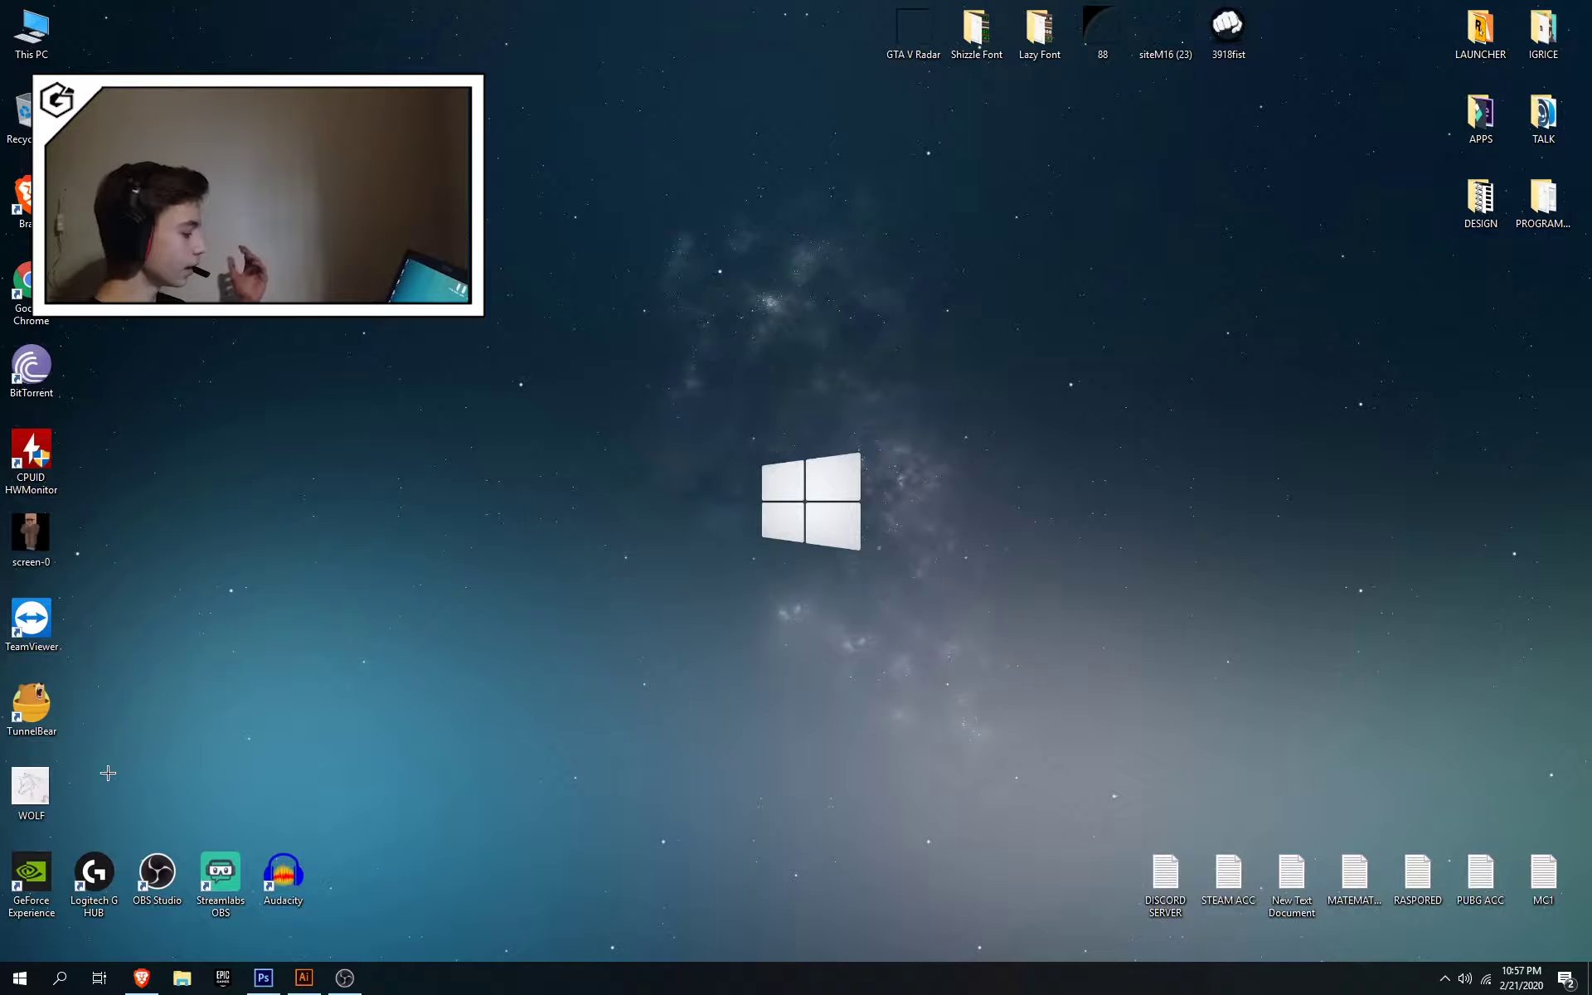
Preview the WOLF pencil sketch in Photos, then close it and return to the empty Illustrator workspace
{"action": "double_click", "coordinate": [30, 788]}
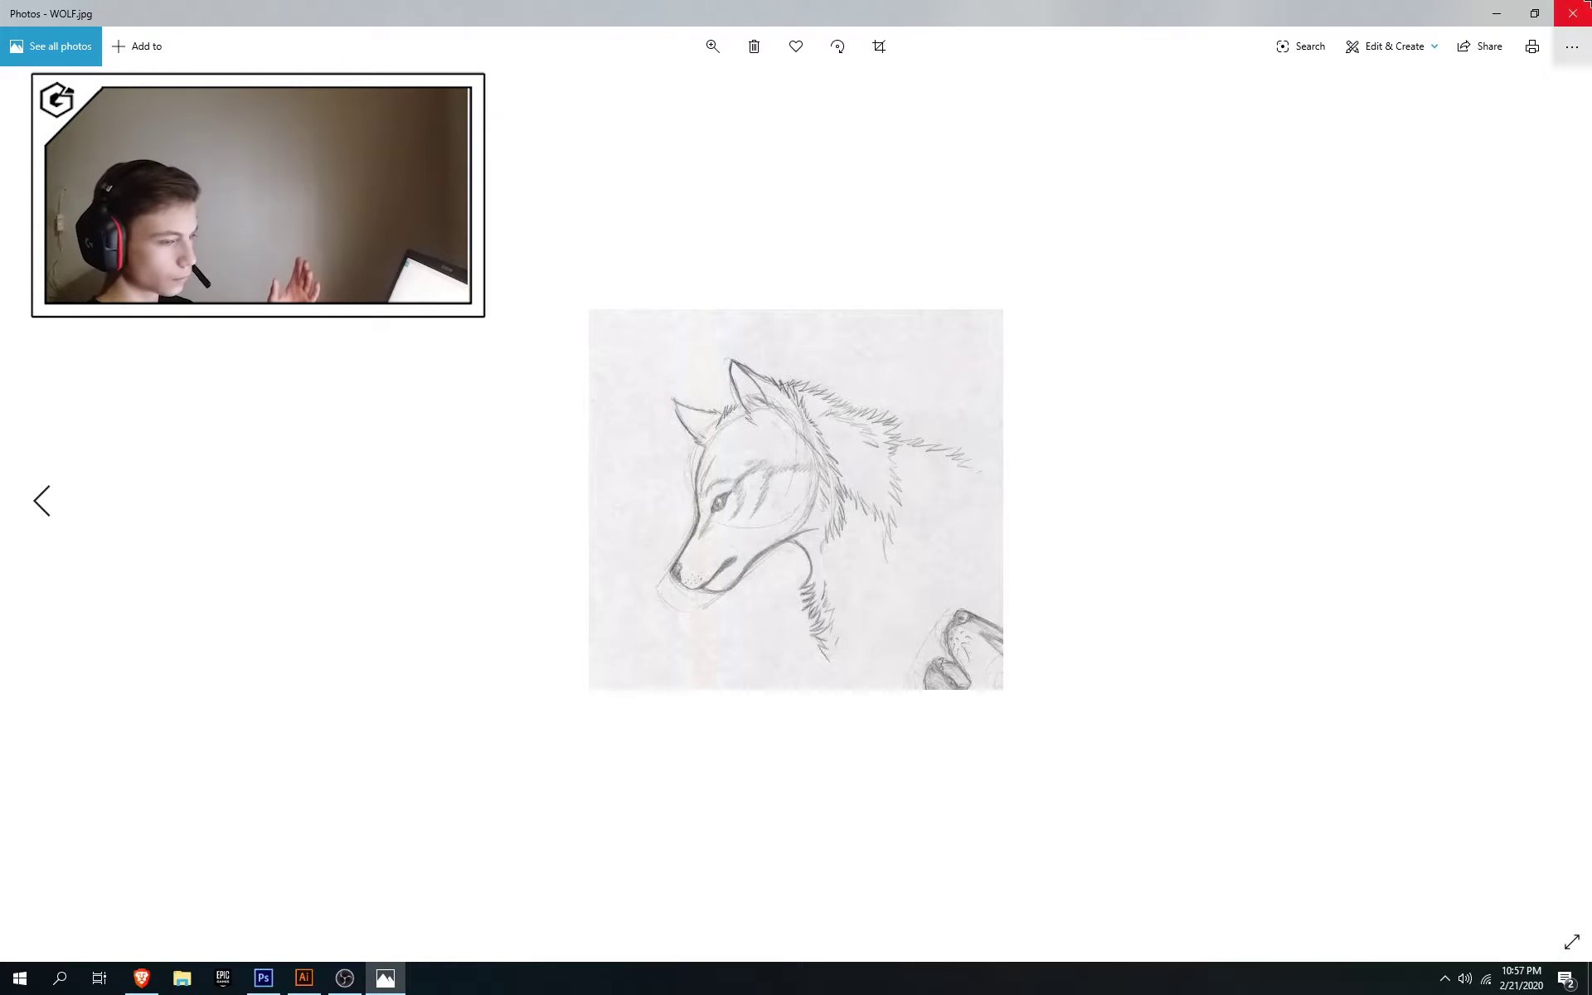
{"action": "left_click", "coordinate": [1573, 13]}
{"action": "left_click", "coordinate": [304, 978]}
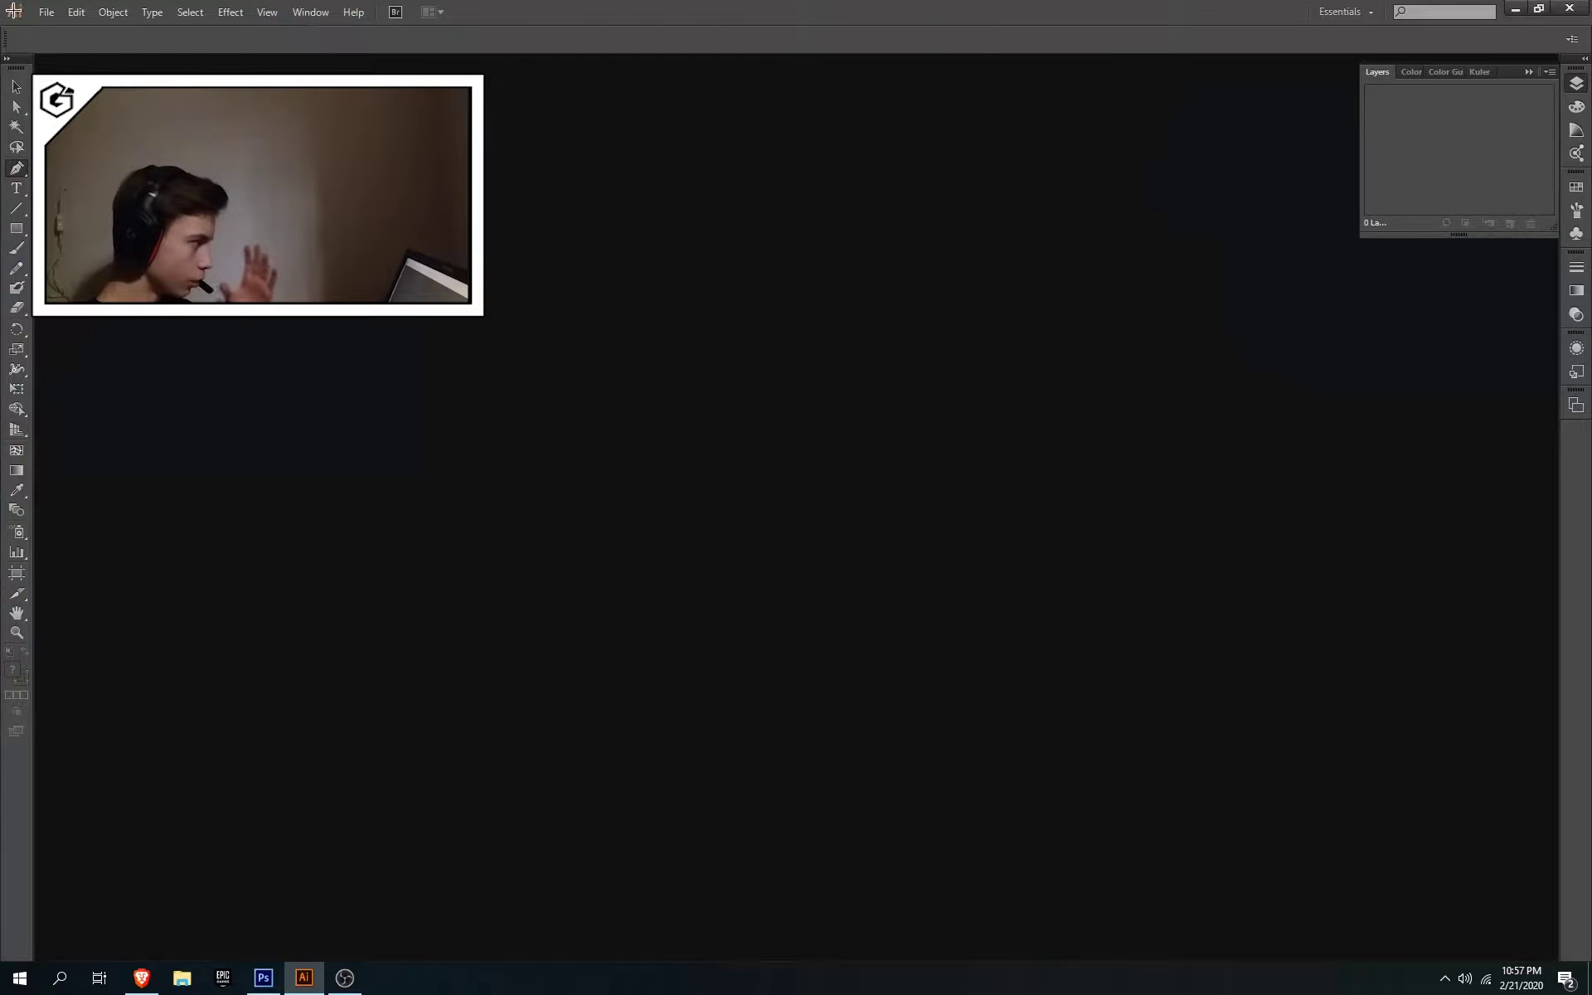
Open WOLF.jpg from the Desktop as a new Illustrator document
{"action": "left_click", "coordinate": [47, 13]}
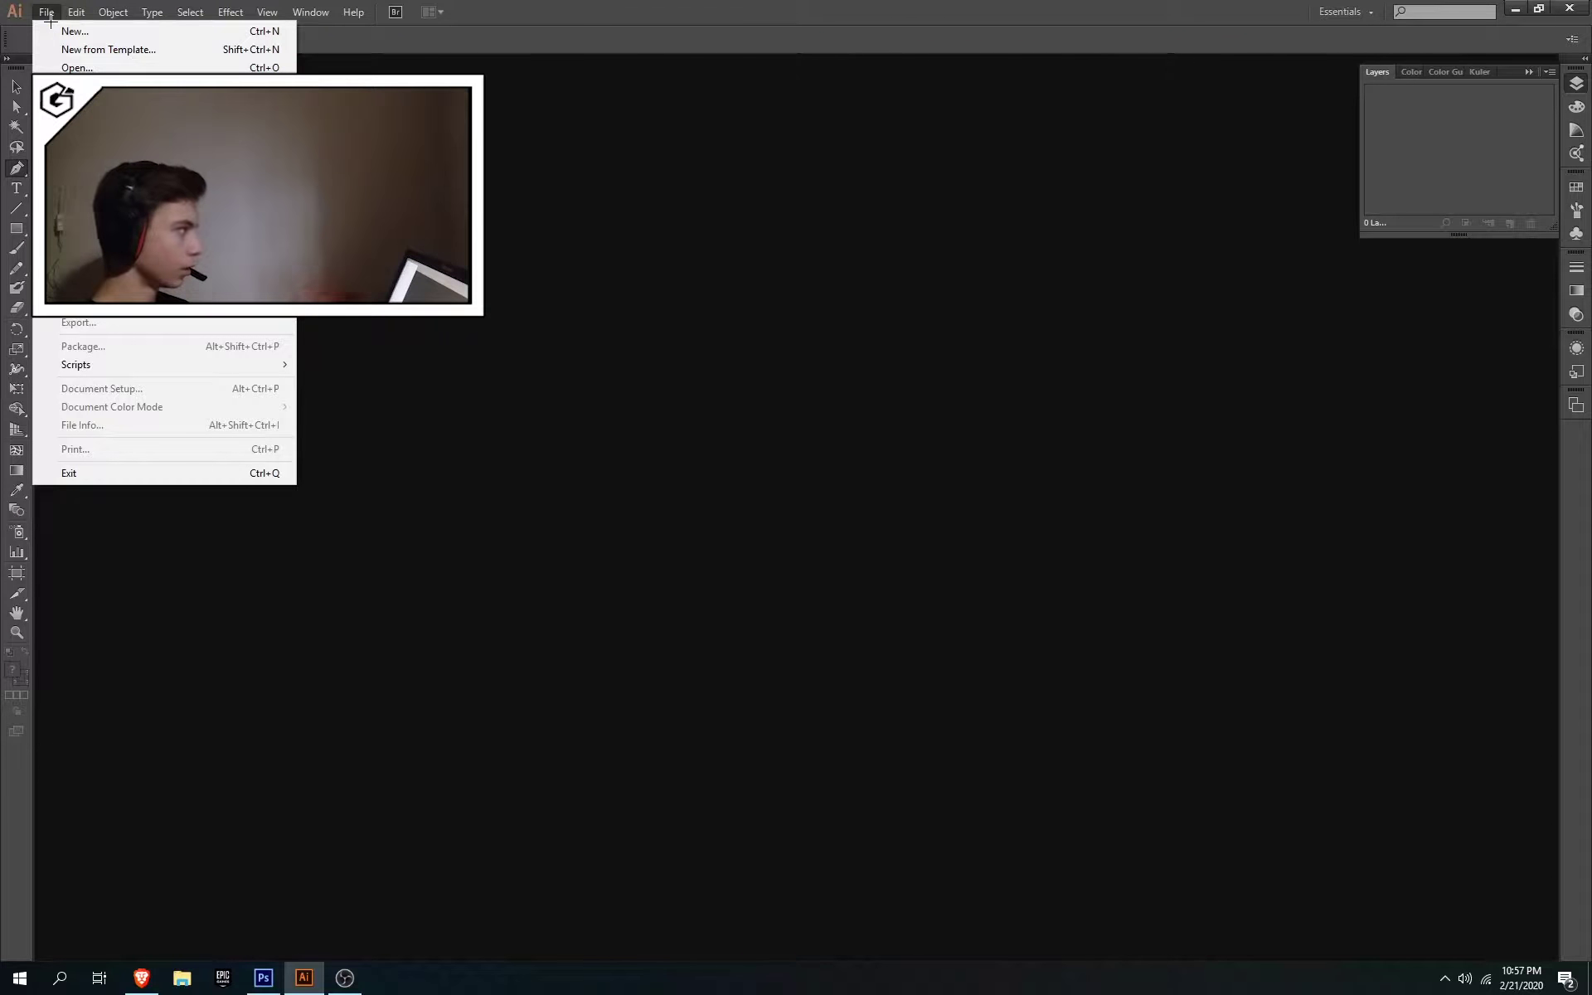
{"action": "left_click", "coordinate": [76, 67]}
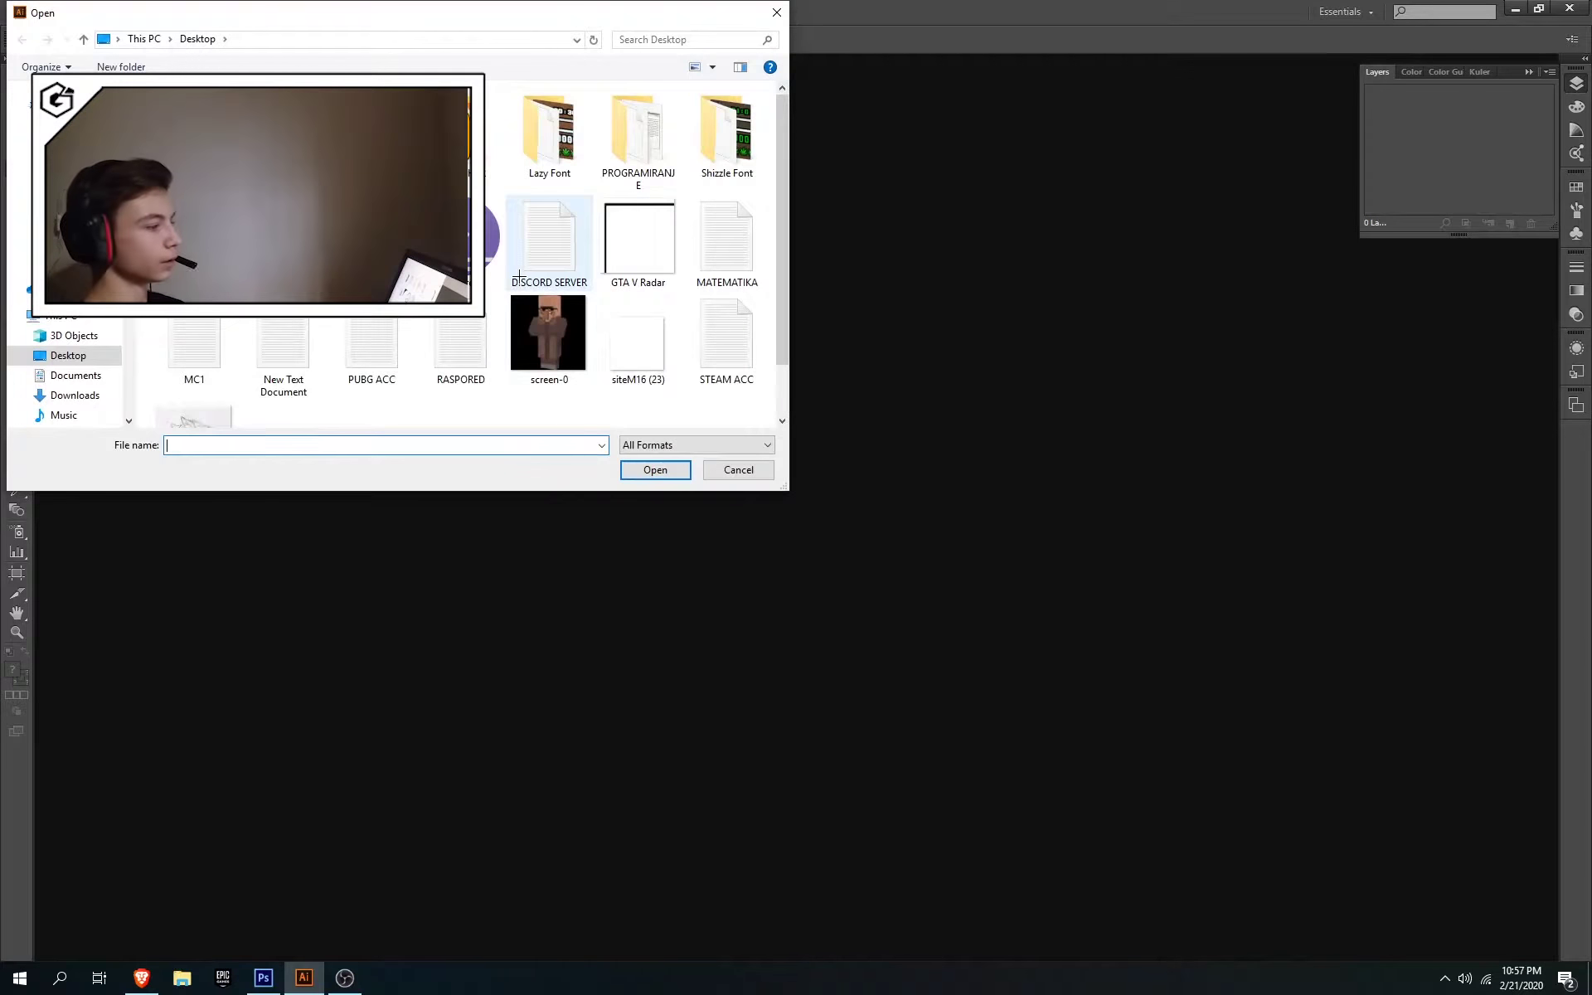
{"action": "scroll", "coordinate": [291, 380], "scroll_direction": "down", "scroll_amount": 1}
{"action": "left_click", "coordinate": [194, 377]}
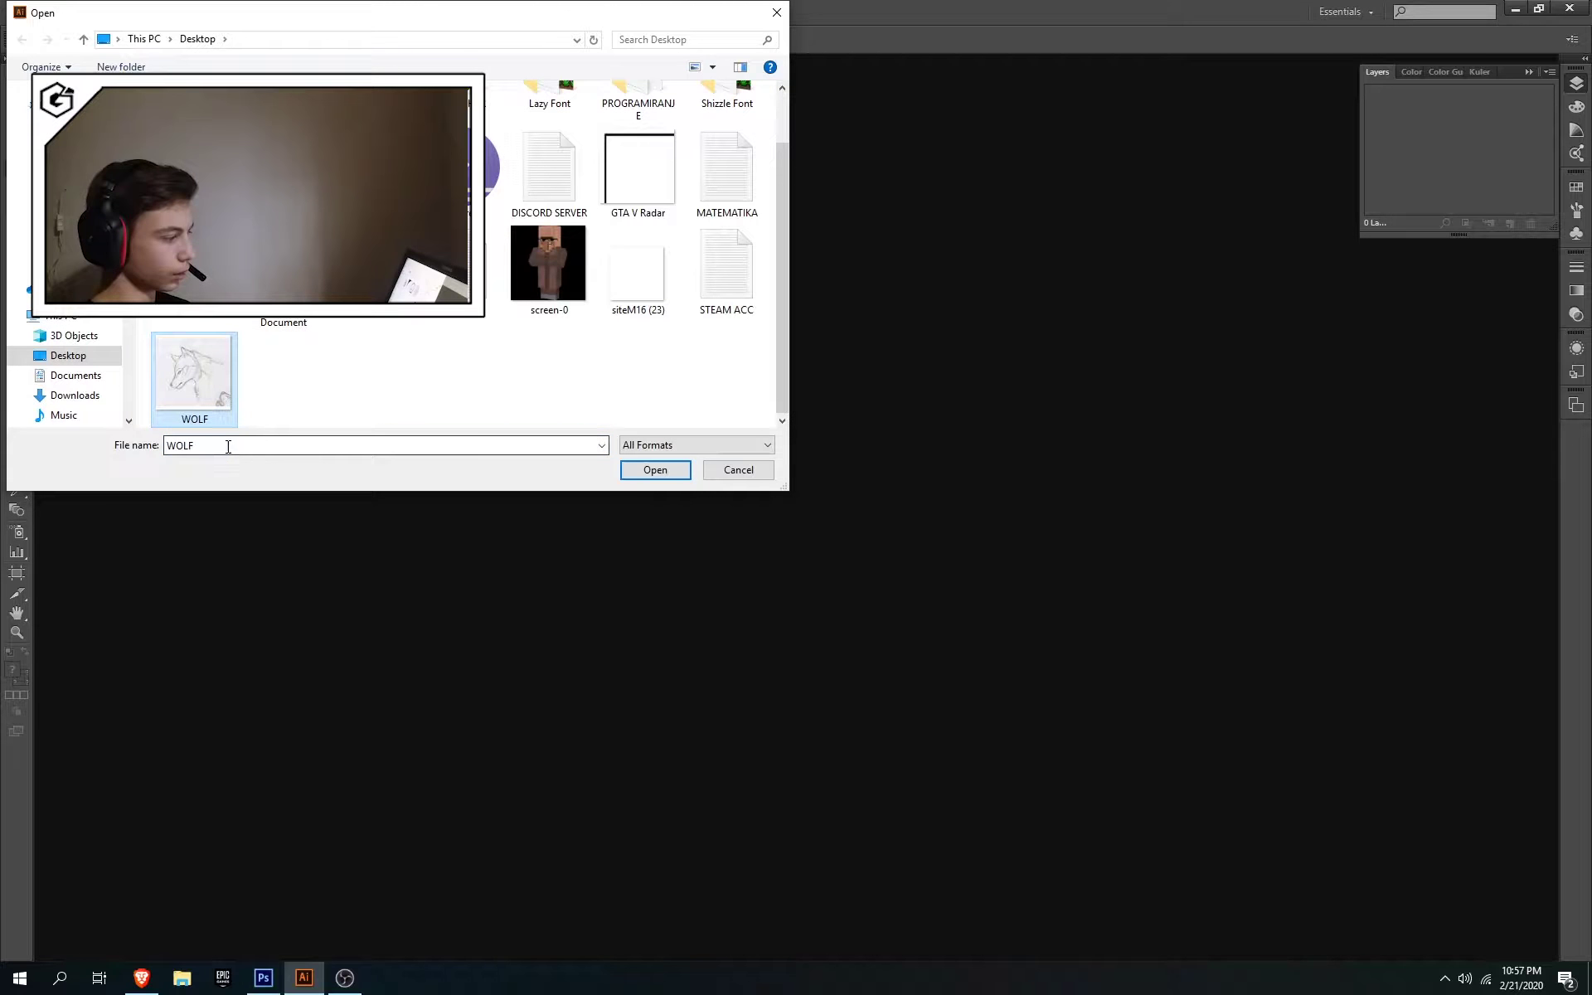
{"action": "left_click_drag", "start_coordinate": [227, 447], "coordinate": [163, 417]}
{"action": "left_click", "coordinate": [290, 395]}
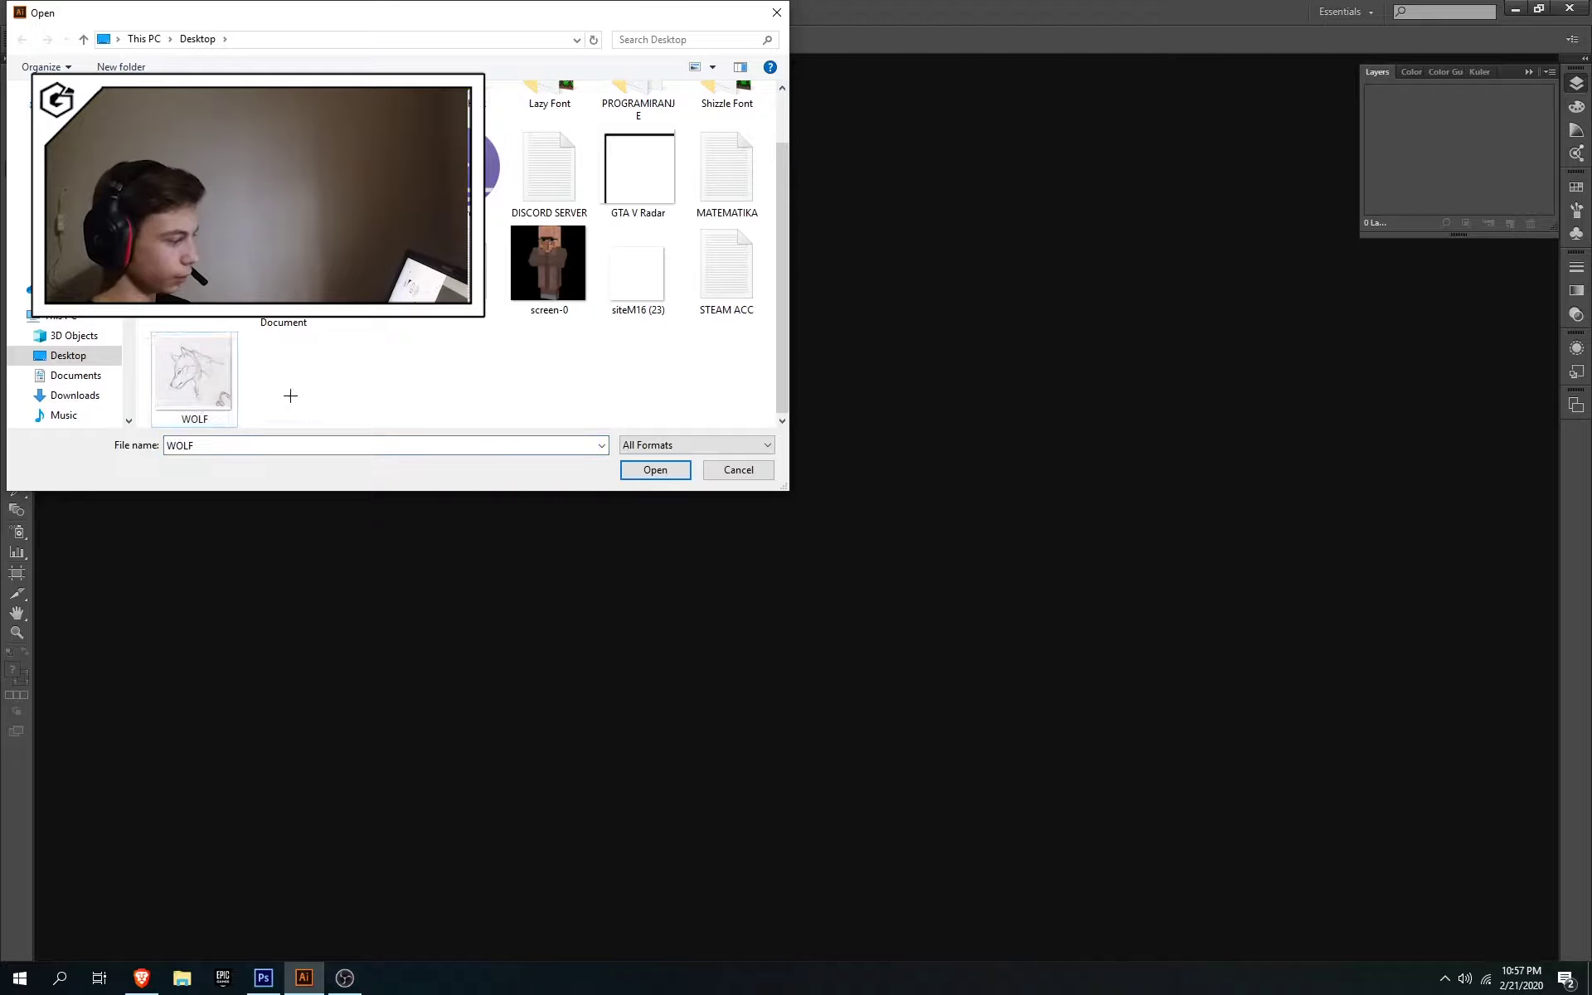
{"action": "double_click", "coordinate": [207, 389]}
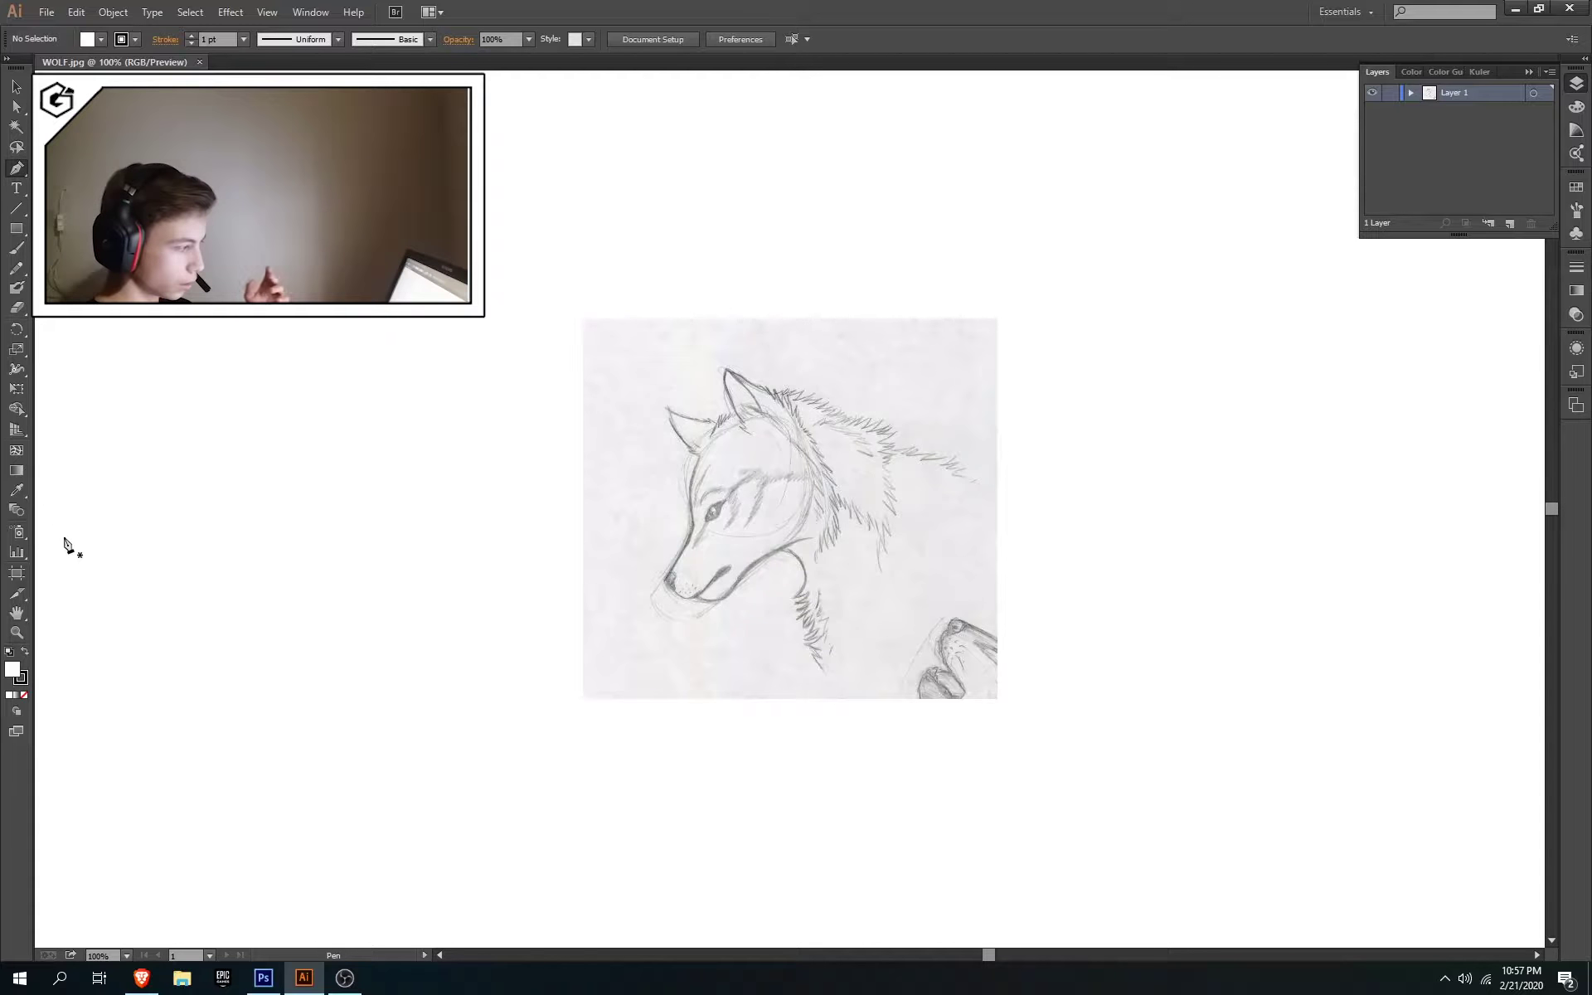
Zoom to 400% on the wolf's muzzle and pan to centre the nose and jaw
{"action": "left_click", "coordinate": [16, 632]}
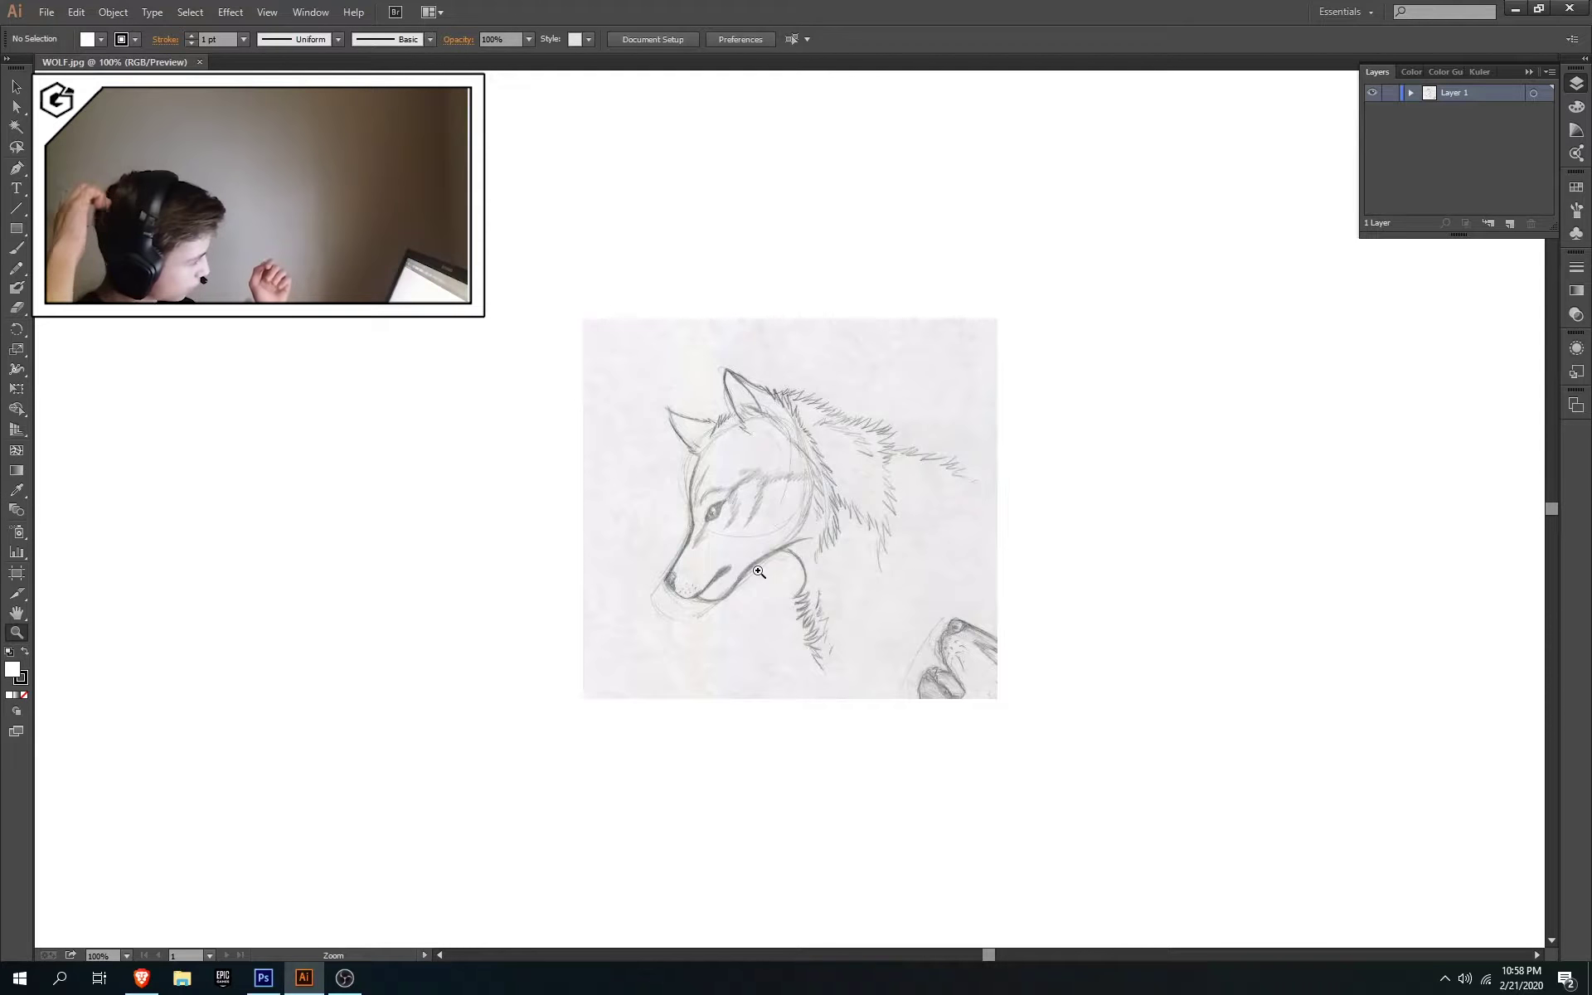
{"action": "left_click", "coordinate": [697, 561]}
{"action": "left_click", "coordinate": [697, 560]}
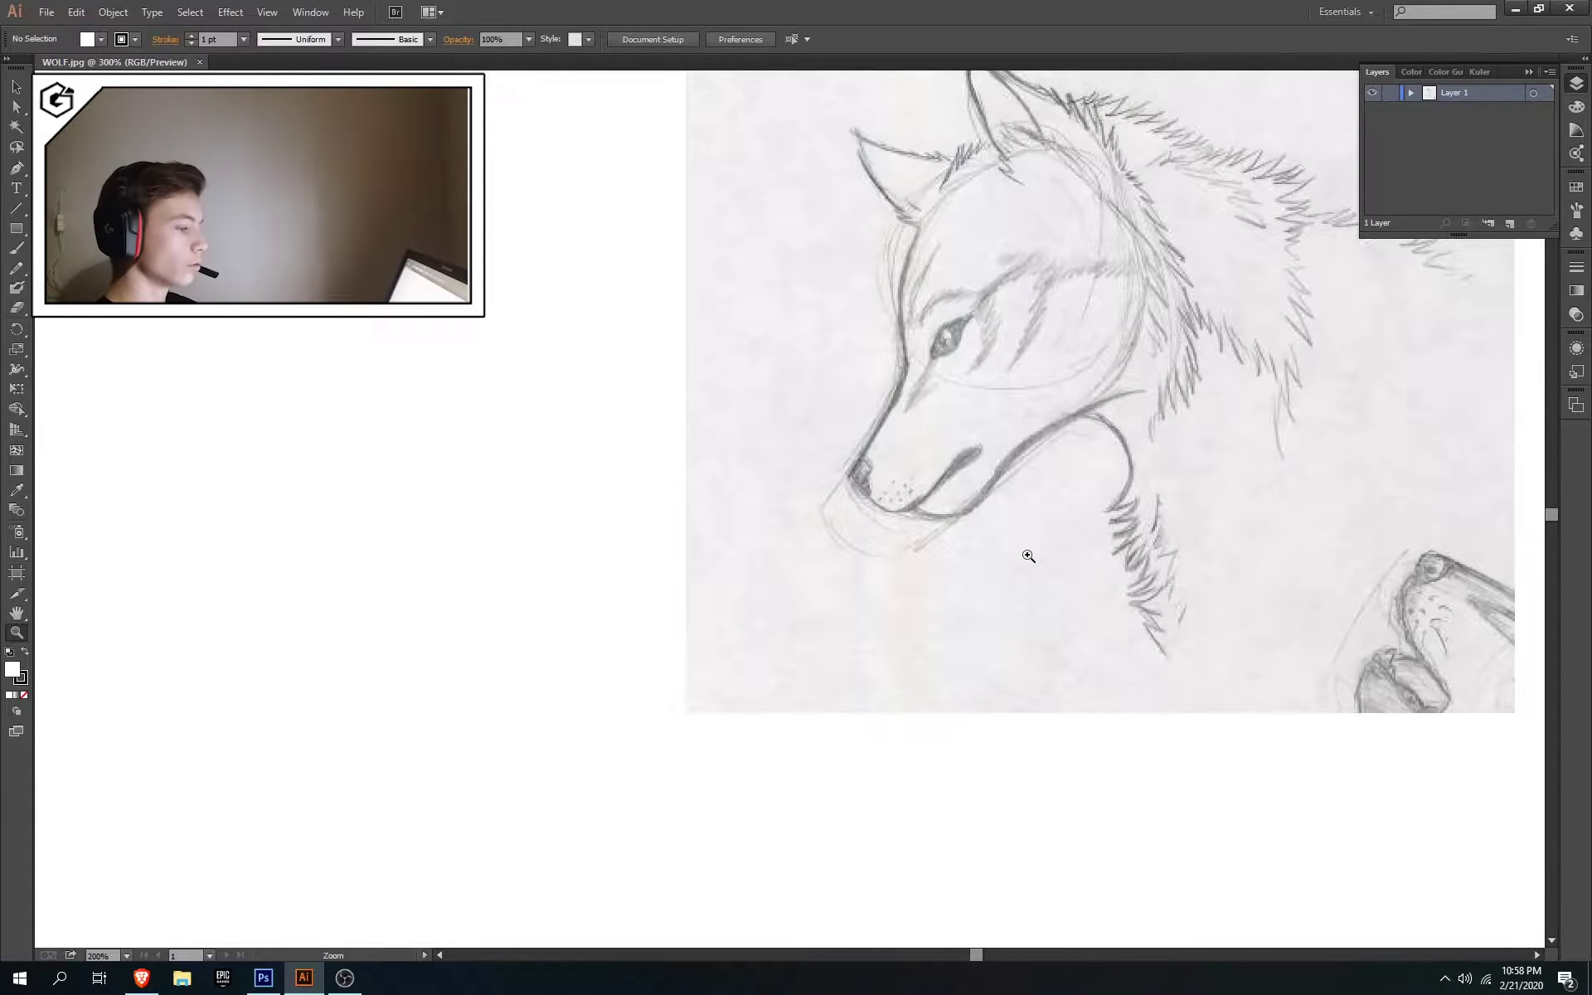
{"action": "left_click", "coordinate": [1027, 557]}
{"action": "left_click", "coordinate": [1028, 556]}
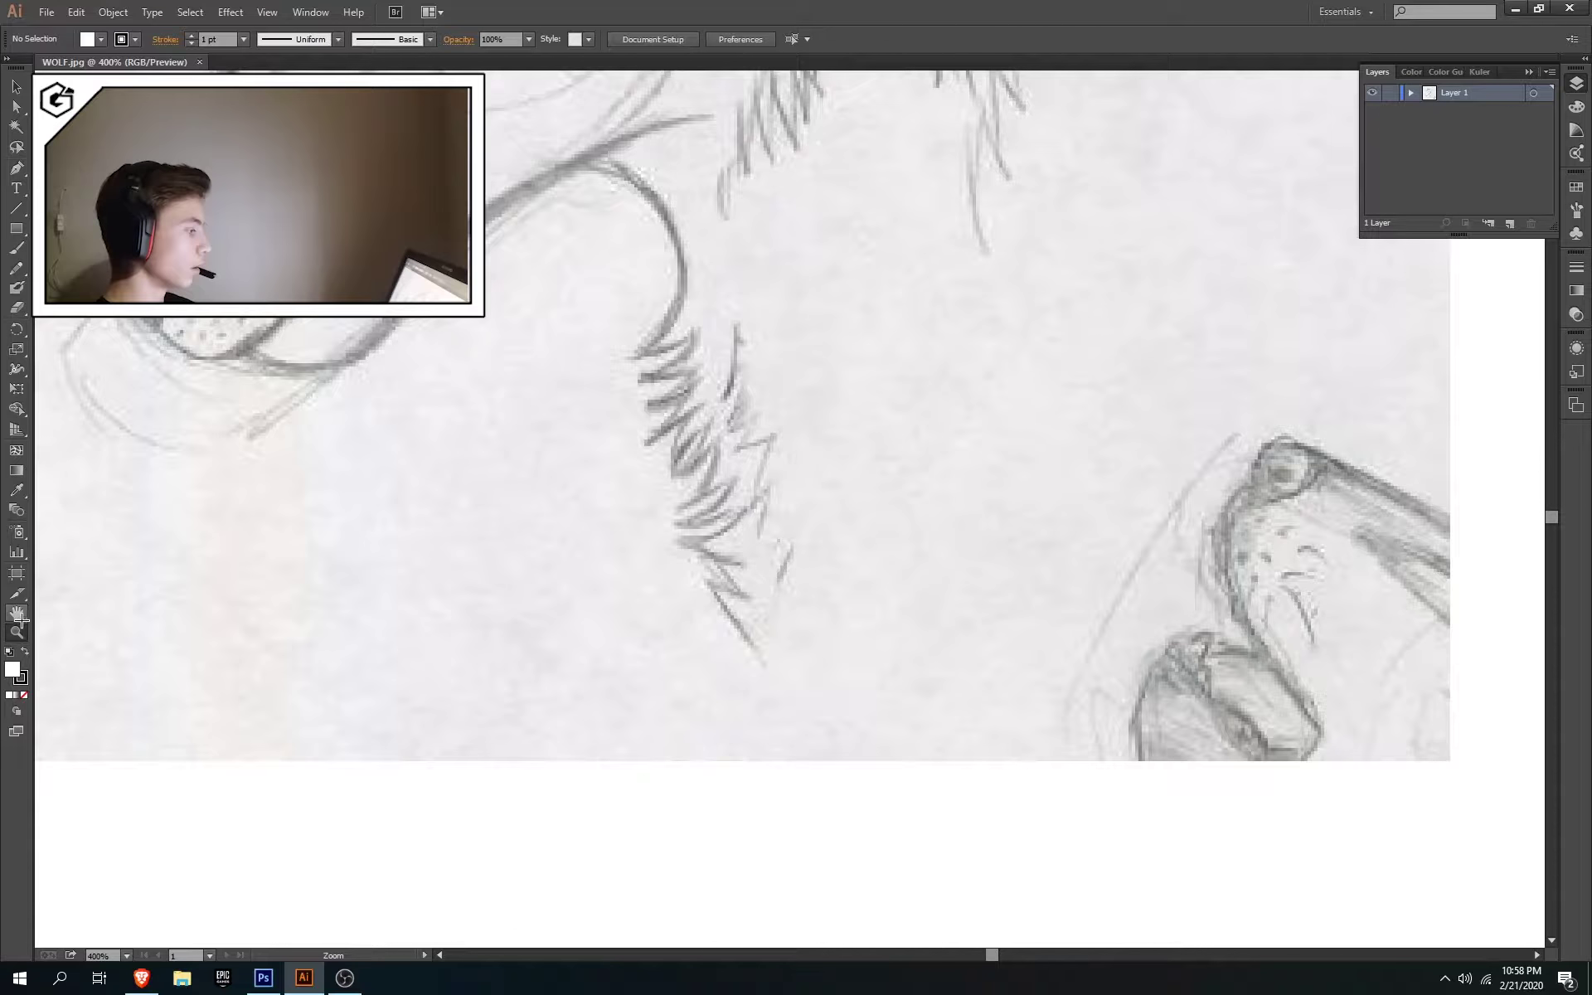
{"action": "left_click", "coordinate": [17, 614]}
{"action": "left_click_drag", "start_coordinate": [234, 498], "coordinate": [556, 713]}
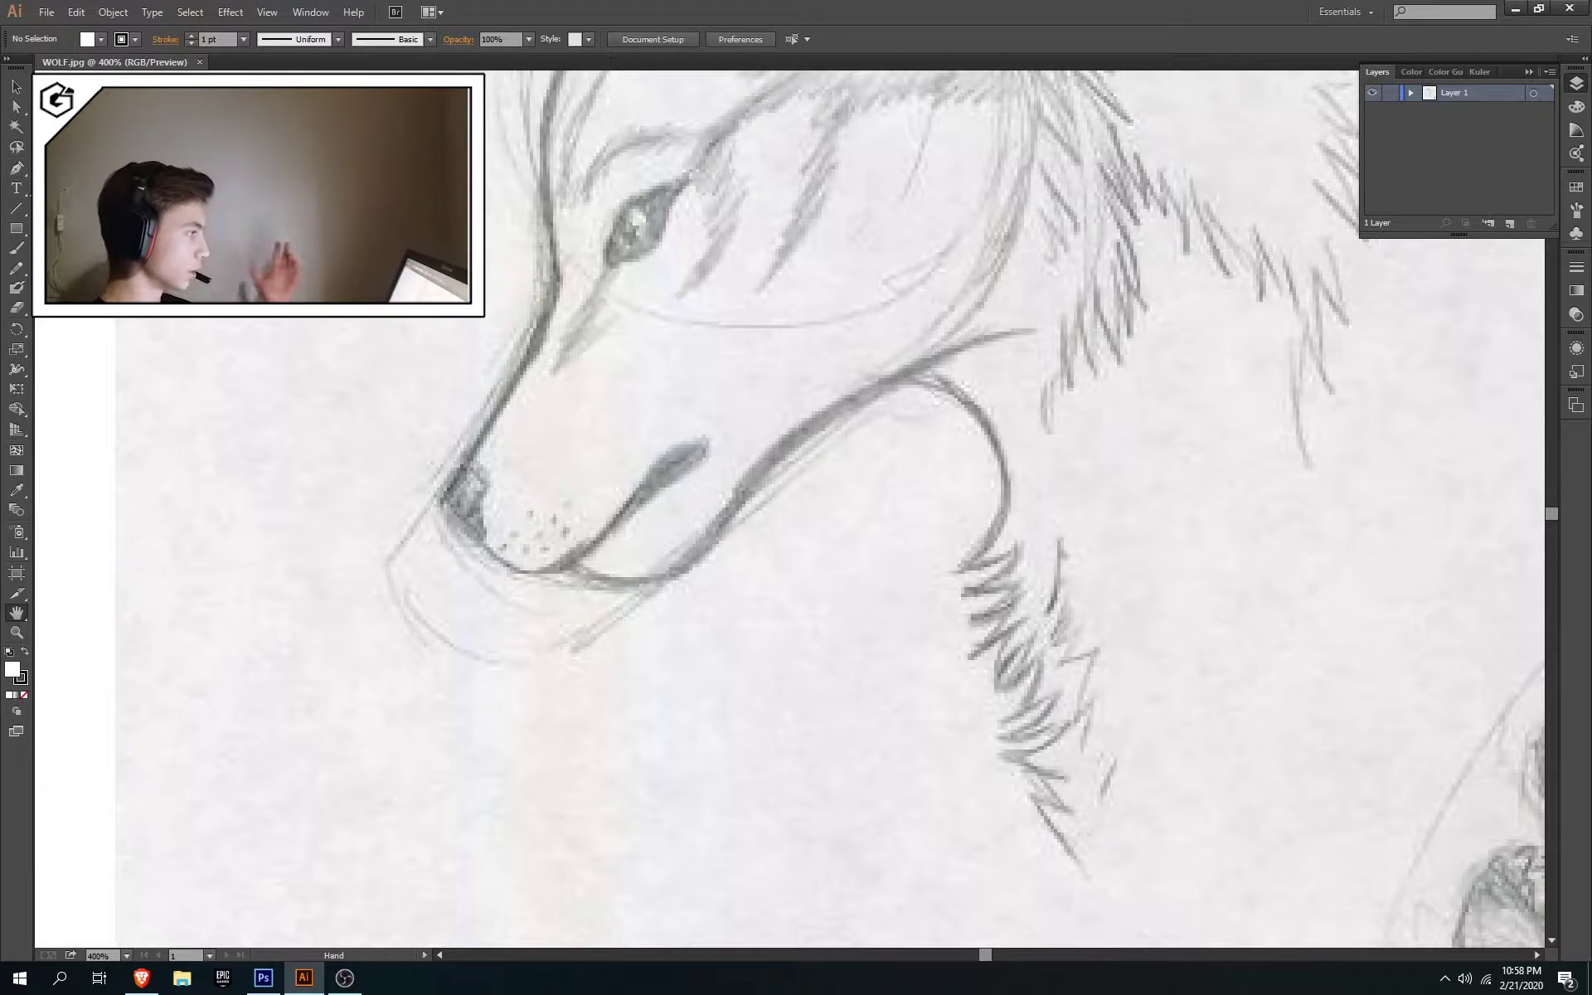
{"action": "left_click", "coordinate": [17, 169]}
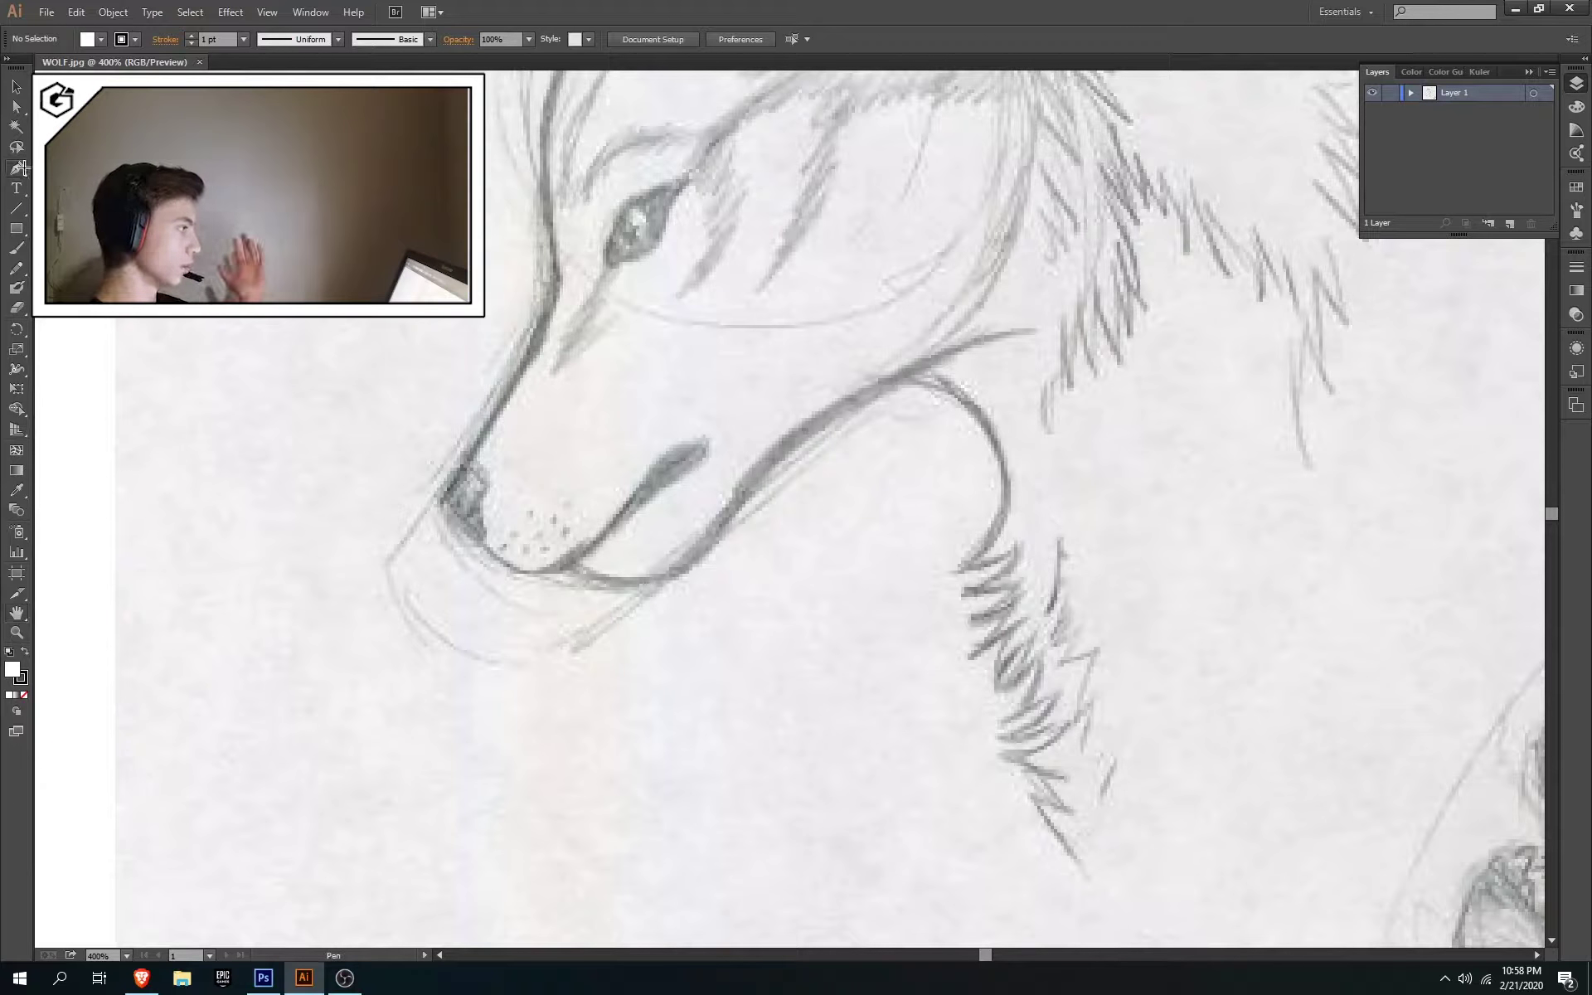
{"action": "left_click", "coordinate": [434, 498]}
{"action": "left_click", "coordinate": [477, 539]}
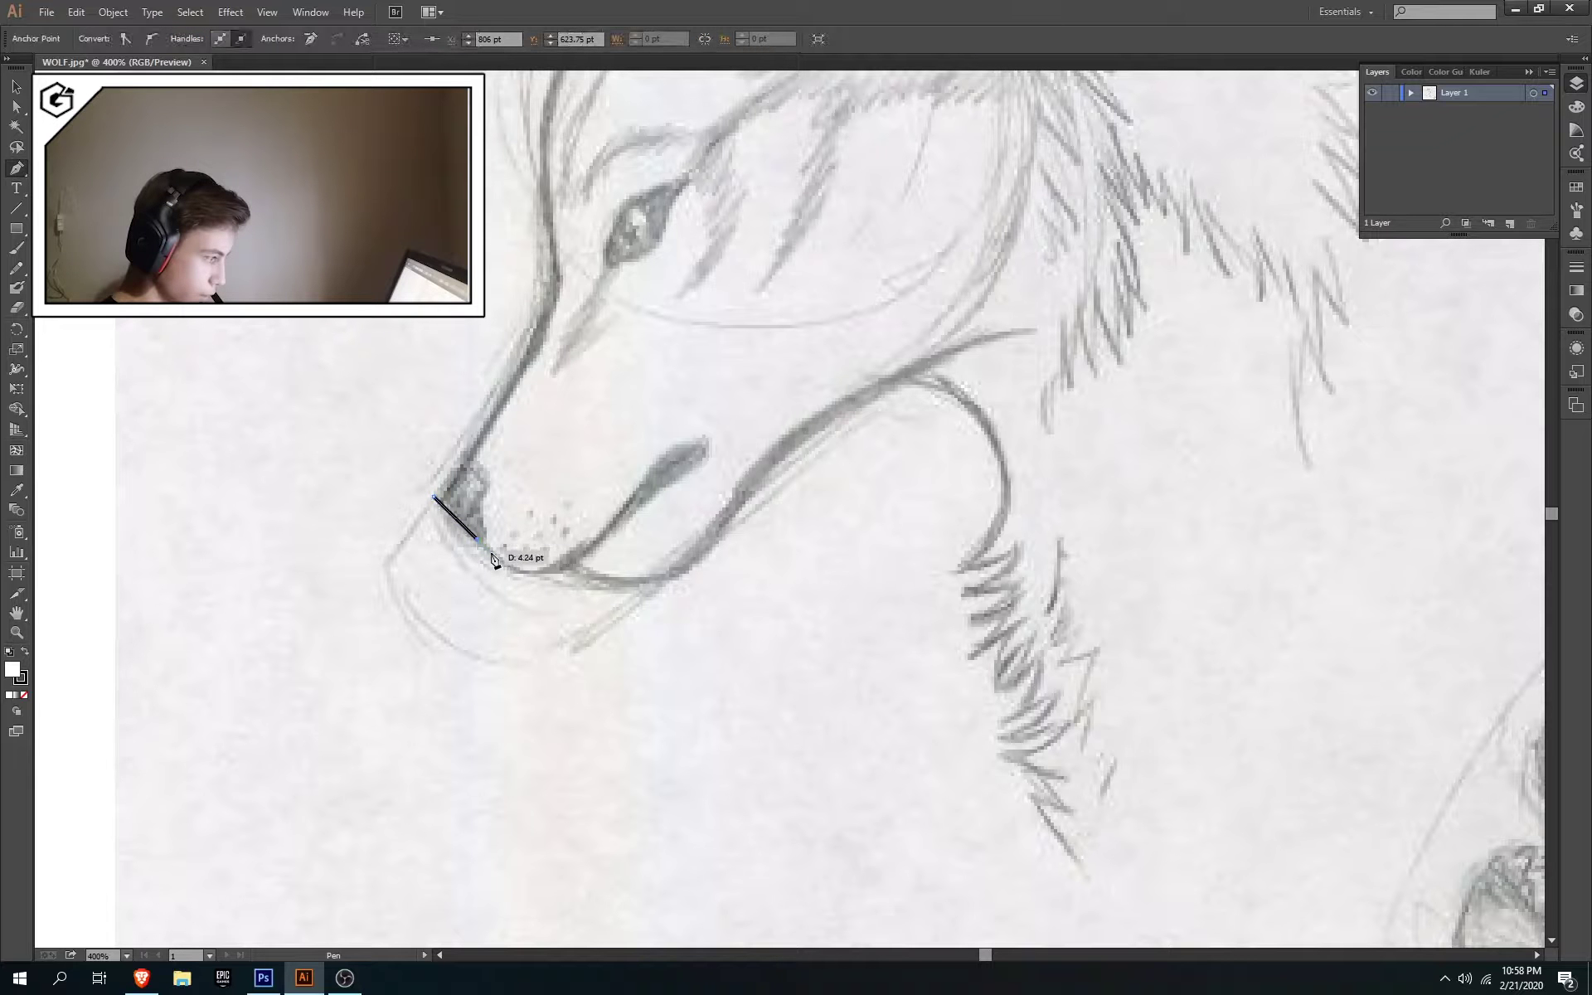
{"action": "left_click", "coordinate": [506, 567]}
{"action": "left_click", "coordinate": [538, 572]}
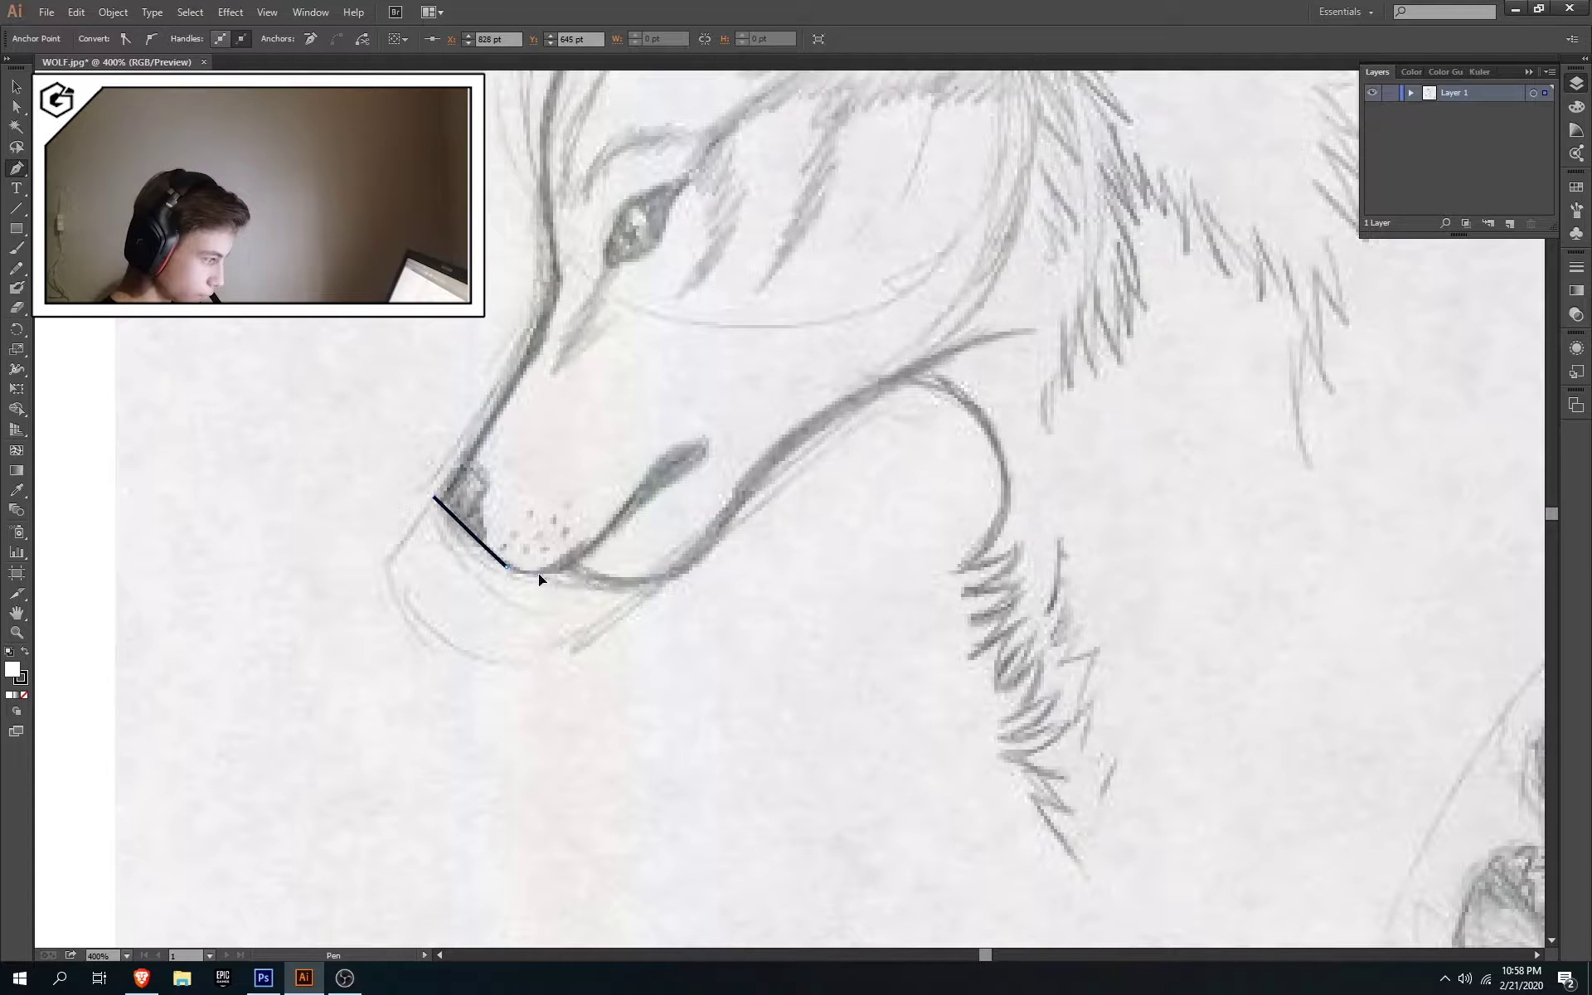
{"action": "left_click", "coordinate": [561, 574]}
{"action": "left_click", "coordinate": [581, 578]}
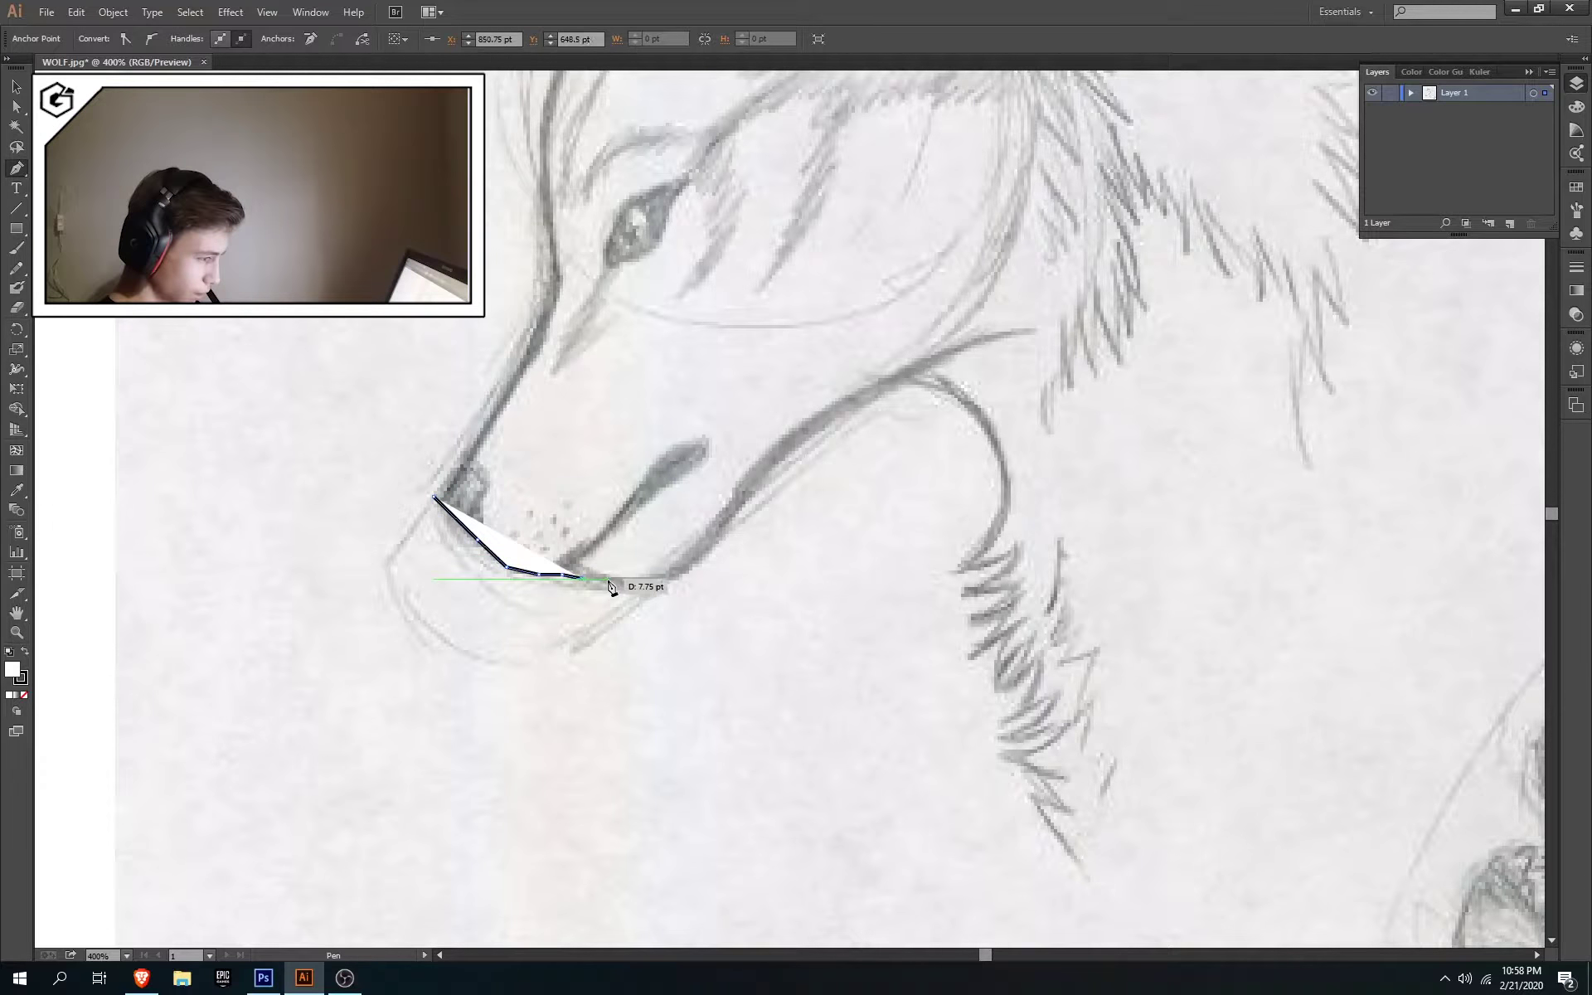
{"action": "left_click", "coordinate": [615, 579]}
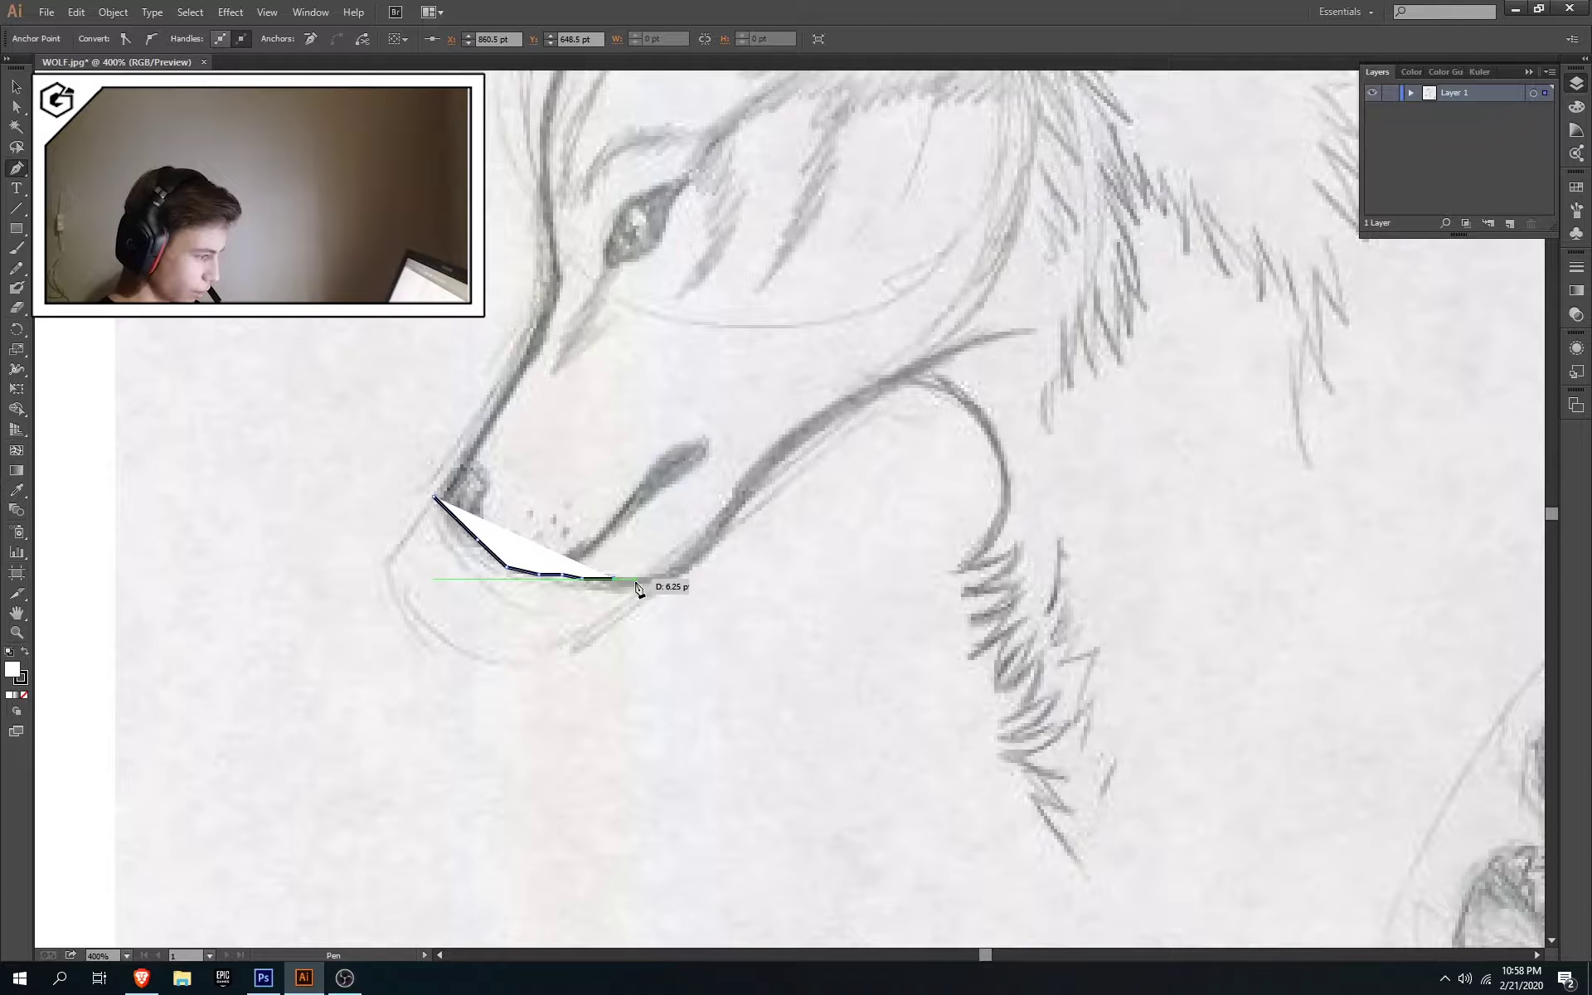
{"action": "left_click", "coordinate": [638, 579]}
{"action": "left_click", "coordinate": [664, 577]}
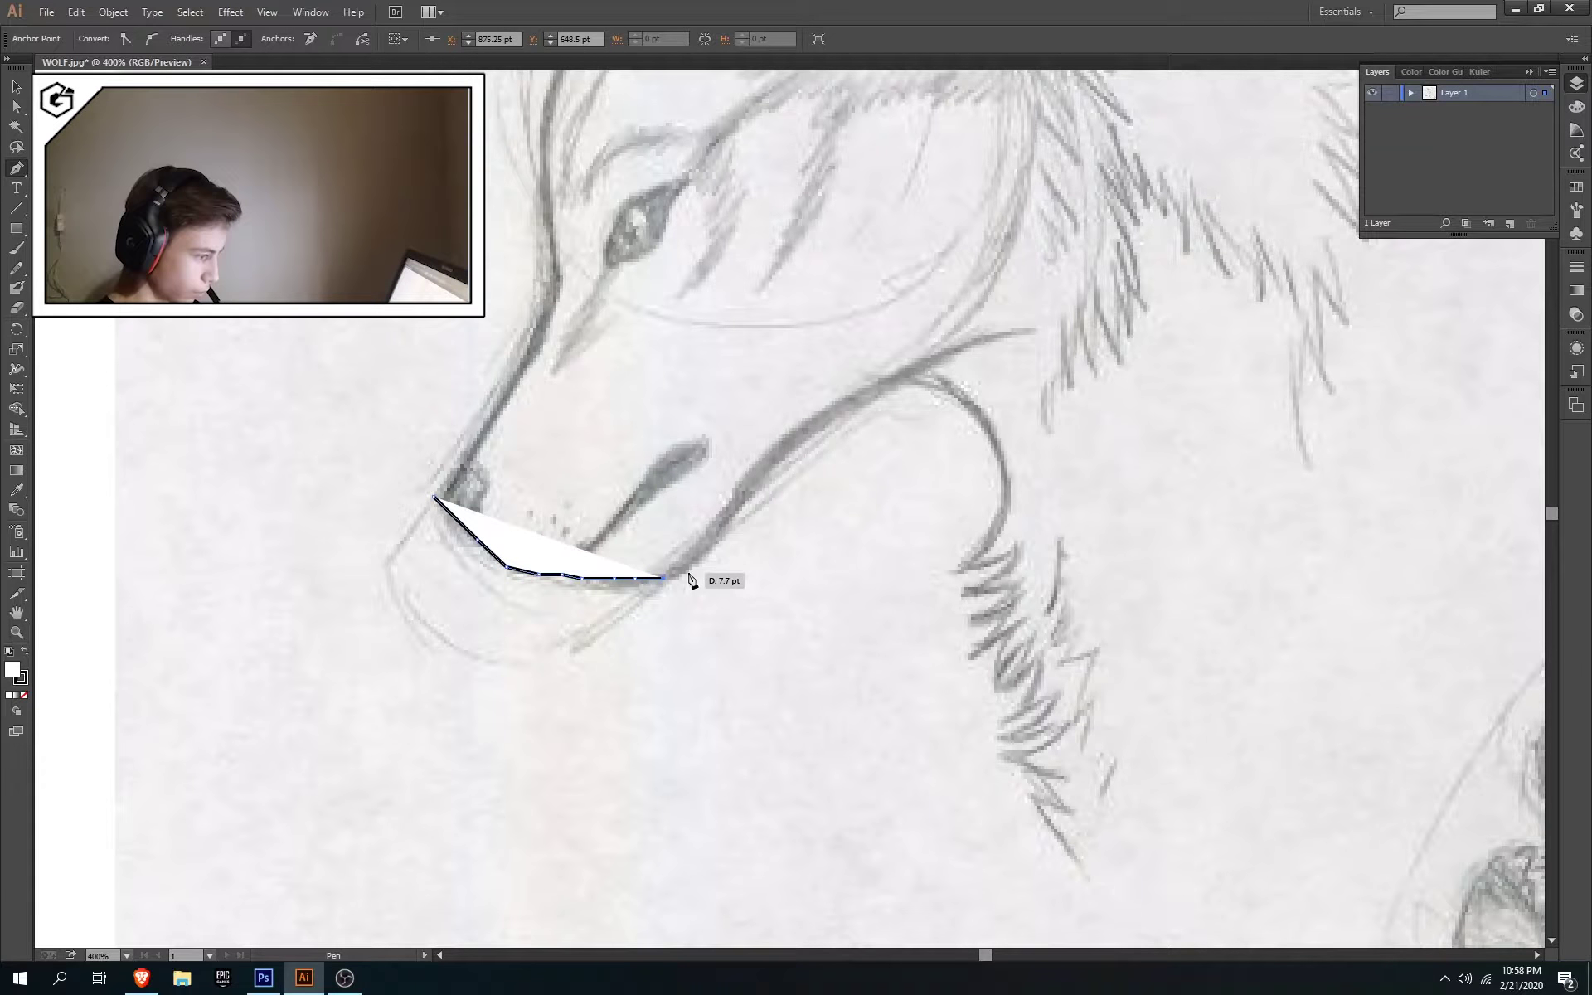
{"action": "left_click", "coordinate": [682, 578]}
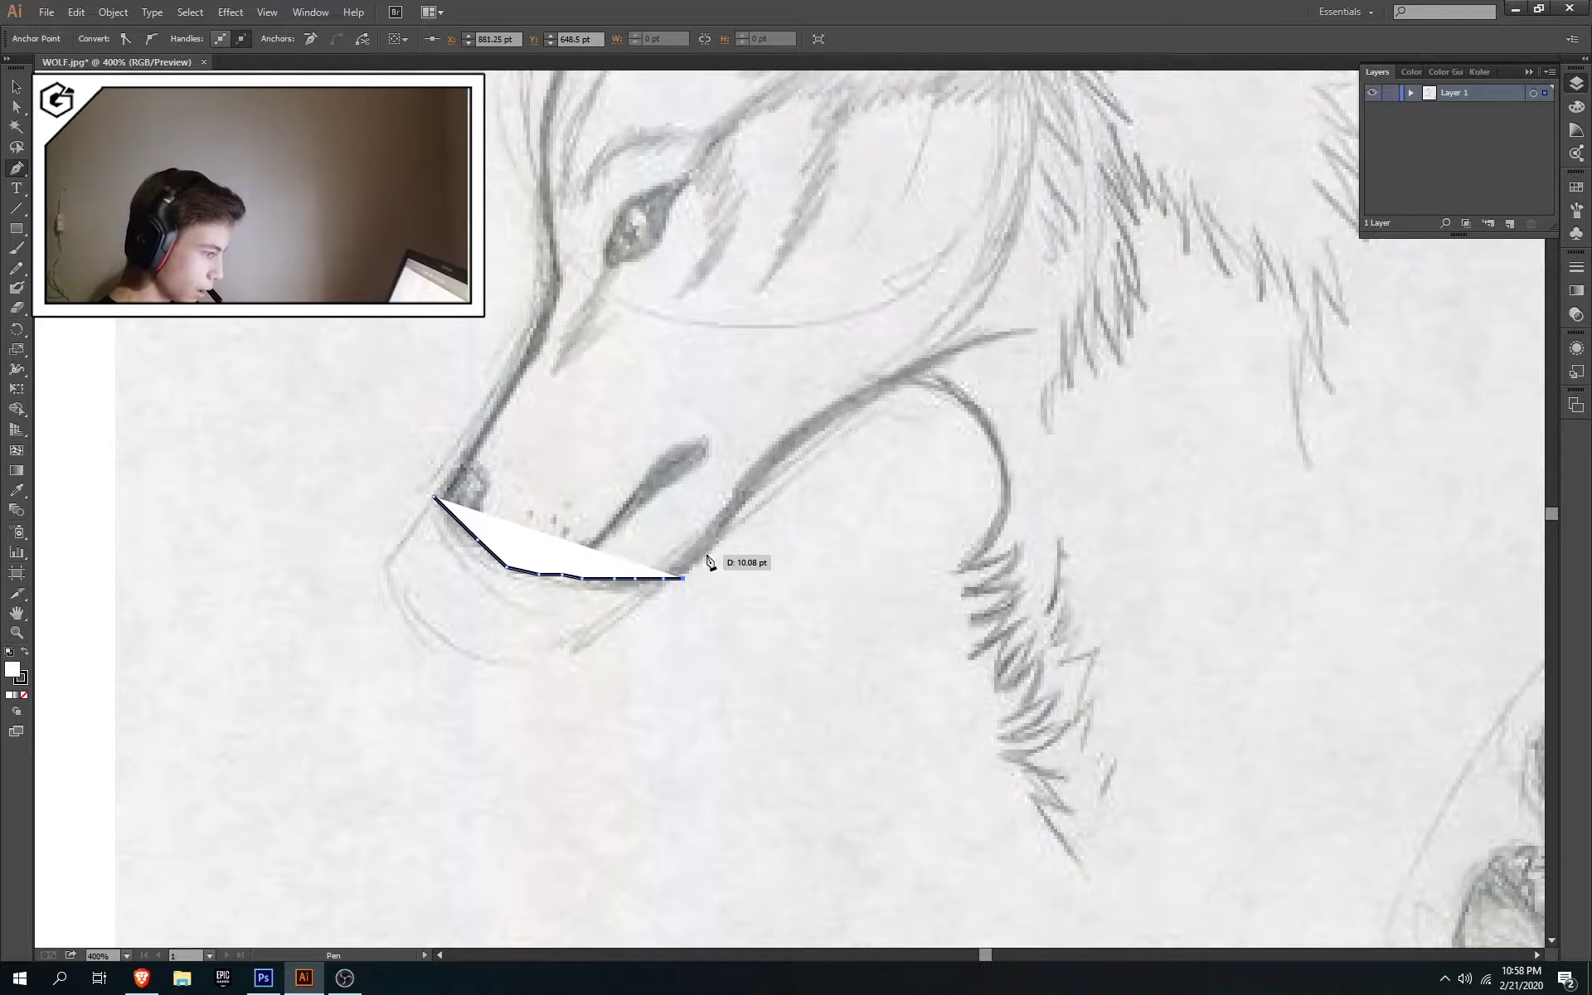
{"action": "left_click", "coordinate": [707, 554]}
{"action": "left_click", "coordinate": [744, 521]}
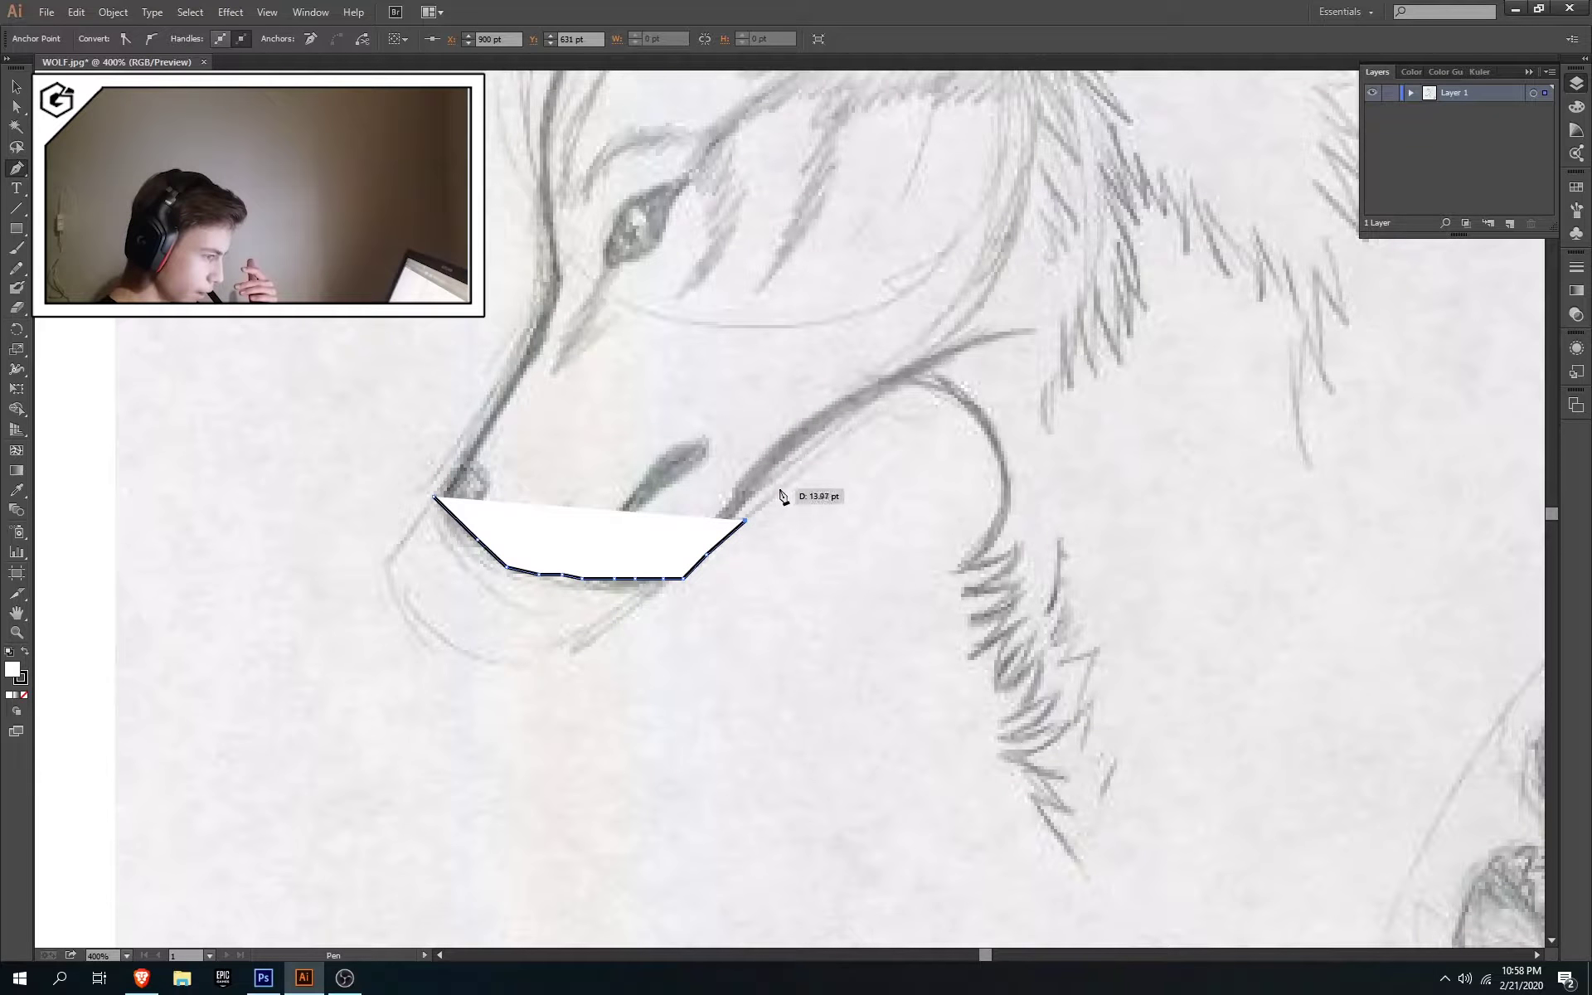
{"action": "left_click", "coordinate": [779, 489]}
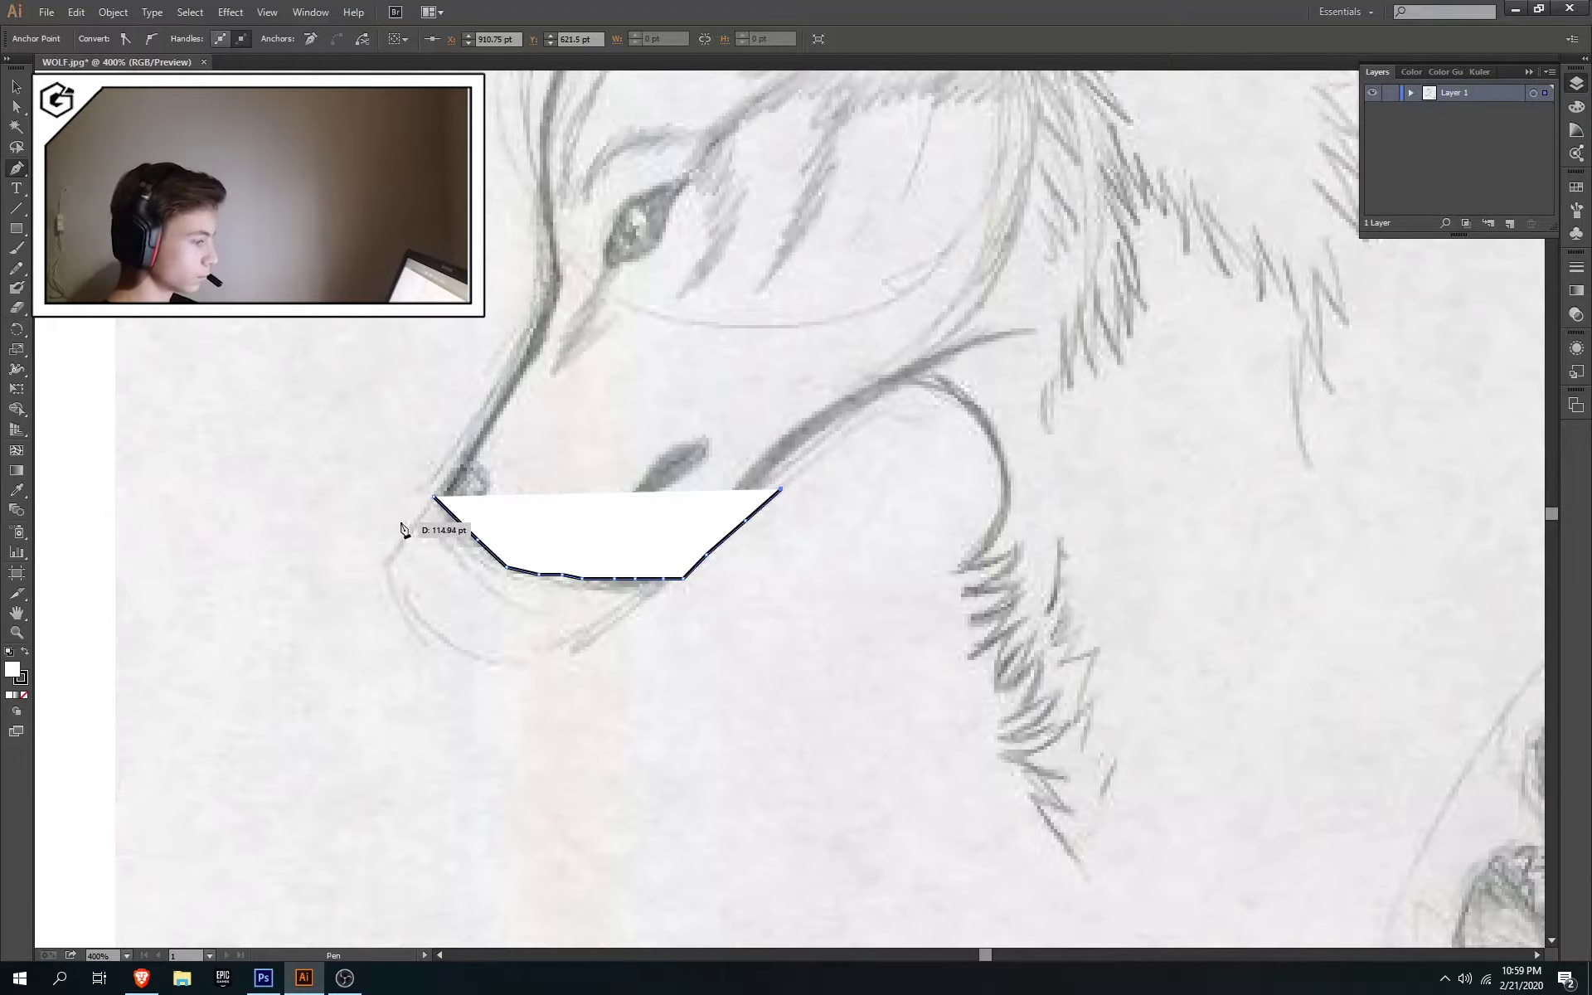
{"action": "key", "text": "ctrl+z"}
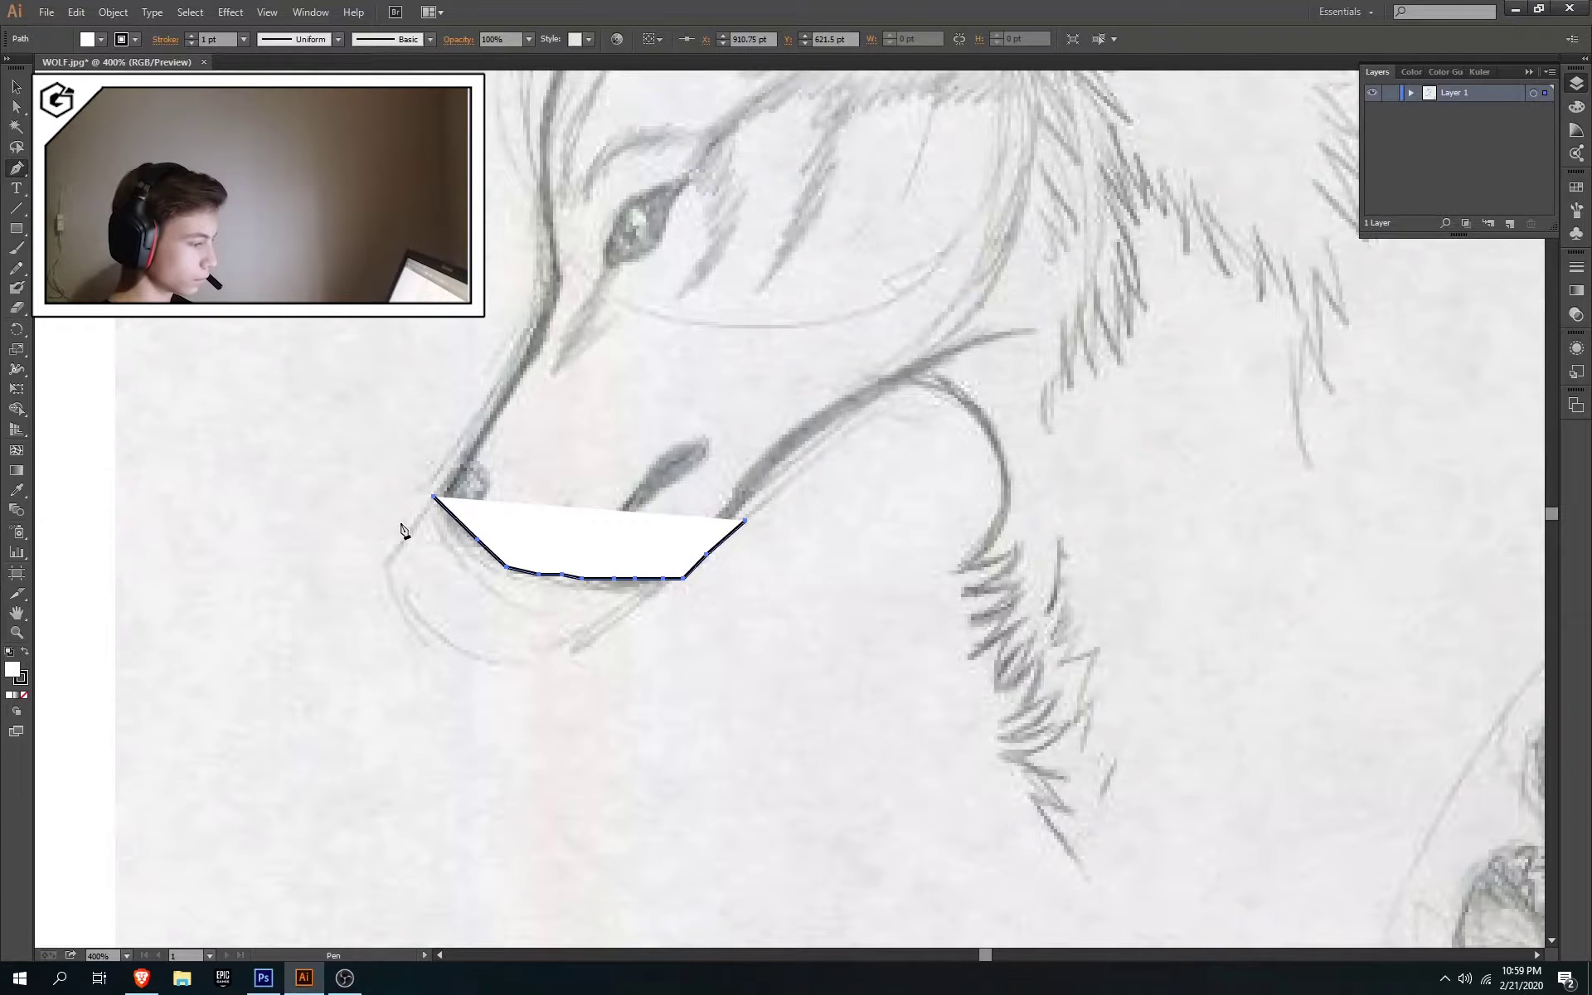
{"action": "key", "text": "Delete"}
Add a new layer above the sketch and trace from the nose tip along the lower lip
{"action": "left_click", "coordinate": [1517, 223]}
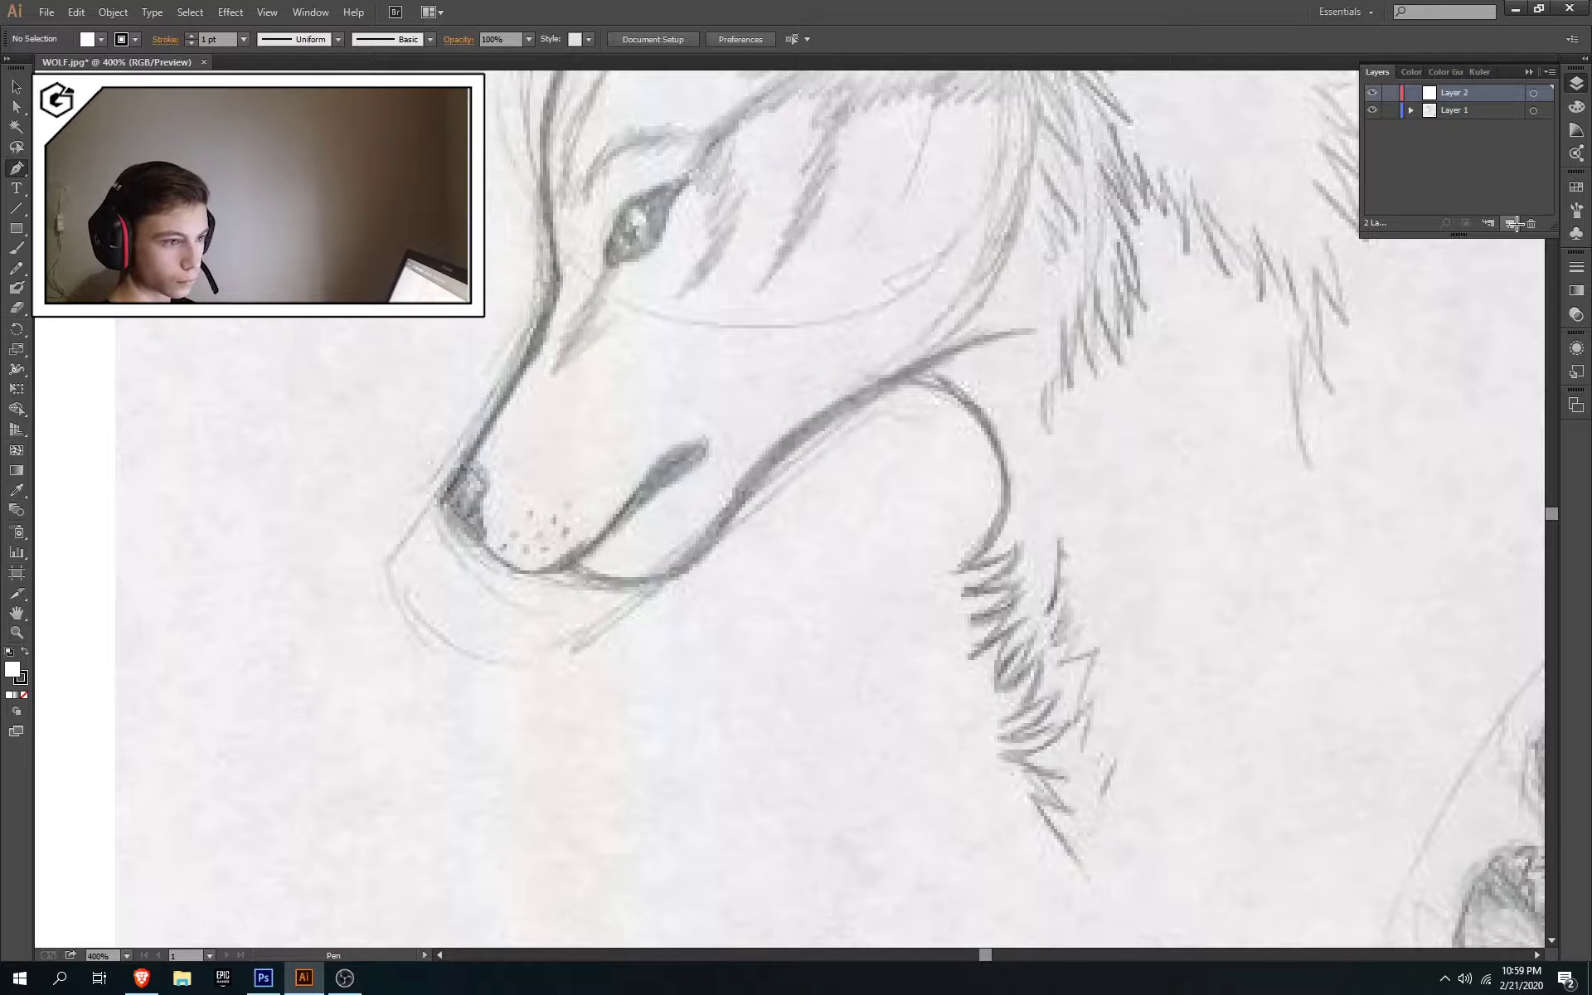
{"action": "left_click", "coordinate": [433, 494]}
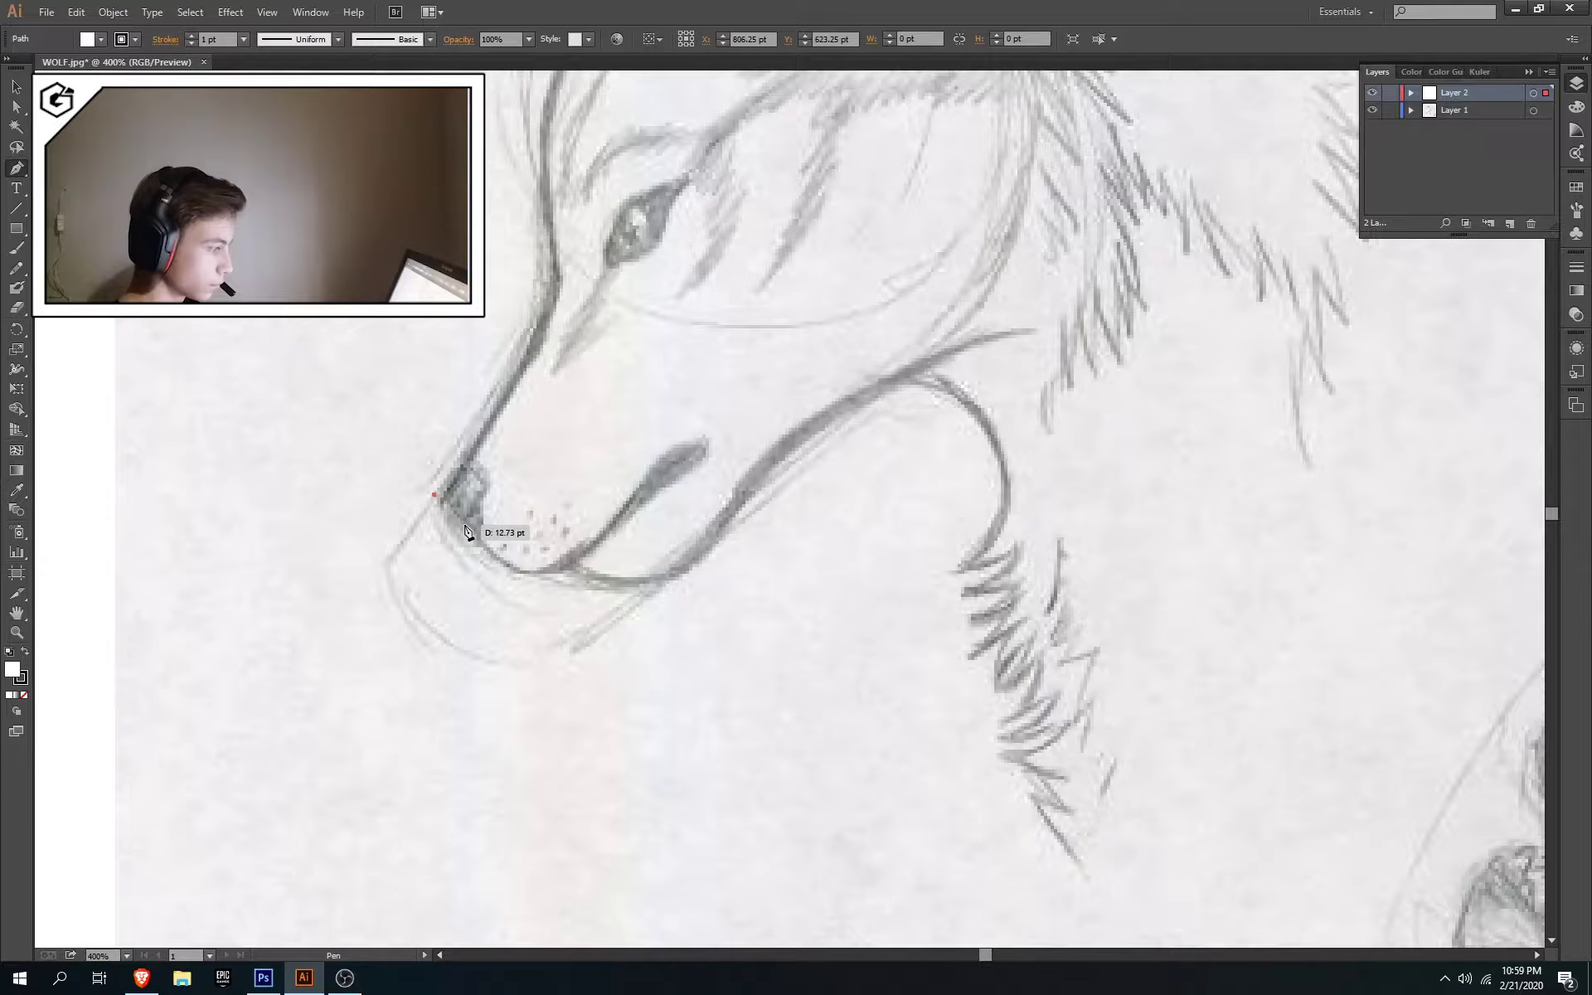
{"action": "left_click", "coordinate": [486, 549]}
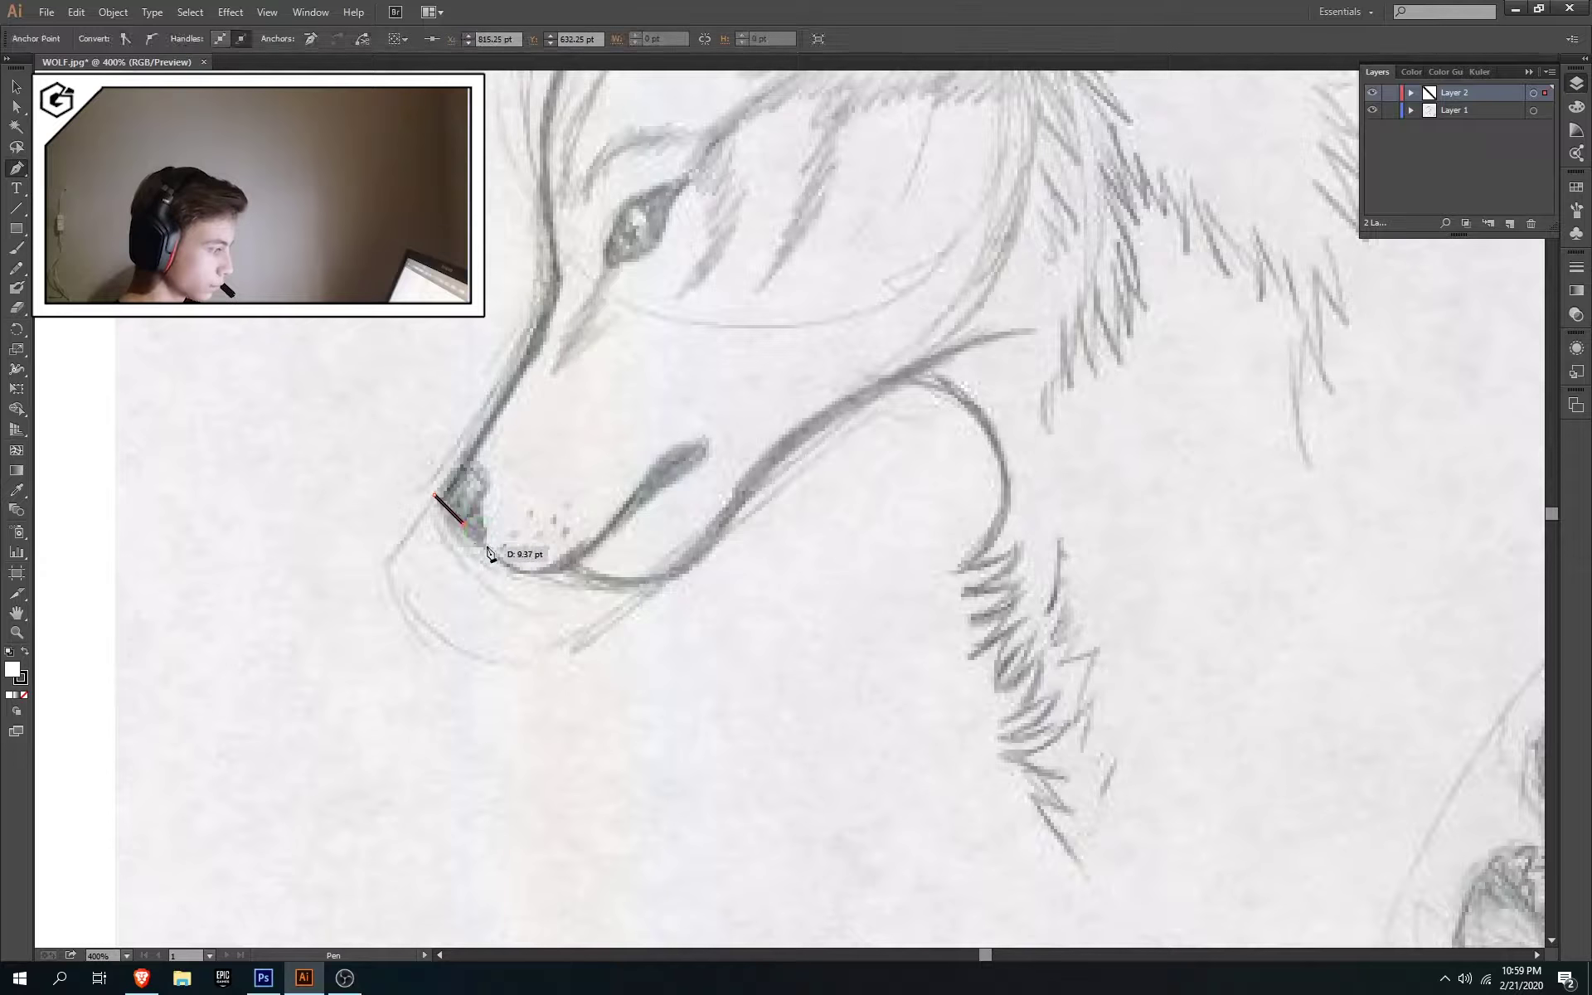
{"action": "left_click", "coordinate": [543, 569]}
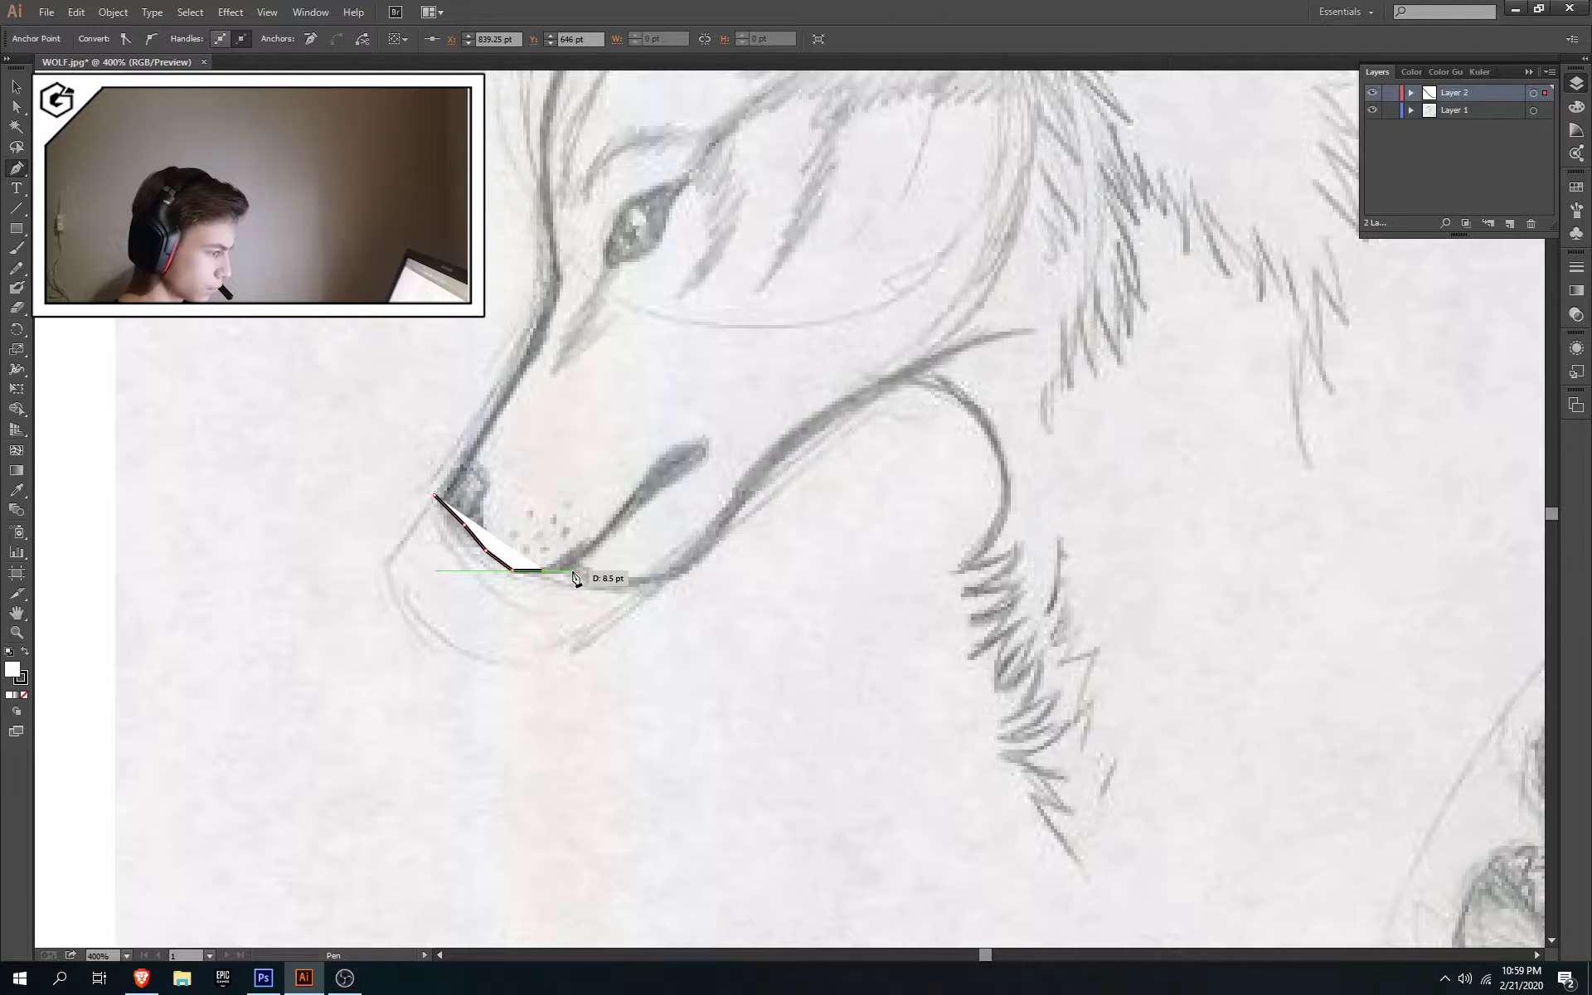
{"action": "left_click", "coordinate": [572, 571]}
{"action": "left_click", "coordinate": [593, 580]}
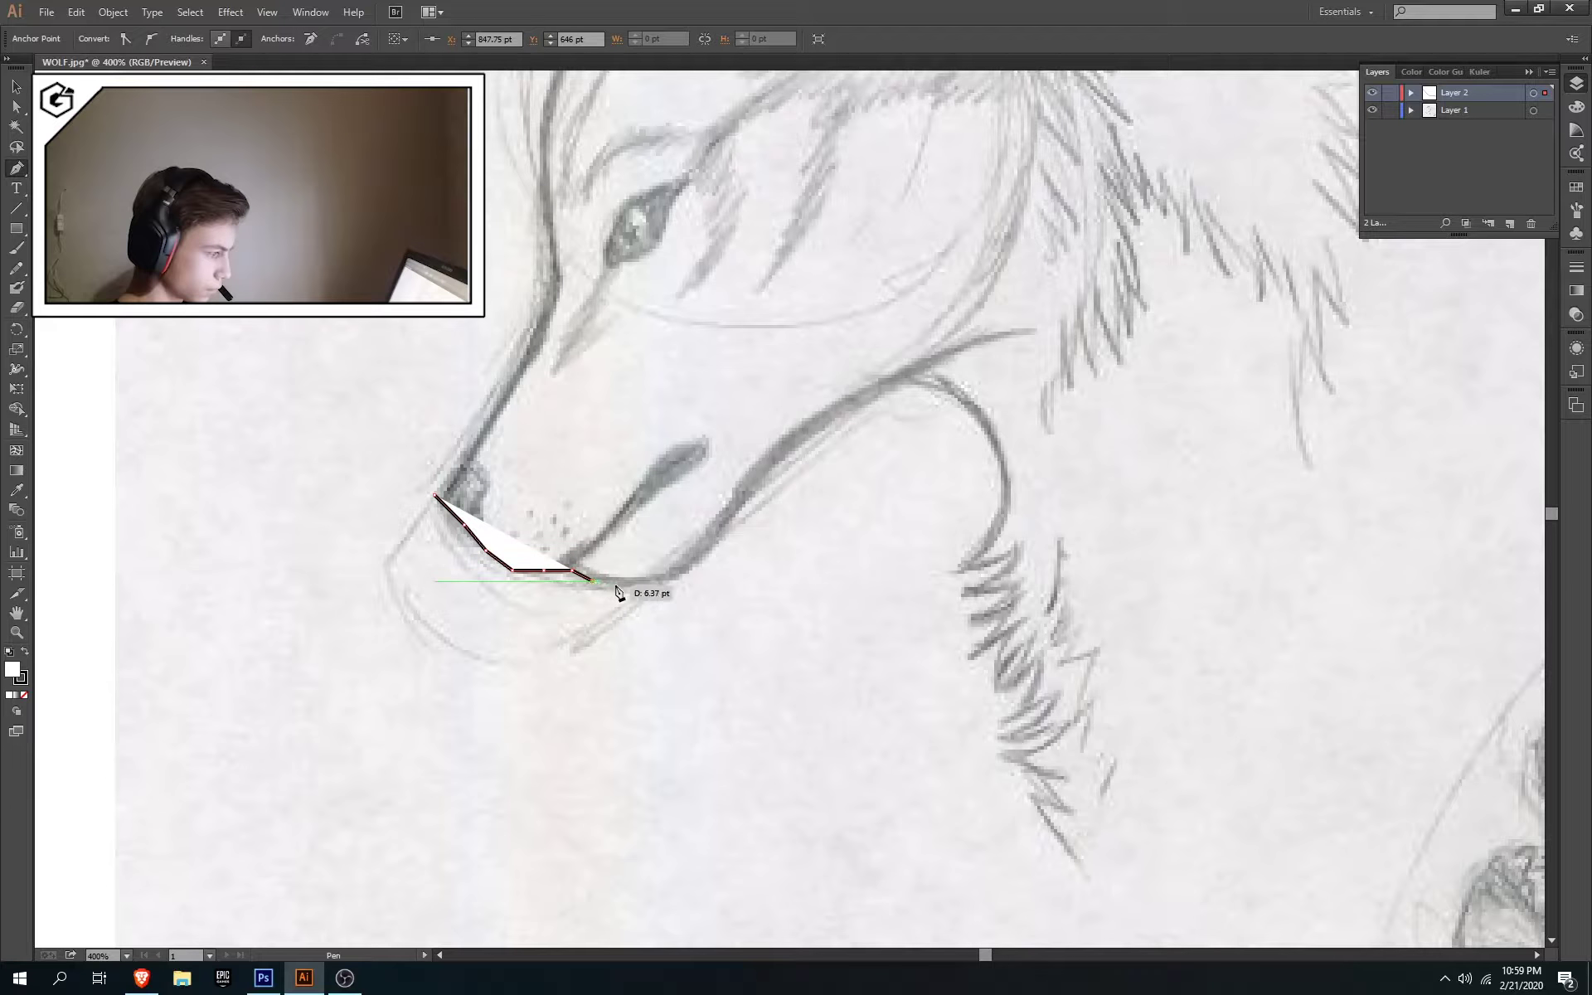
{"action": "left_click", "coordinate": [620, 587]}
{"action": "left_click", "coordinate": [649, 586]}
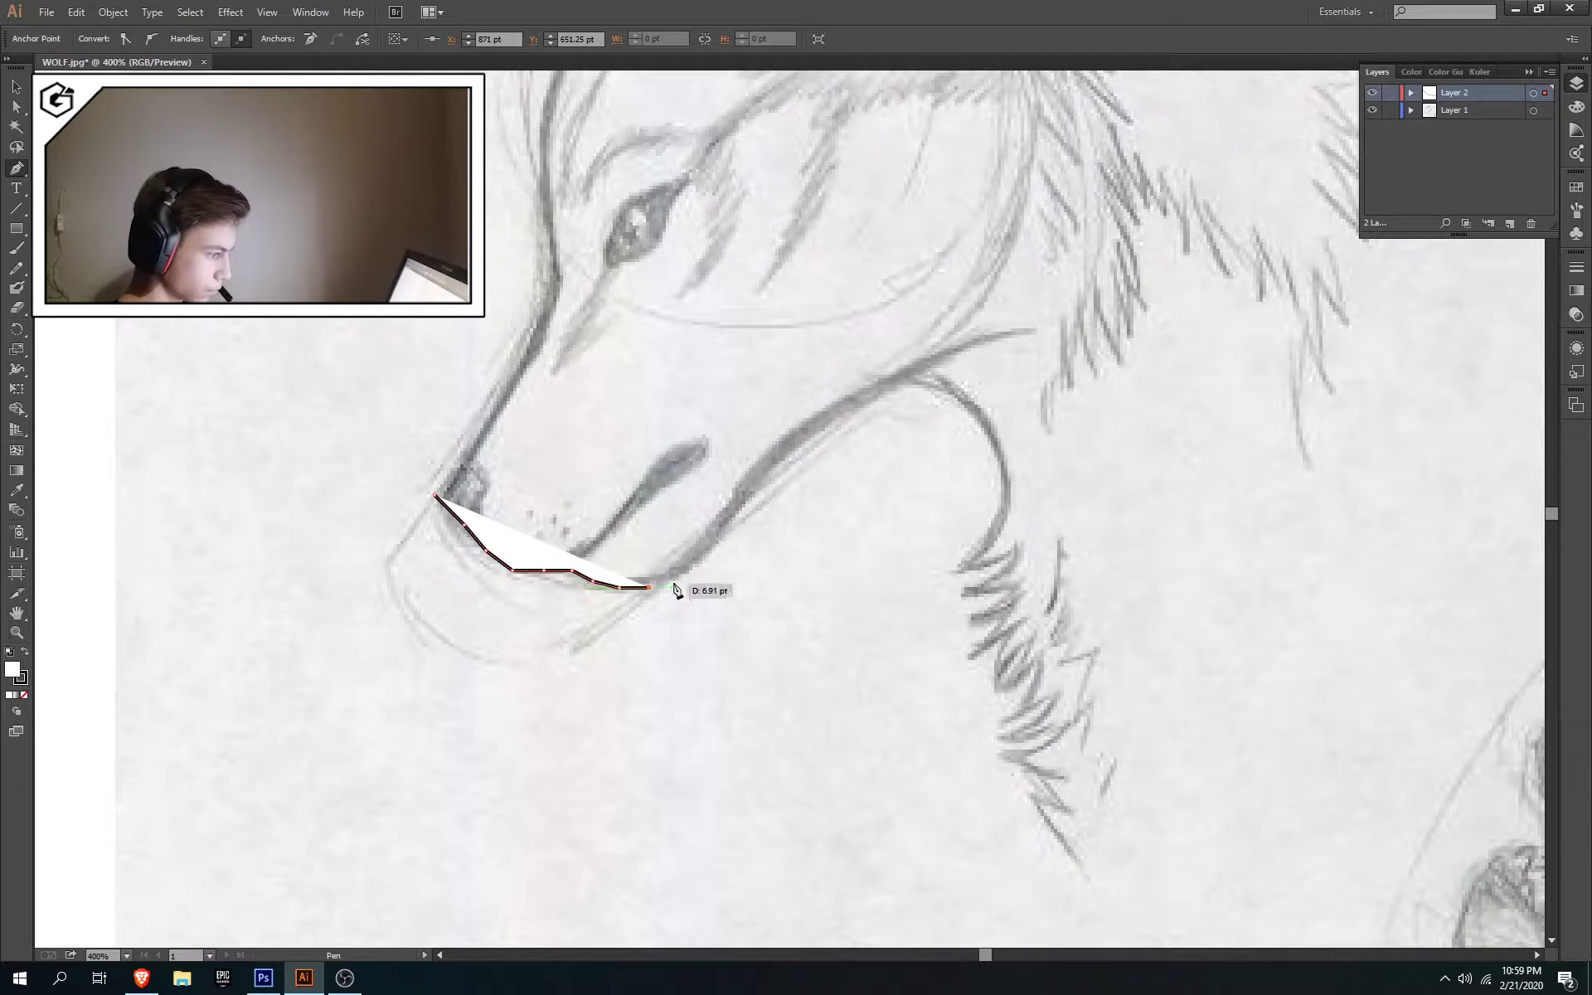
Continue the outline up along the muzzle and mouth line
{"action": "left_click", "coordinate": [676, 578]}
{"action": "left_click", "coordinate": [694, 564]}
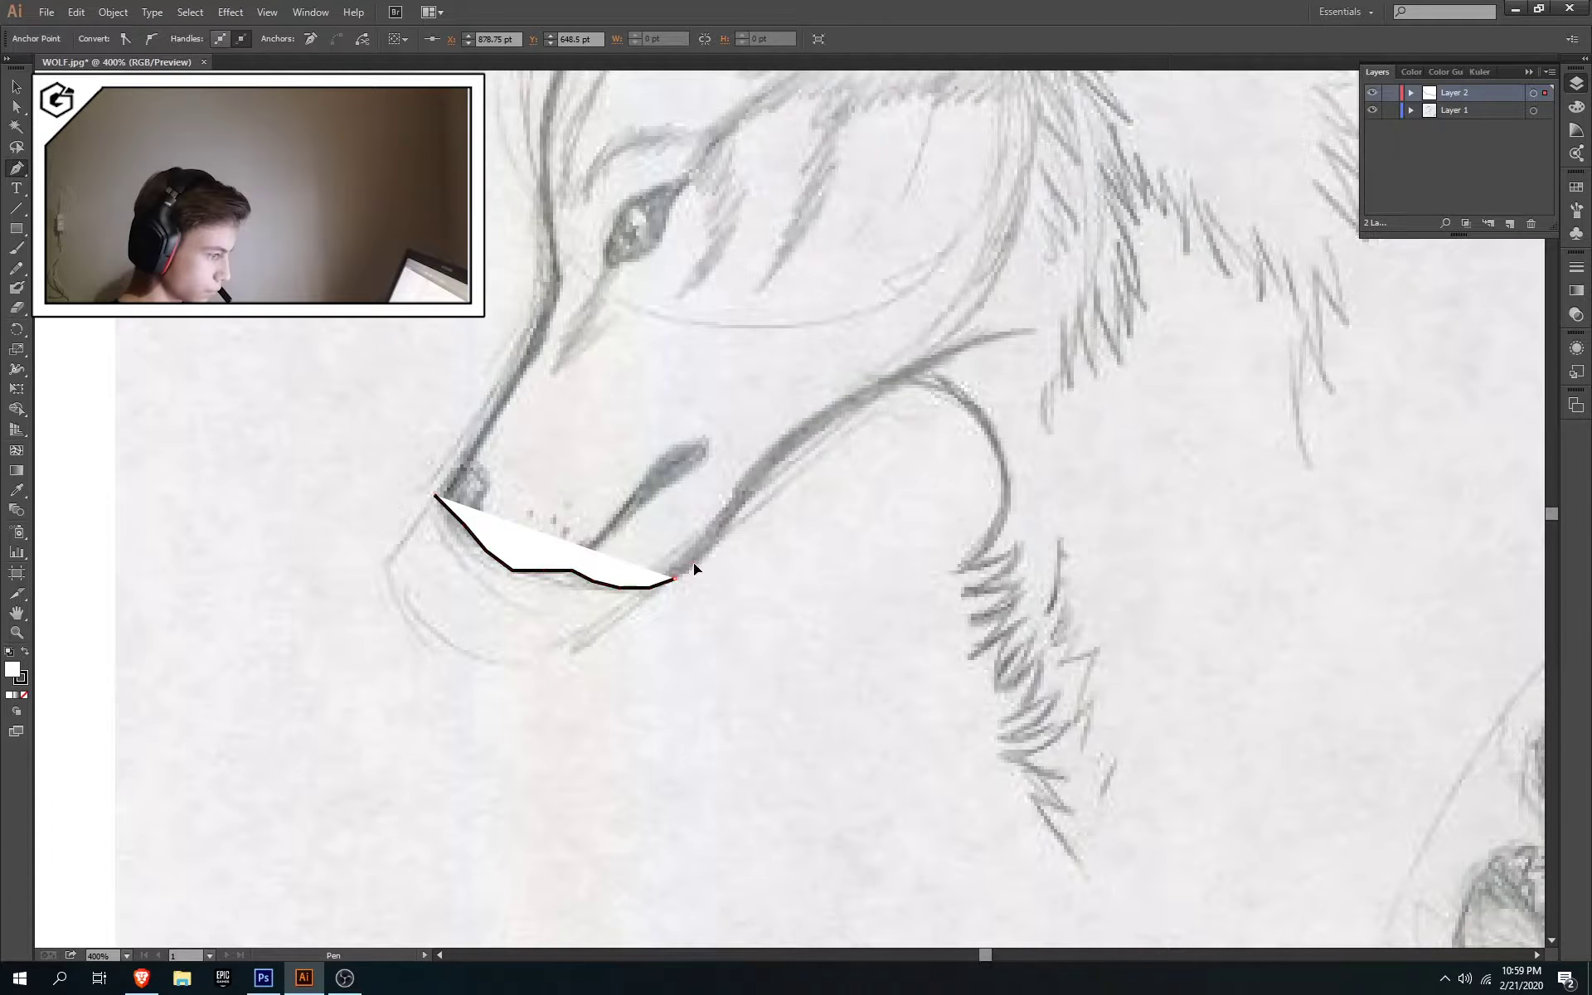
{"action": "left_click", "coordinate": [720, 541]}
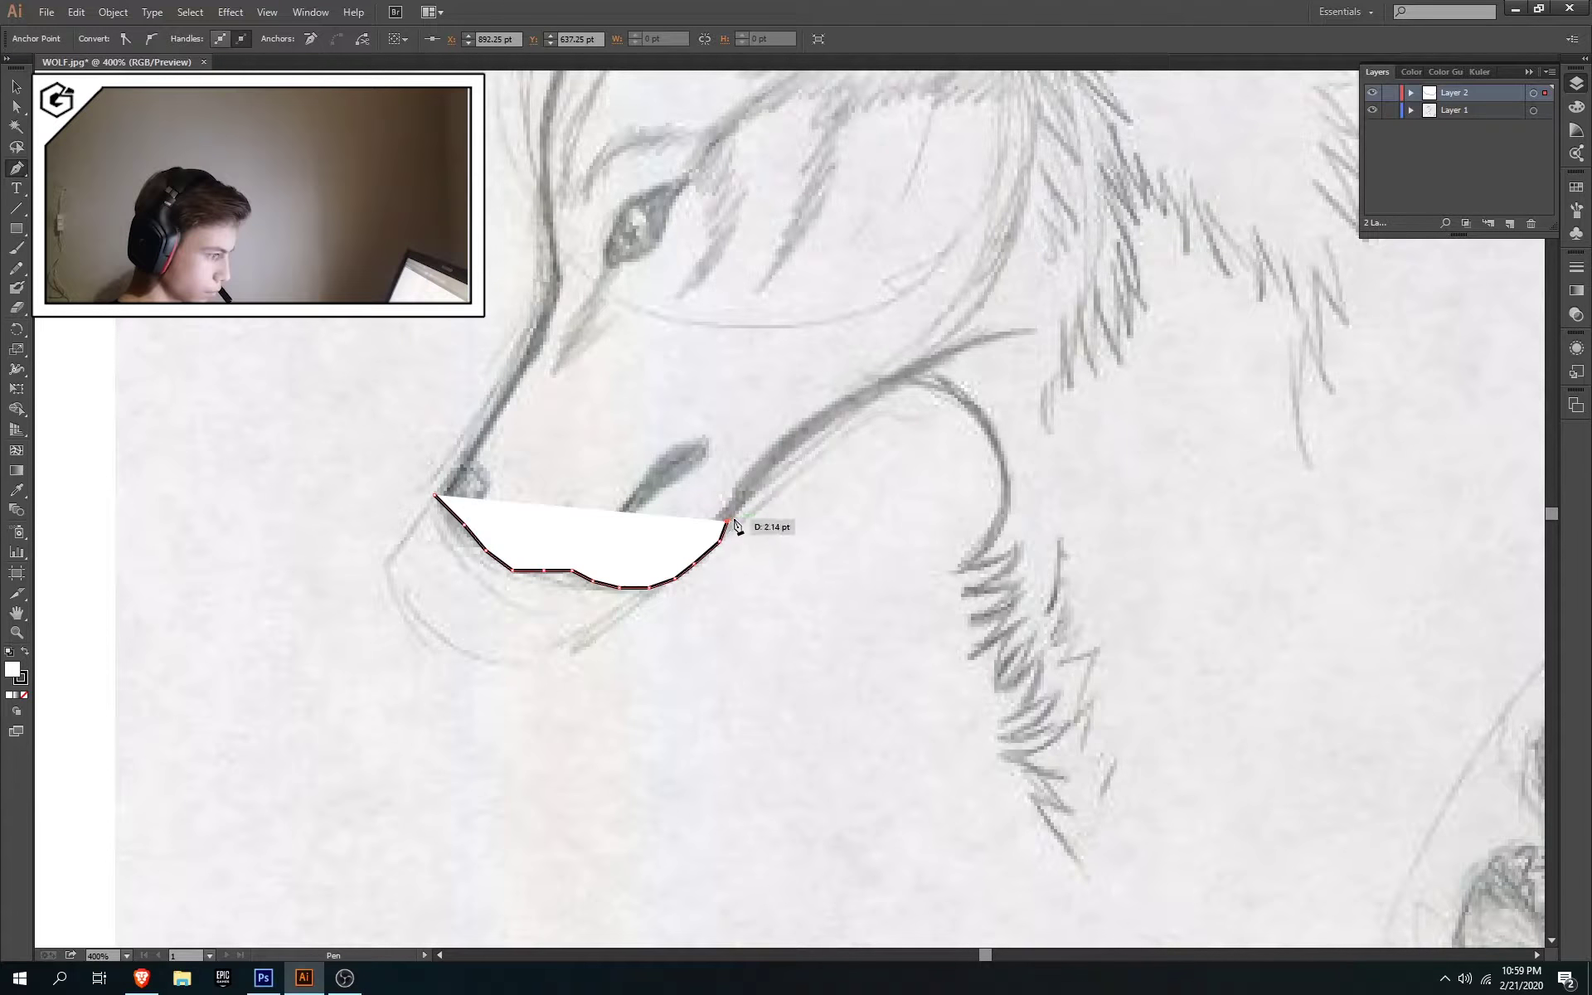
{"action": "left_click", "coordinate": [741, 505]}
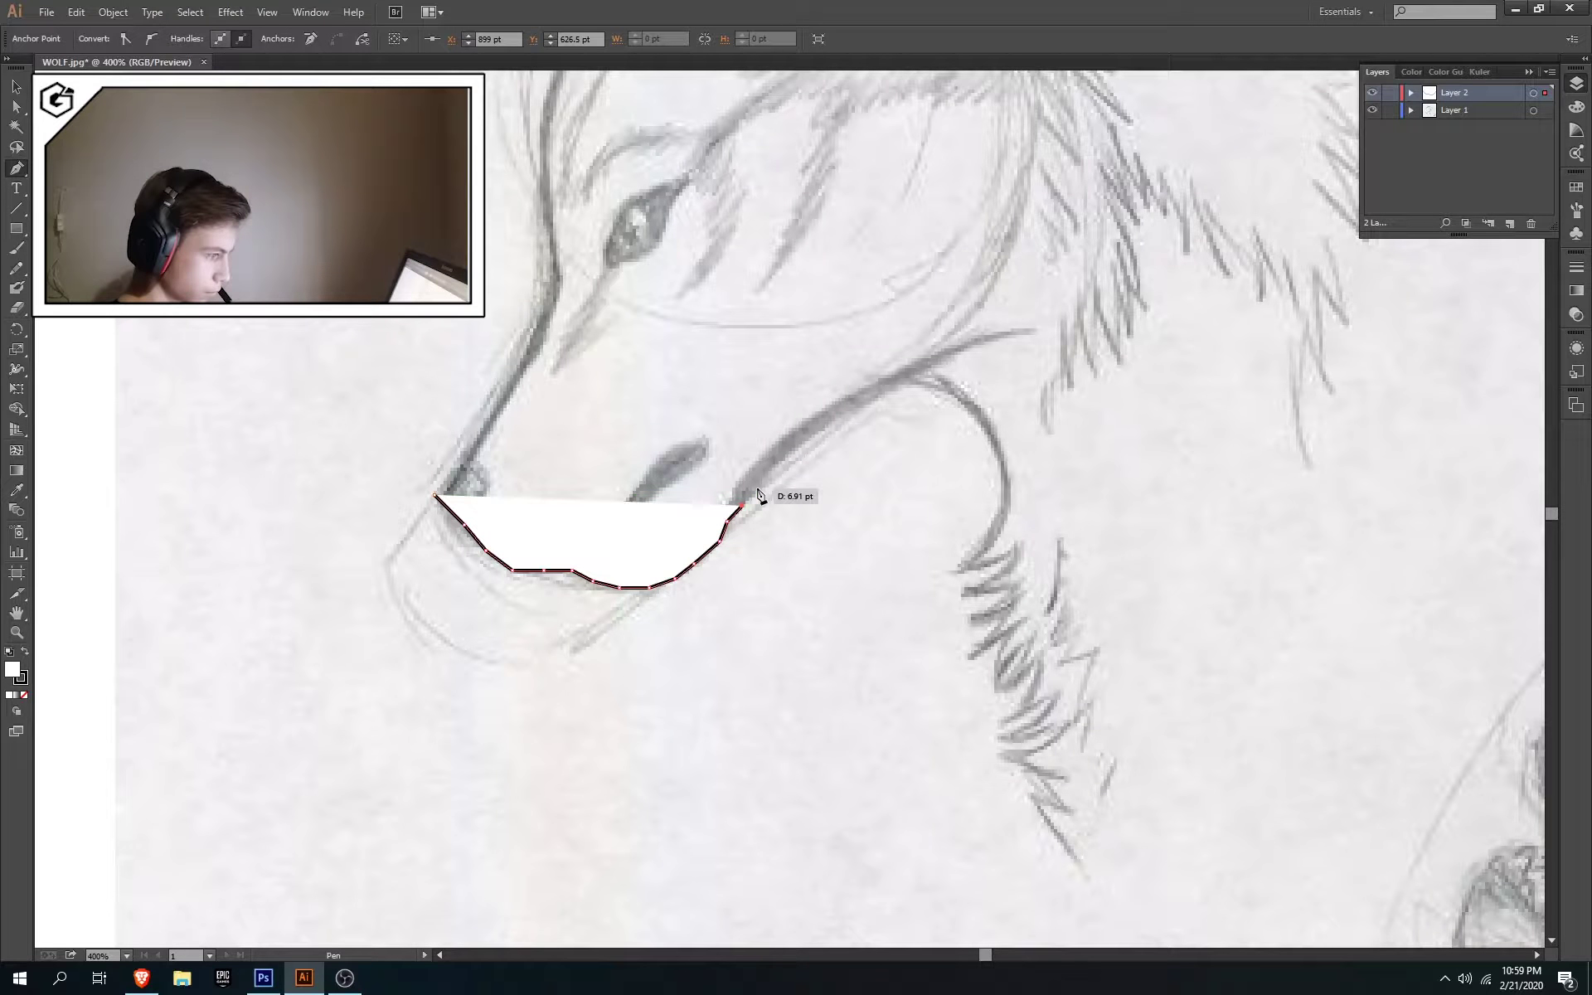
{"action": "left_click", "coordinate": [756, 488]}
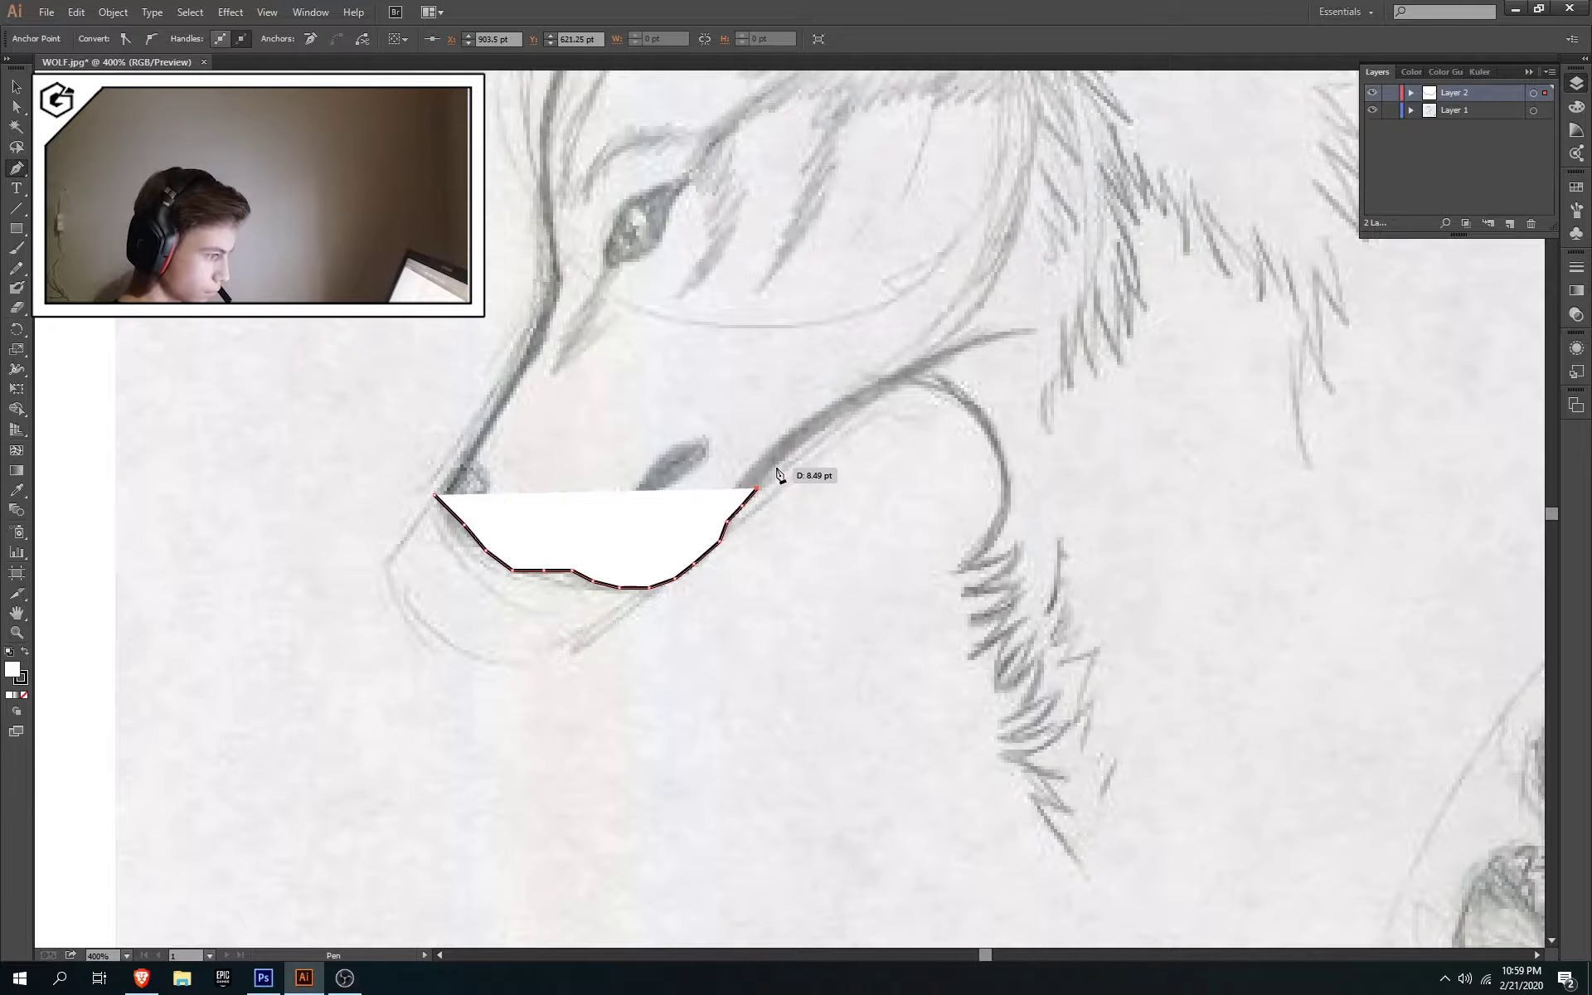
{"action": "left_click", "coordinate": [775, 467]}
{"action": "left_click", "coordinate": [794, 450]}
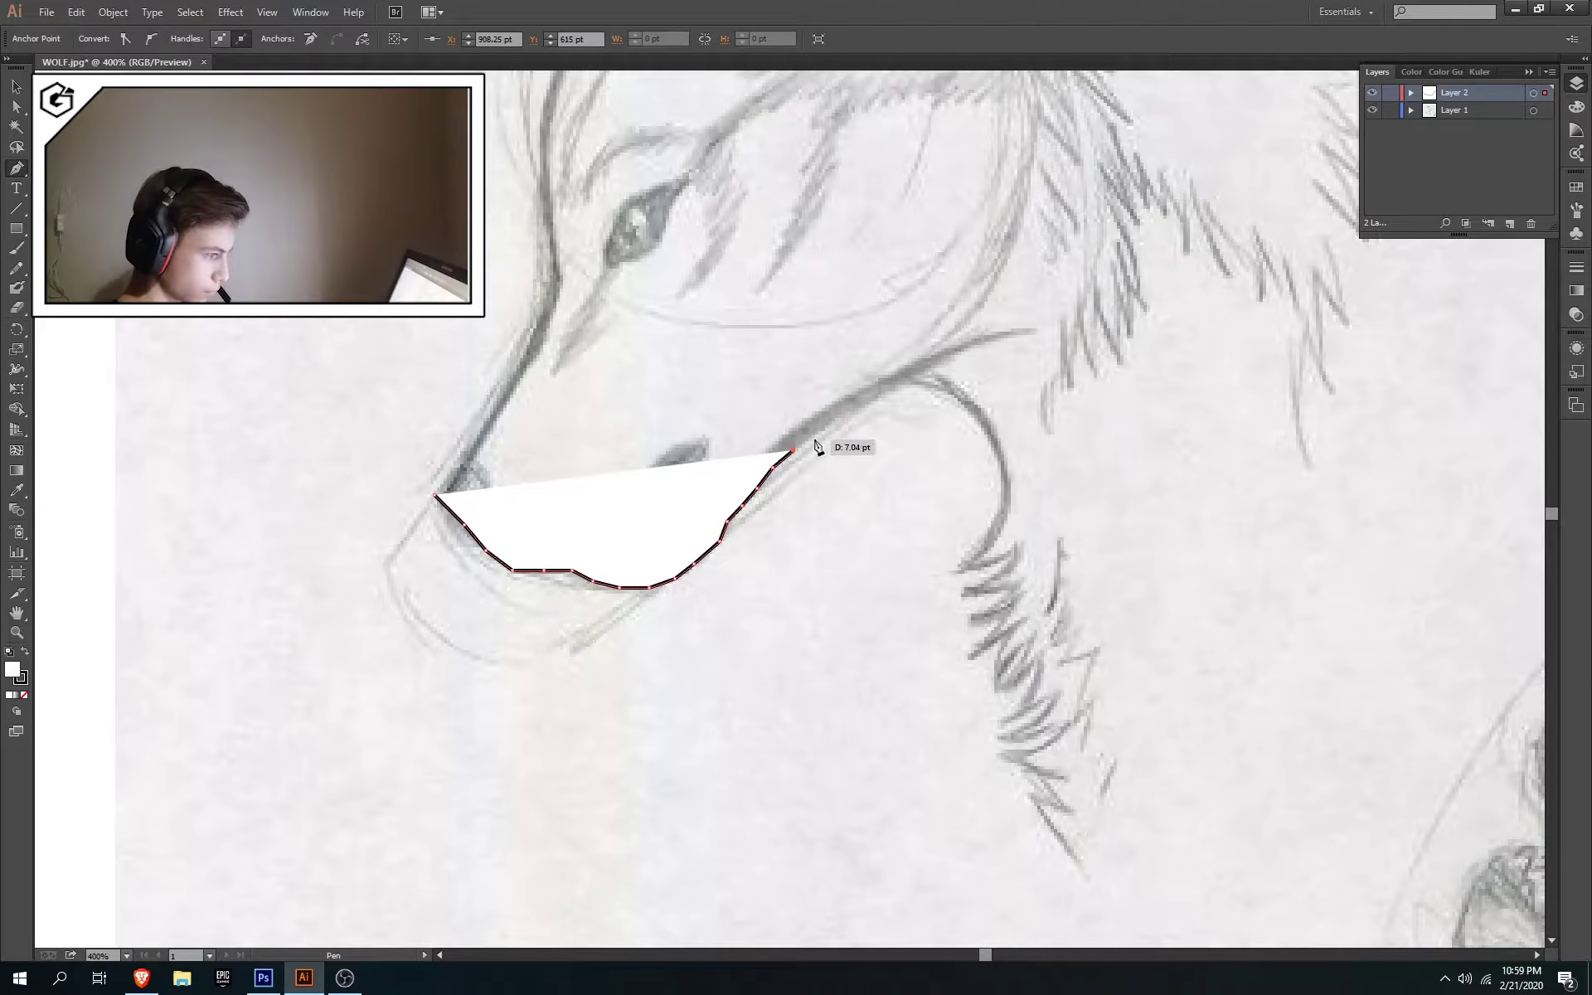
{"action": "left_click", "coordinate": [817, 433]}
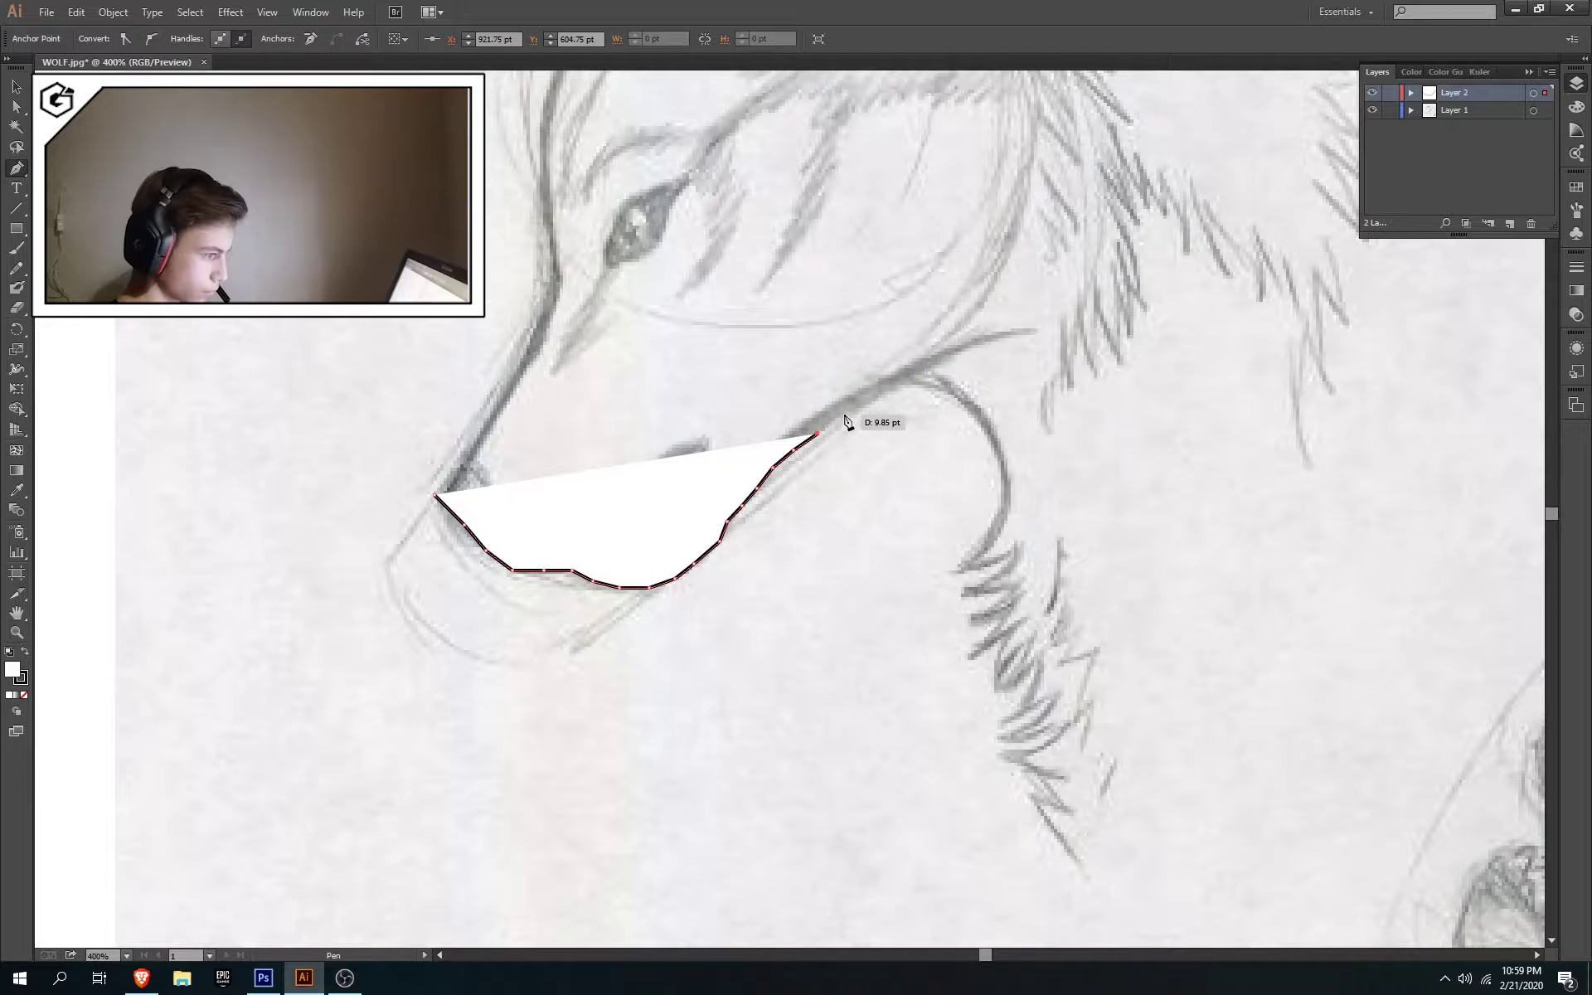
{"action": "left_click", "coordinate": [842, 414]}
{"action": "left_click", "coordinate": [868, 403]}
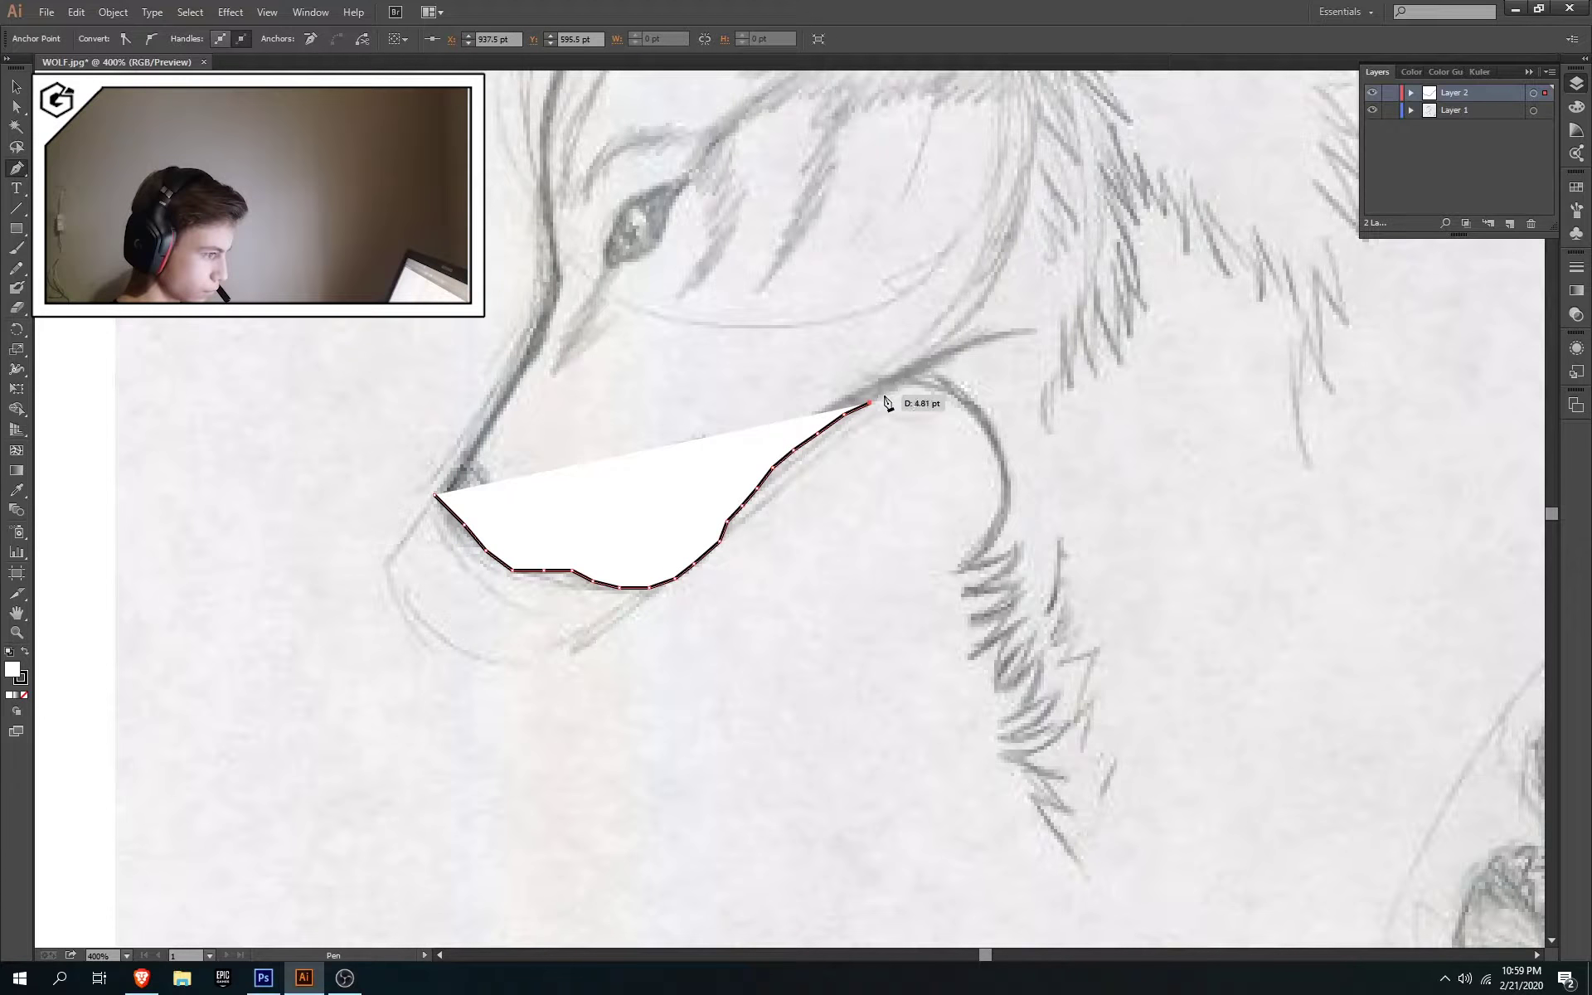
{"action": "left_click", "coordinate": [888, 392]}
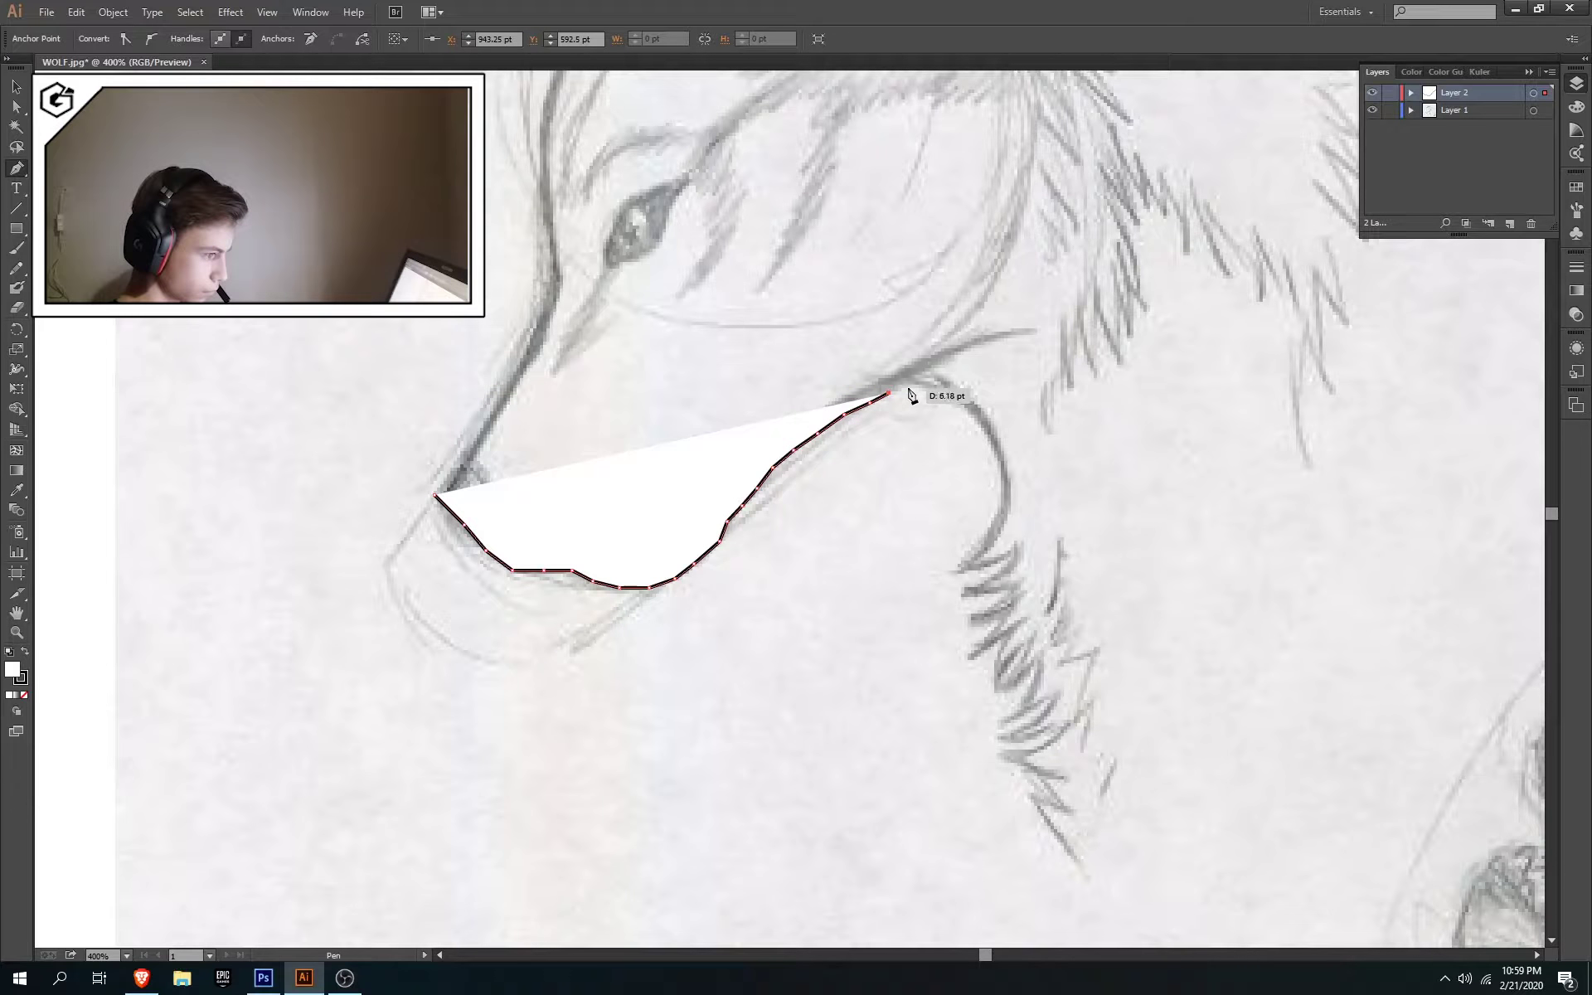
Trace the curve at the back of the jaw and down the throat toward the neck fur
{"action": "left_click", "coordinate": [906, 384]}
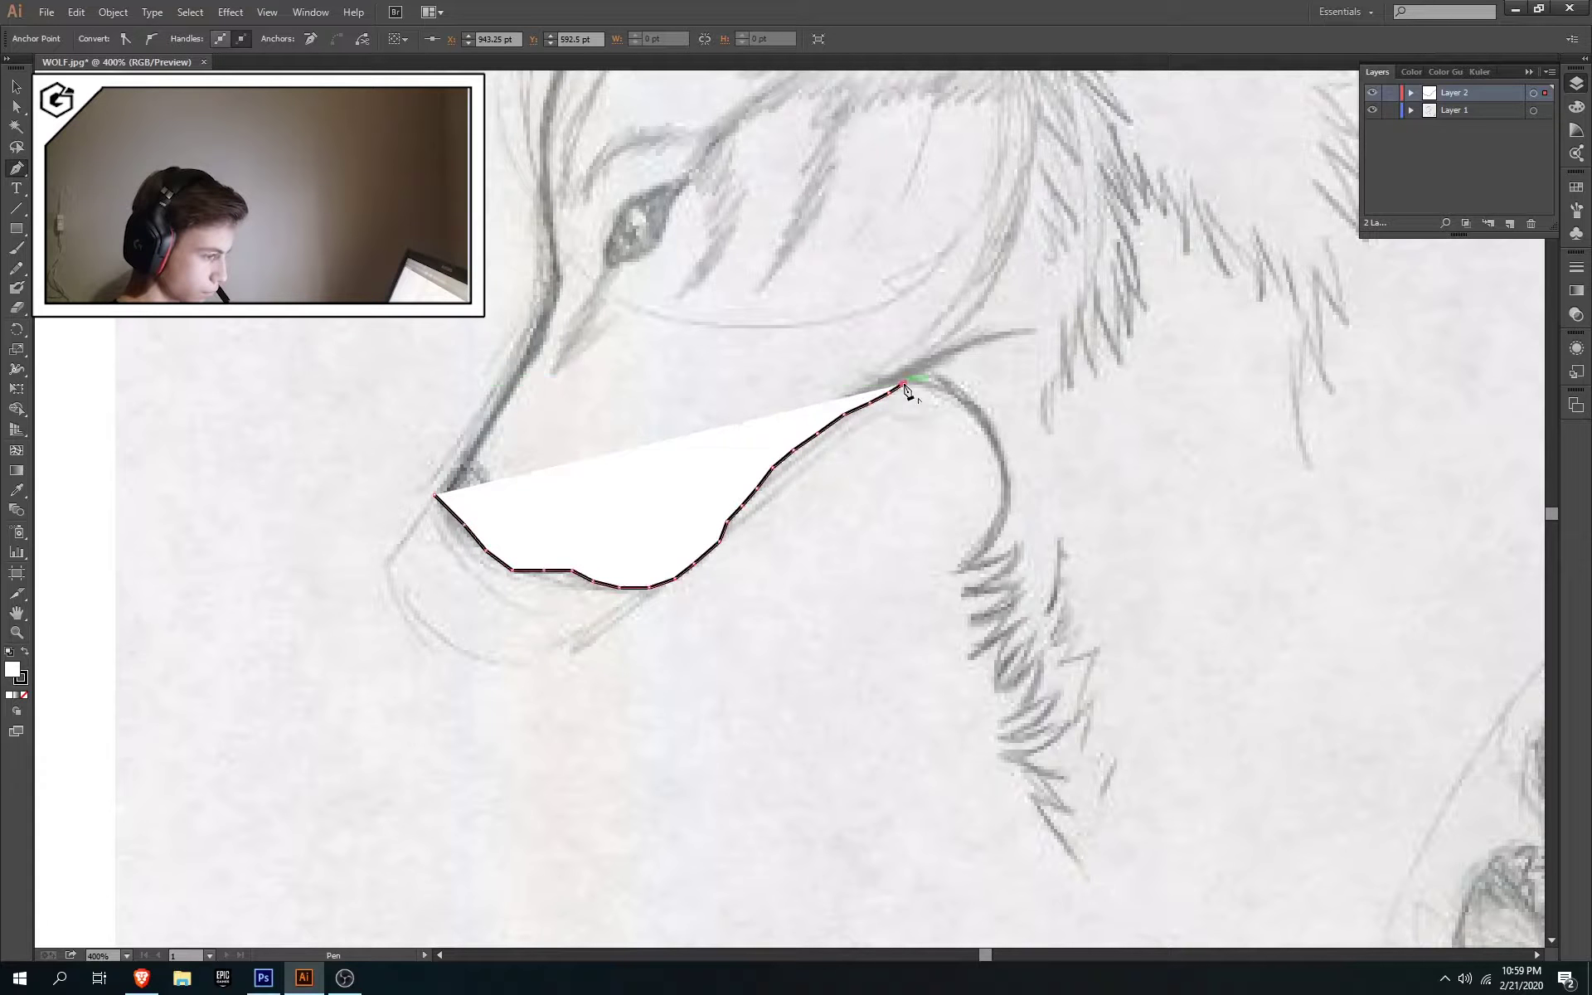
{"action": "left_click", "coordinate": [917, 384]}
{"action": "left_click", "coordinate": [935, 391]}
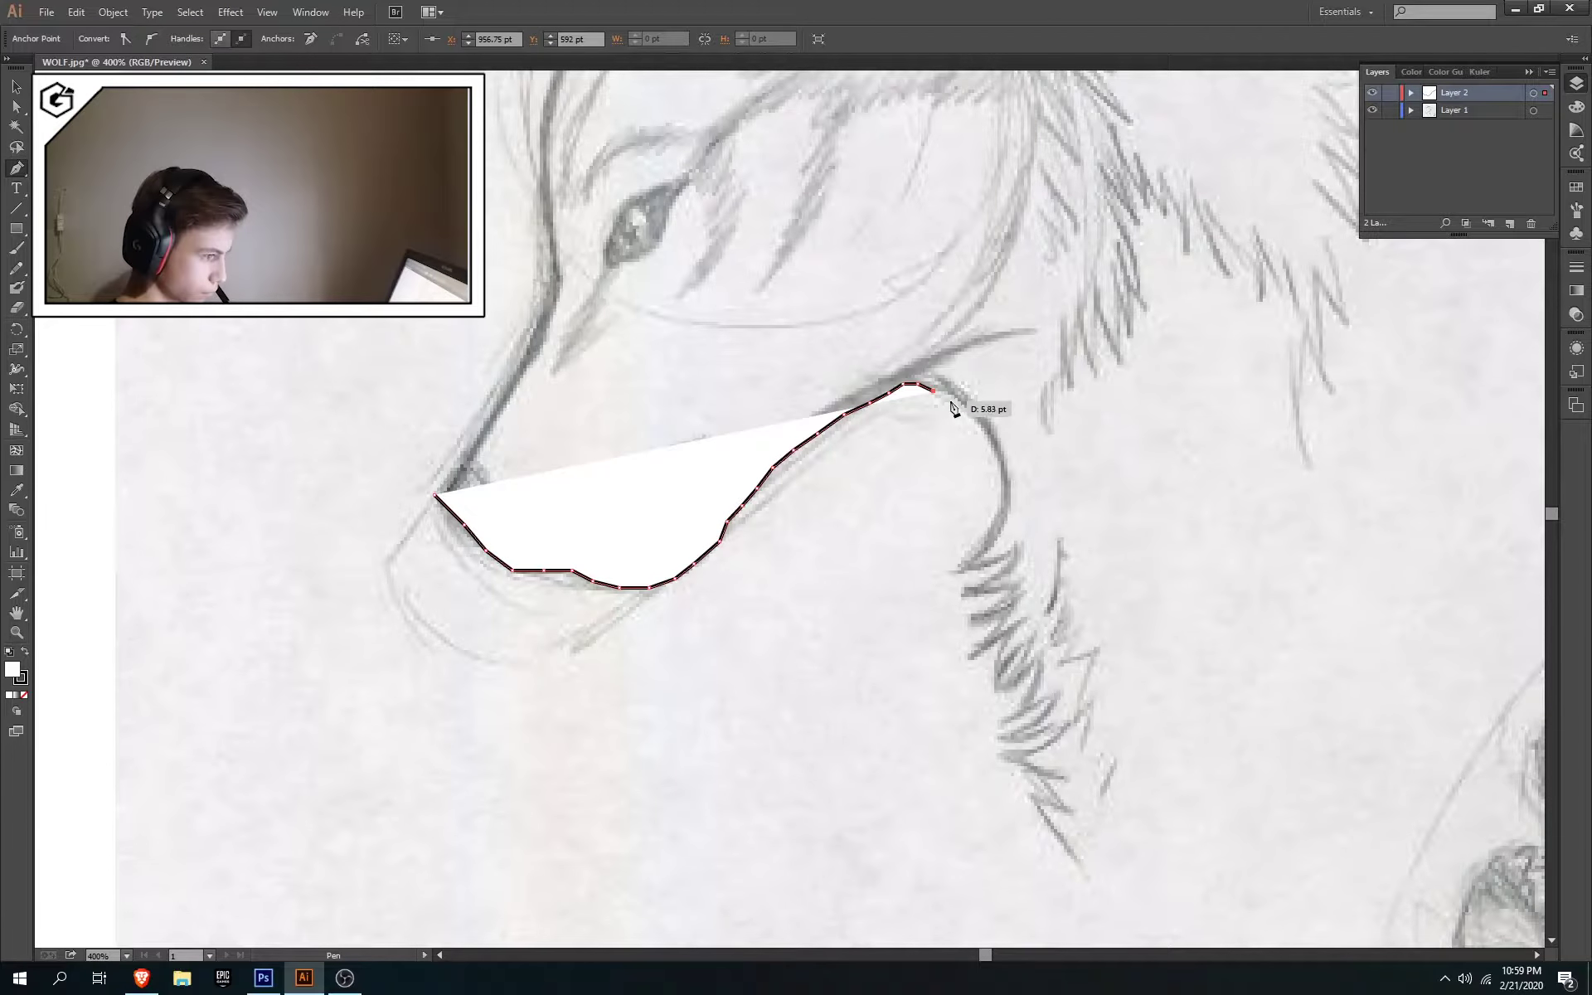
{"action": "left_click", "coordinate": [951, 402]}
{"action": "left_click", "coordinate": [971, 416]}
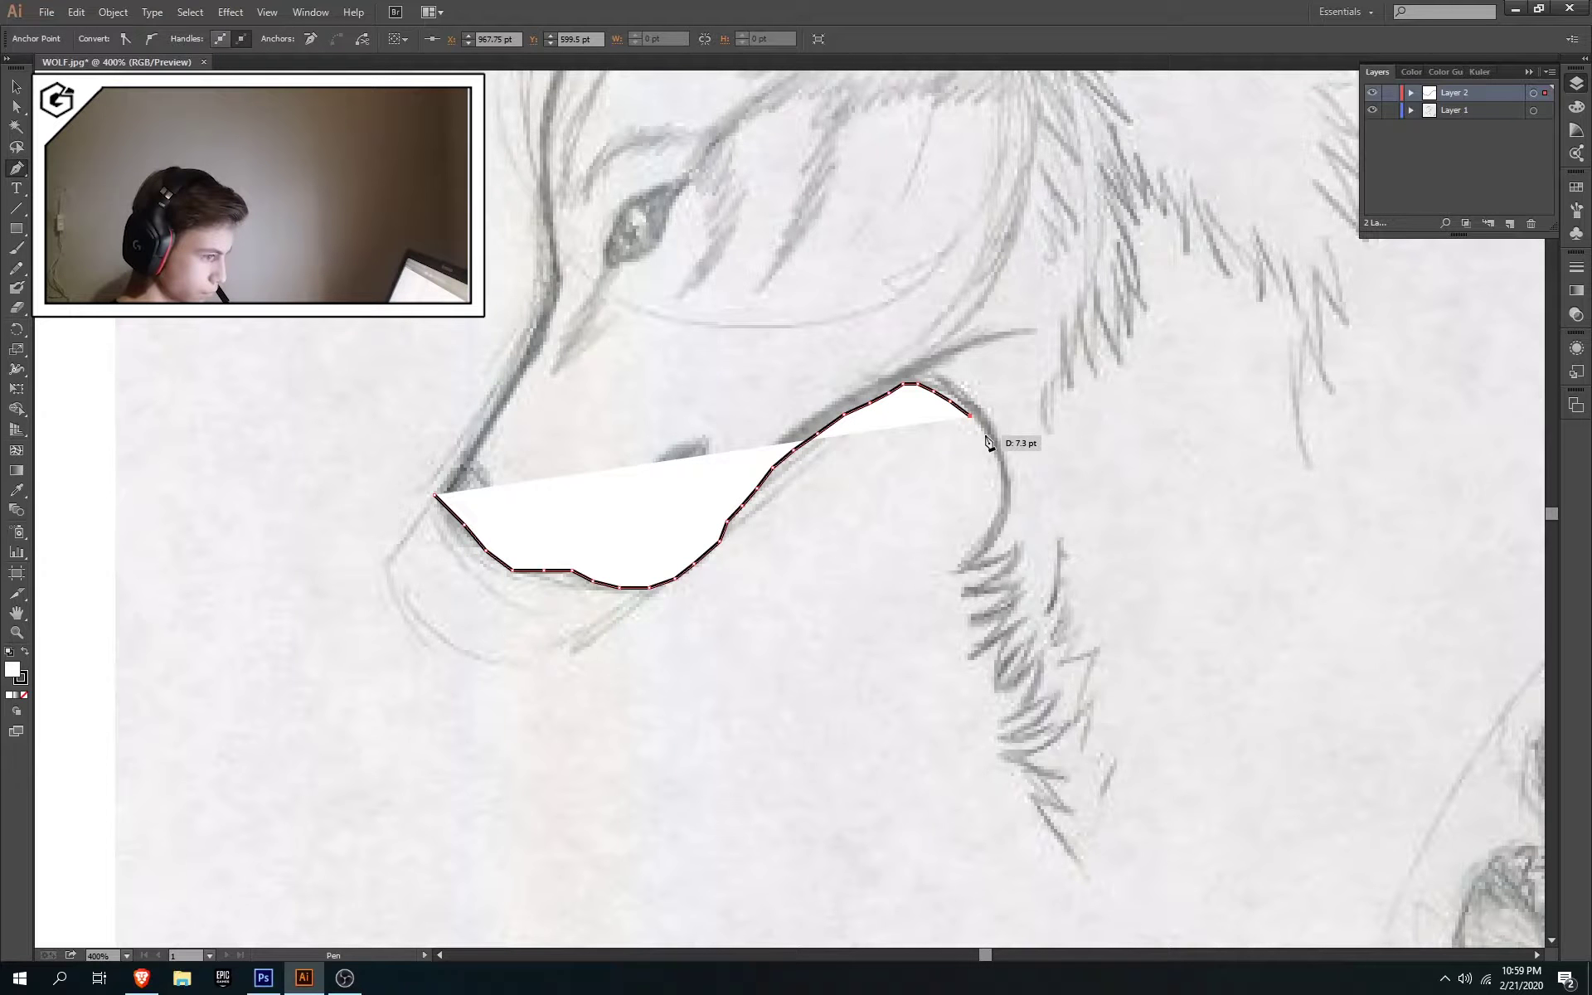
{"action": "left_click", "coordinate": [984, 433]}
{"action": "left_click", "coordinate": [995, 456]}
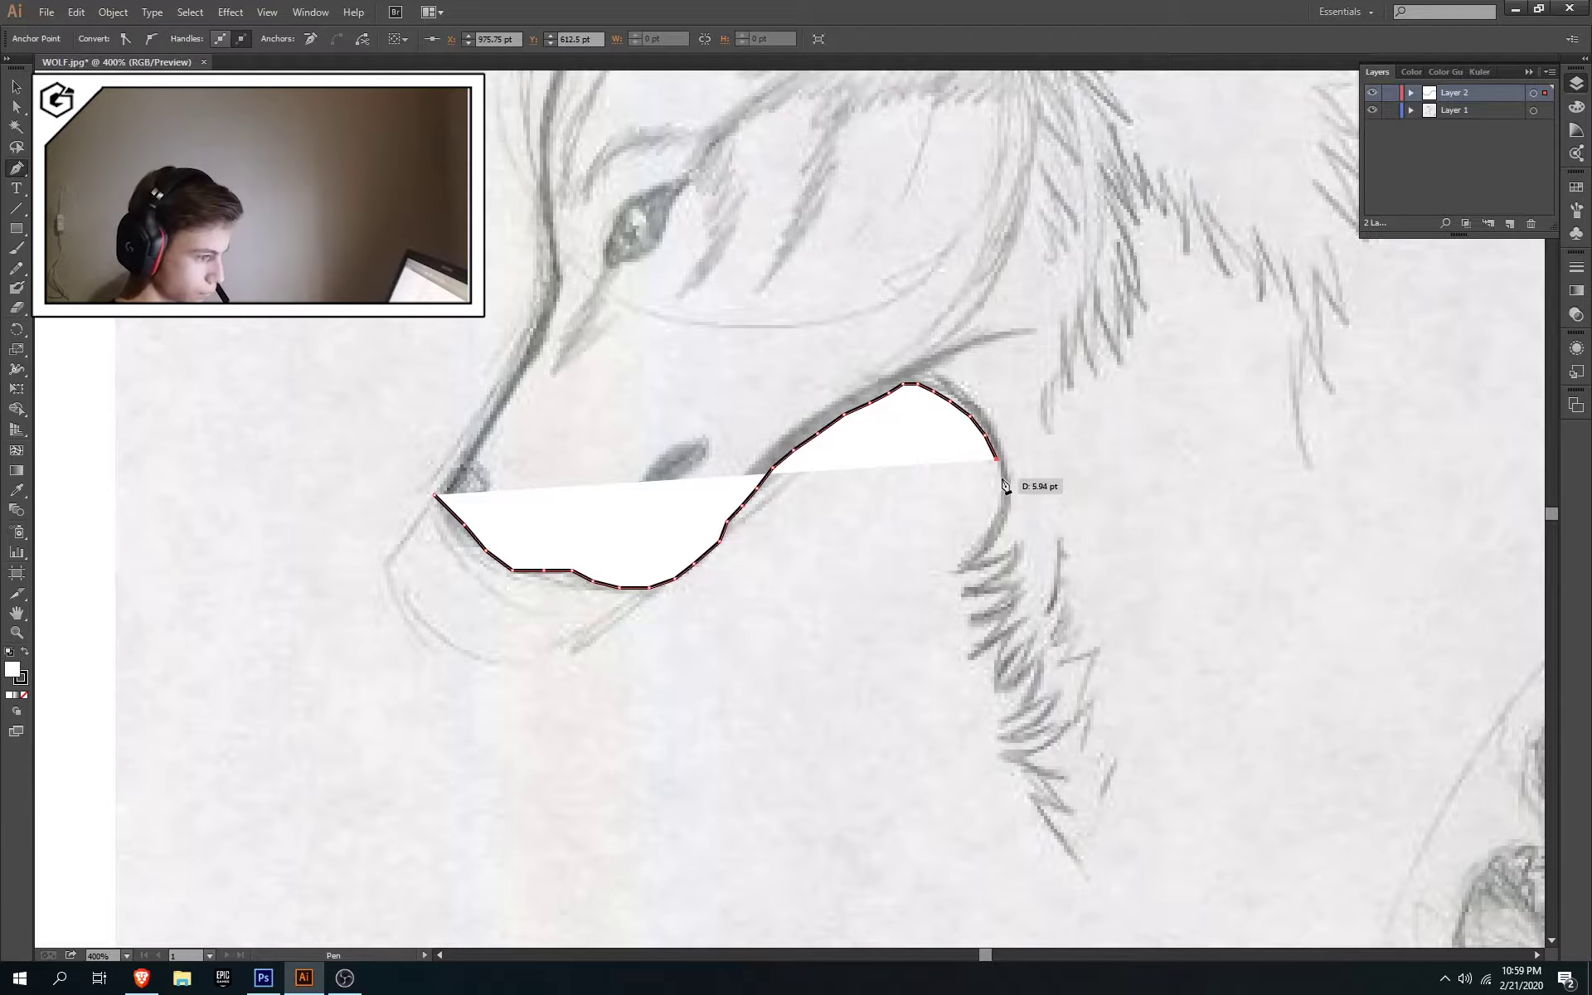
{"action": "left_click", "coordinate": [1004, 477]}
{"action": "left_click", "coordinate": [1005, 491]}
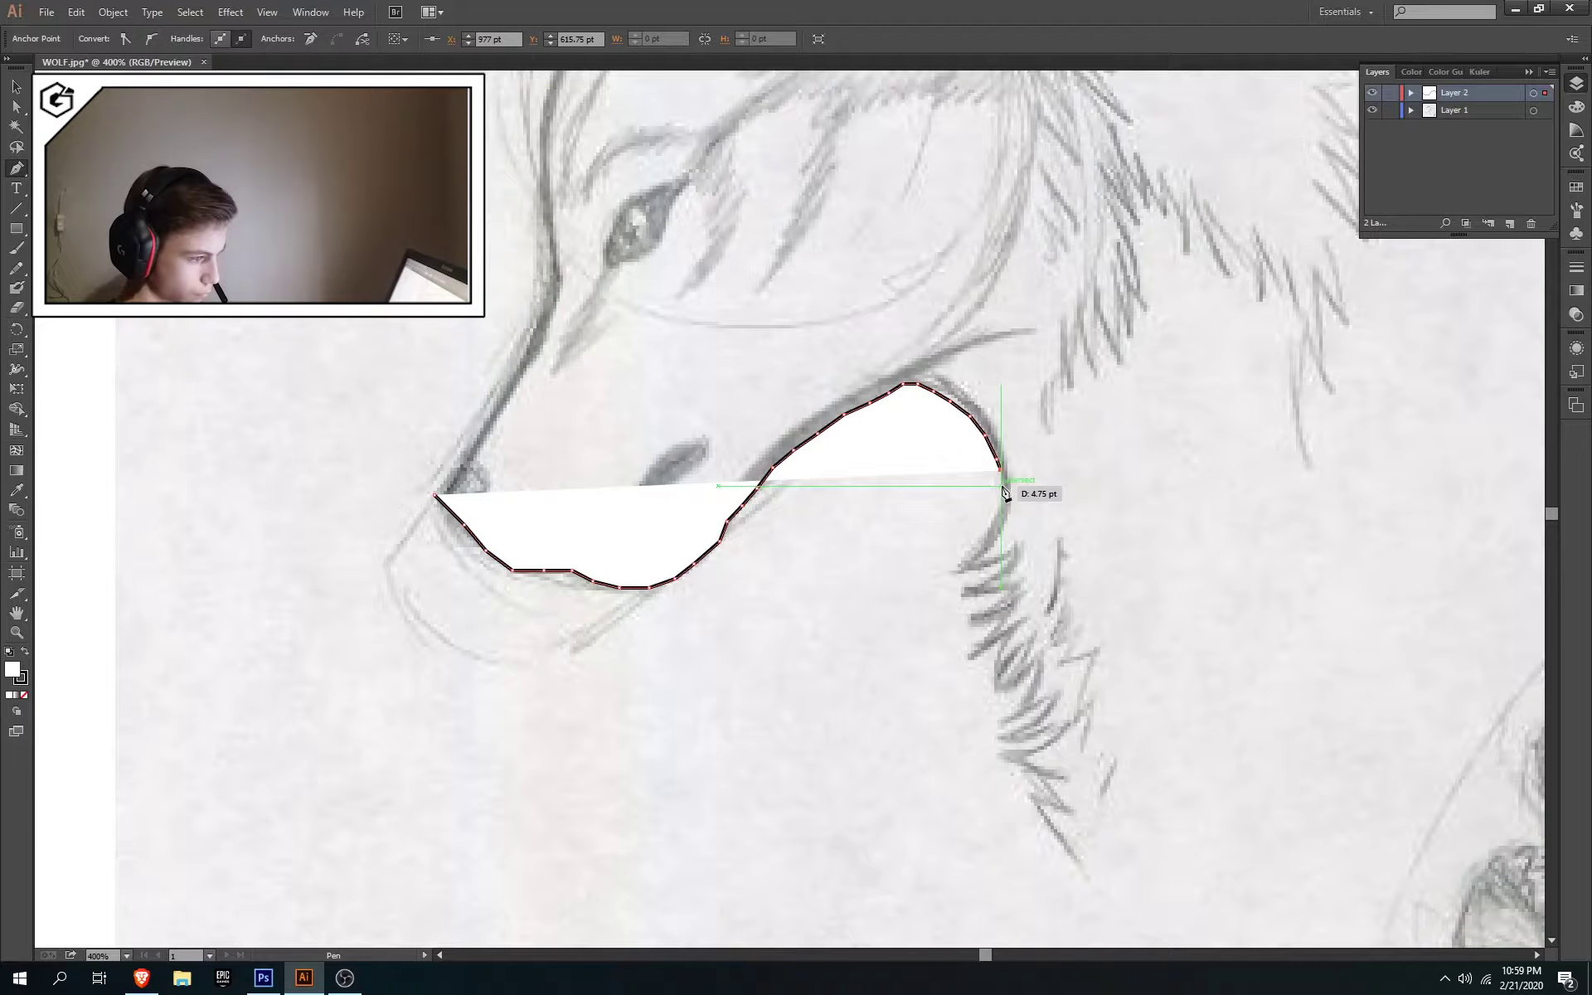
{"action": "left_click", "coordinate": [1001, 501]}
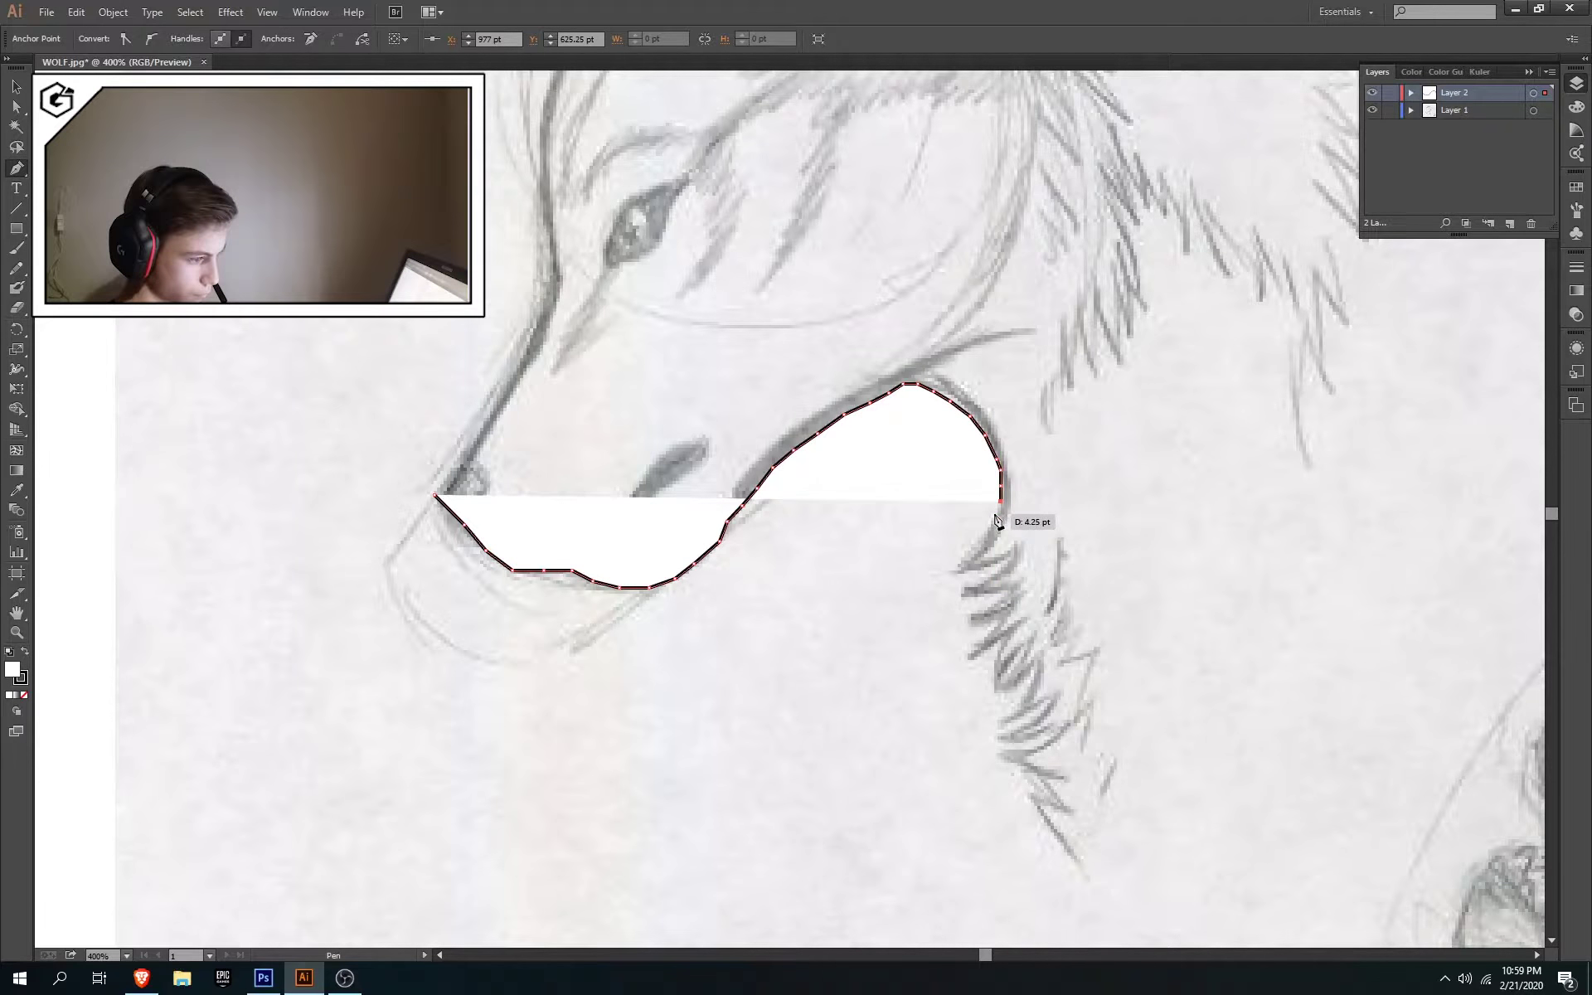
{"action": "left_click", "coordinate": [986, 525]}
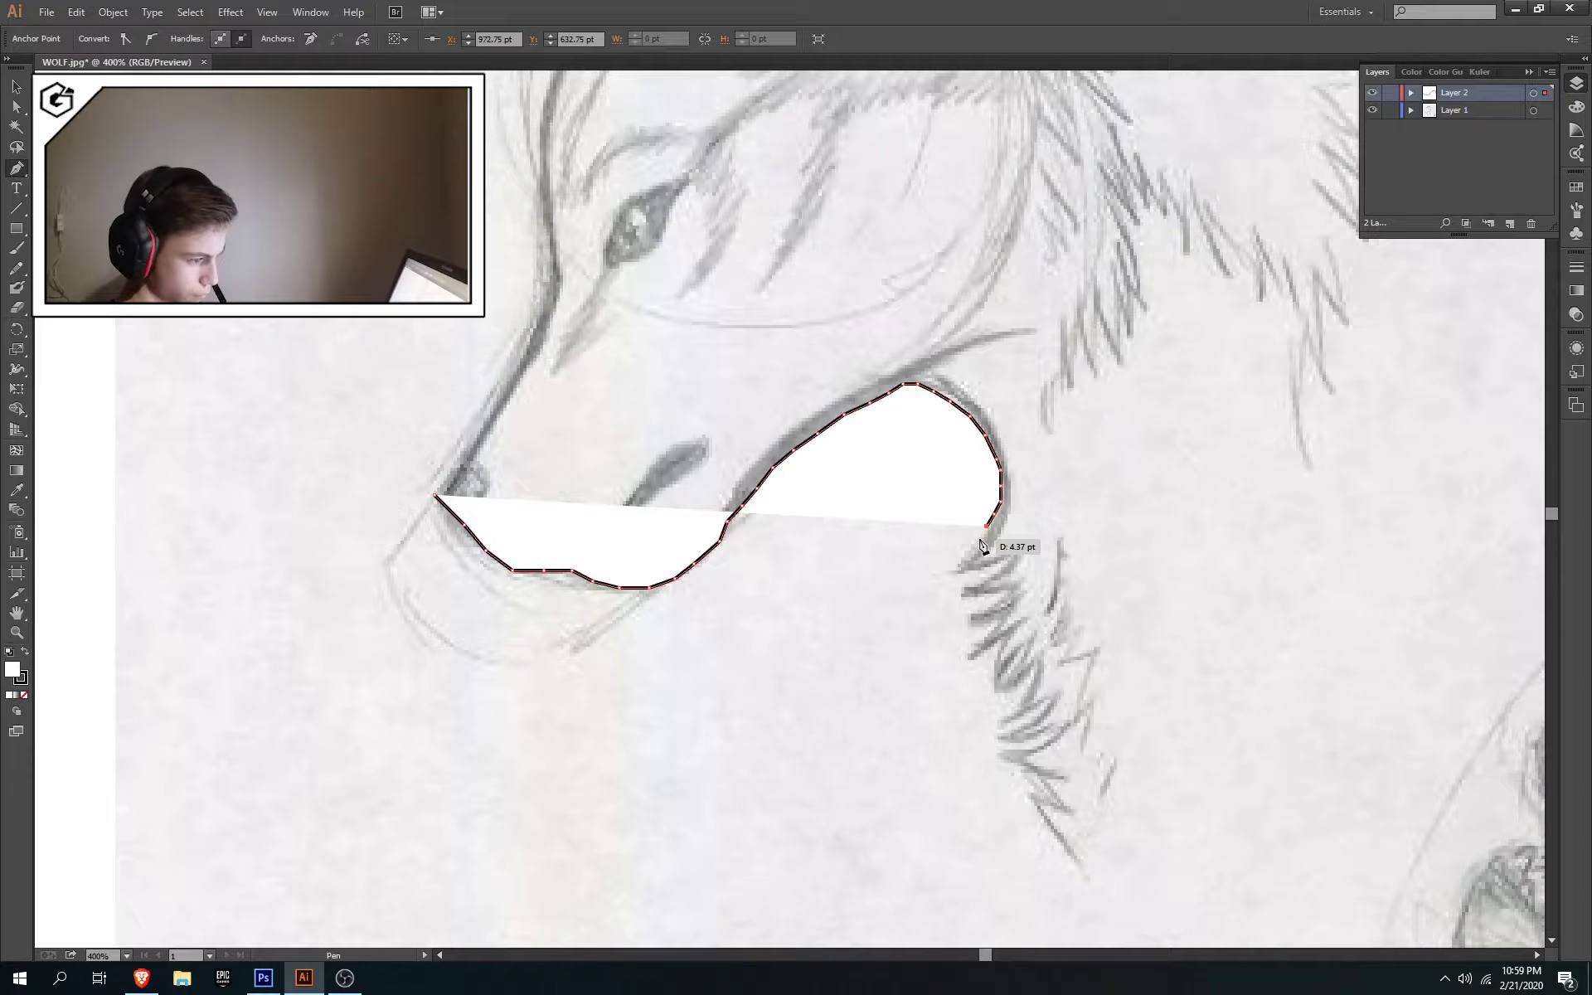
{"action": "left_click", "coordinate": [968, 549]}
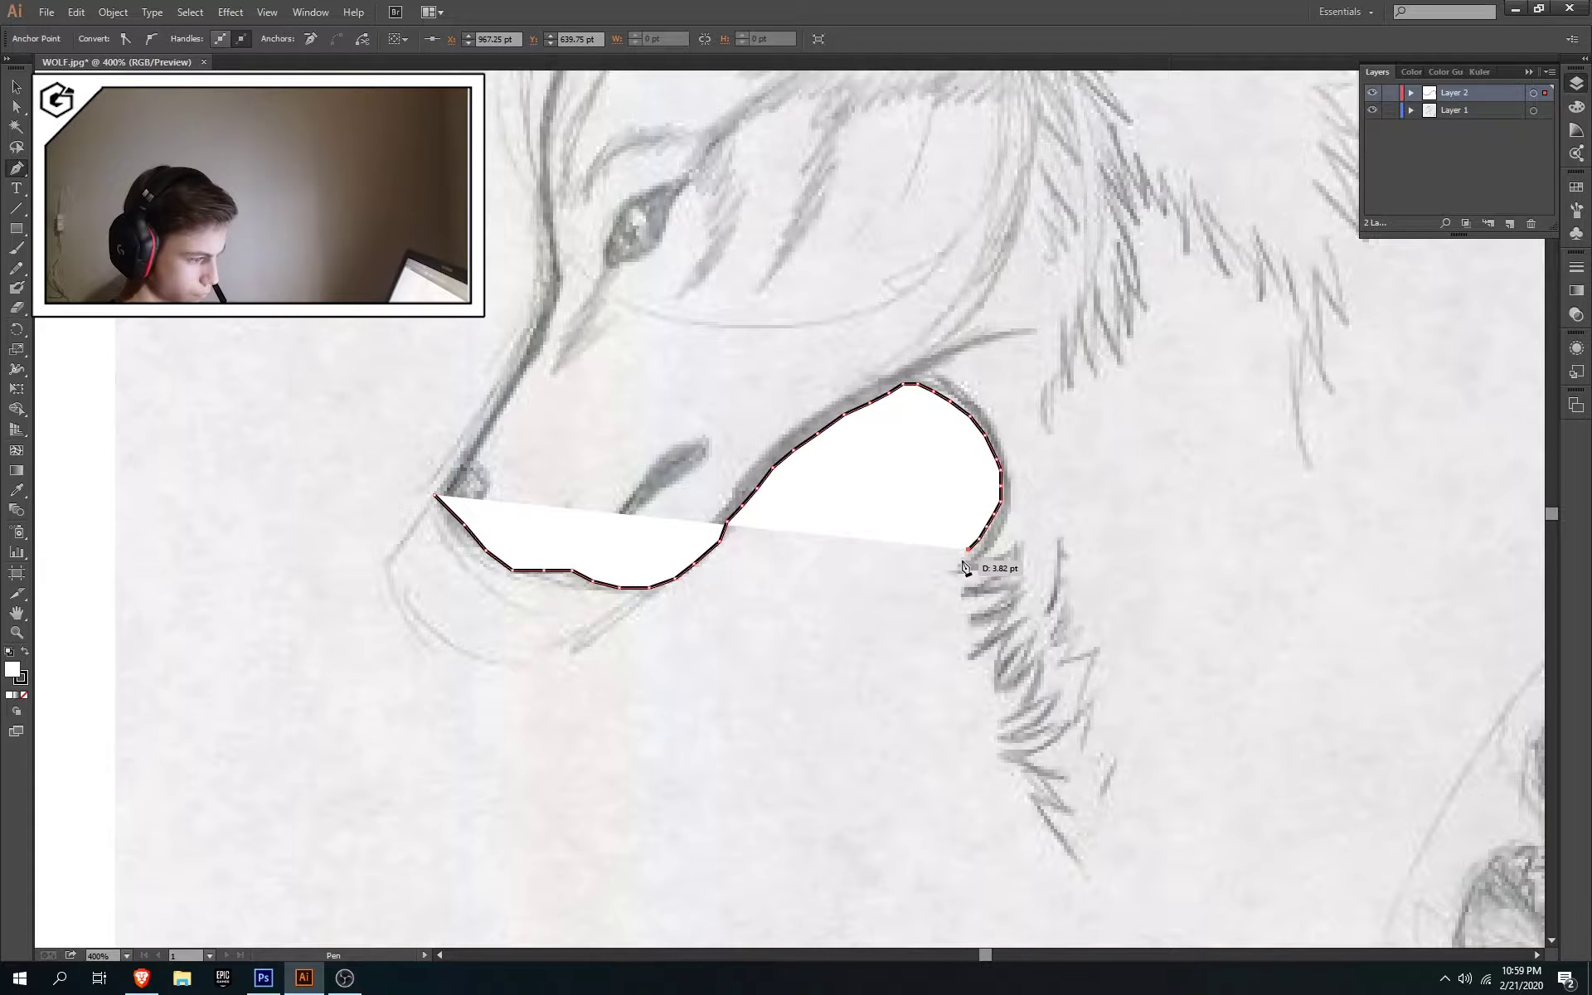
Draw the first jagged fur spikes down the neck
{"action": "left_click", "coordinate": [962, 561]}
{"action": "left_click", "coordinate": [959, 571]}
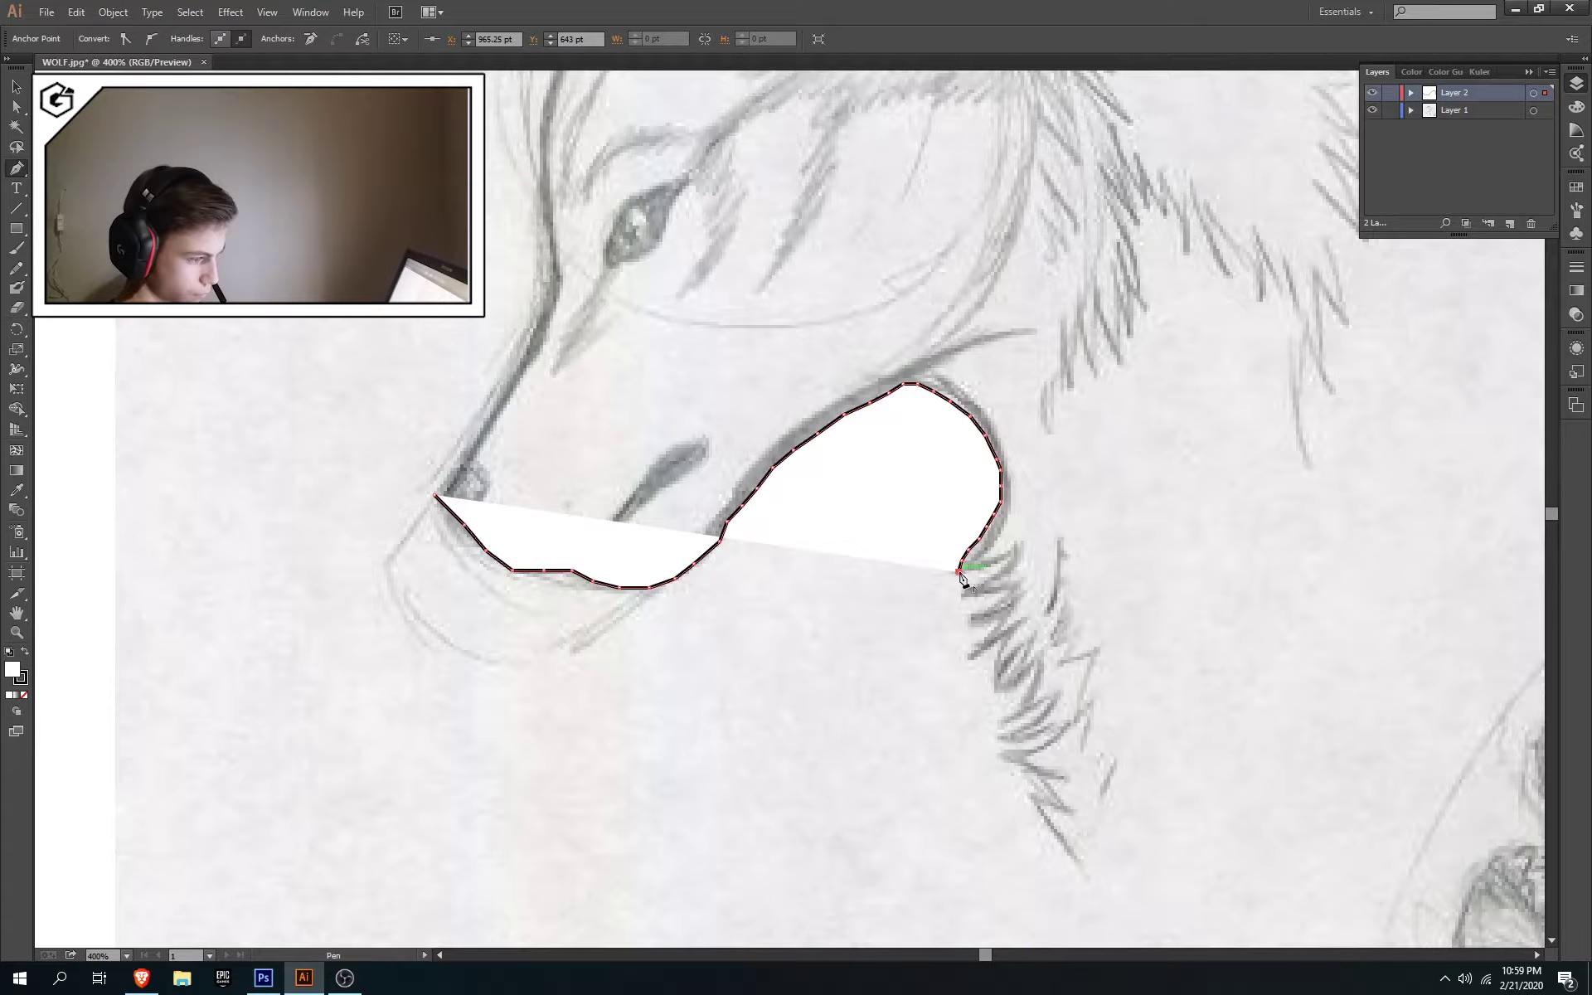
{"action": "left_click", "coordinate": [988, 567]}
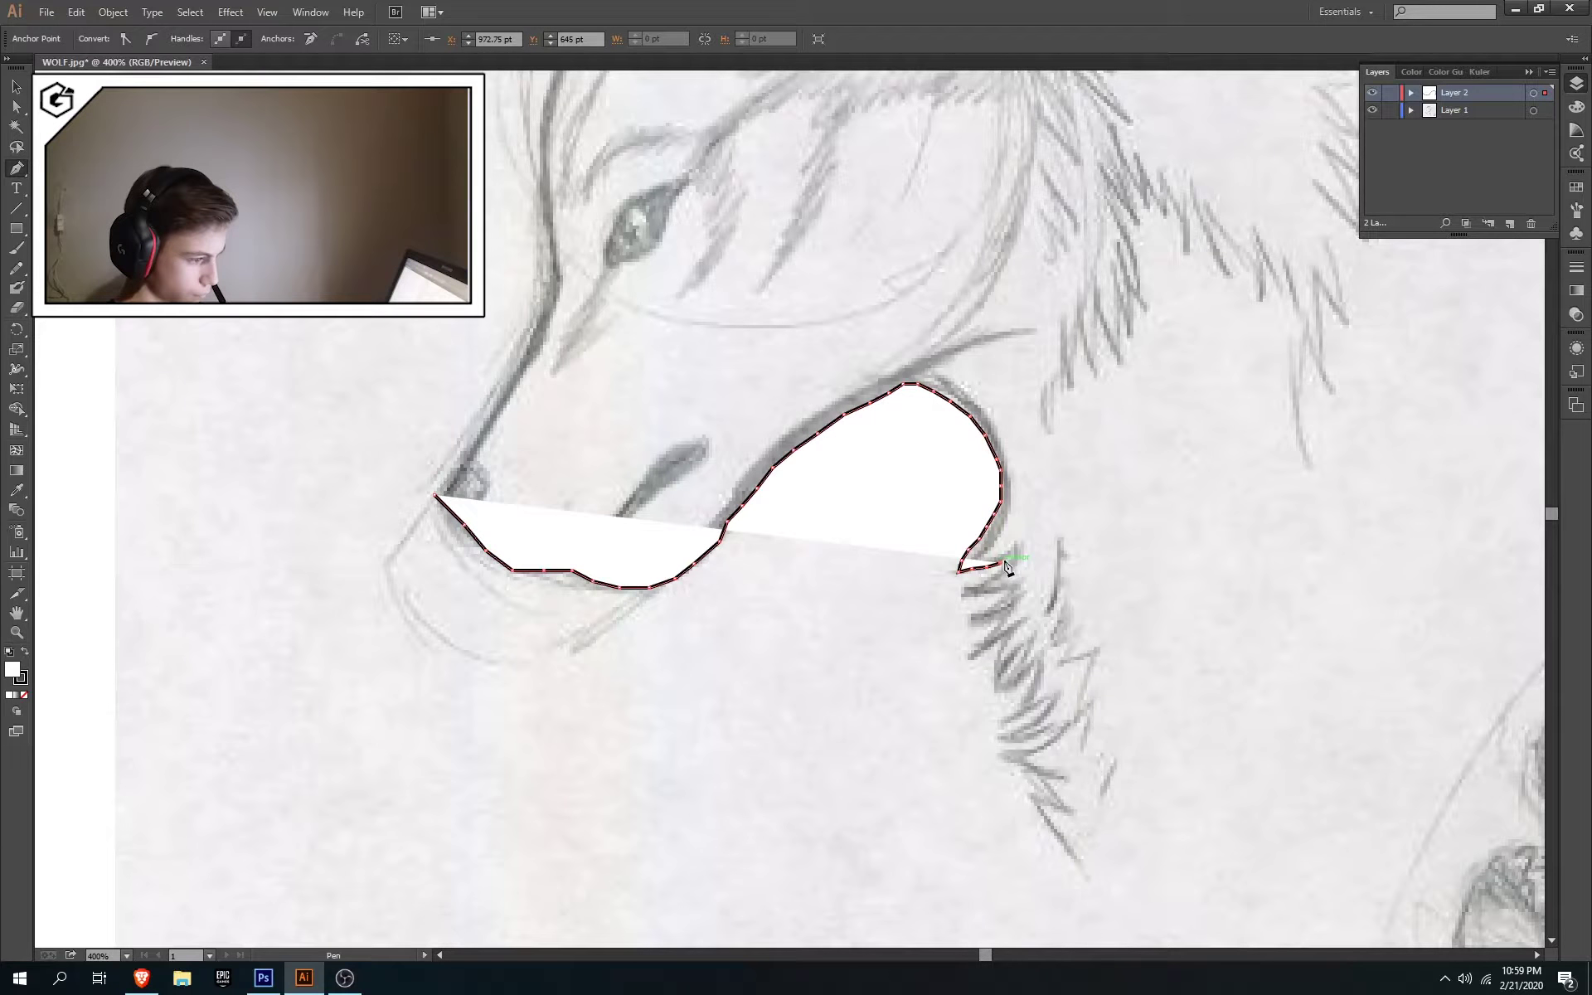
{"action": "left_click", "coordinate": [1010, 557]}
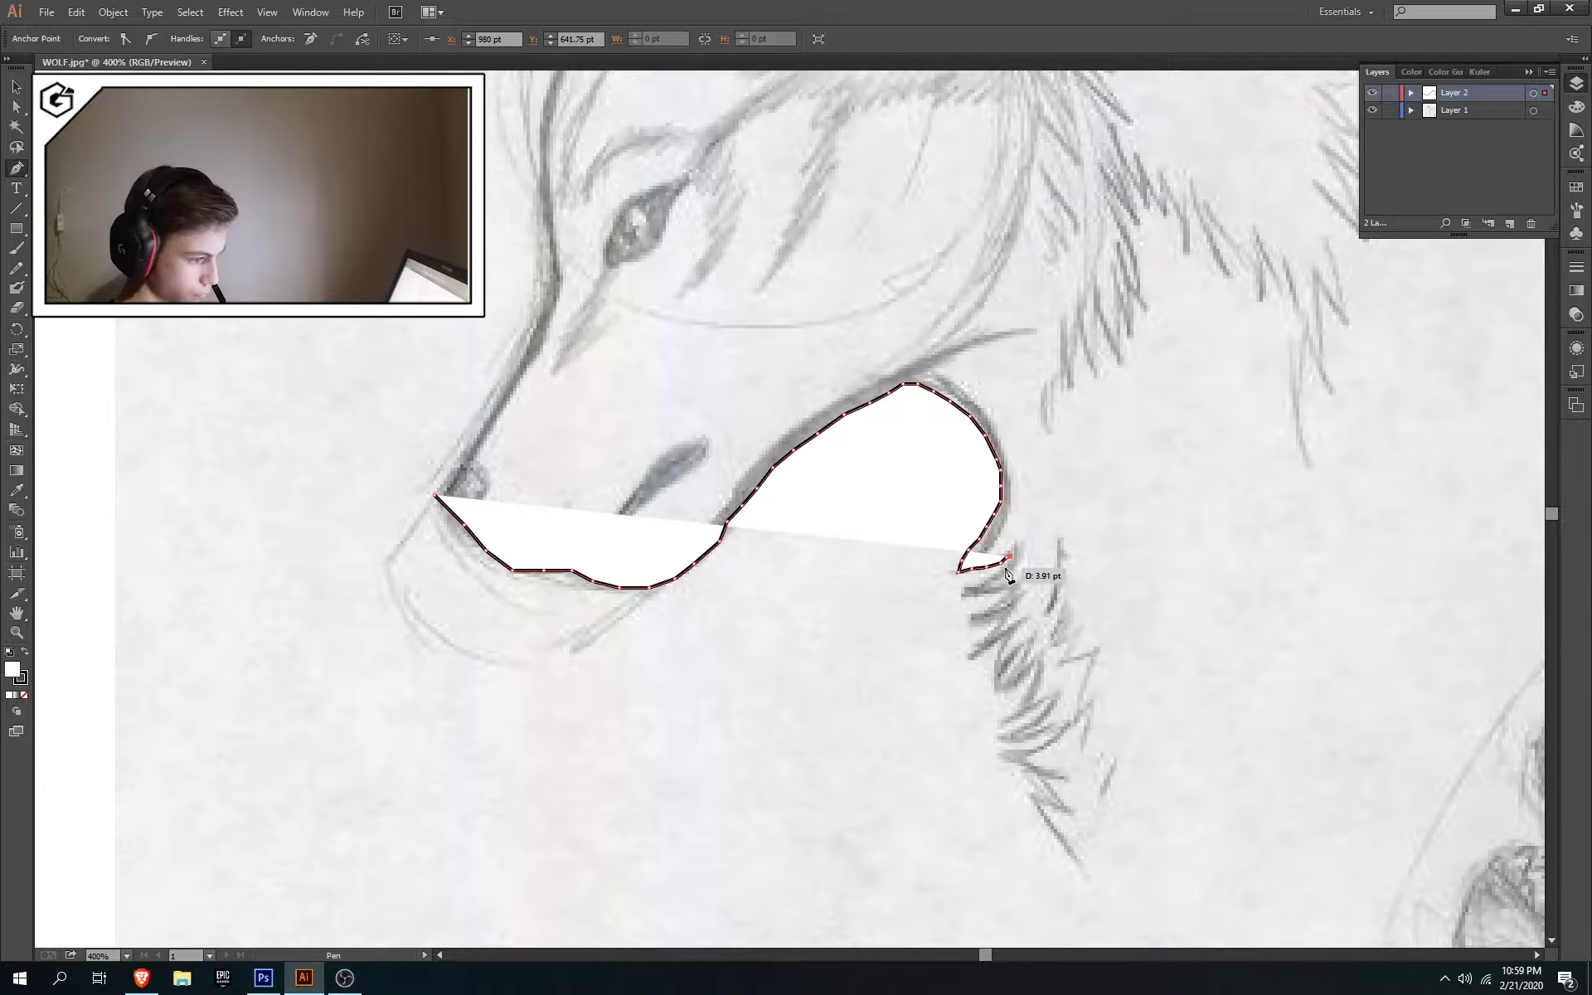
{"action": "left_click", "coordinate": [995, 572]}
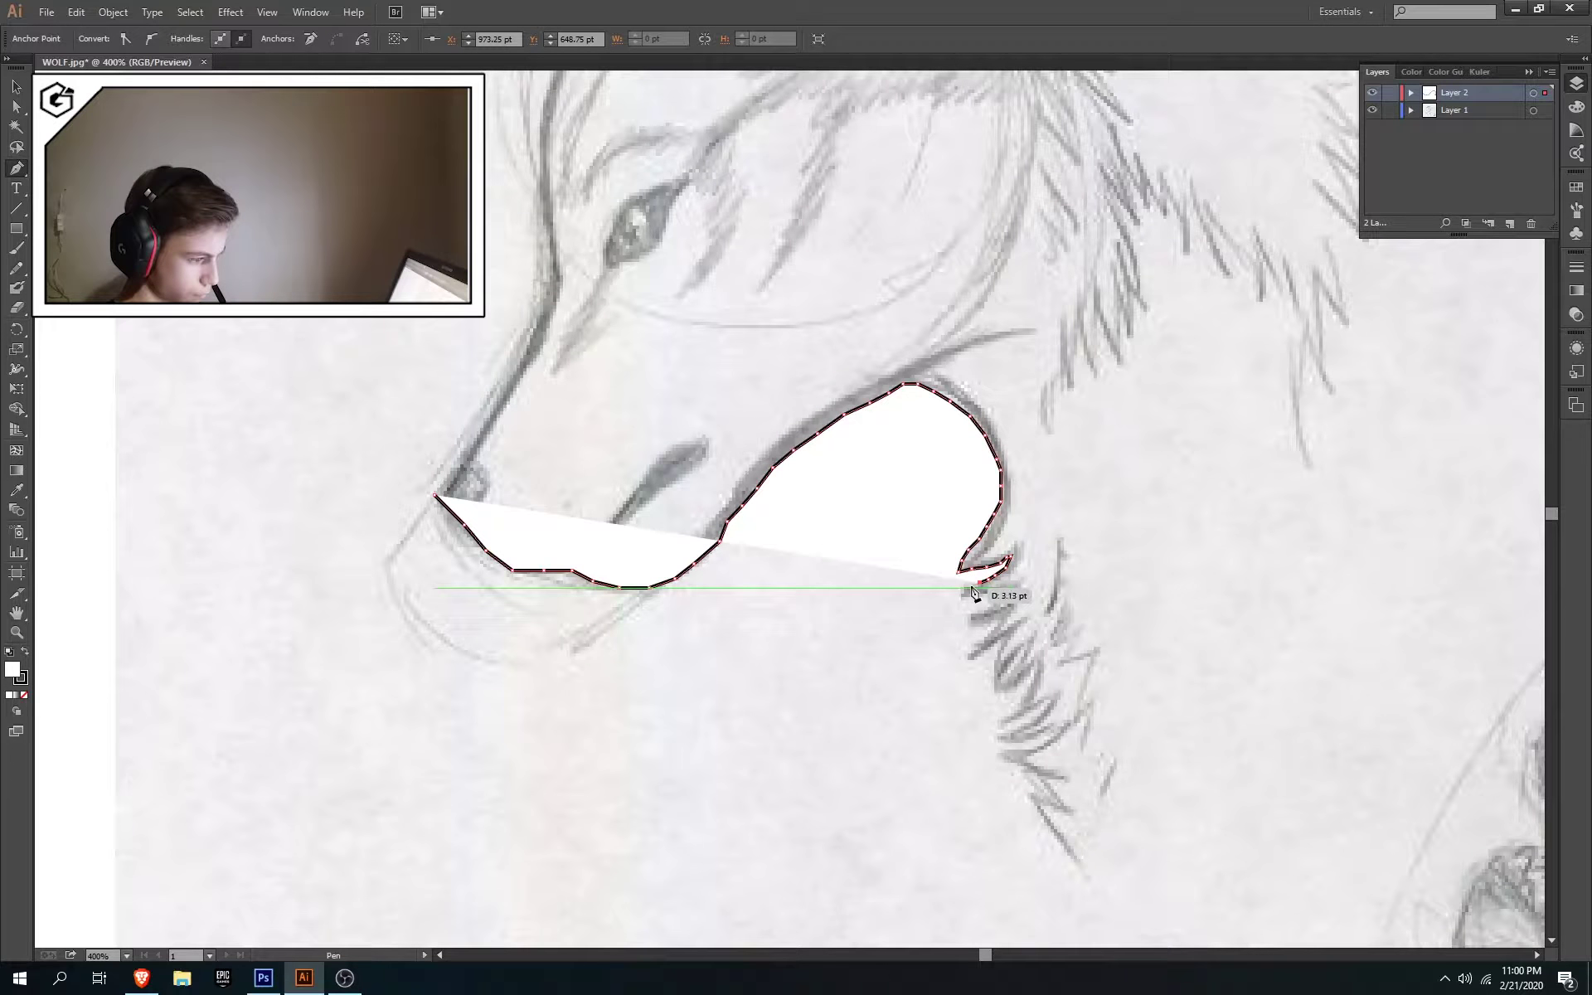
{"action": "left_click", "coordinate": [964, 592]}
{"action": "left_click", "coordinate": [974, 594]}
{"action": "left_click", "coordinate": [986, 594]}
{"action": "left_click", "coordinate": [1000, 594]}
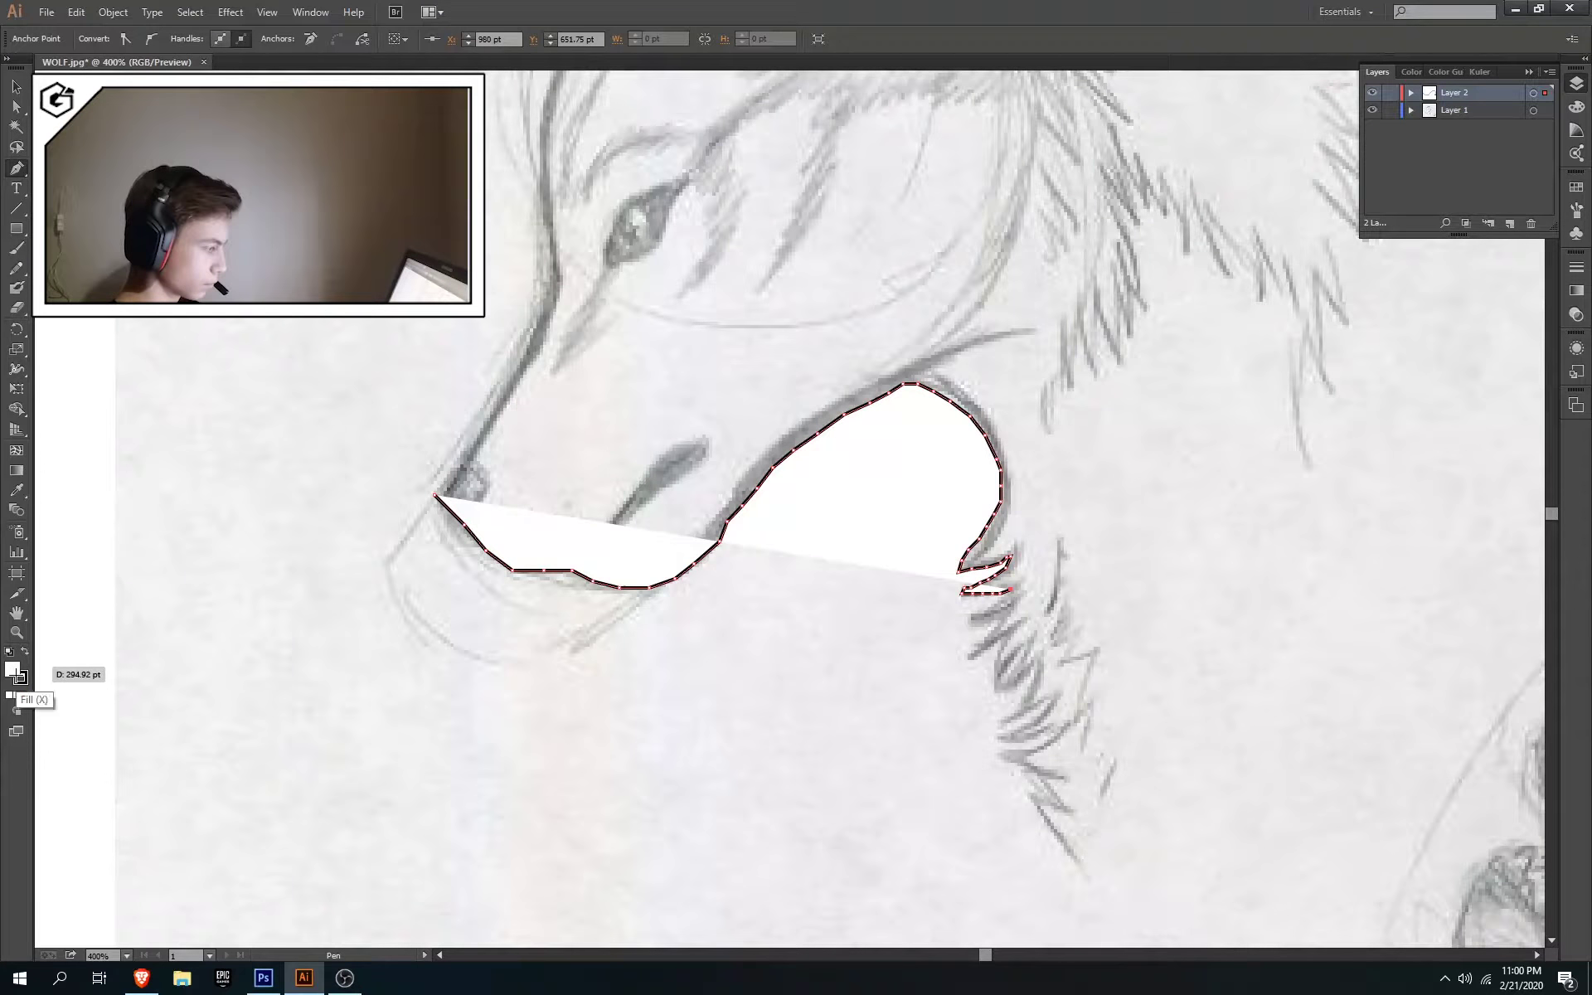
Set the outline's fill to None and continue the fur zigzag down the neck
{"action": "left_click", "coordinate": [24, 695]}
{"action": "left_click", "coordinate": [1015, 588]}
{"action": "left_click", "coordinate": [999, 600]}
{"action": "left_click", "coordinate": [985, 609]}
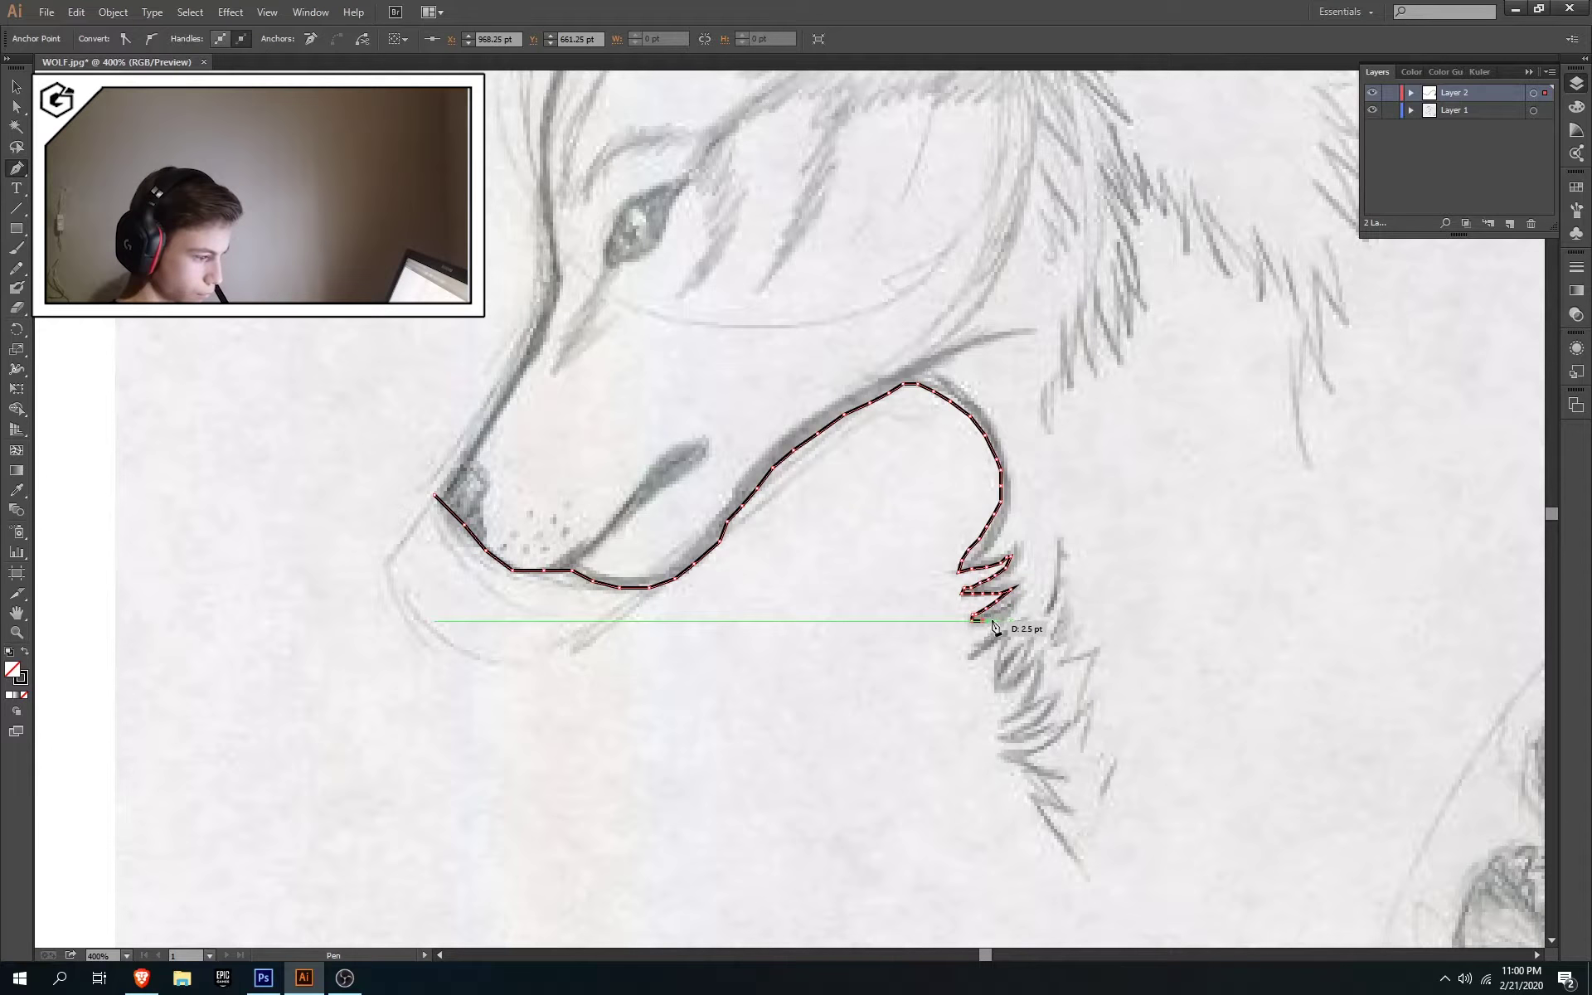
{"action": "left_click", "coordinate": [1014, 614]}
{"action": "left_click", "coordinate": [971, 652]}
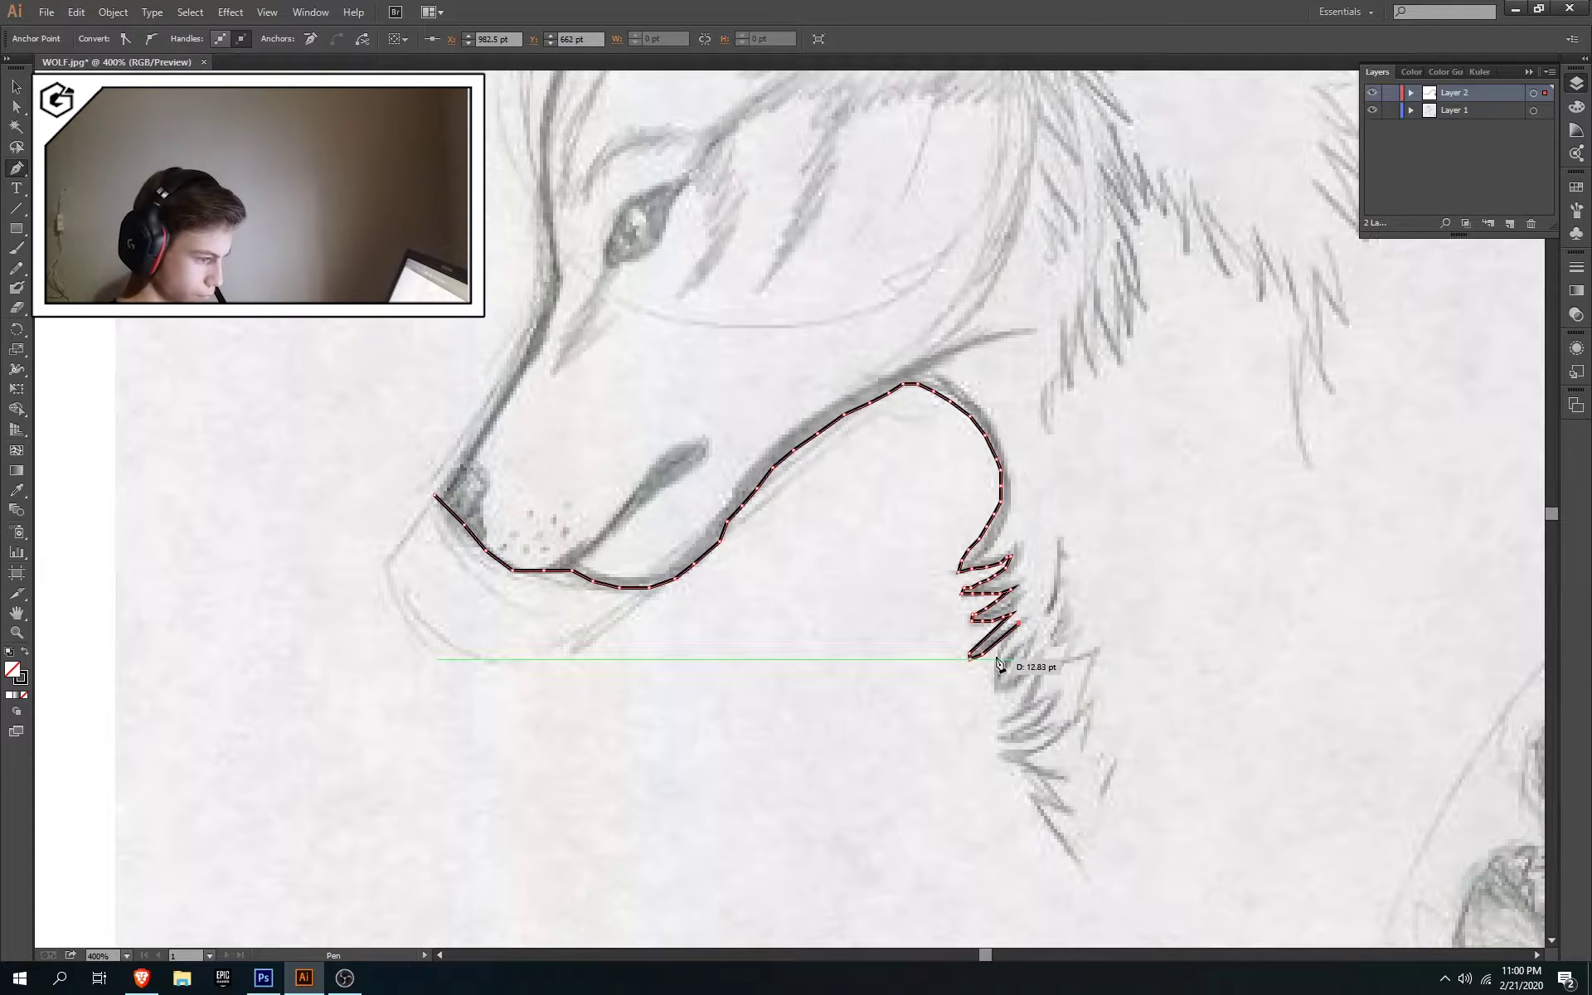
{"action": "left_click", "coordinate": [1025, 617]}
{"action": "left_click", "coordinate": [995, 662]}
{"action": "left_click", "coordinate": [994, 690]}
Extend the fur zigzag to the bottom spikes, undoing the stray extra anchors
{"action": "left_click", "coordinate": [1013, 690]}
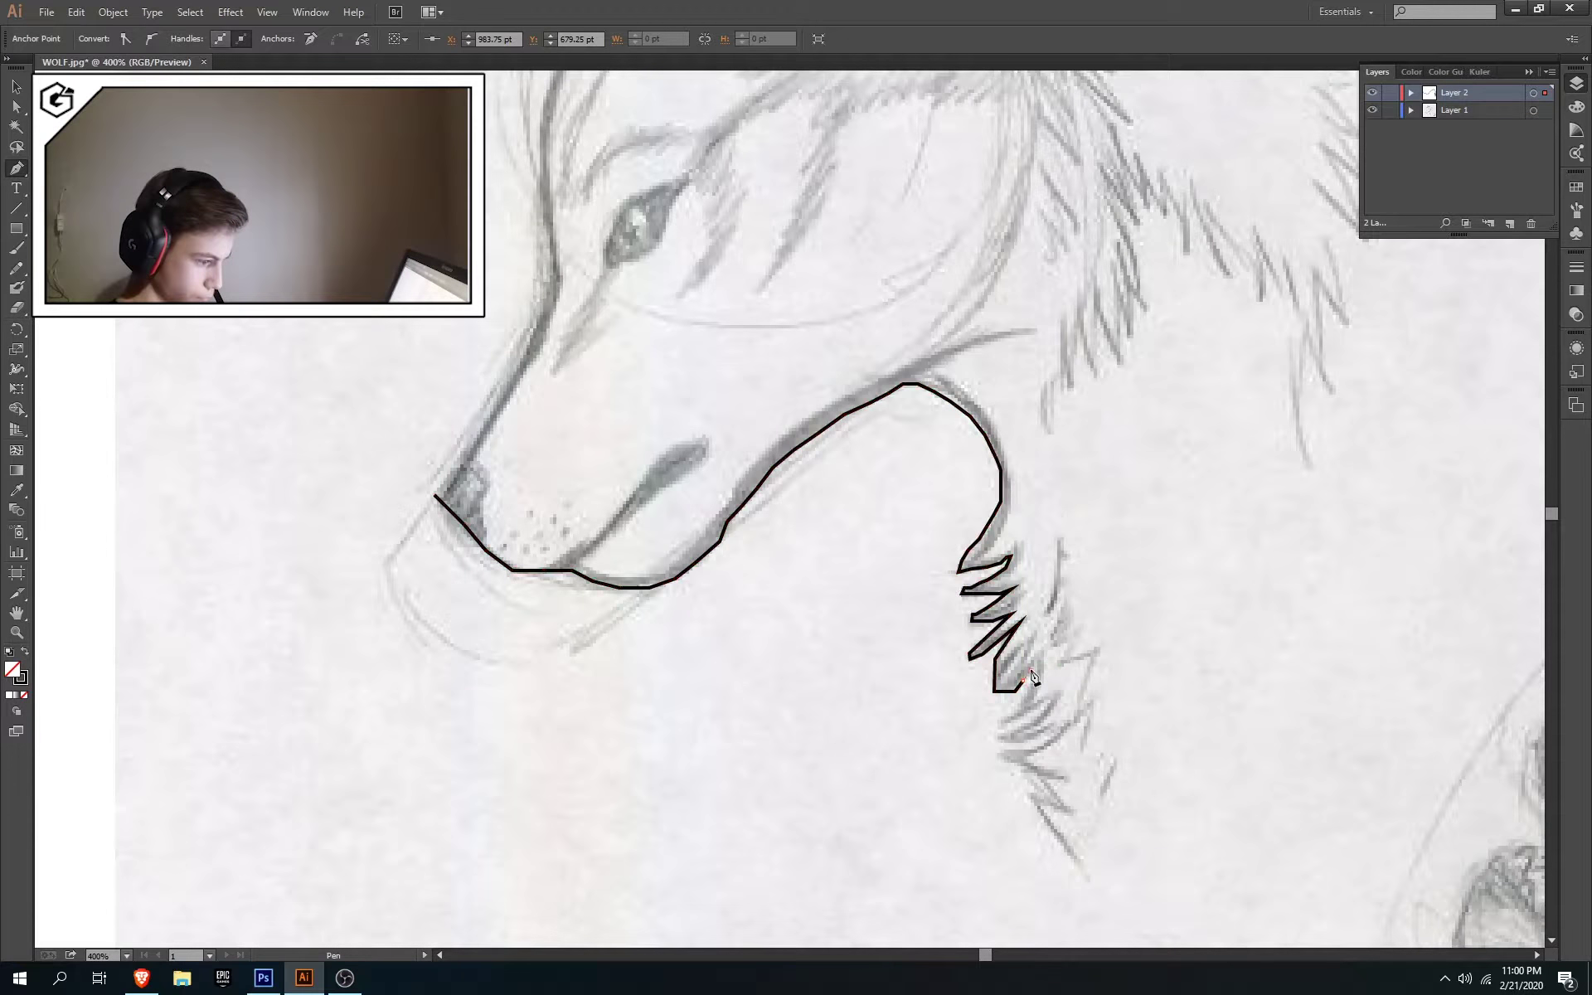
{"action": "left_click", "coordinate": [1032, 672]}
{"action": "left_click", "coordinate": [1023, 706]}
{"action": "left_click", "coordinate": [1002, 718]}
{"action": "left_click", "coordinate": [1047, 699]}
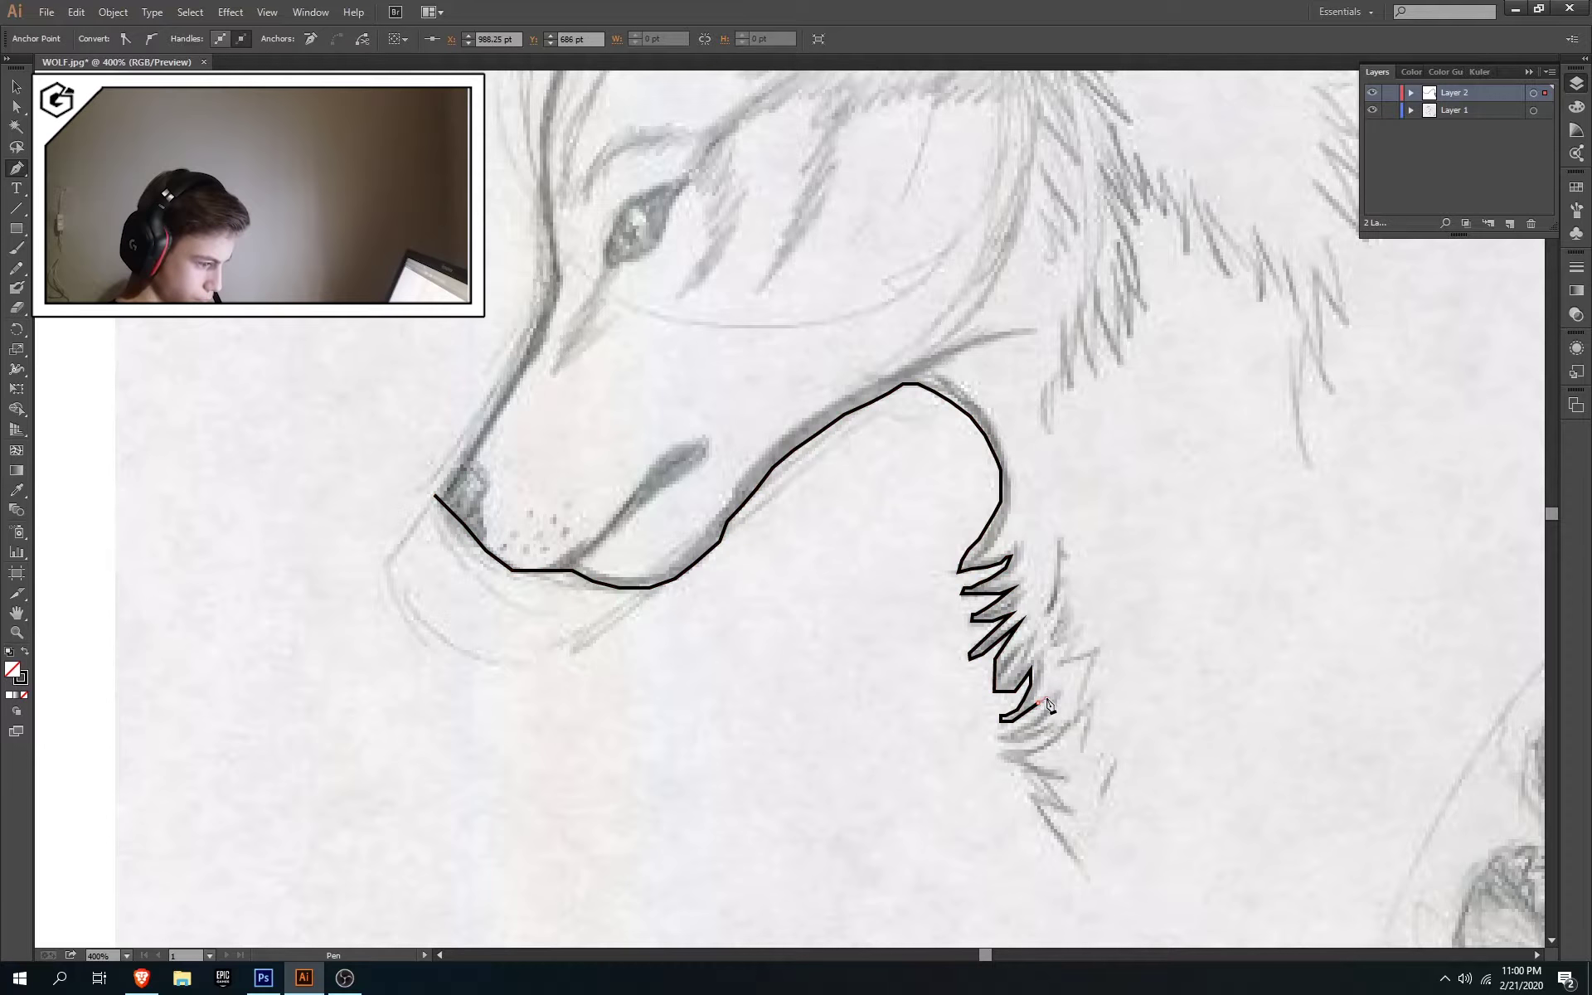
{"action": "left_click", "coordinate": [1052, 704]}
{"action": "left_click", "coordinate": [1024, 728]}
{"action": "left_click", "coordinate": [1007, 724]}
{"action": "left_click", "coordinate": [1007, 728]}
{"action": "left_click", "coordinate": [1007, 728]}
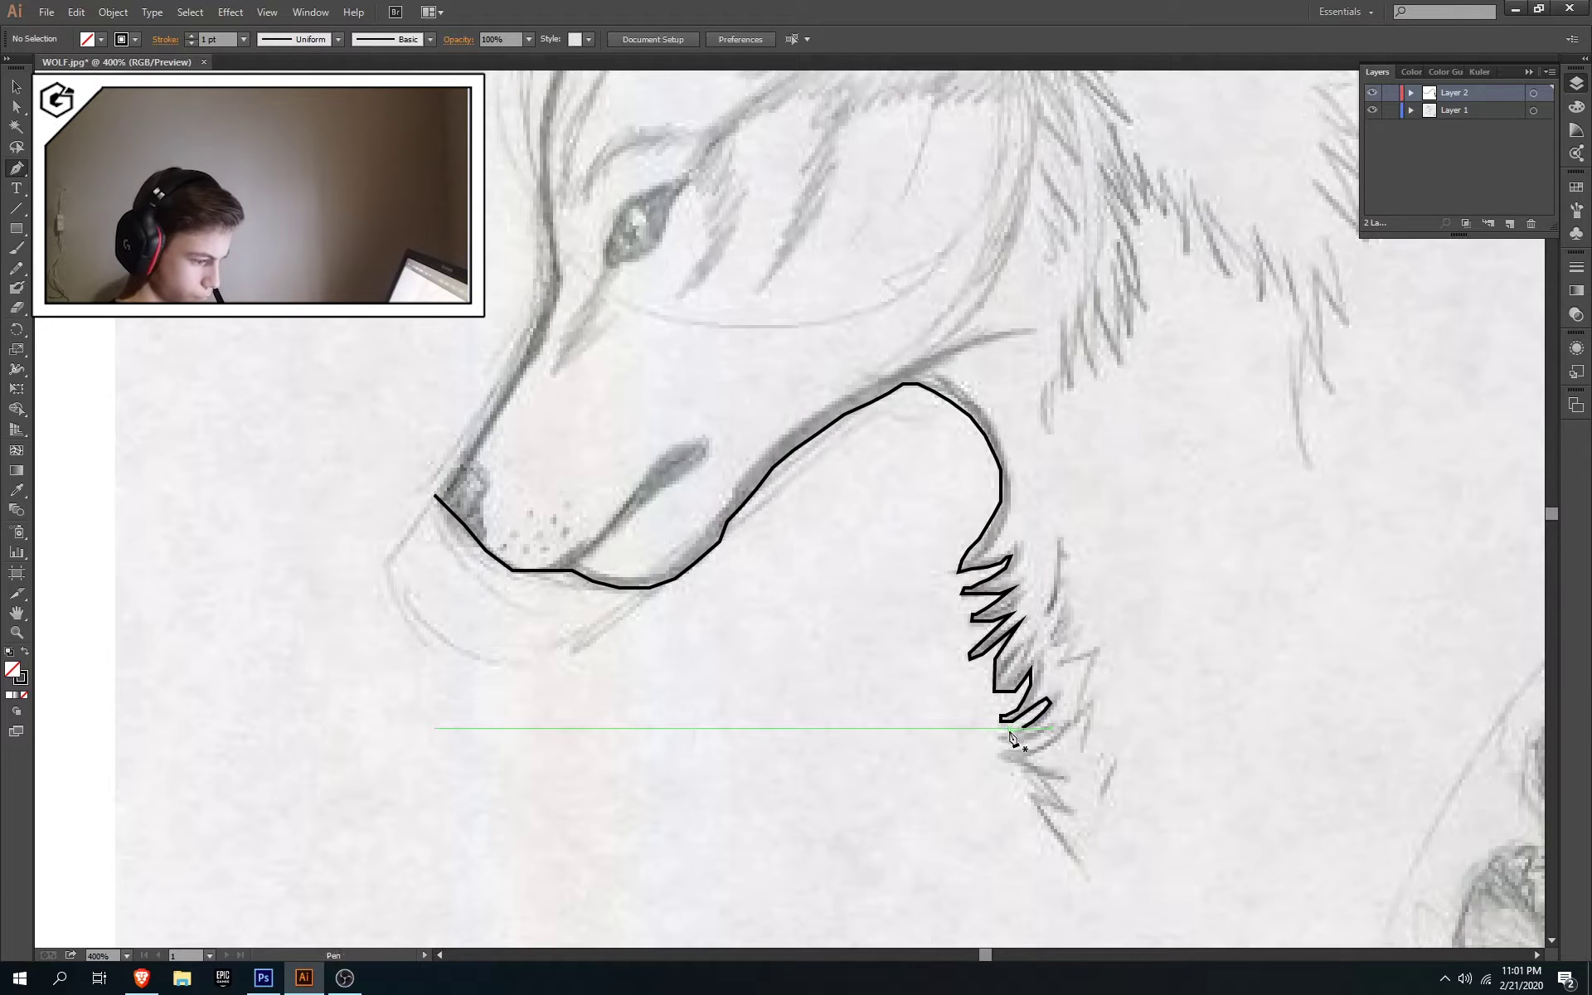
{"action": "key", "text": "ctrl+z"}
{"action": "key", "text": "ctrl+z"}
{"action": "left_click", "coordinate": [1009, 737]}
{"action": "key", "text": "ctrl+z"}
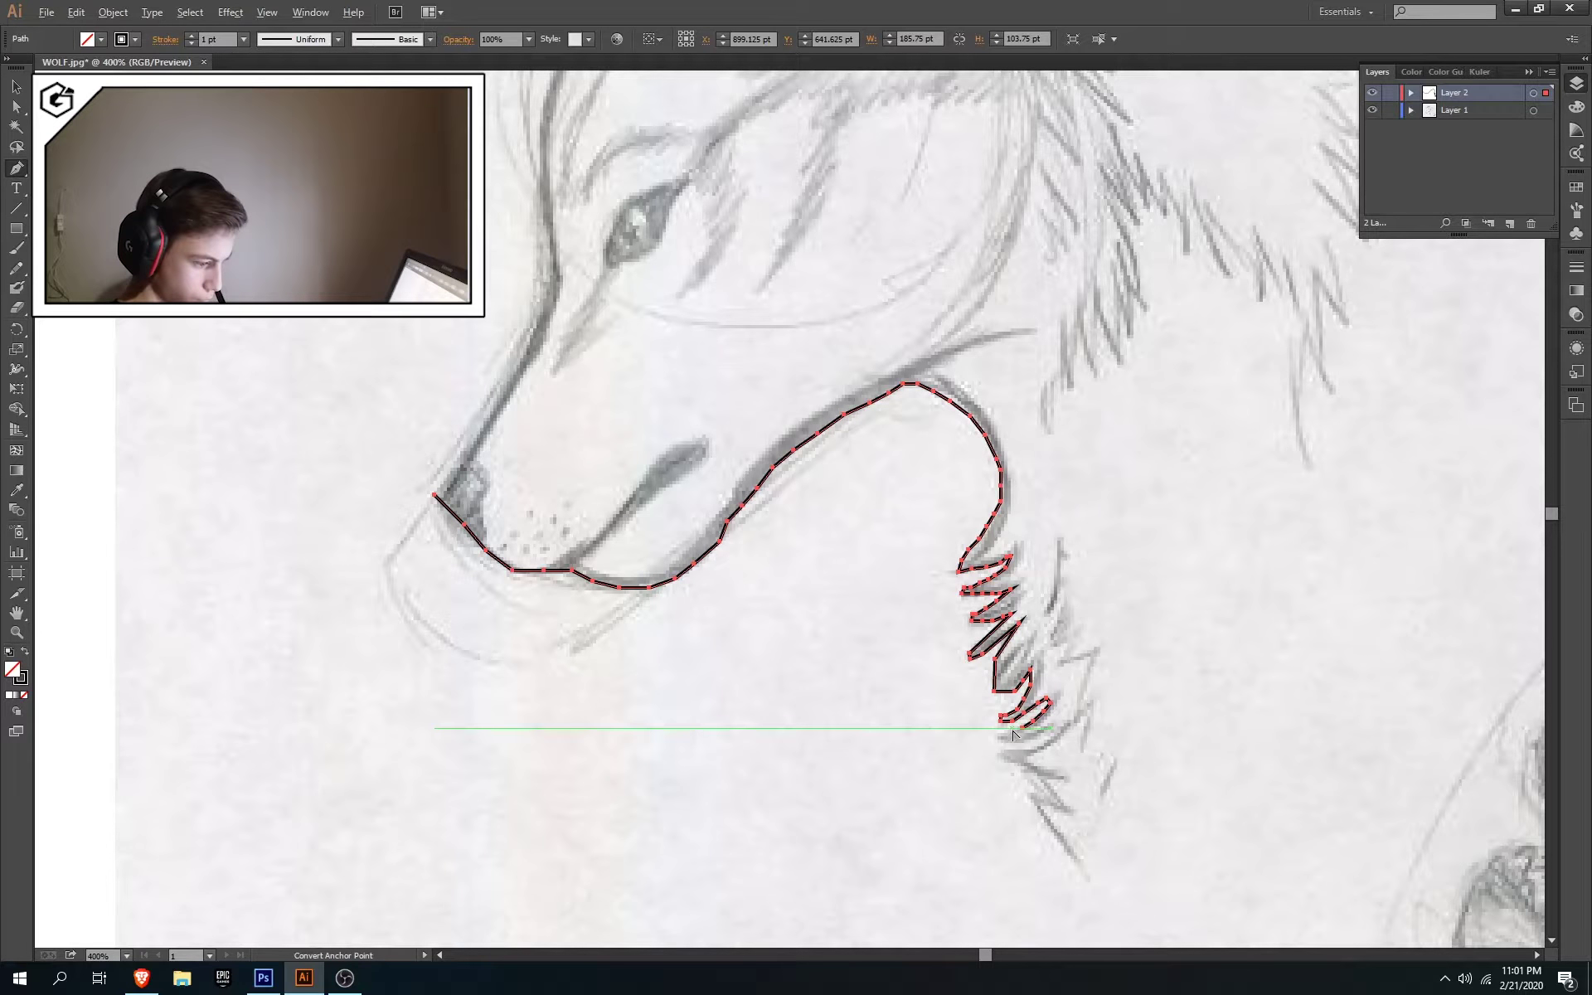
Add a curved hook and final bottom spike, closing off the zigzag with a straight segment
{"action": "left_click", "coordinate": [1019, 731]}
{"action": "left_click_drag", "start_coordinate": [1018, 731], "coordinate": [1072, 758]}
{"action": "left_click", "coordinate": [1035, 750]}
{"action": "left_click", "coordinate": [1015, 750]}
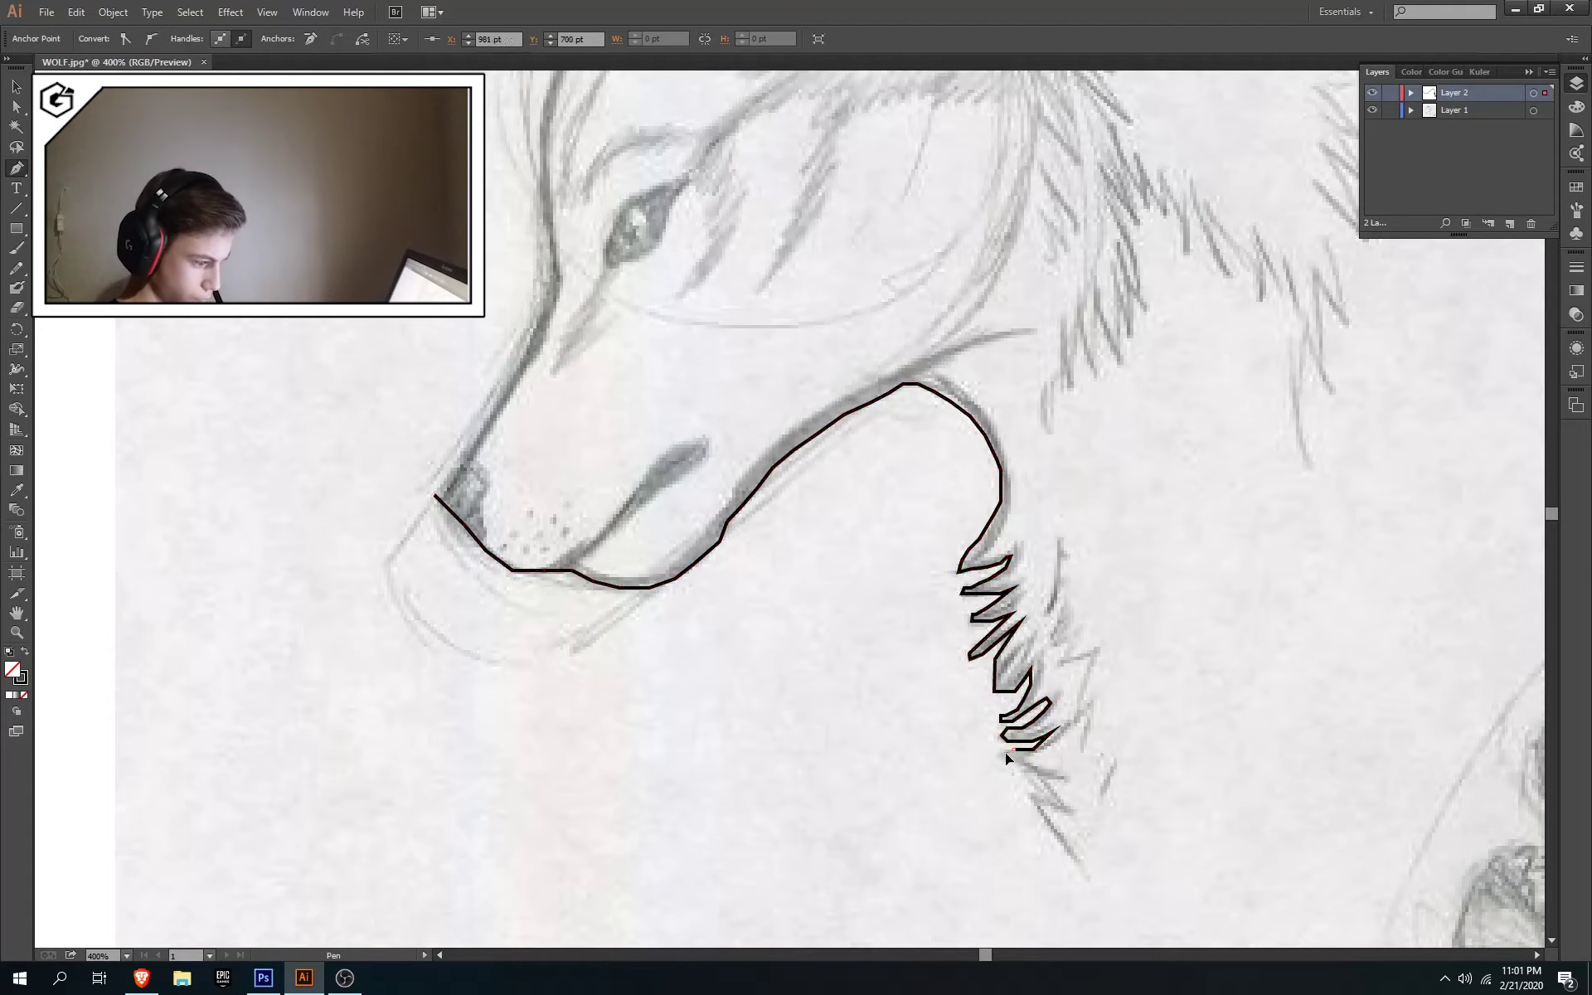
{"action": "left_click", "coordinate": [1081, 877]}
{"action": "left_click_drag", "start_coordinate": [710, 589], "coordinate": [29, 589]}
{"action": "left_click_drag", "start_coordinate": [191, 367], "coordinate": [761, 723]}
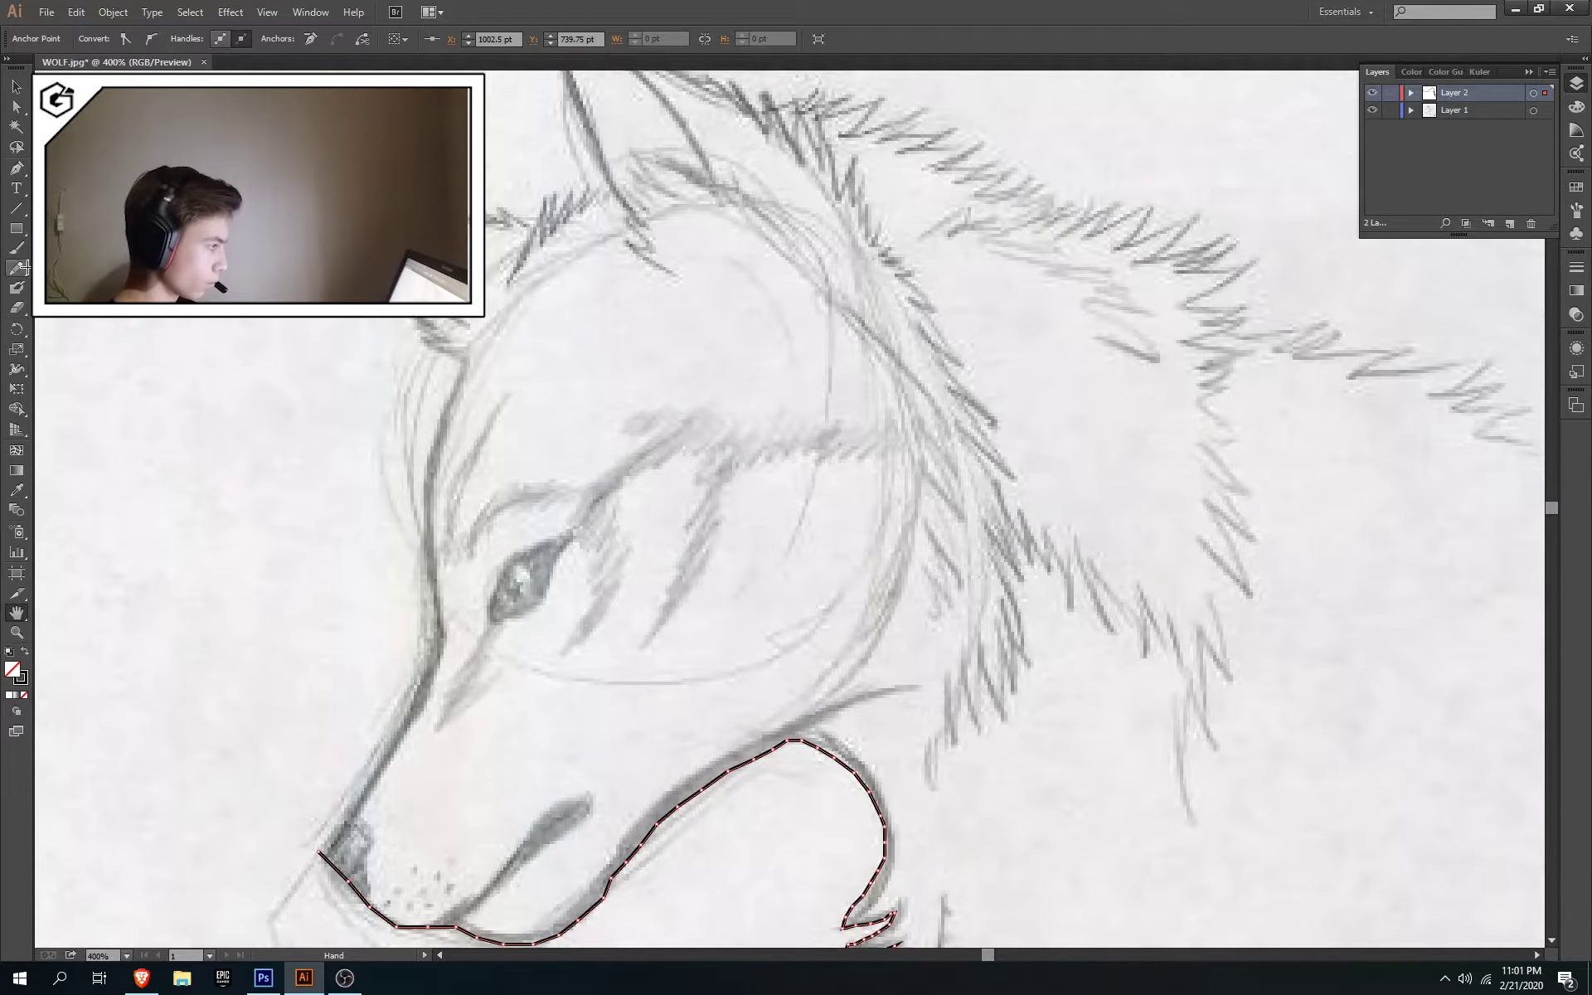
Trace a new outline from the nose up the top of the muzzle toward the forehead
{"action": "left_click", "coordinate": [16, 169]}
{"action": "left_click", "coordinate": [353, 792]}
{"action": "left_click", "coordinate": [320, 851]}
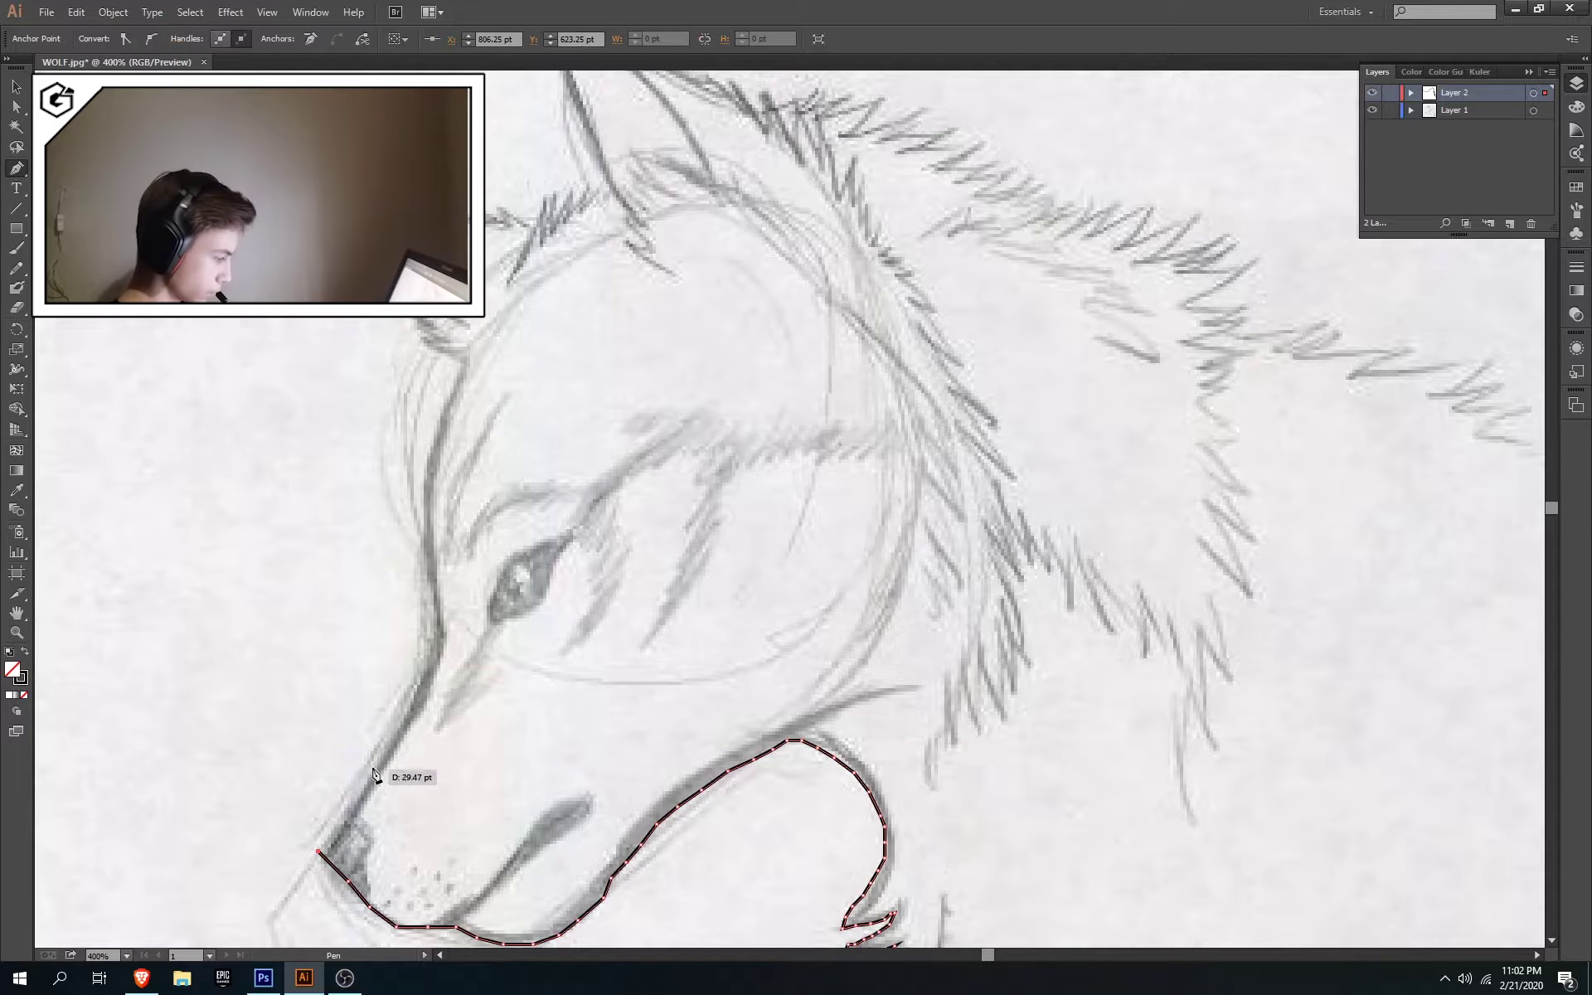
{"action": "left_click_drag", "start_coordinate": [382, 739], "coordinate": [391, 740]}
{"action": "left_click", "coordinate": [415, 680]}
{"action": "left_click", "coordinate": [417, 599]}
{"action": "left_click", "coordinate": [423, 525]}
{"action": "left_click", "coordinate": [425, 467]}
{"action": "left_click", "coordinate": [440, 413]}
{"action": "left_click", "coordinate": [463, 365]}
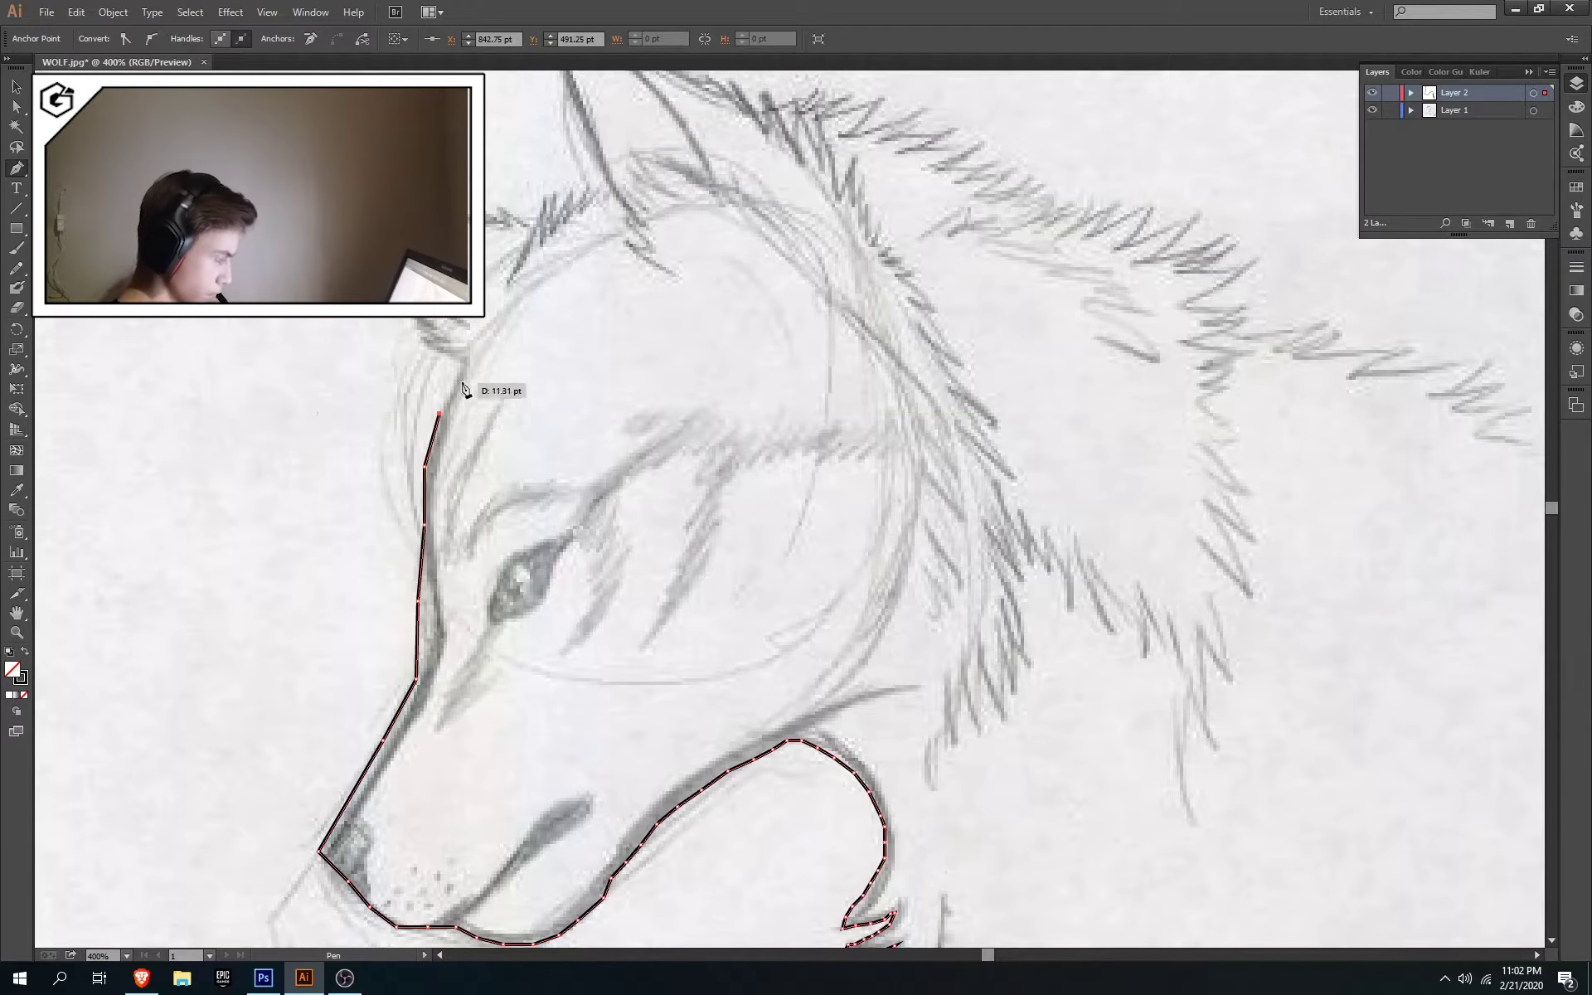
{"action": "left_click", "coordinate": [428, 348]}
{"action": "left_click", "coordinate": [415, 325]}
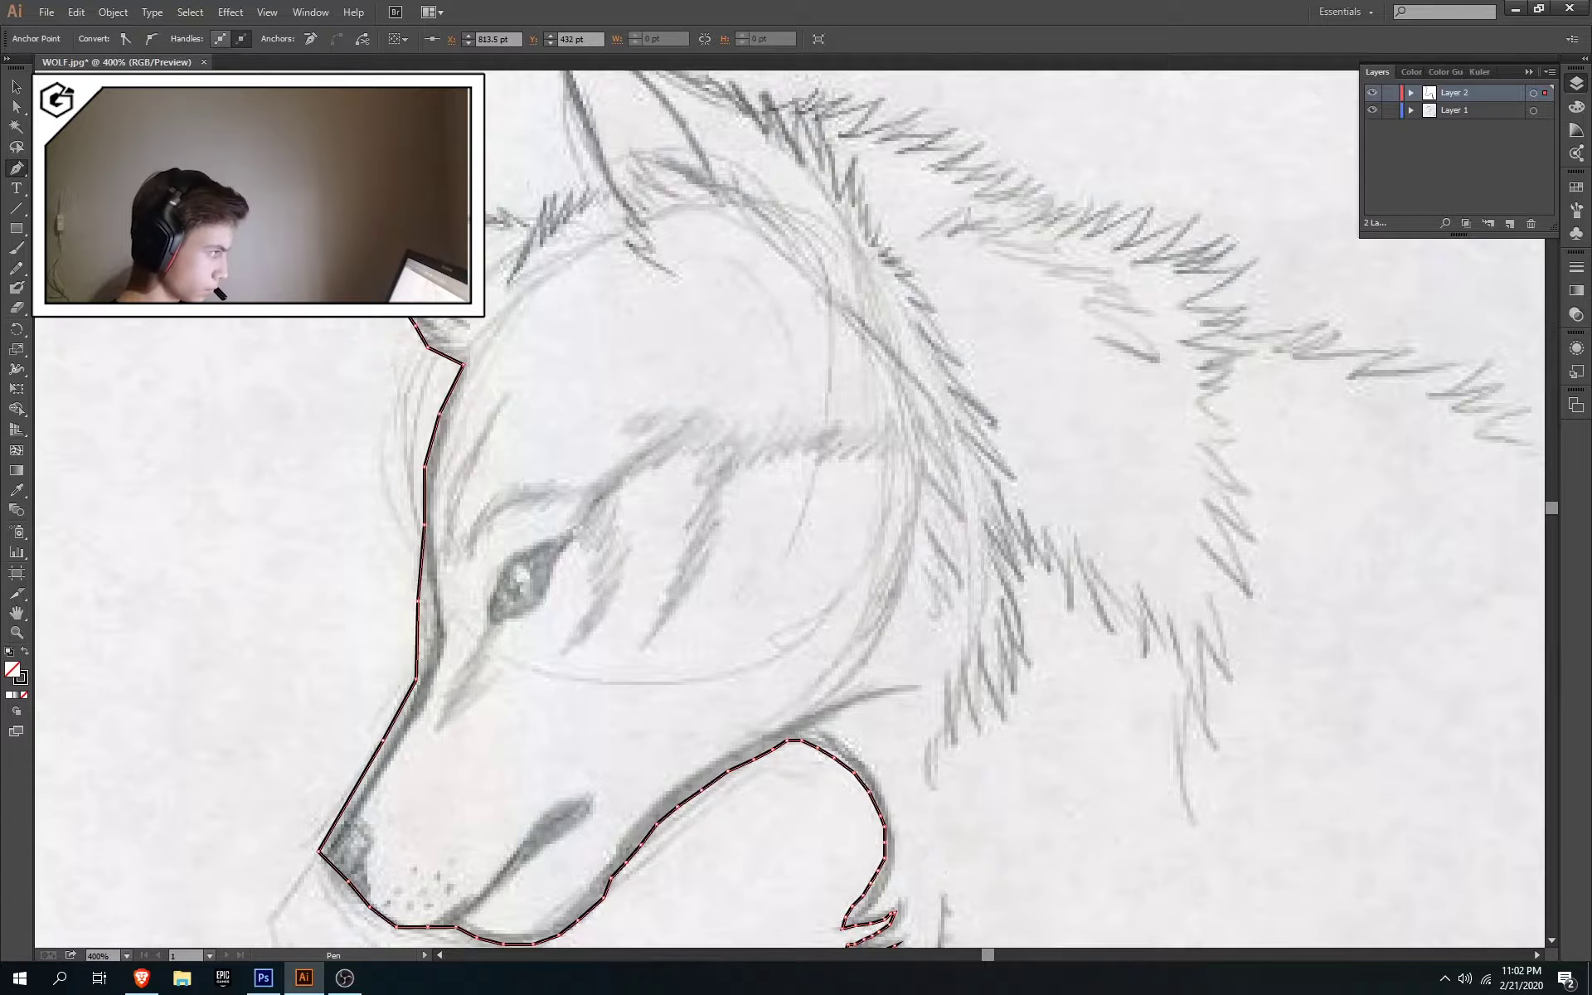
Trace the ear and fur edge of the head, then hide and reshow the sketch to check it
{"action": "left_click", "coordinate": [489, 209]}
{"action": "left_click", "coordinate": [508, 210]}
{"action": "left_click", "coordinate": [519, 219]}
{"action": "left_click", "coordinate": [533, 226]}
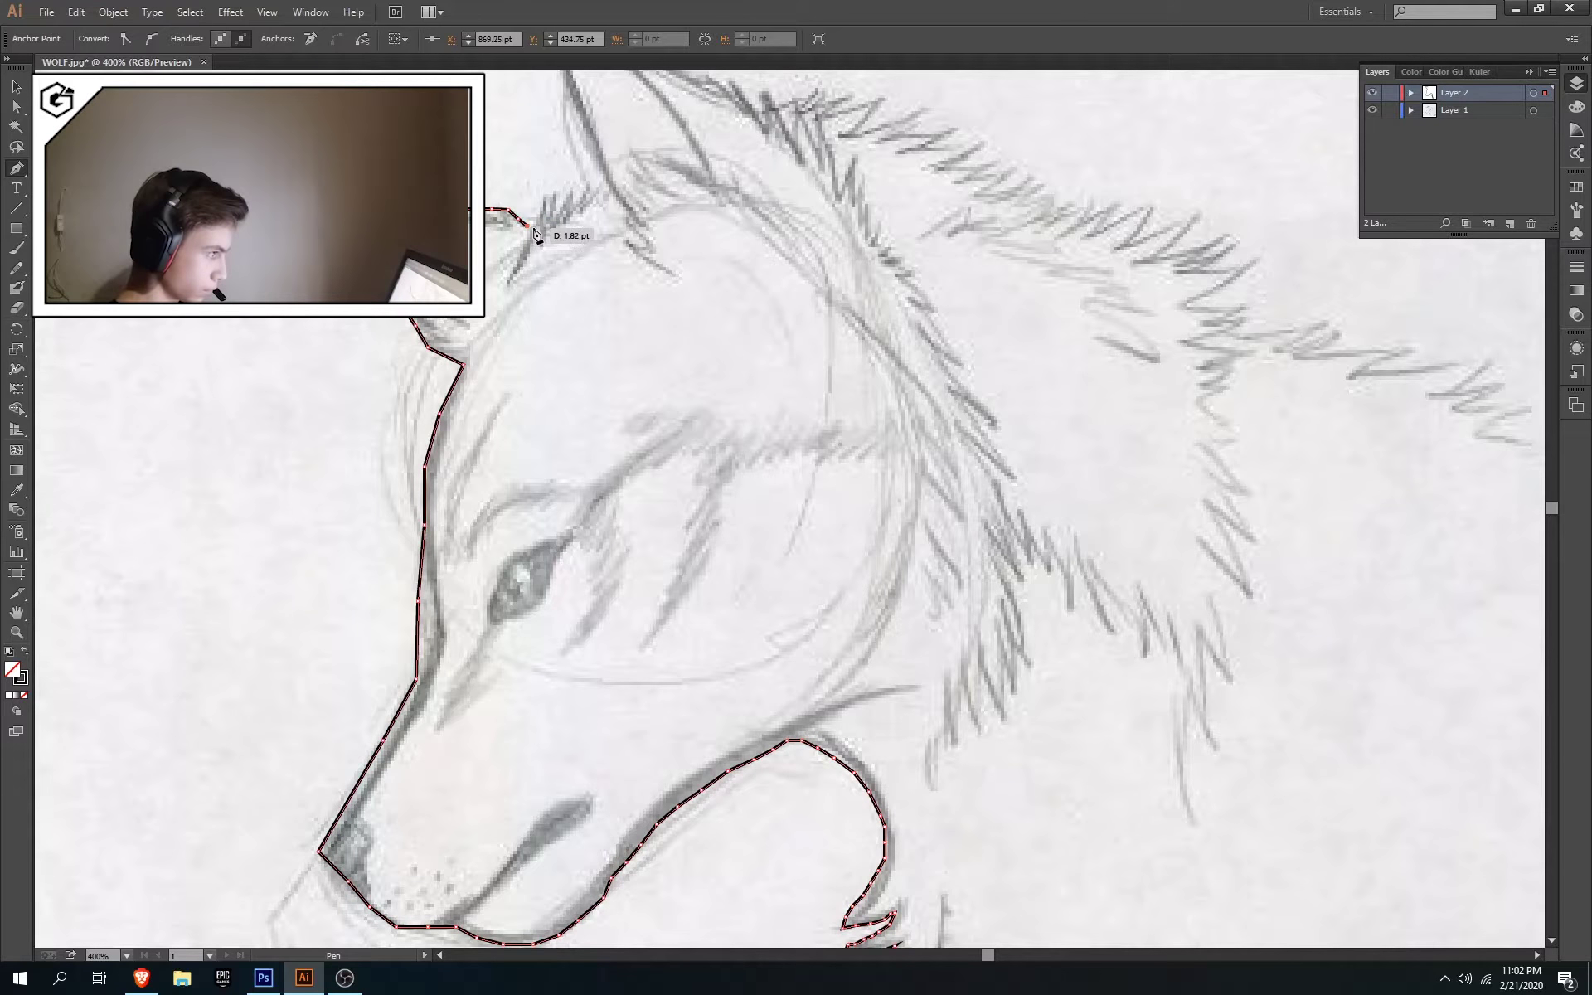
{"action": "left_click", "coordinate": [539, 209]}
{"action": "left_click", "coordinate": [541, 194]}
{"action": "left_click", "coordinate": [566, 190]}
{"action": "left_click", "coordinate": [583, 185]}
{"action": "left_click", "coordinate": [16, 612]}
{"action": "left_click_drag", "start_coordinate": [539, 199], "coordinate": [577, 547]}
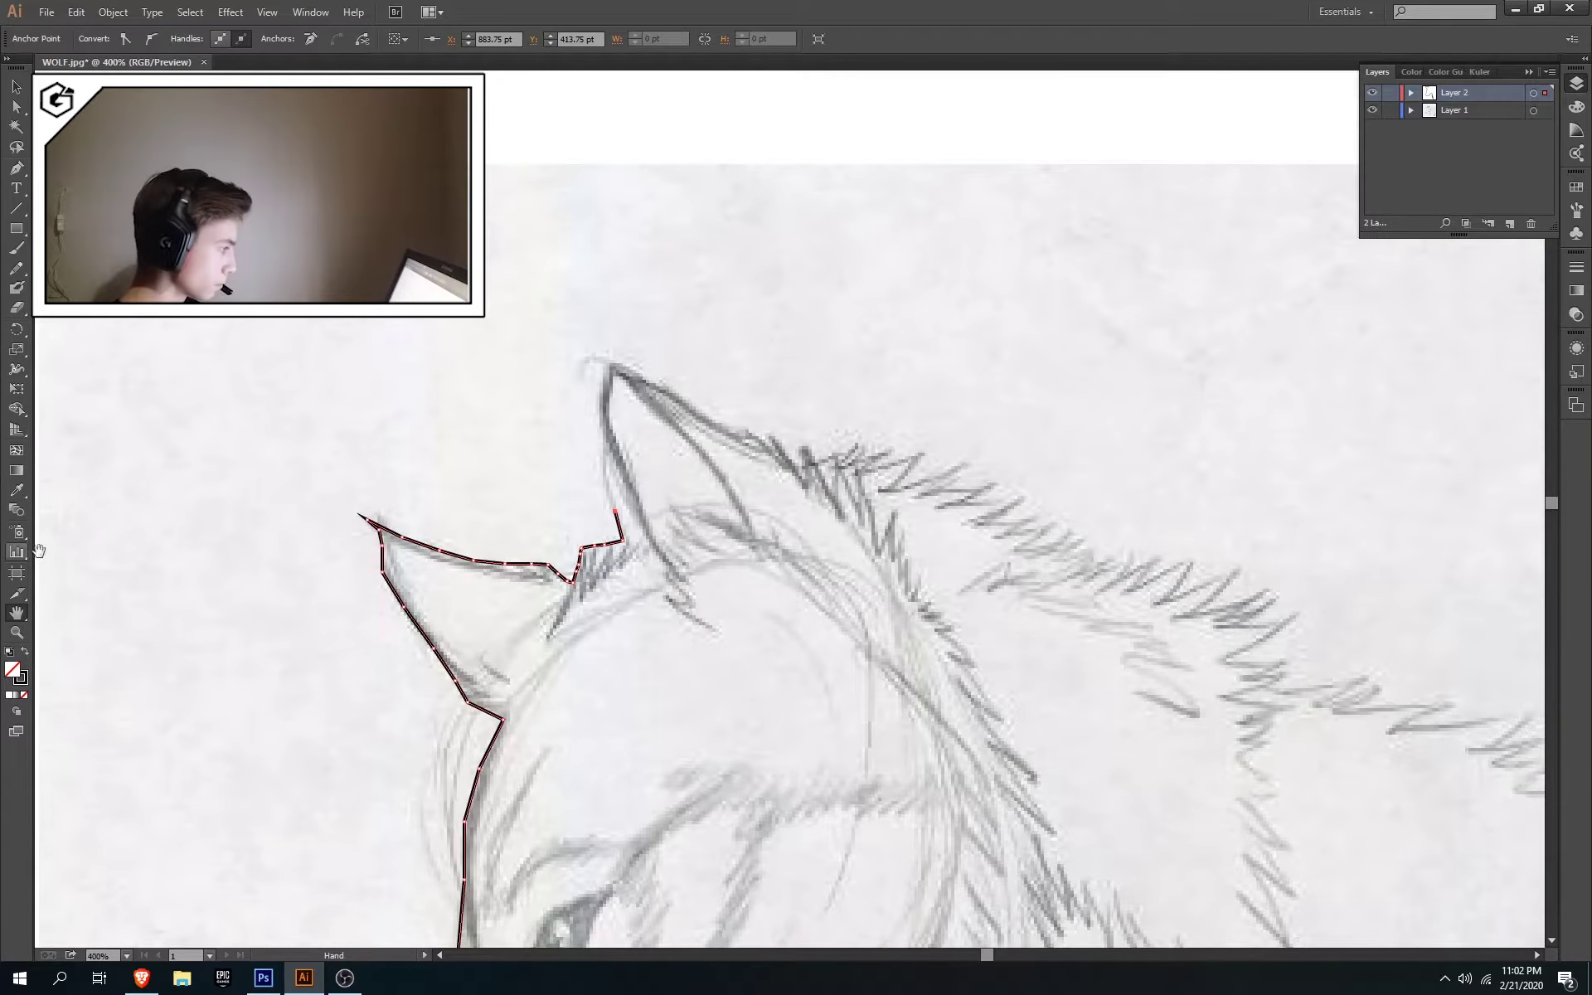
{"action": "left_click", "coordinate": [1372, 109]}
{"action": "left_click_drag", "start_coordinate": [861, 555], "coordinate": [717, 74]}
{"action": "left_click", "coordinate": [1373, 109]}
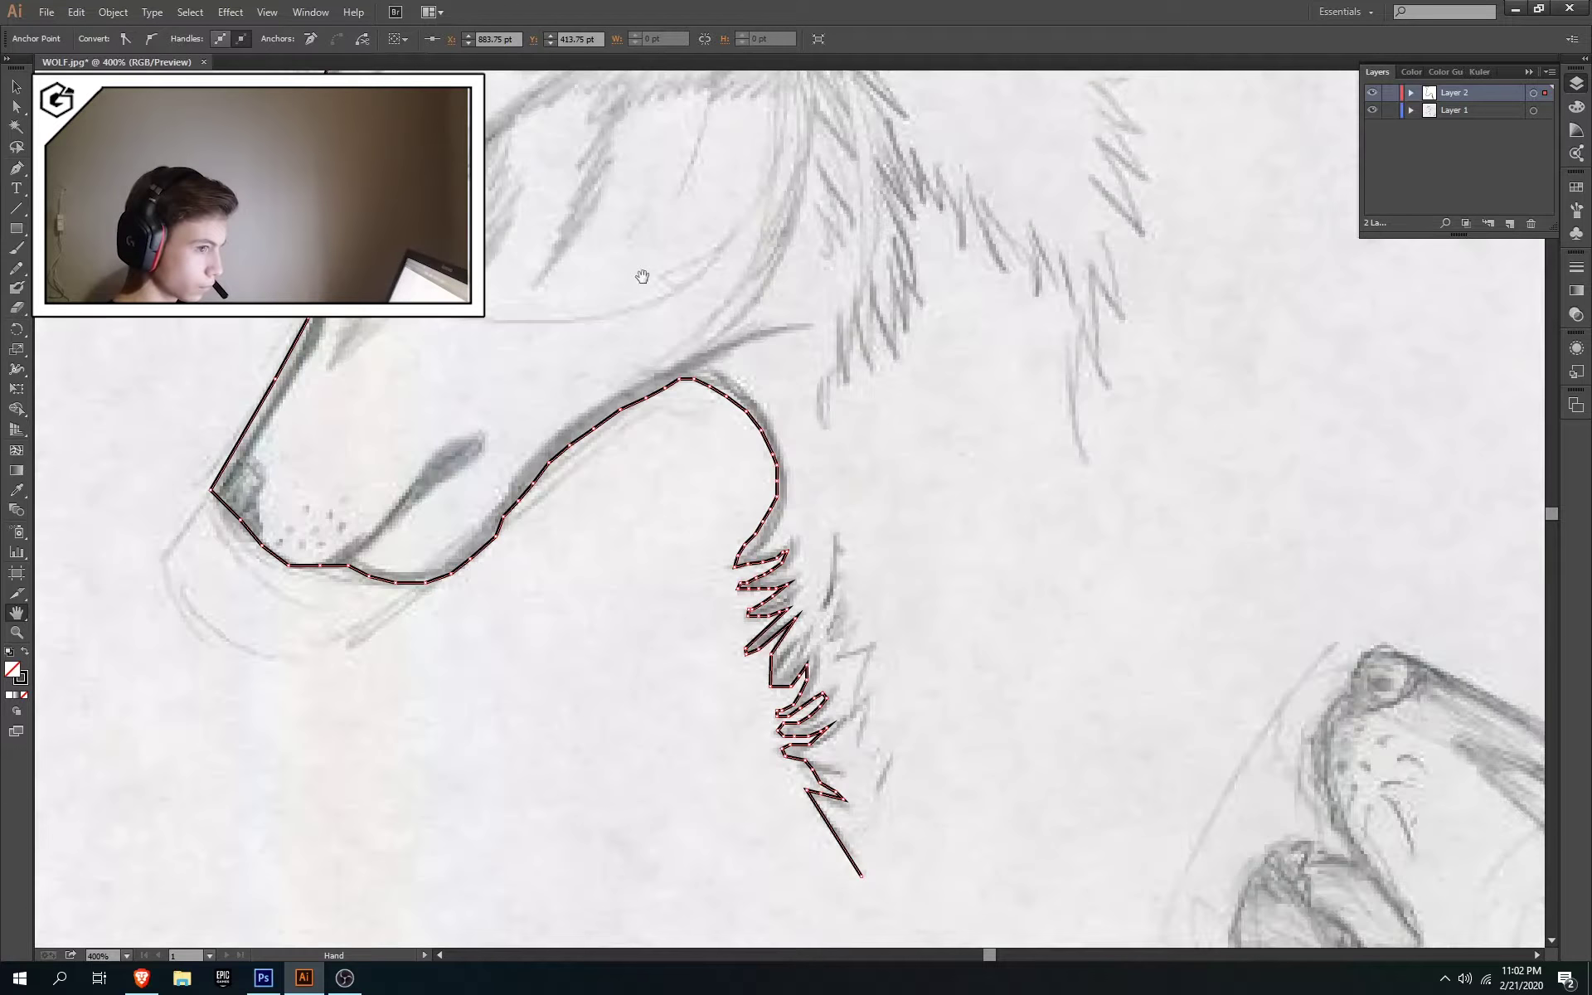
Undo the jagged fur zigzag anchors below the jaw, including a stray point
{"action": "left_click", "coordinate": [16, 169]}
{"action": "key", "text": "ctrl+z"}
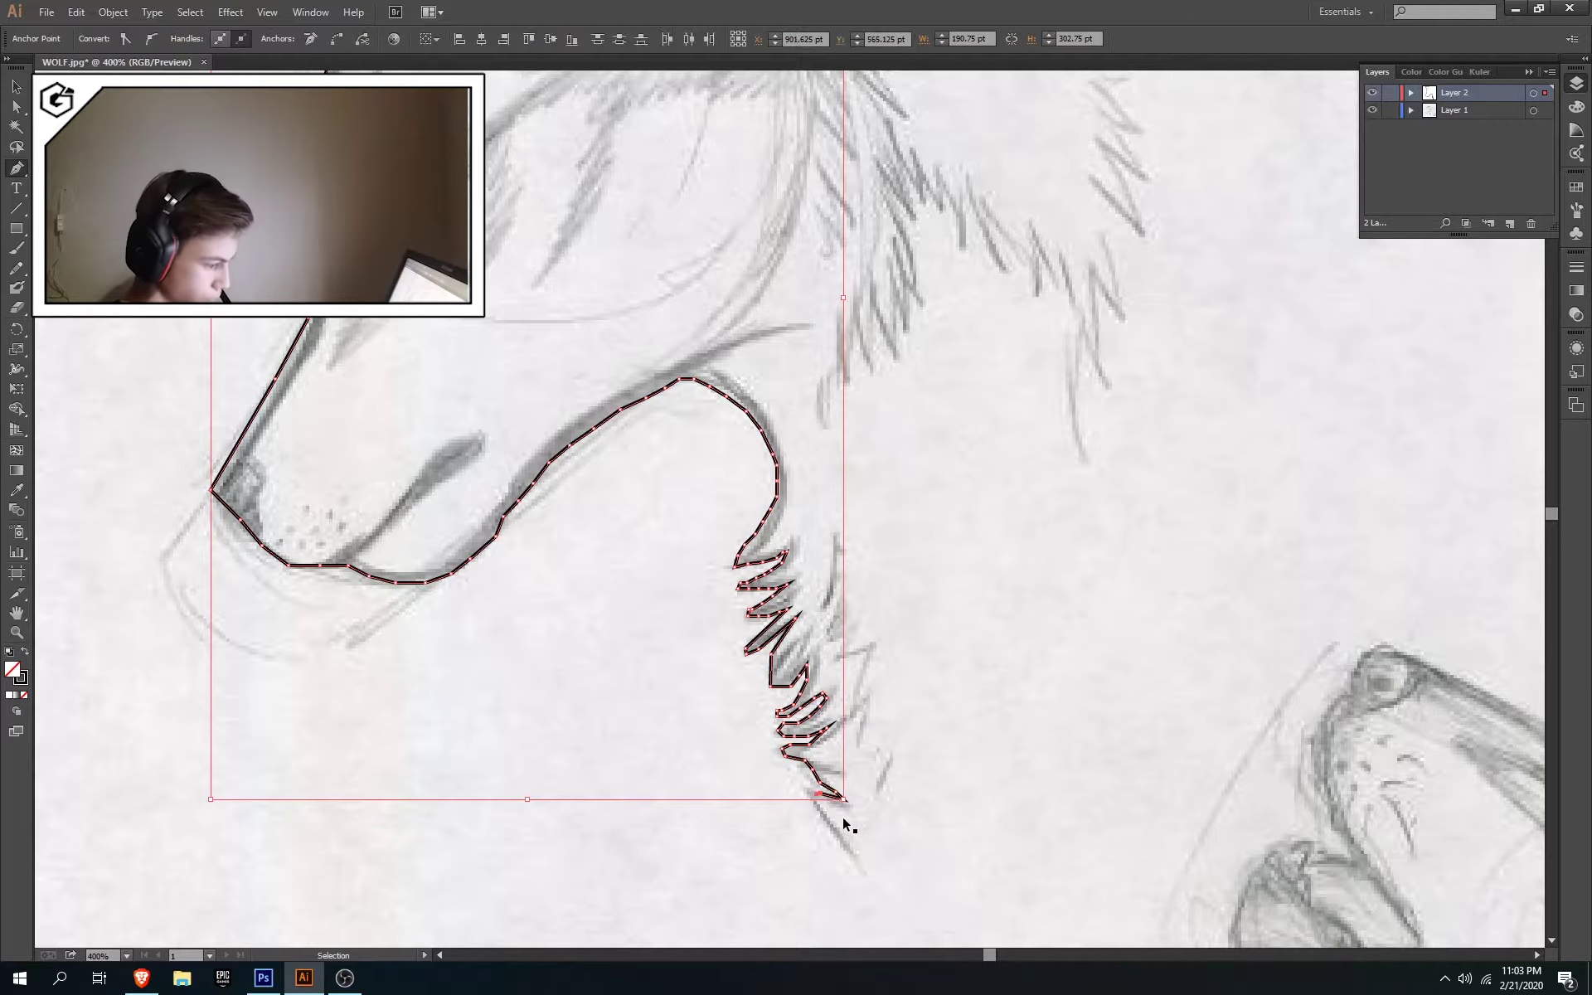
{"action": "key", "text": "ctrl+z"}
{"action": "key", "text": "ctrl+z"}
{"action": "key", "text": "ctrl+z"}
{"action": "key", "text": "ctrl+z"}
{"action": "key", "text": "ctrl+z"}
{"action": "key", "text": "ctrl+z"}
{"action": "key", "text": "ctrl+z"}
{"action": "key", "text": "ctrl+z"}
{"action": "key", "text": "ctrl+z"}
{"action": "key", "text": "ctrl+z"}
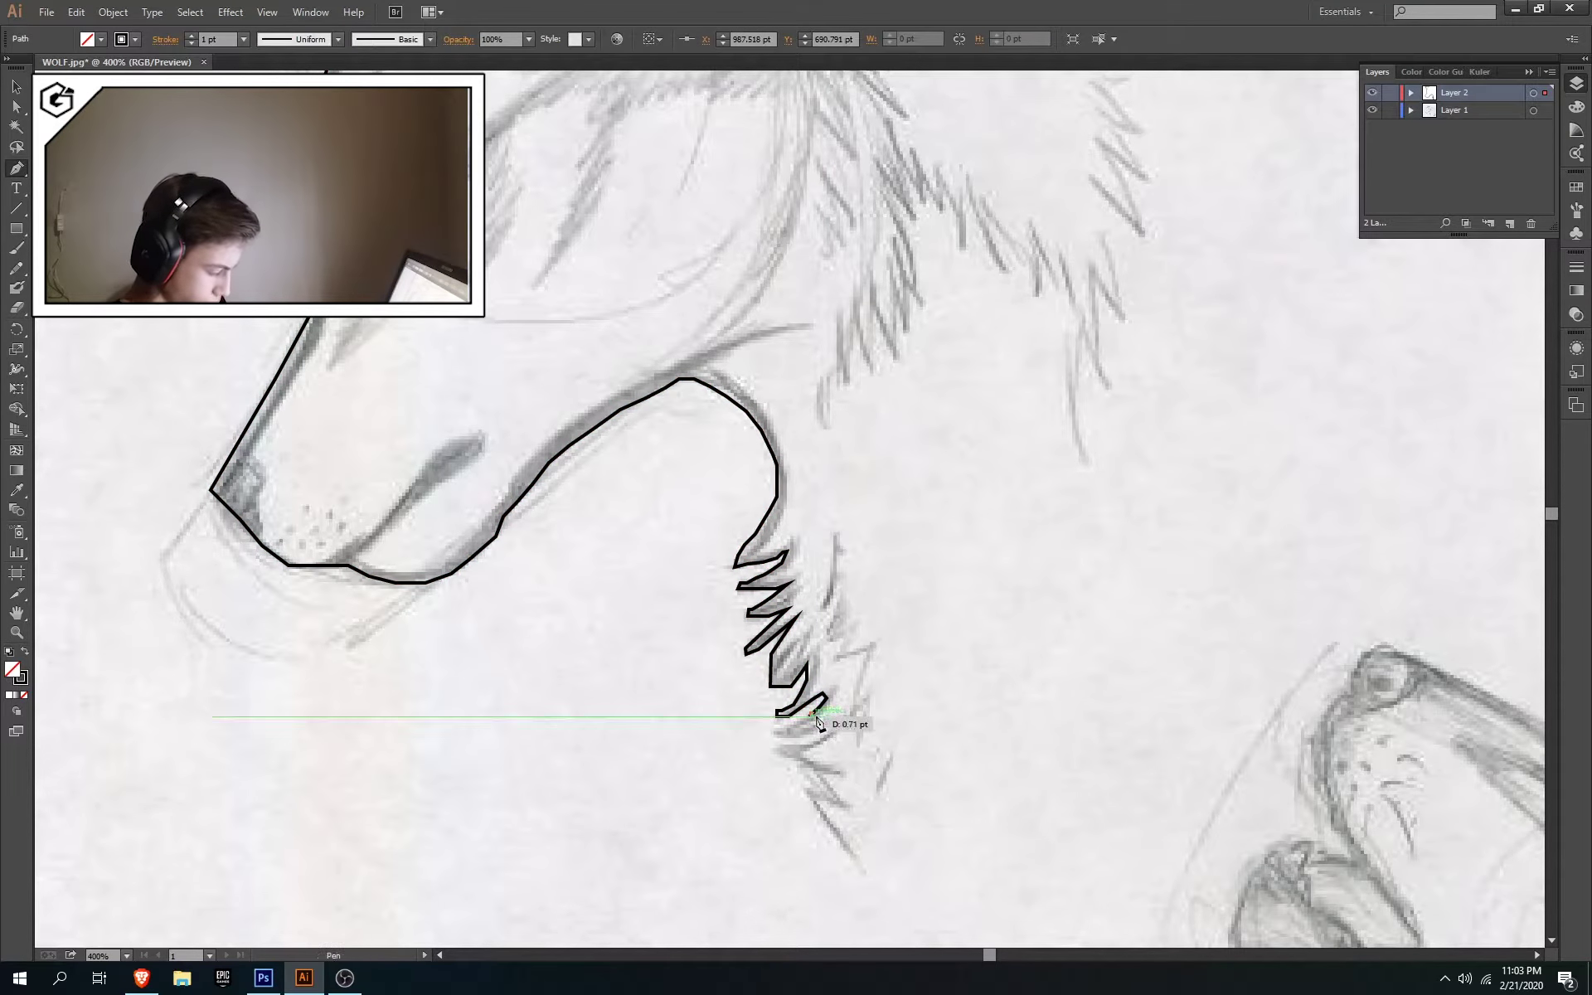
{"action": "key", "text": "ctrl+z"}
{"action": "key", "text": "ctrl+z"}
{"action": "key", "text": "ctrl+z"}
{"action": "key", "text": "ctrl+z"}
{"action": "key", "text": "ctrl+z"}
{"action": "key", "text": "ctrl+z"}
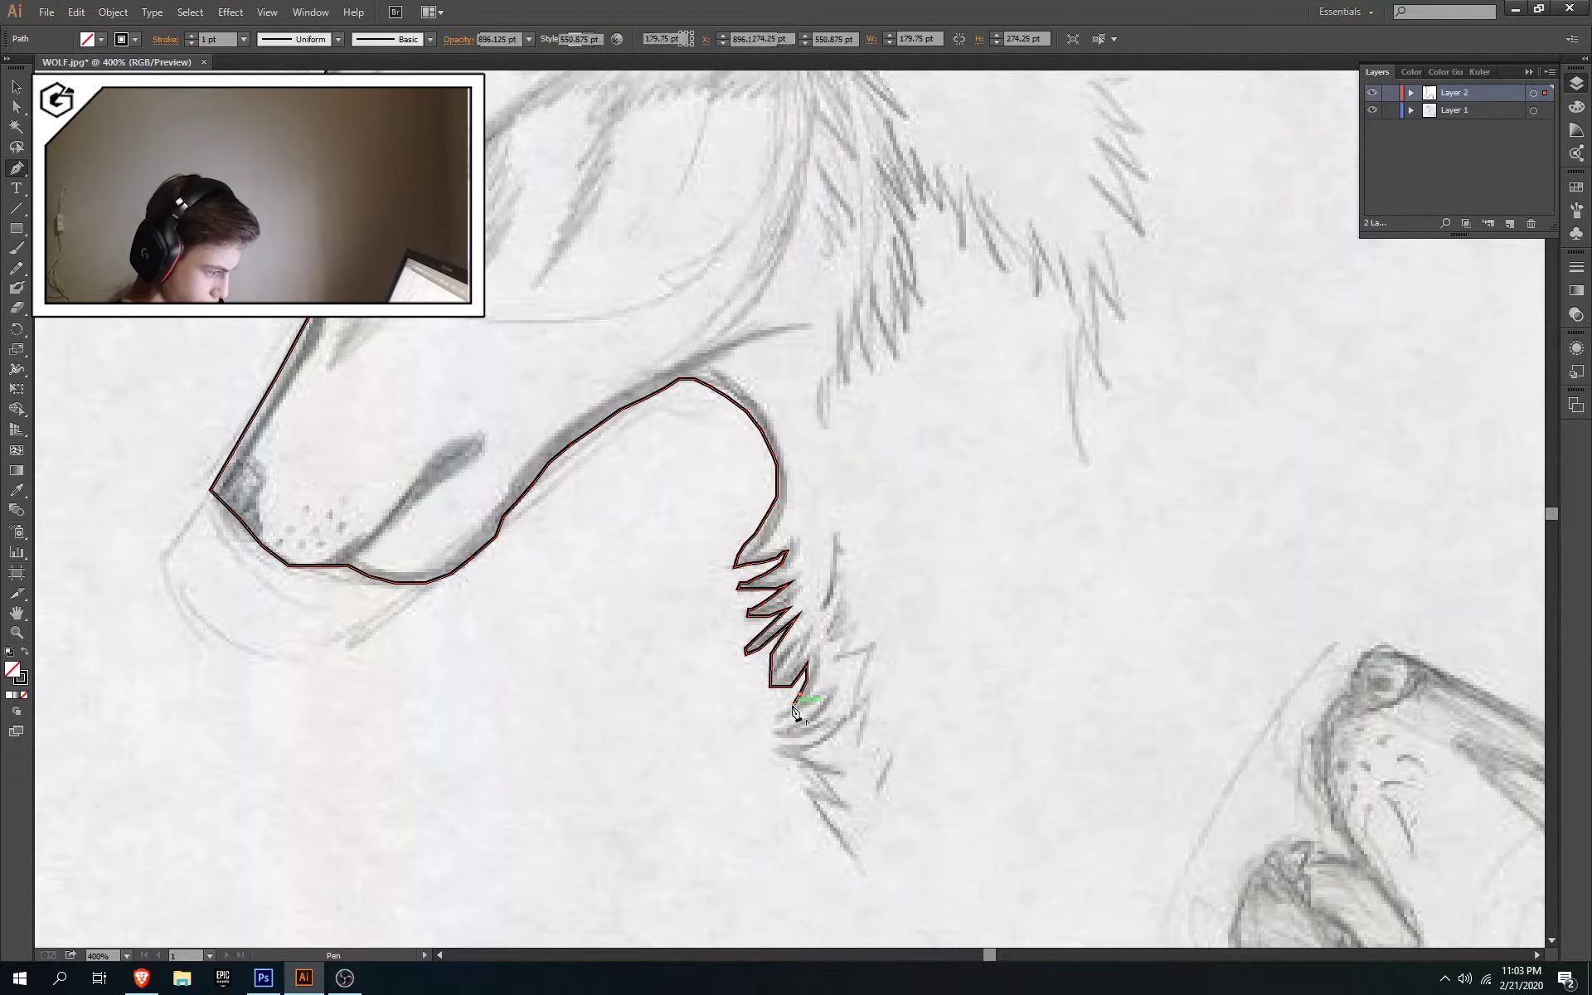
{"action": "key", "text": "ctrl+z"}
{"action": "key", "text": "ctrl+z"}
{"action": "key", "text": "ctrl+z"}
{"action": "key", "text": "ctrl+z"}
{"action": "key", "text": "ctrl+z"}
{"action": "key", "text": "ctrl+z"}
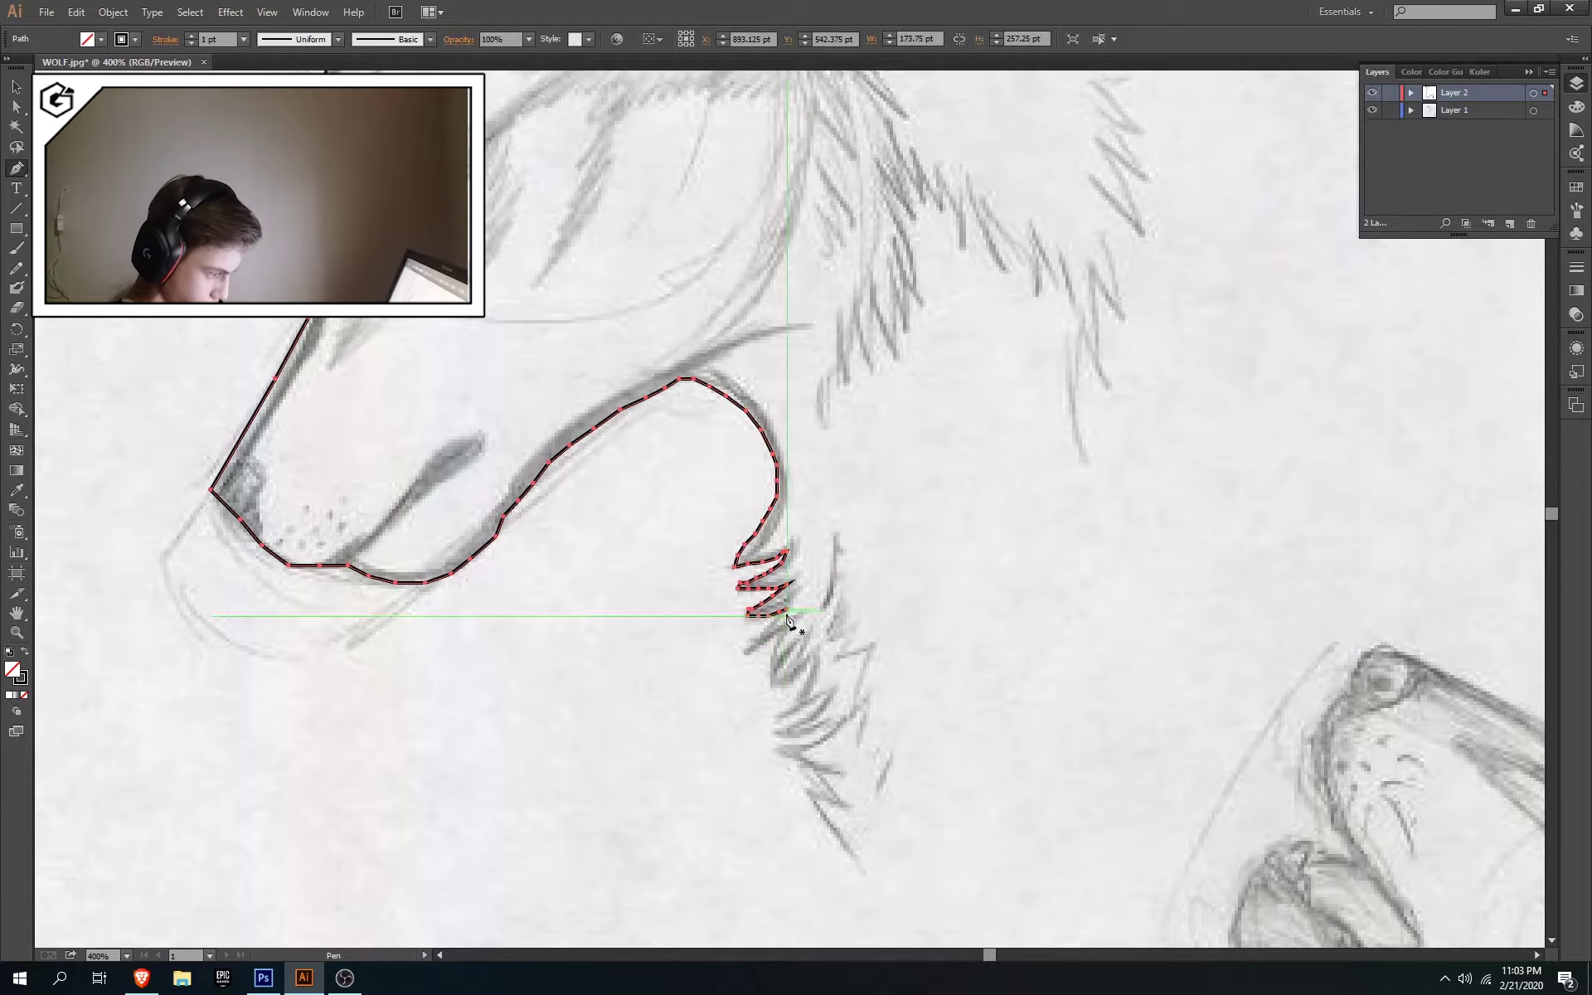
{"action": "key", "text": "ctrl+z"}
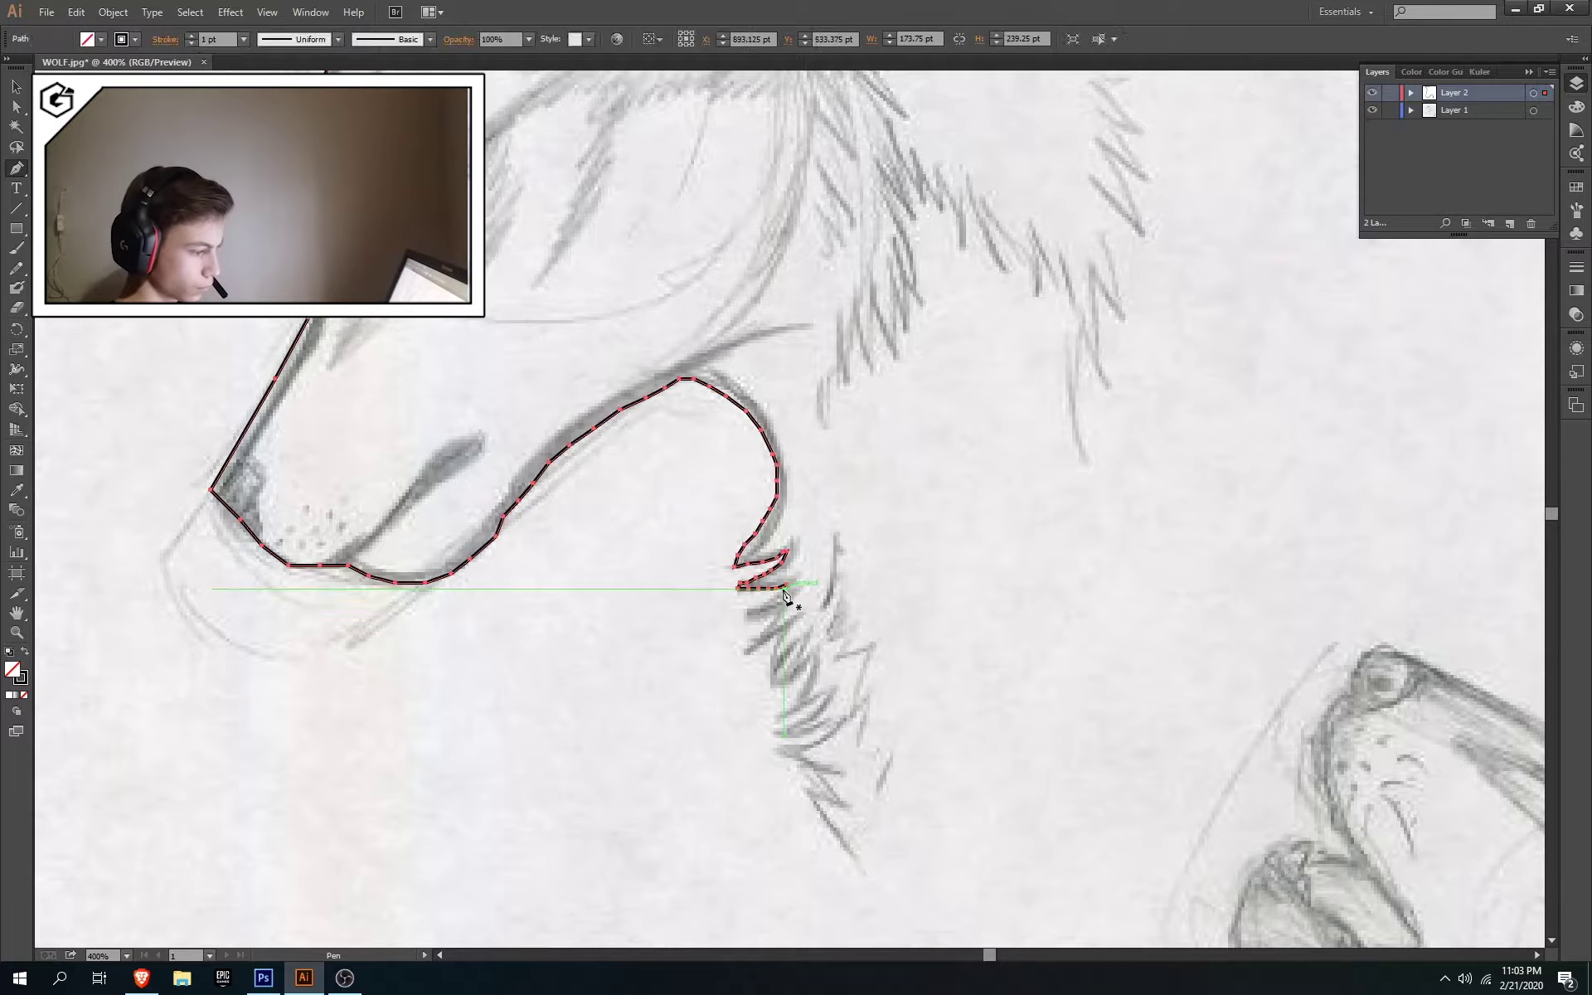
{"action": "key", "text": "ctrl+z"}
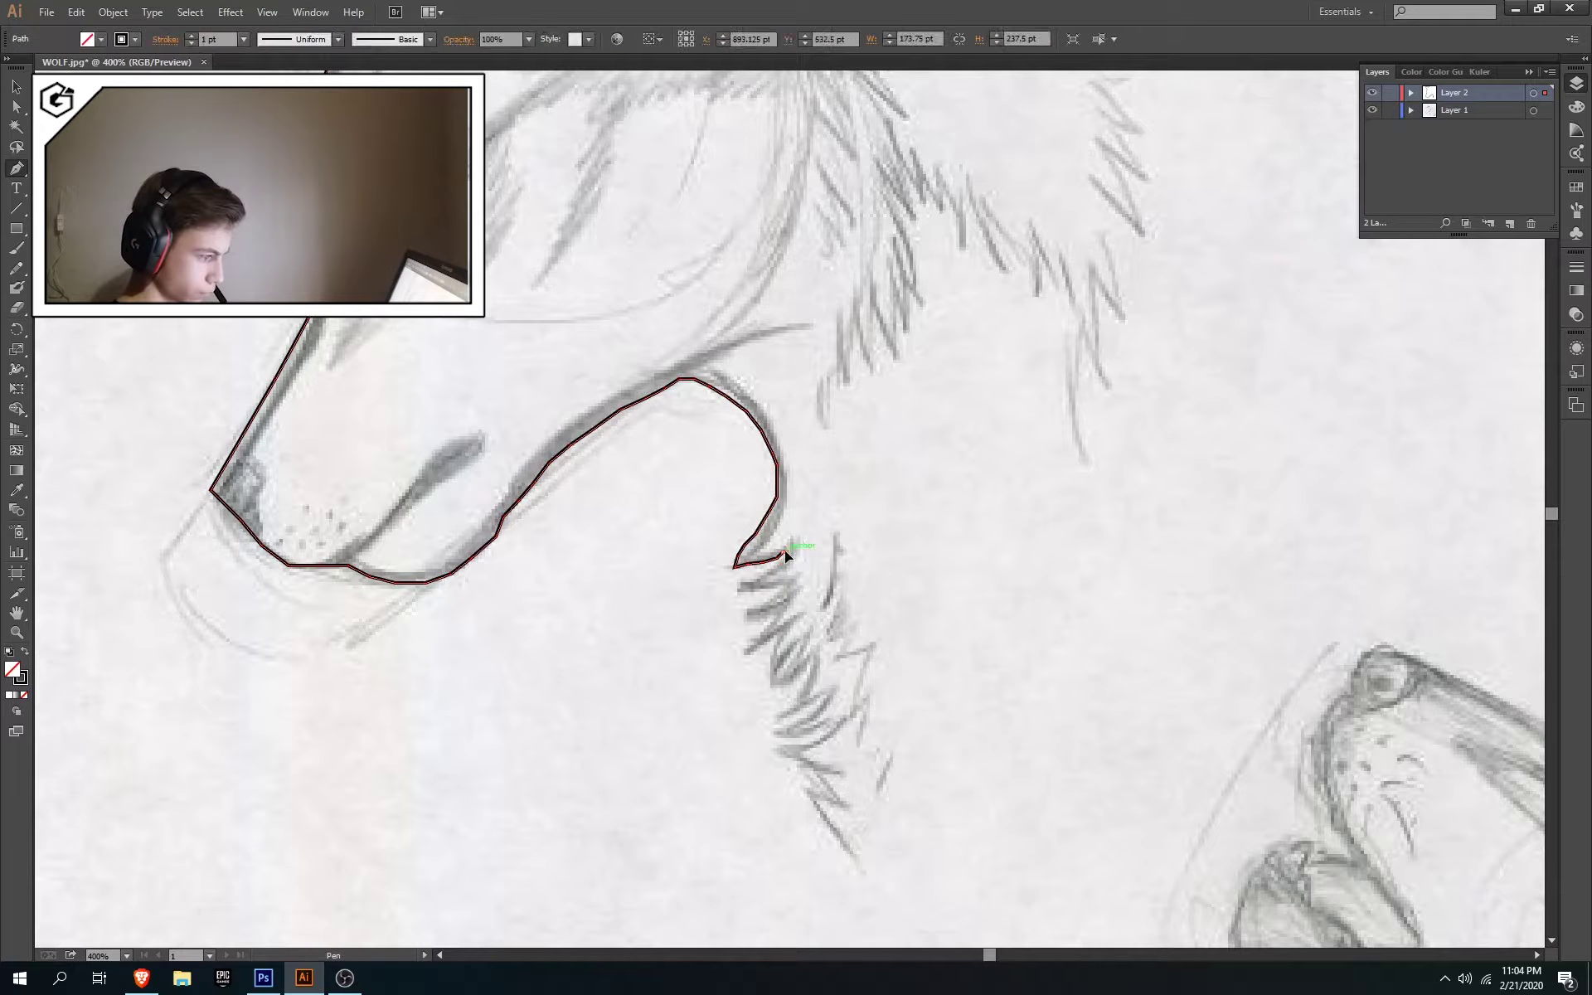
{"action": "key", "text": "ctrl+z"}
{"action": "left_click", "coordinate": [909, 905]}
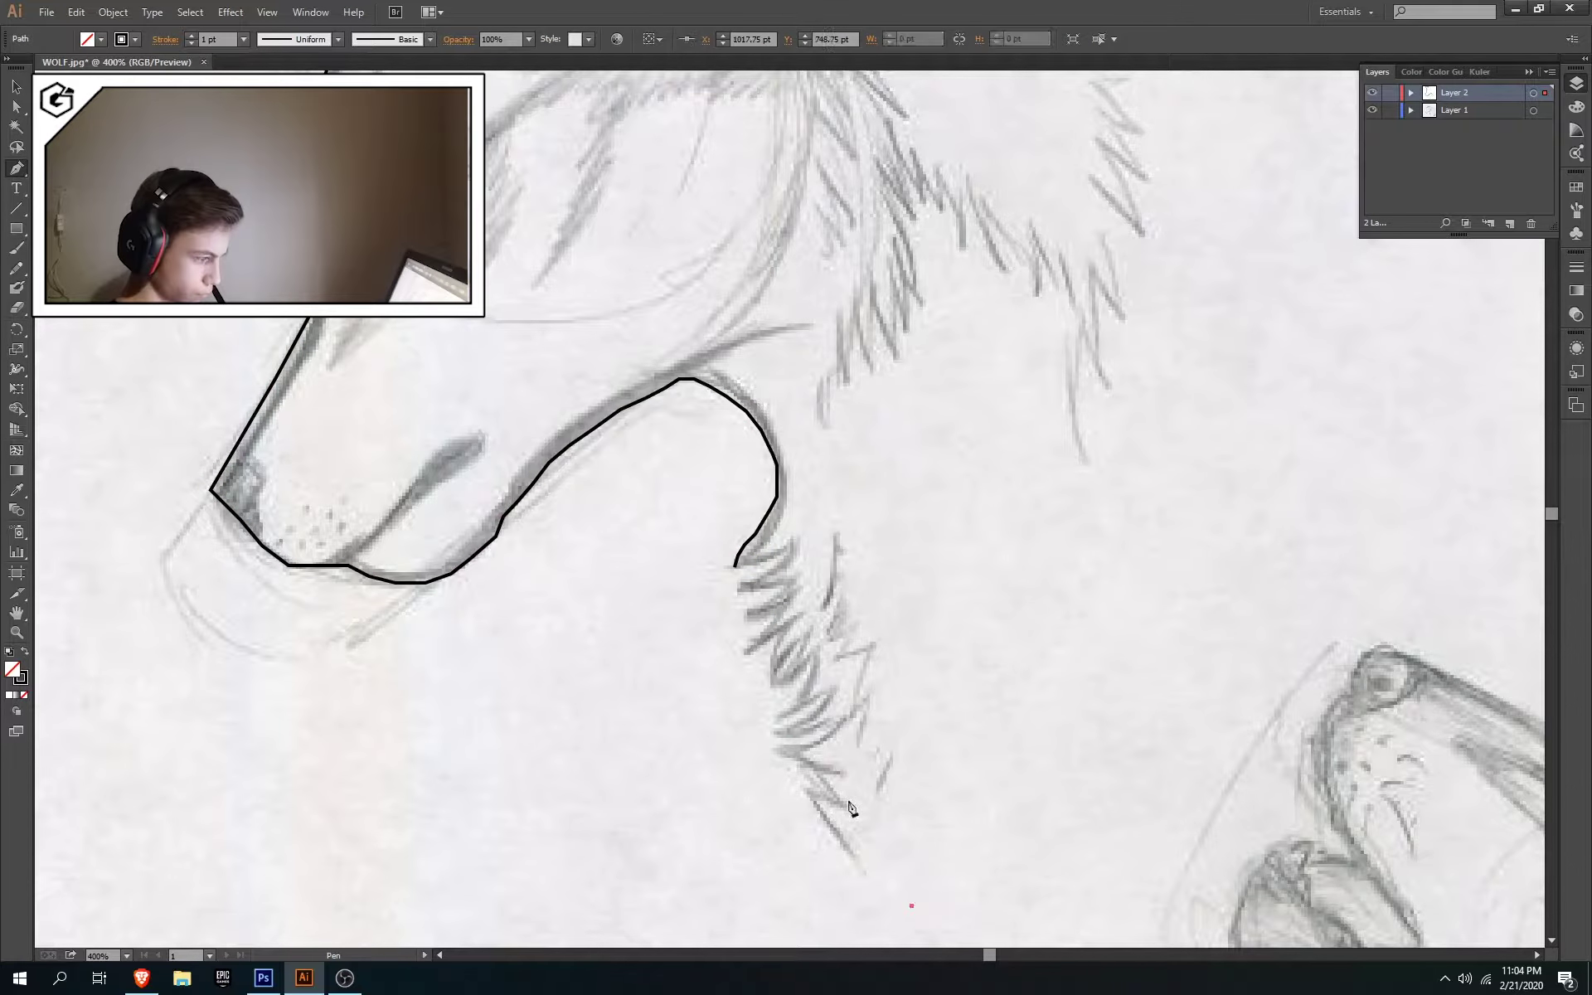
{"action": "key", "text": "ctrl+z"}
Drag a smooth curve from the jaw endpoint down the neck and zoom out
{"action": "left_click_drag", "start_coordinate": [735, 566], "coordinate": [786, 918]}
{"action": "left_click", "coordinate": [16, 633]}
{"action": "left_click", "coordinate": [895, 710], "text": "alt"}
Bring the lower neck into view and undo the stray neck curve and its top point
{"action": "left_click", "coordinate": [17, 613]}
{"action": "left_click_drag", "start_coordinate": [824, 286], "coordinate": [794, 621]}
{"action": "scroll", "coordinate": [794, 621], "scroll_direction": "down", "scroll_amount": 2}
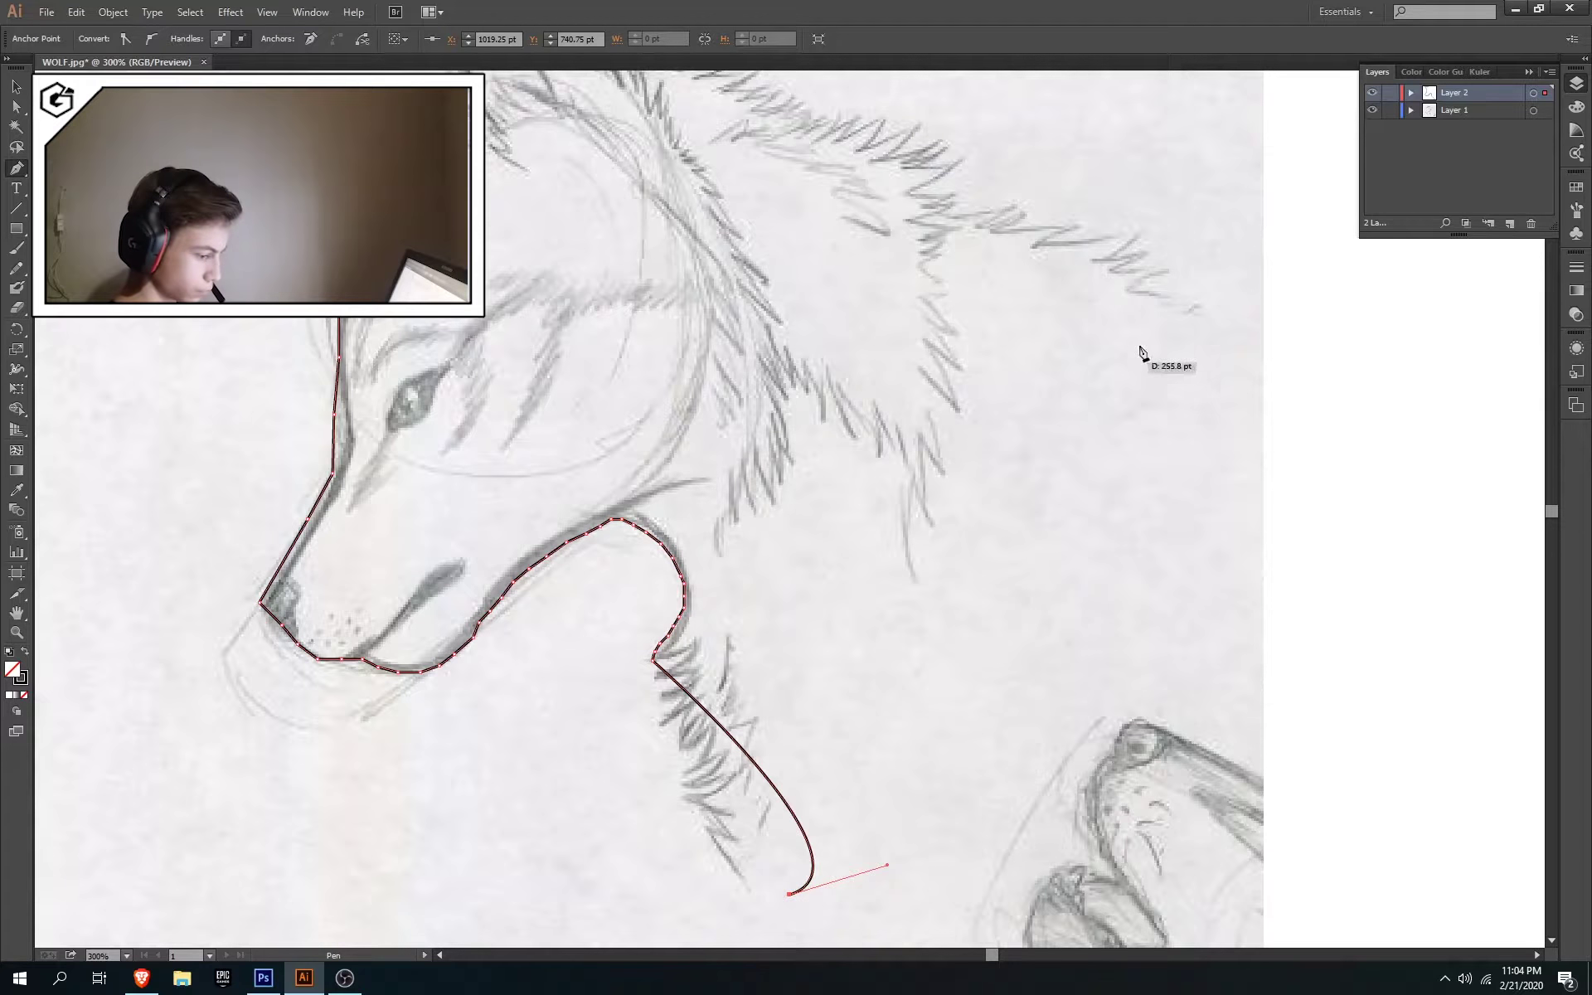
{"action": "left_click", "coordinate": [1204, 303]}
{"action": "key", "text": "ctrl+z"}
{"action": "key", "text": "ctrl+z"}
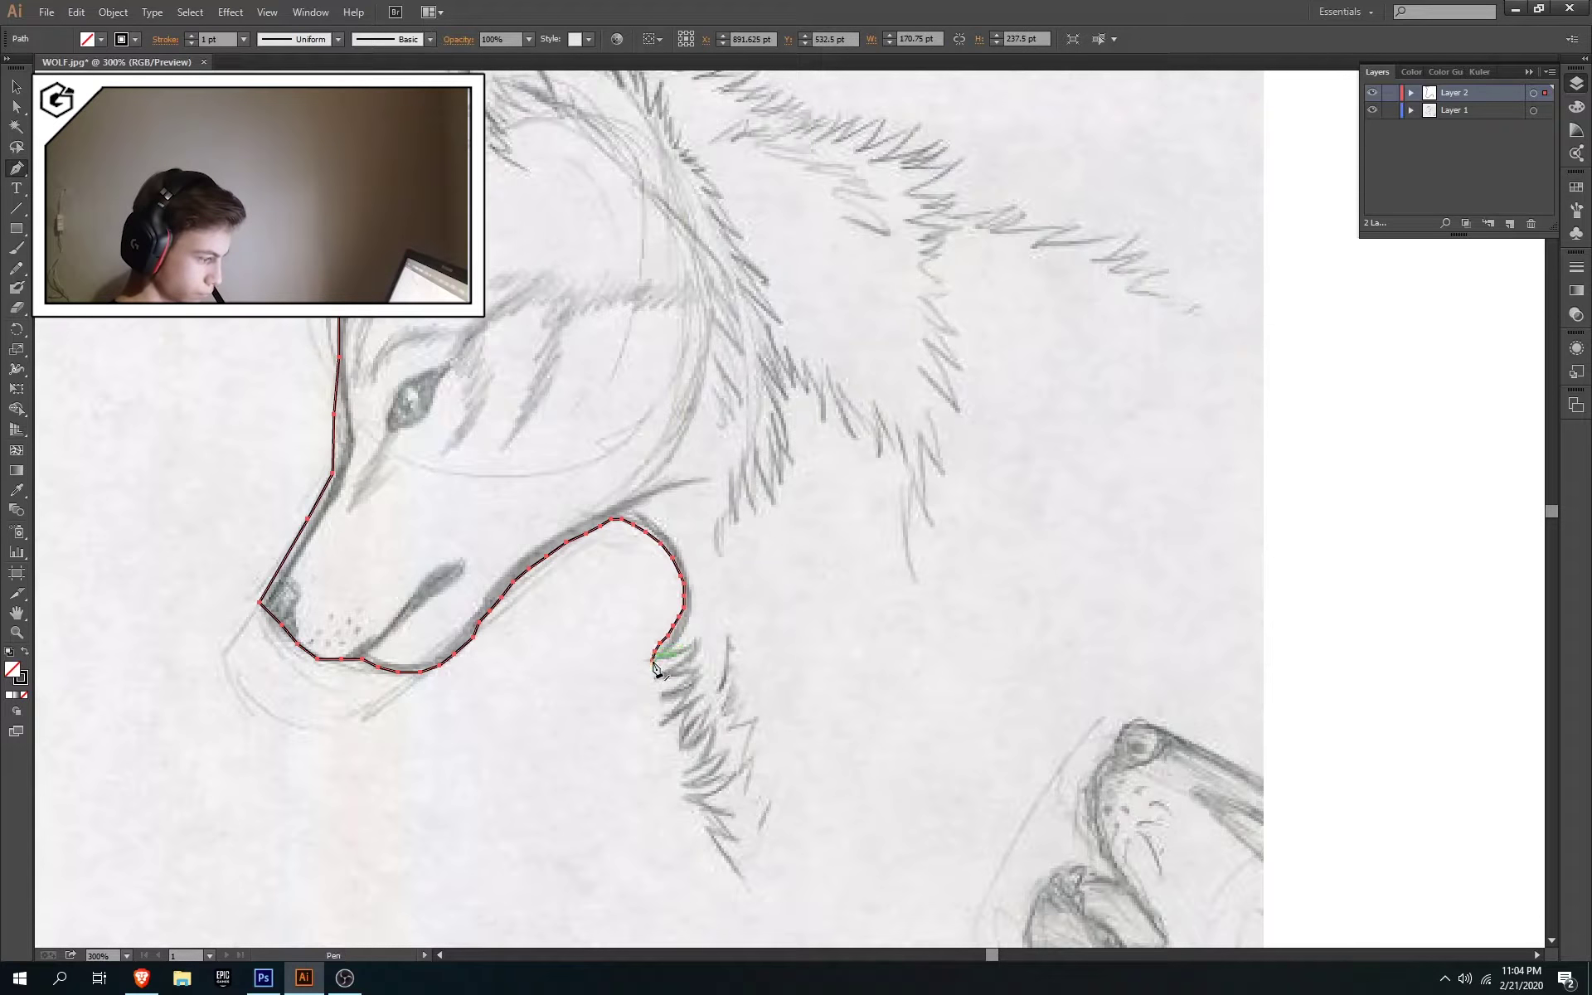
Place a corner at the jaw's end and run the outline along the back of the mane
{"action": "left_click", "coordinate": [791, 866]}
{"action": "left_click", "coordinate": [16, 612]}
{"action": "left_click_drag", "start_coordinate": [1157, 250], "coordinate": [972, 579]}
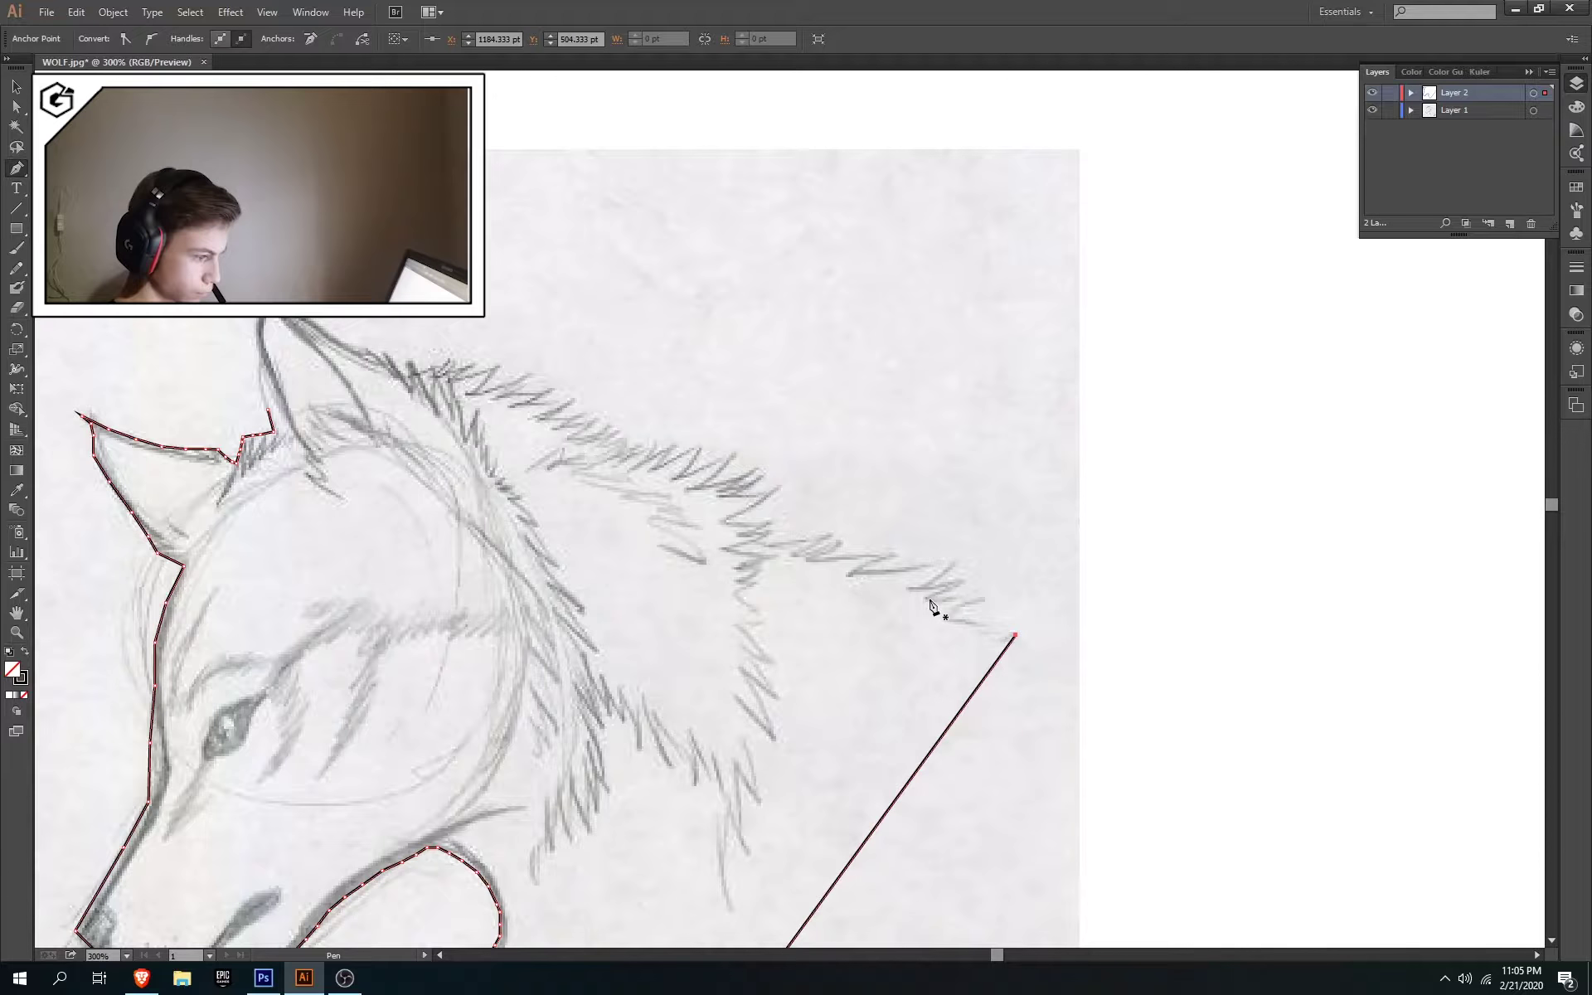
{"action": "left_click", "coordinate": [903, 587]}
{"action": "left_click", "coordinate": [887, 554]}
{"action": "left_click", "coordinate": [778, 544]}
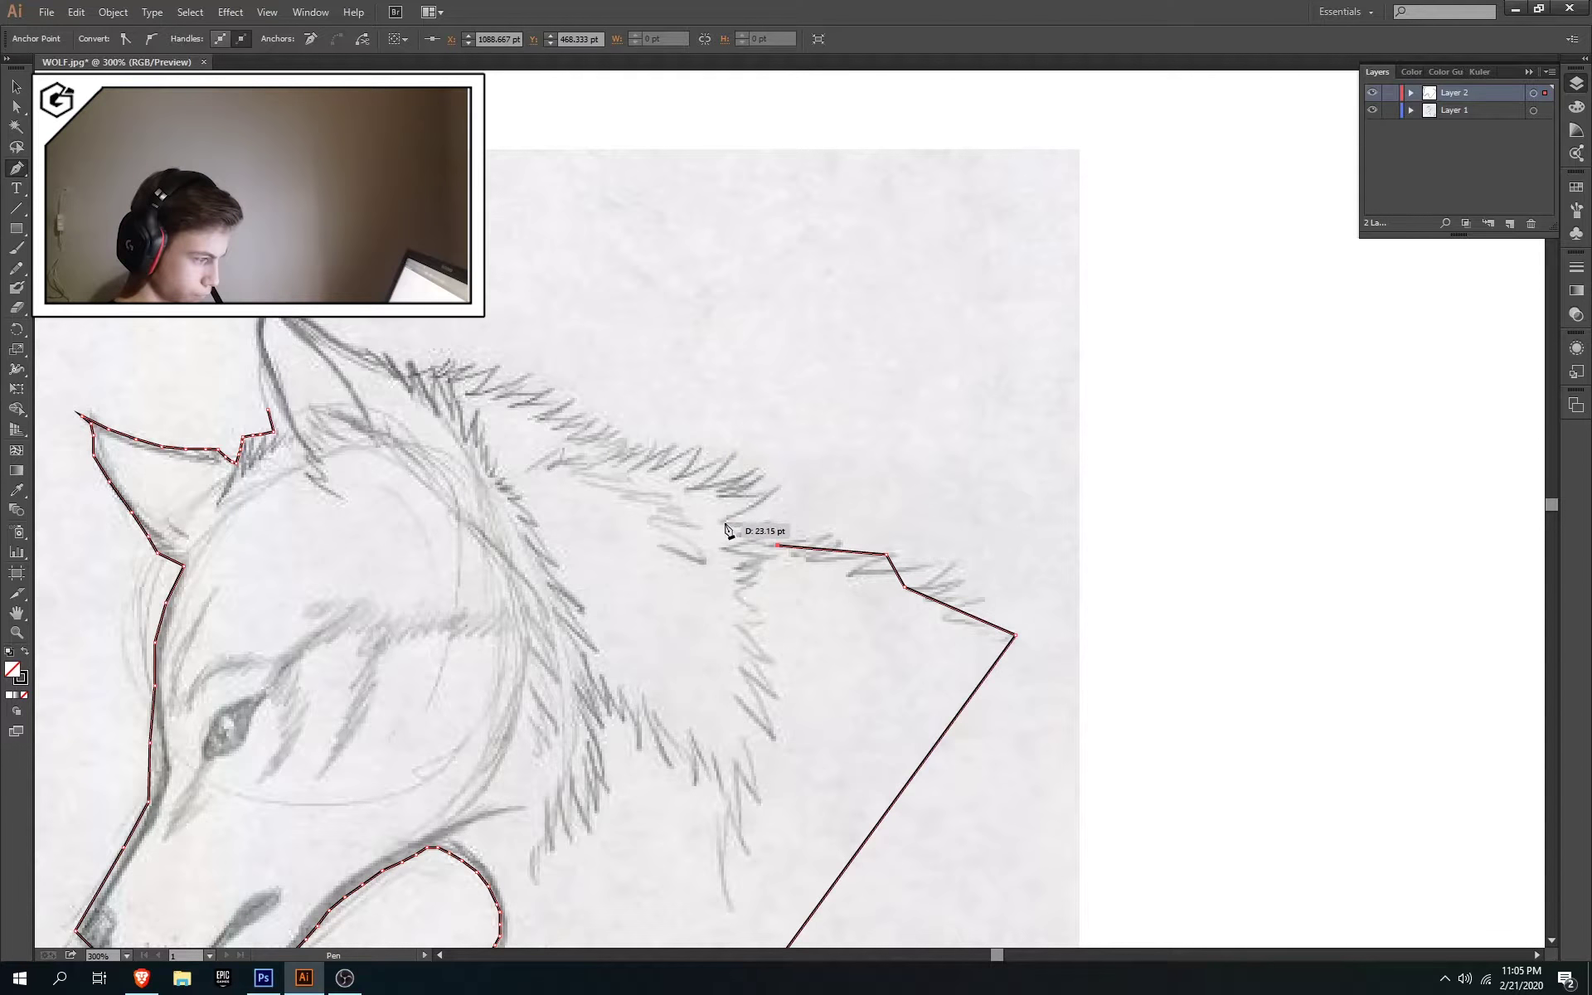
Add jagged fur spikes along the mane and carry the line up to the ear
{"action": "left_click", "coordinate": [718, 495]}
{"action": "left_click", "coordinate": [732, 457]}
{"action": "left_click", "coordinate": [694, 486]}
{"action": "left_click", "coordinate": [676, 472]}
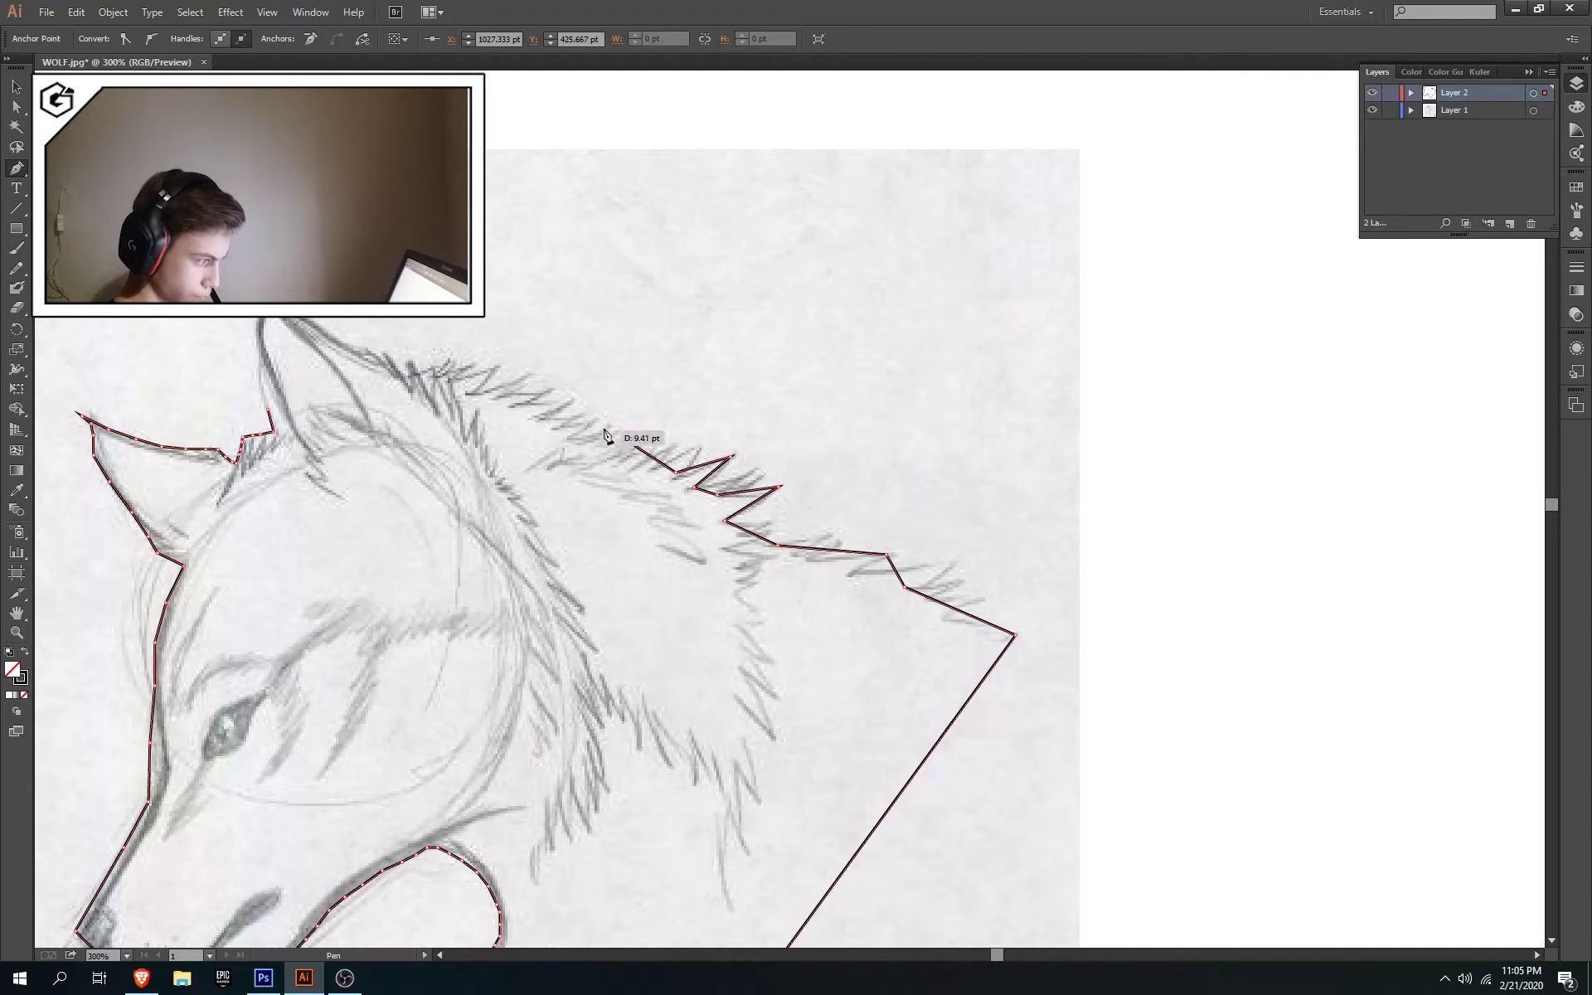
{"action": "left_click", "coordinate": [528, 378]}
{"action": "left_click", "coordinate": [495, 367]}
{"action": "left_click", "coordinate": [404, 369]}
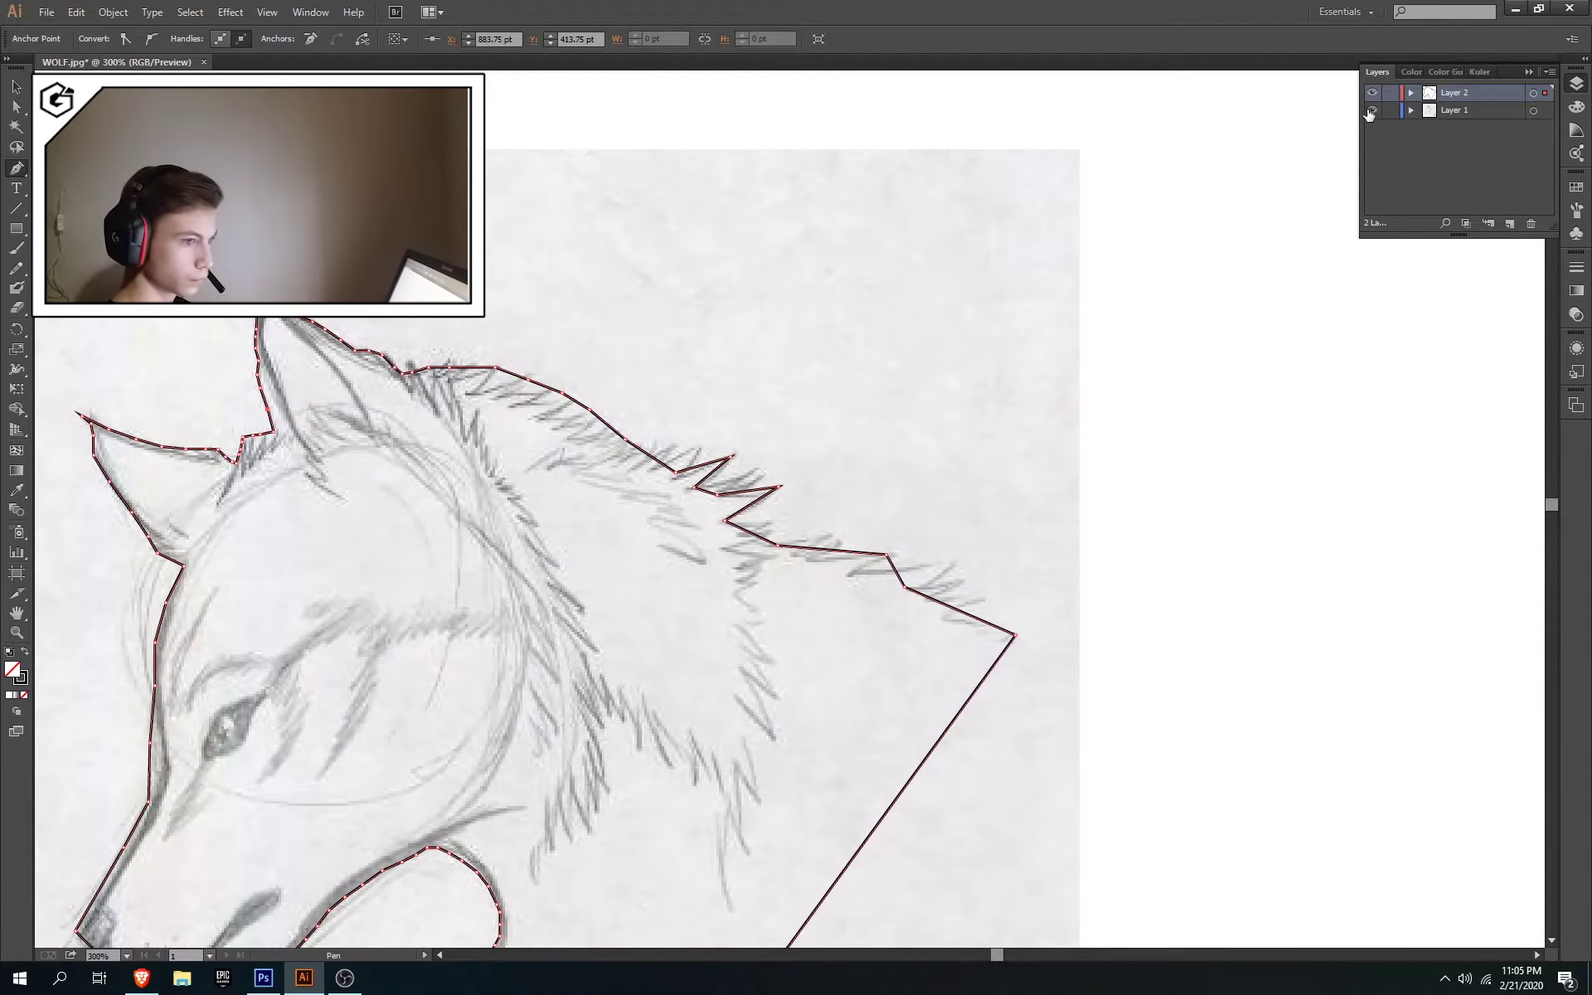
Check the outline with the pencil sketch hidden, then show the sketch again
{"action": "left_click", "coordinate": [1372, 111]}
{"action": "left_click", "coordinate": [17, 613]}
{"action": "left_click_drag", "start_coordinate": [118, 612], "coordinate": [300, 438]}
{"action": "left_click", "coordinate": [1372, 110]}
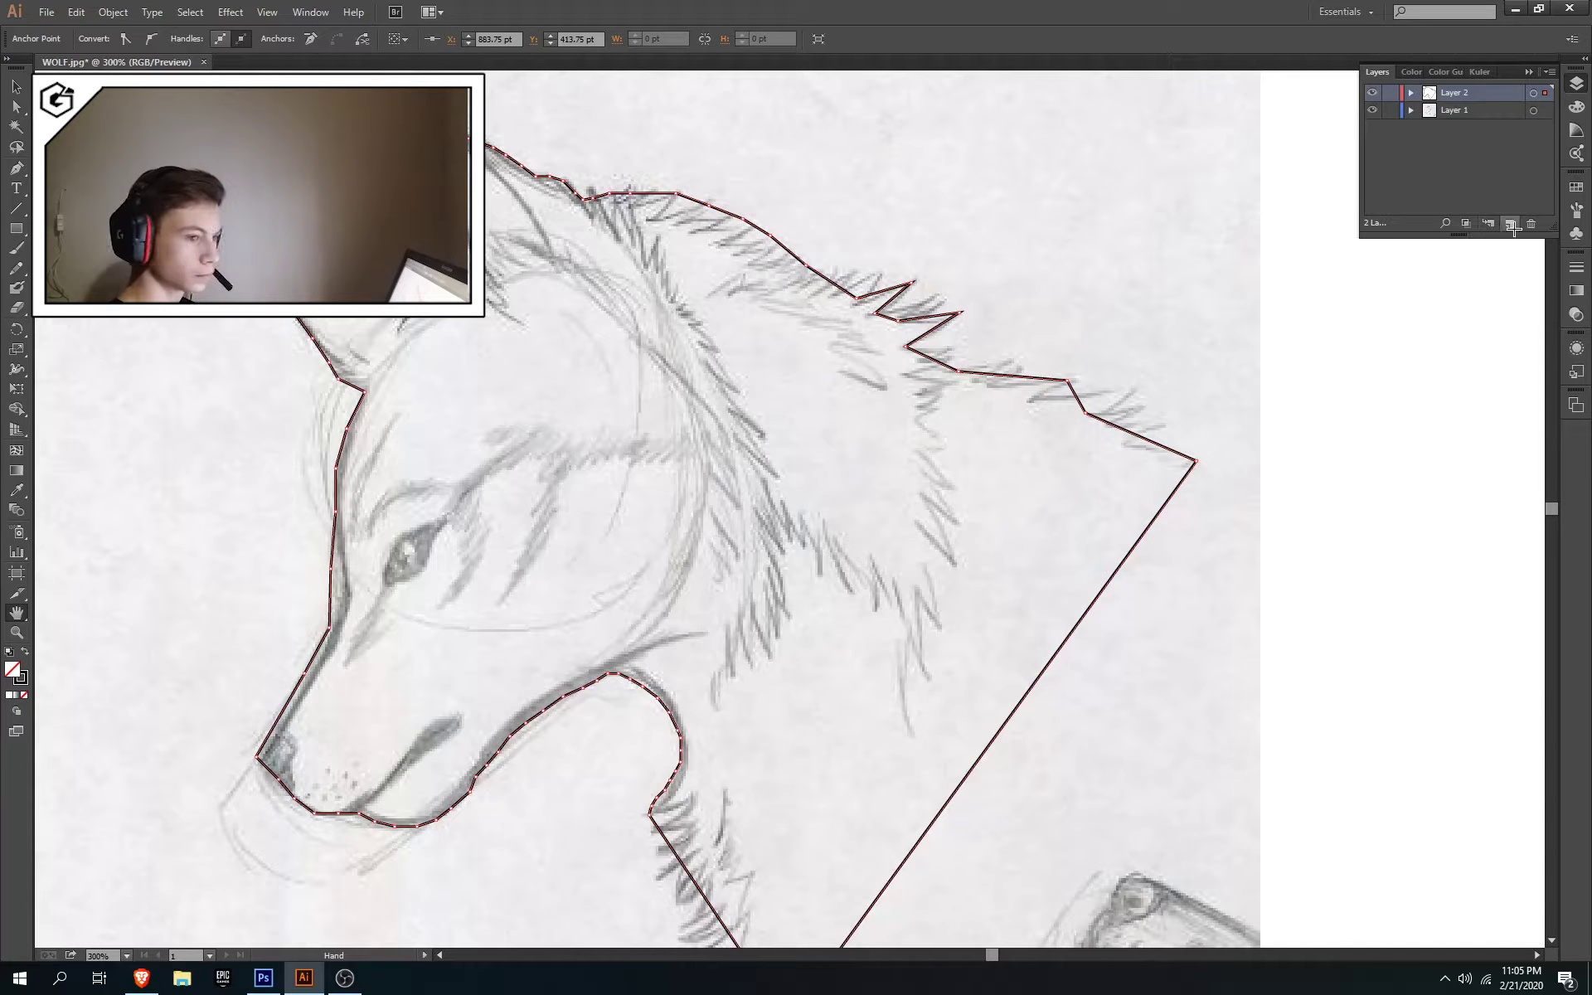
Zoom to the muzzle, deselect, and draw a three-point nose line down to the muzzle
{"action": "left_click", "coordinate": [12, 629]}
{"action": "left_click_drag", "start_coordinate": [416, 758], "coordinate": [448, 779]}
{"action": "left_click", "coordinate": [630, 650], "text": "alt"}
{"action": "left_click", "coordinate": [629, 650], "text": "alt"}
{"action": "left_click", "coordinate": [629, 650], "text": "alt"}
{"action": "left_click", "coordinate": [17, 613]}
{"action": "left_click_drag", "start_coordinate": [774, 336], "coordinate": [340, 778]}
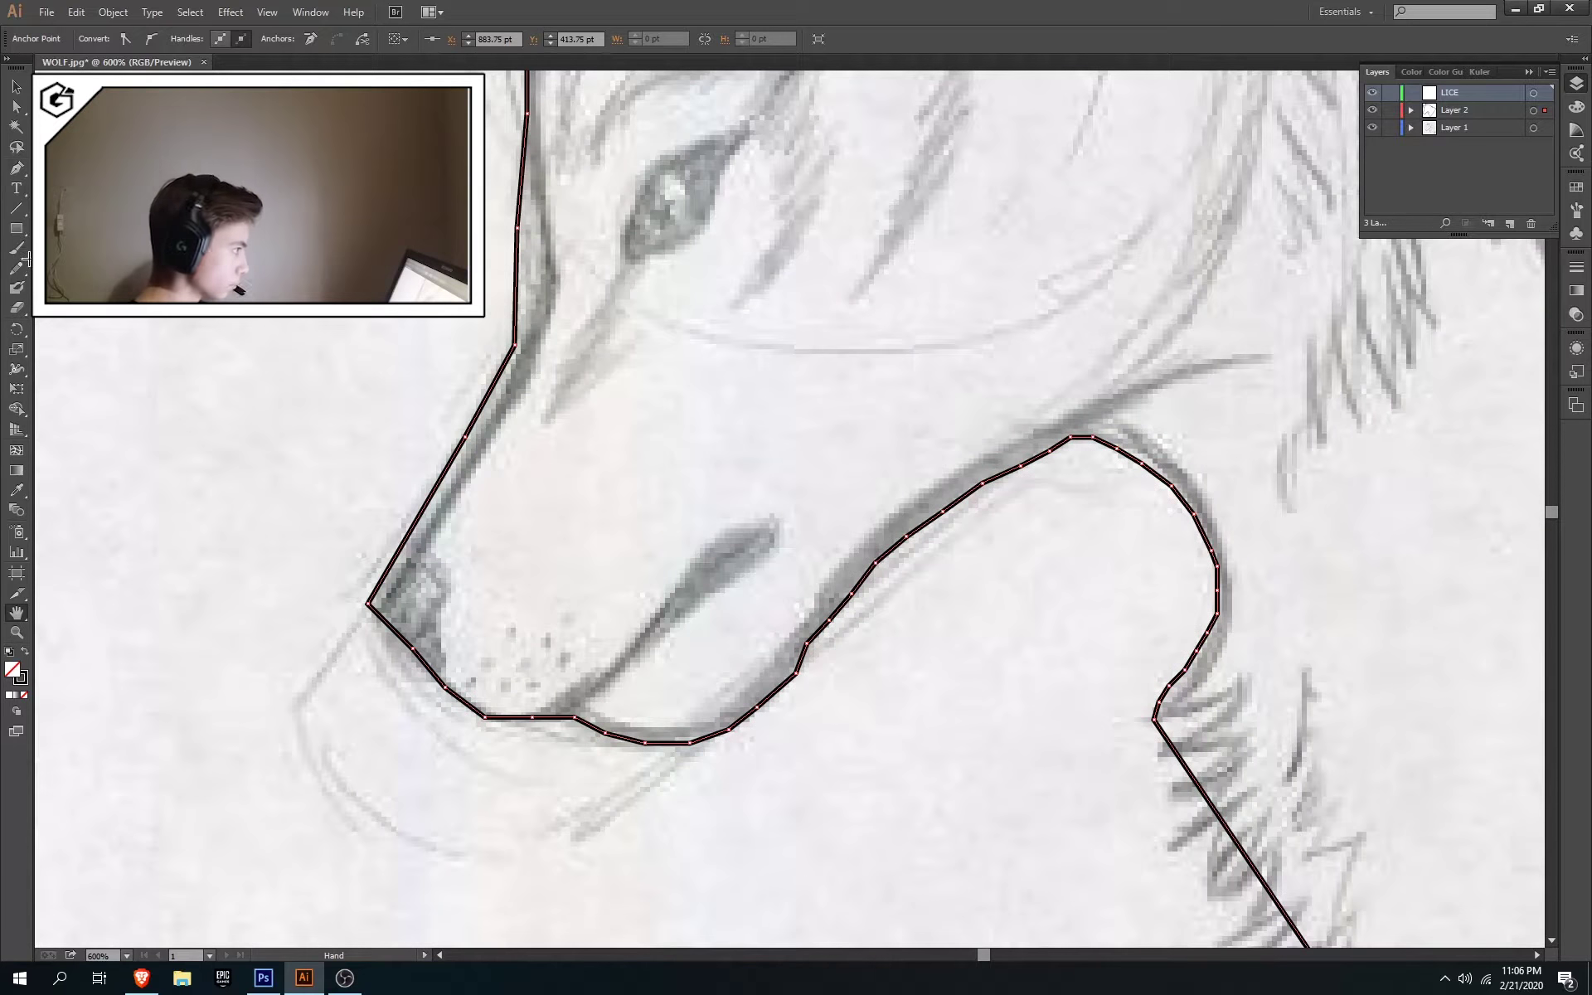
{"action": "key", "text": "ctrl+shift+a"}
{"action": "left_click", "coordinate": [408, 534]}
{"action": "left_click", "coordinate": [448, 590]}
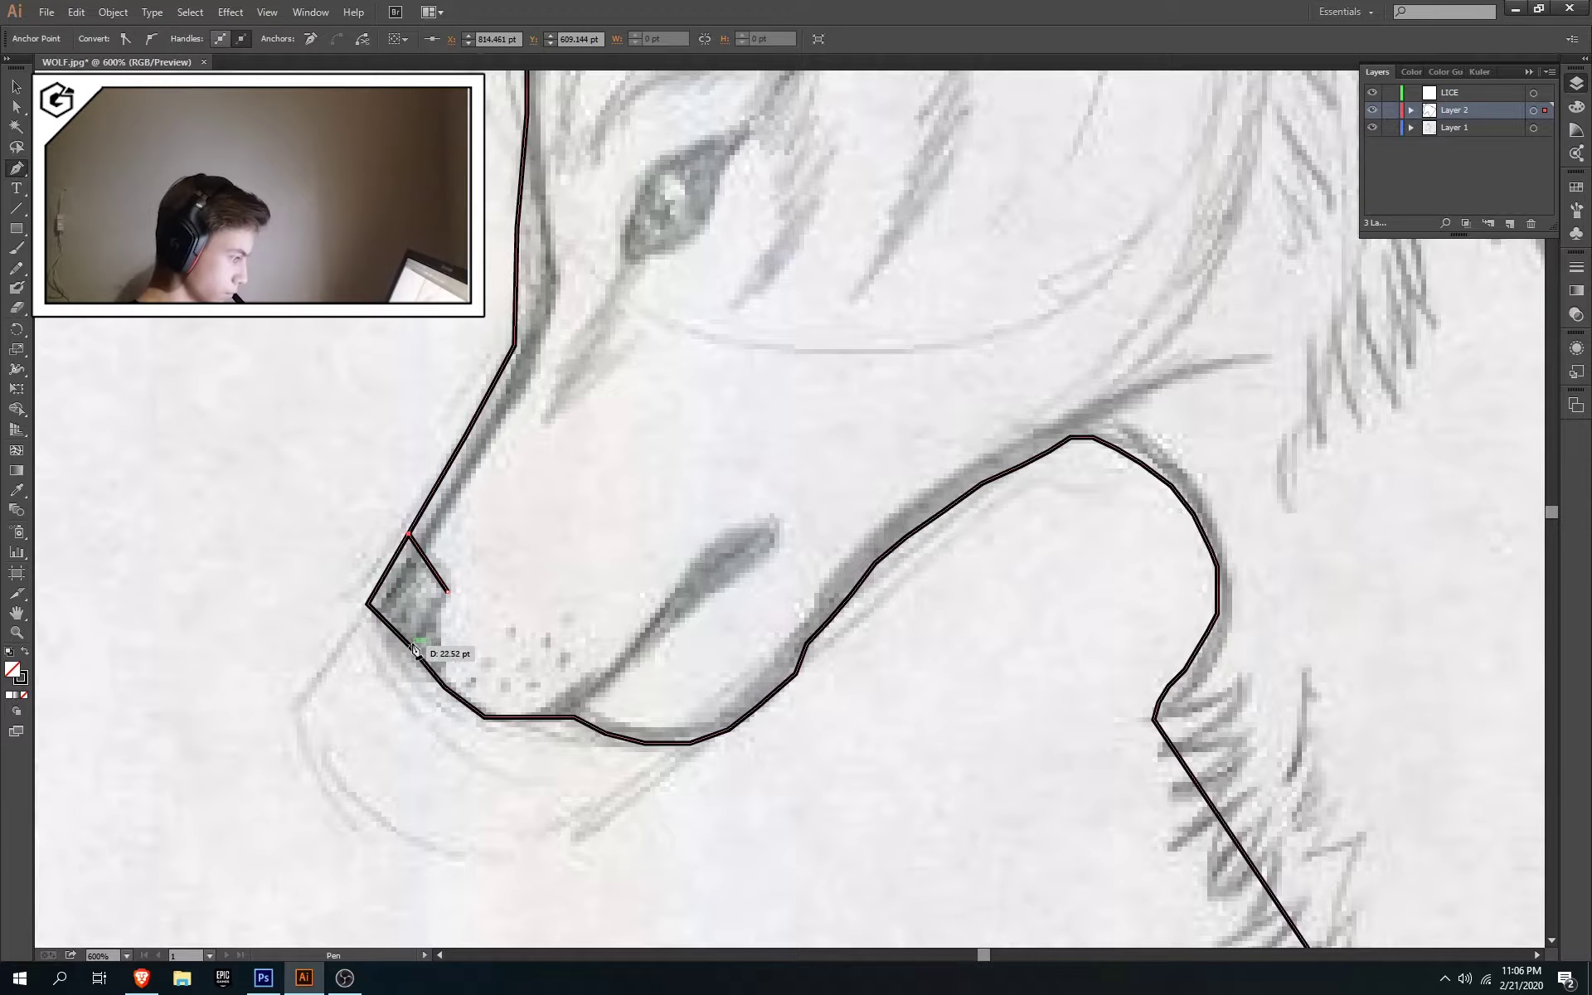
{"action": "left_click", "coordinate": [410, 645]}
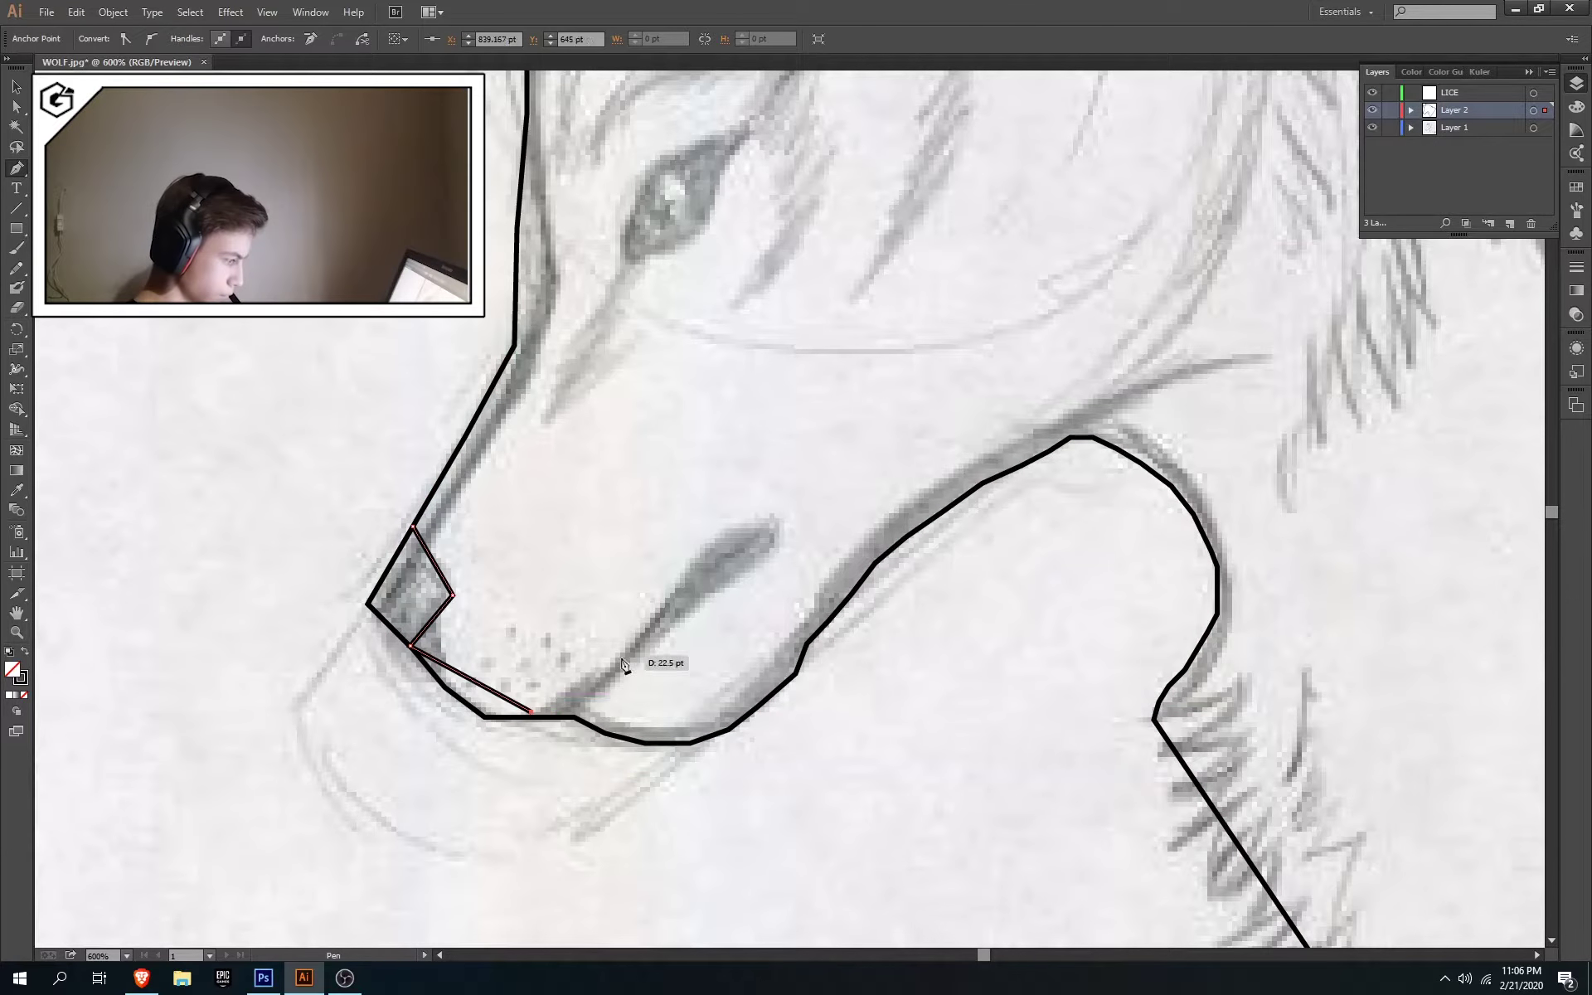
Trace the mouth streak as a closed shape from the lip up to its tip and back
{"action": "left_click", "coordinate": [563, 717]}
{"action": "left_click", "coordinate": [526, 717]}
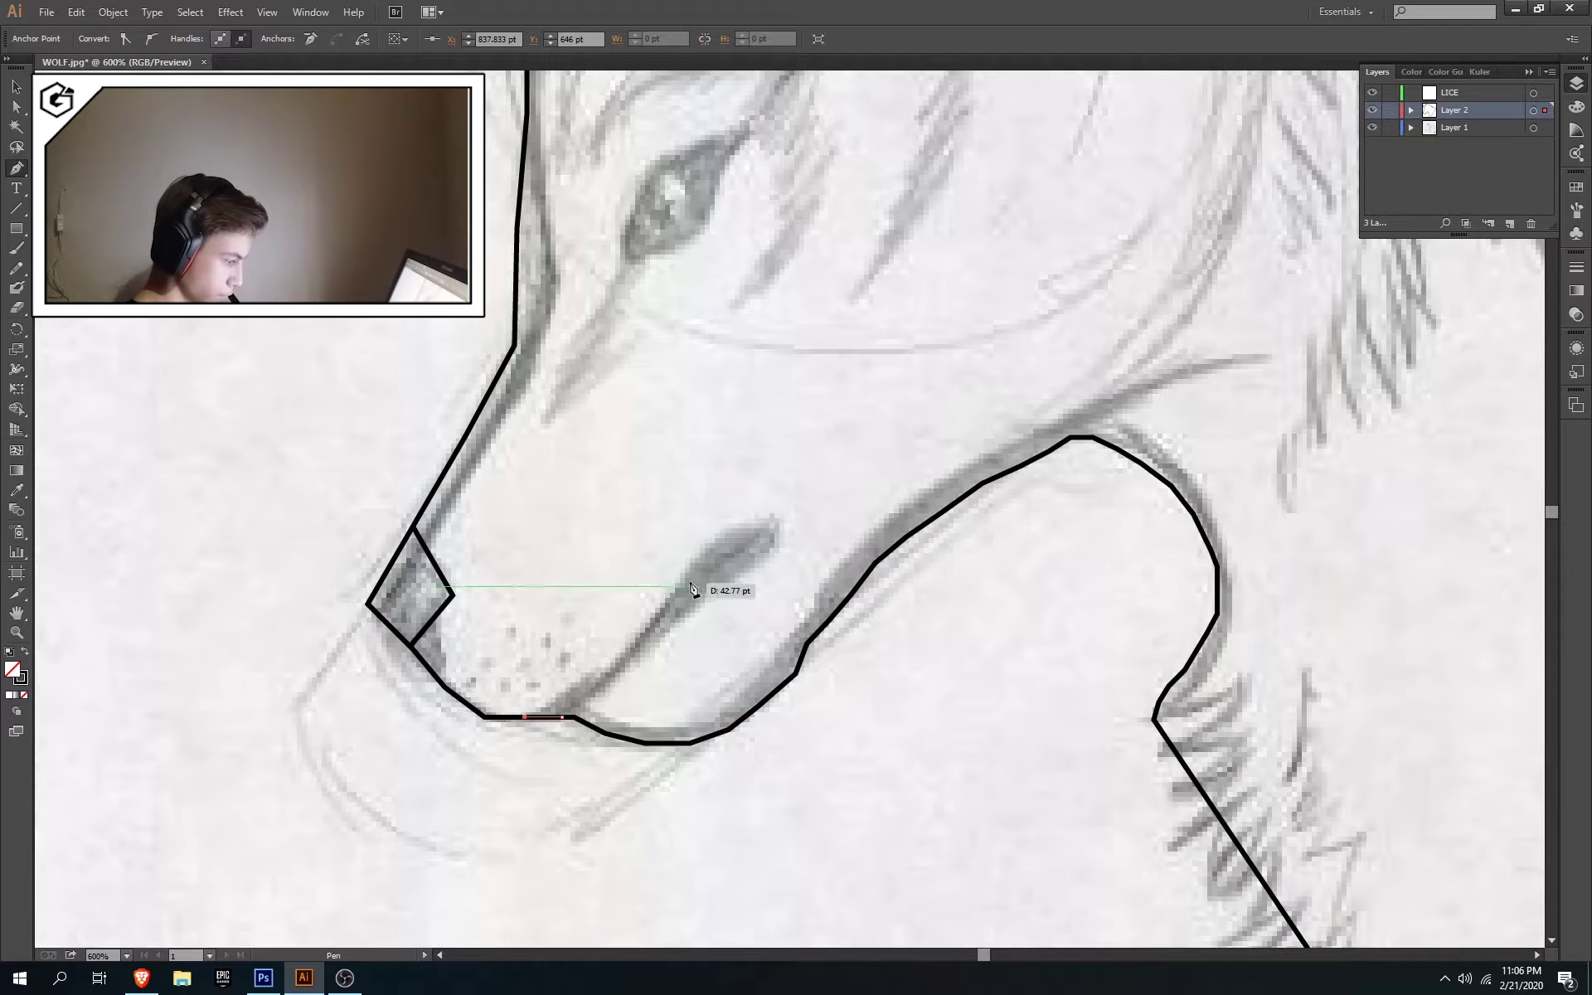
{"action": "left_click", "coordinate": [550, 698]}
{"action": "left_click", "coordinate": [599, 663]}
{"action": "left_click", "coordinate": [632, 636]}
{"action": "left_click", "coordinate": [658, 609]}
{"action": "left_click", "coordinate": [674, 583]}
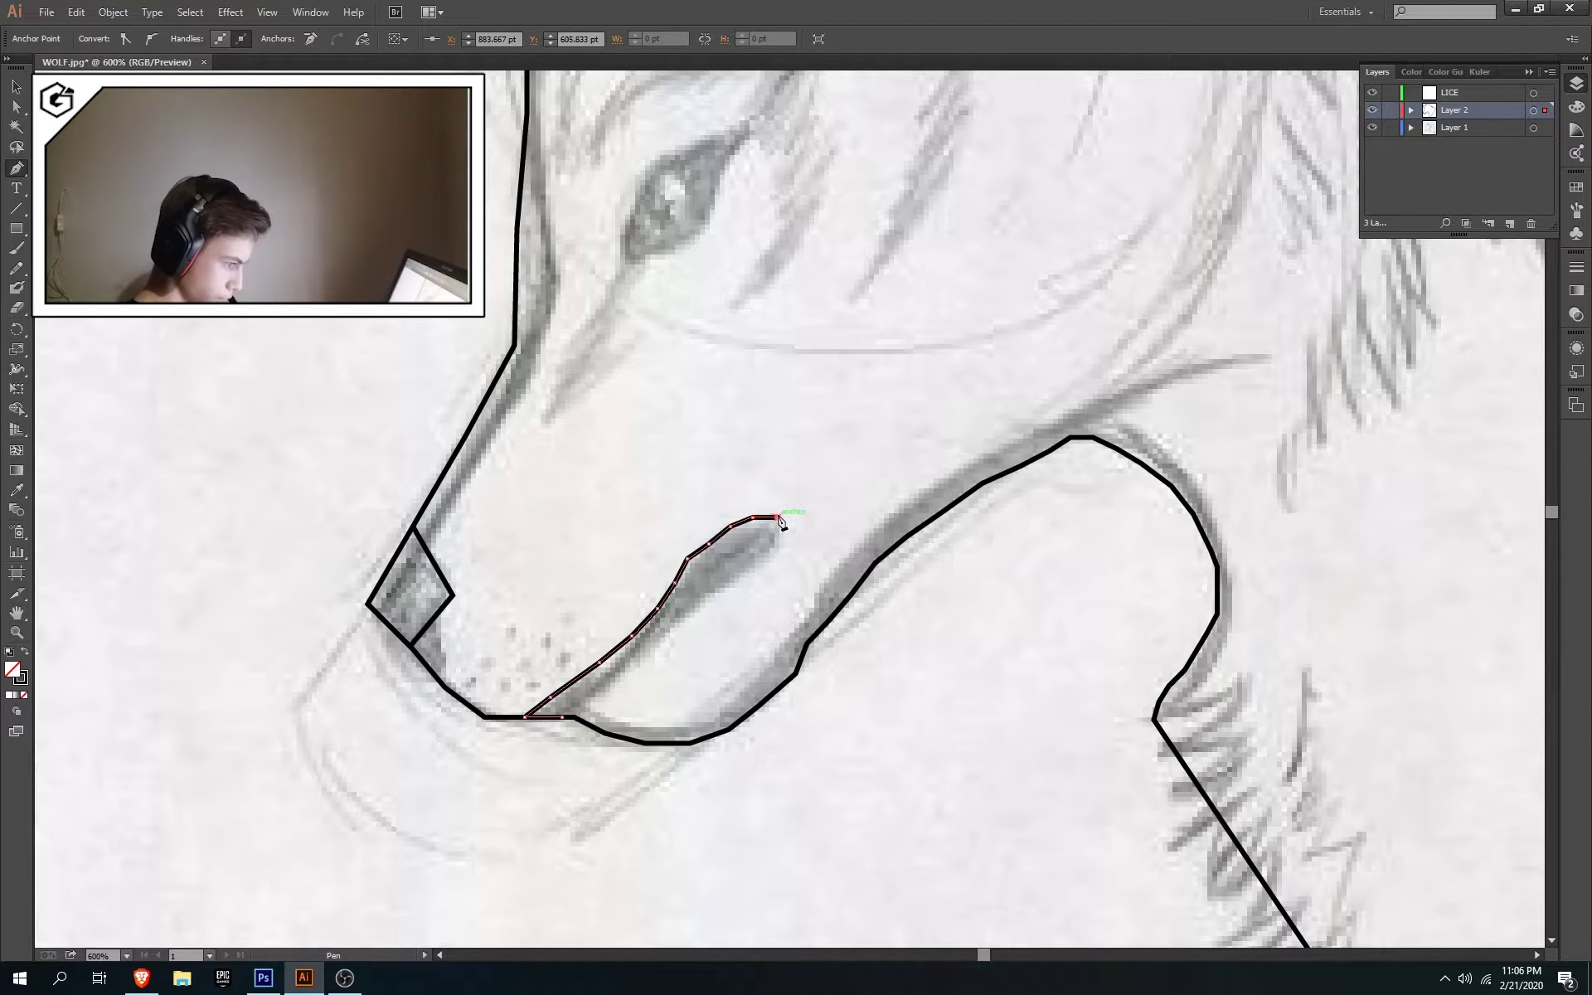
{"action": "left_click", "coordinate": [778, 549]}
{"action": "left_click", "coordinate": [743, 573]}
{"action": "left_click", "coordinate": [709, 595]}
{"action": "left_click", "coordinate": [681, 620]}
{"action": "left_click", "coordinate": [613, 688]}
{"action": "left_click", "coordinate": [575, 716]}
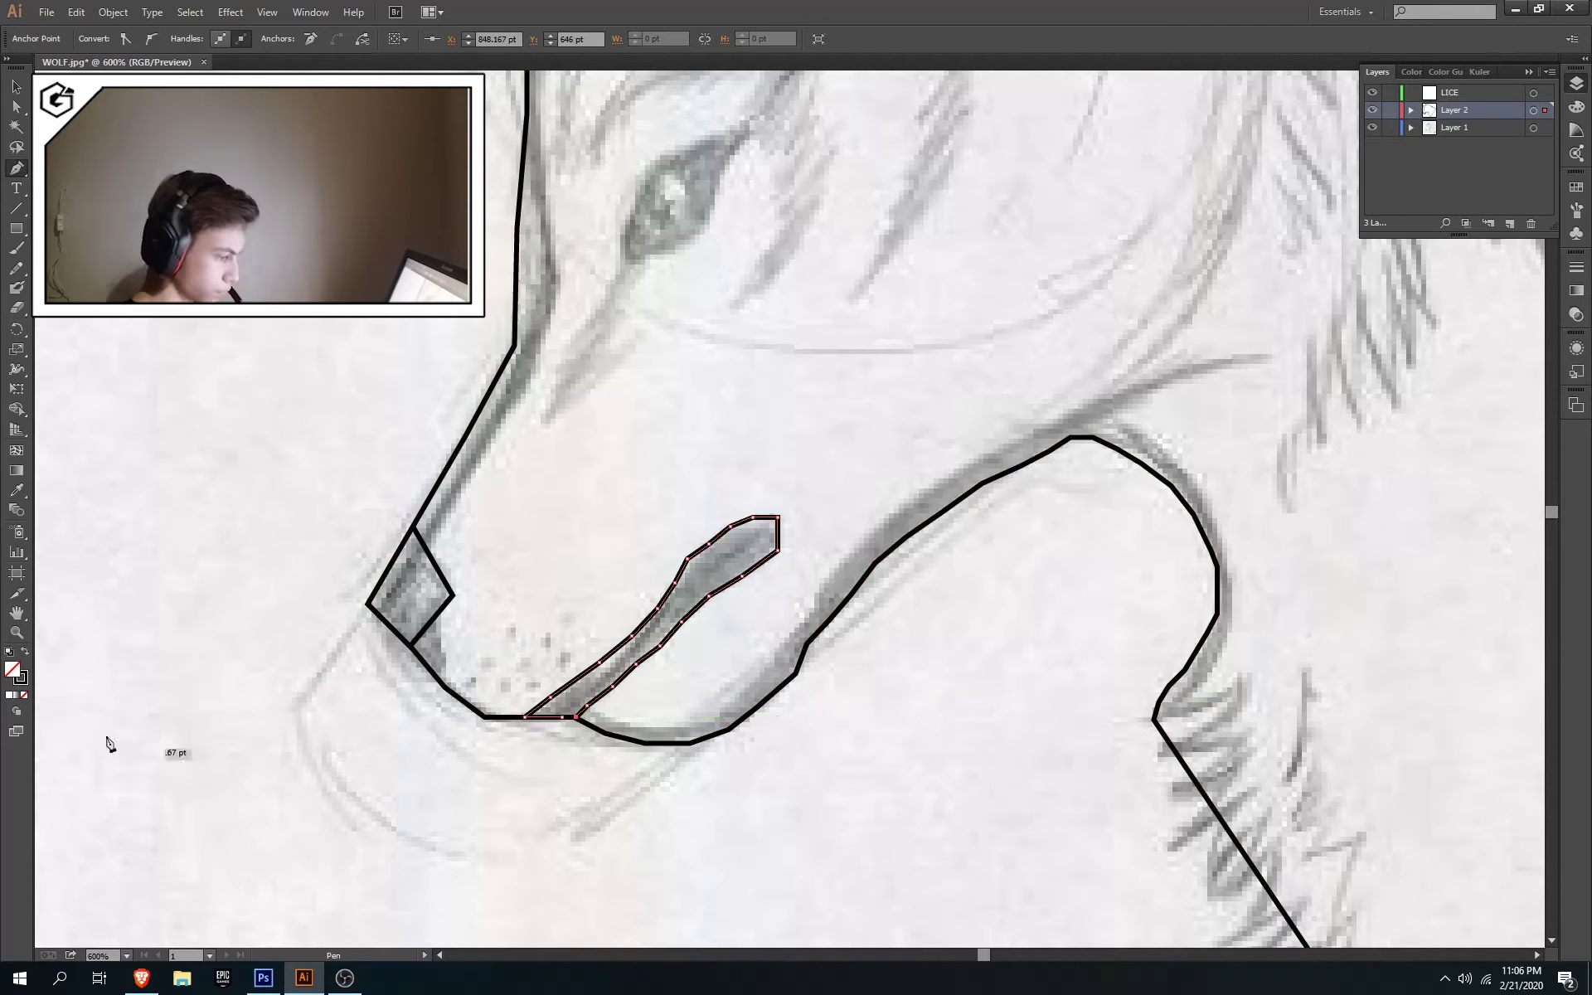
Trace the eye as a closed shape along its upper edge, outer corner and lower edge
{"action": "left_click", "coordinate": [17, 614]}
{"action": "left_click_drag", "start_coordinate": [814, 500], "coordinate": [685, 869]}
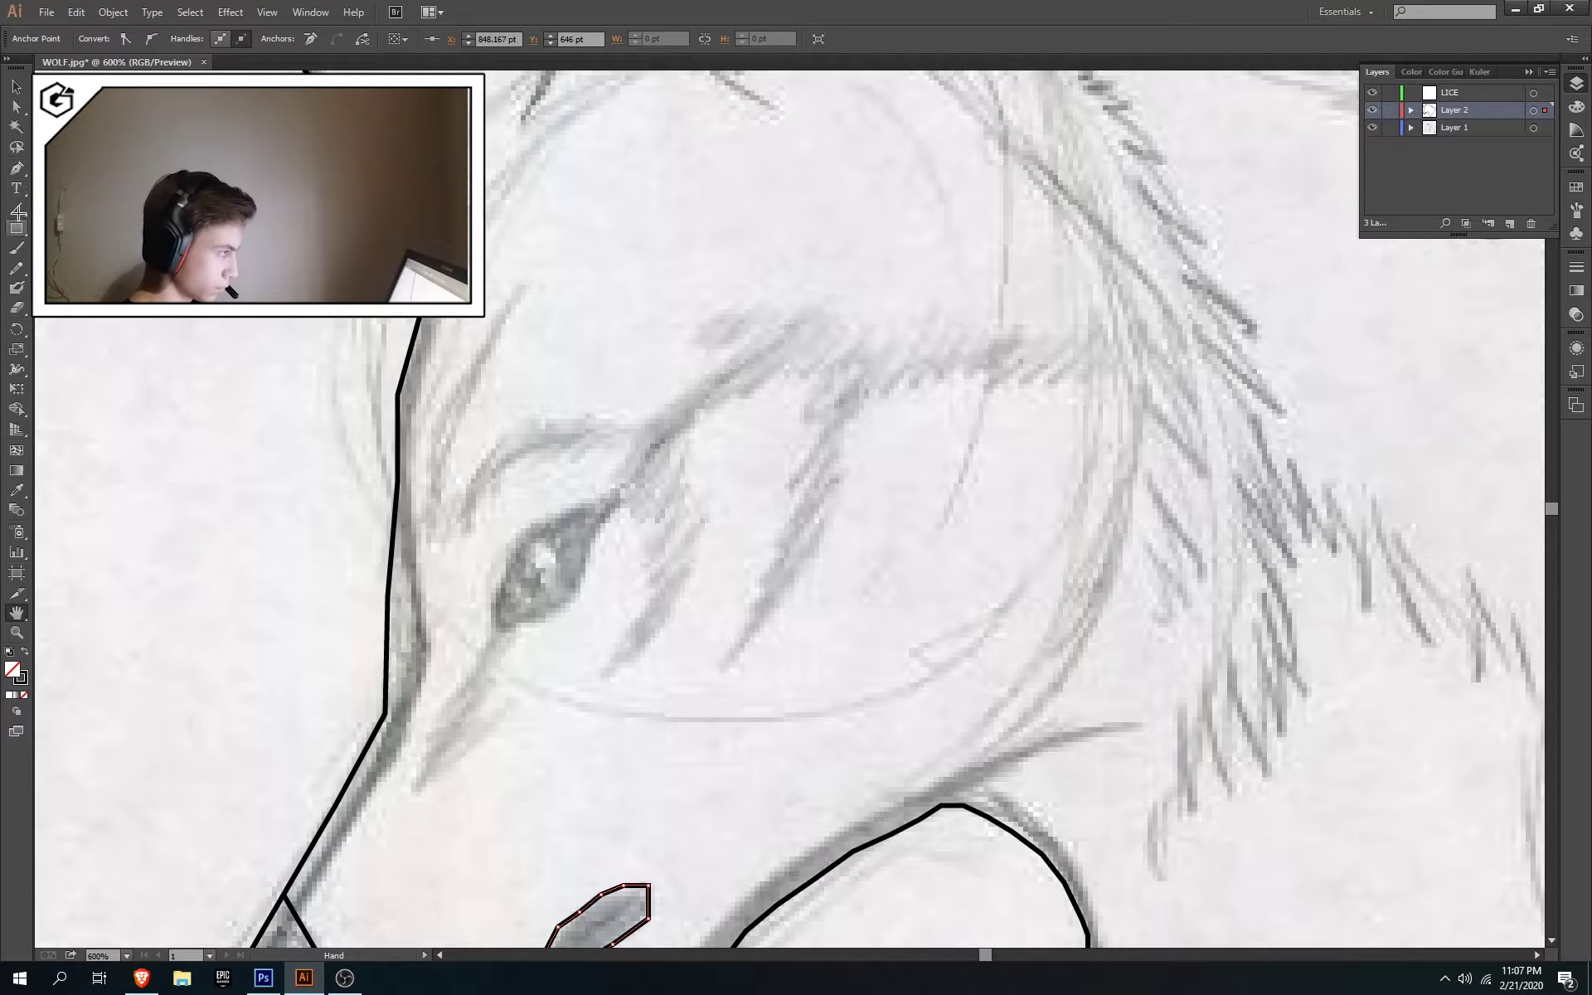
{"action": "left_click", "coordinate": [16, 169]}
{"action": "left_click", "coordinate": [493, 626]}
{"action": "left_click", "coordinate": [493, 596]}
{"action": "left_click", "coordinate": [503, 571]}
{"action": "left_click", "coordinate": [506, 547]}
{"action": "left_click", "coordinate": [523, 534]}
{"action": "left_click", "coordinate": [538, 521]}
{"action": "left_click", "coordinate": [564, 511]}
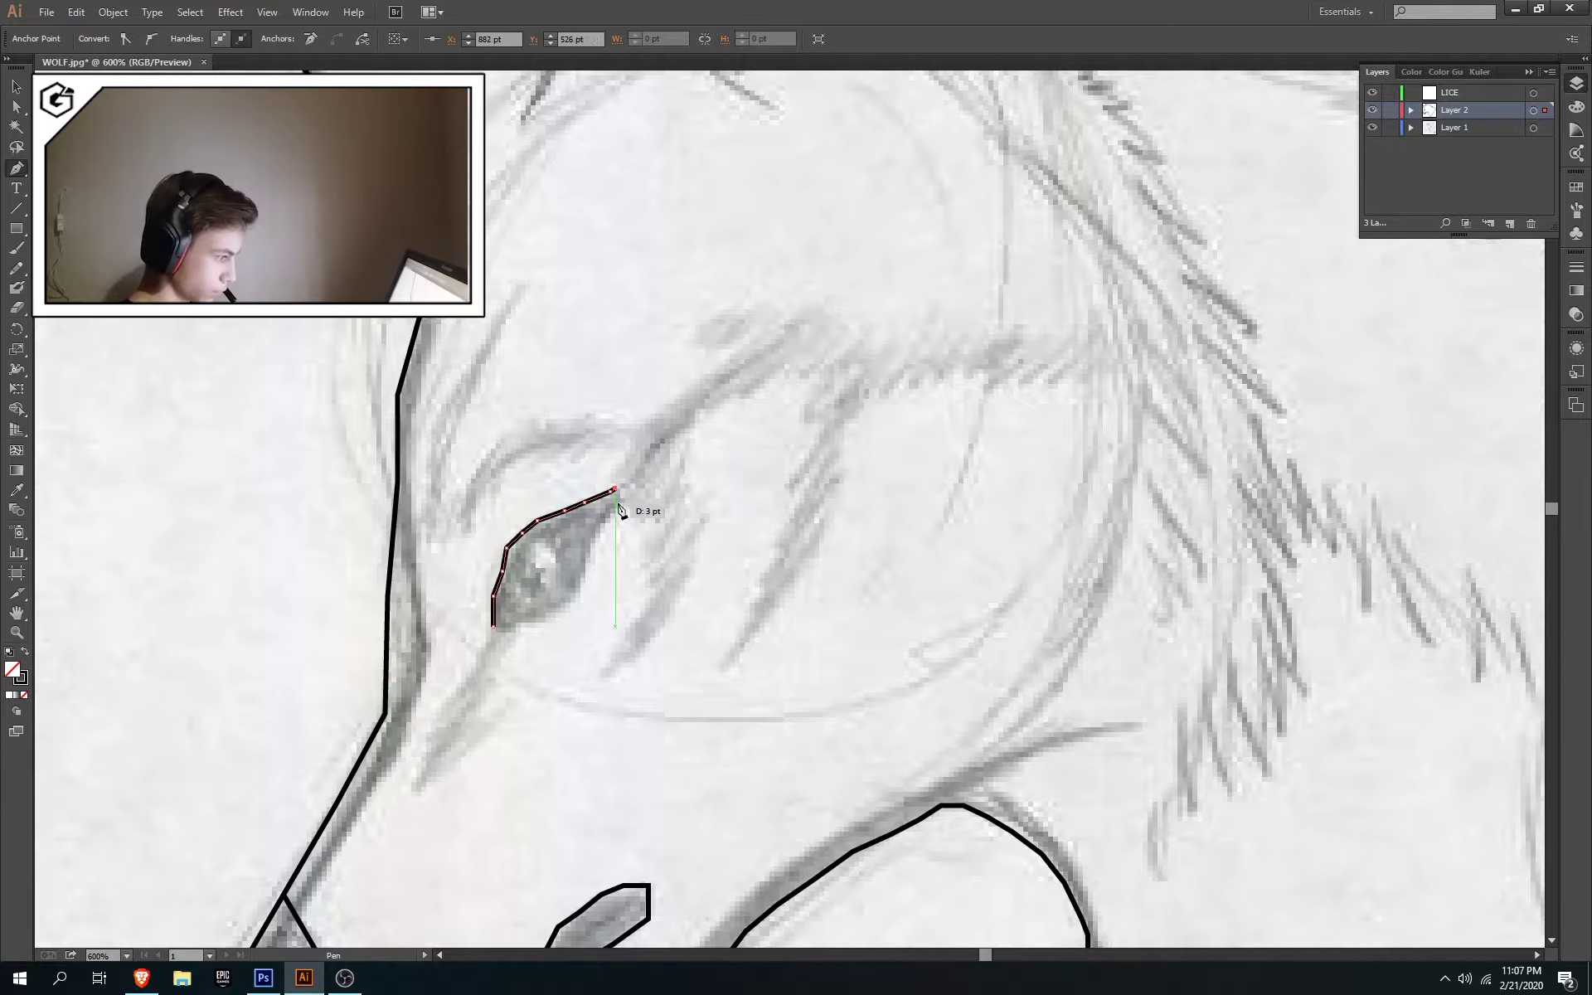
{"action": "left_click", "coordinate": [572, 597]}
{"action": "left_click", "coordinate": [552, 612]}
{"action": "left_click", "coordinate": [522, 624]}
Zoom out to the whole wolf and check a later point in the reference video
{"action": "left_click", "coordinate": [493, 627]}
{"action": "left_click_drag", "start_coordinate": [804, 587], "coordinate": [778, 639]}
{"action": "left_click", "coordinate": [835, 564], "text": "ctrl+alt"}
{"action": "left_click", "coordinate": [834, 564], "text": "ctrl+alt"}
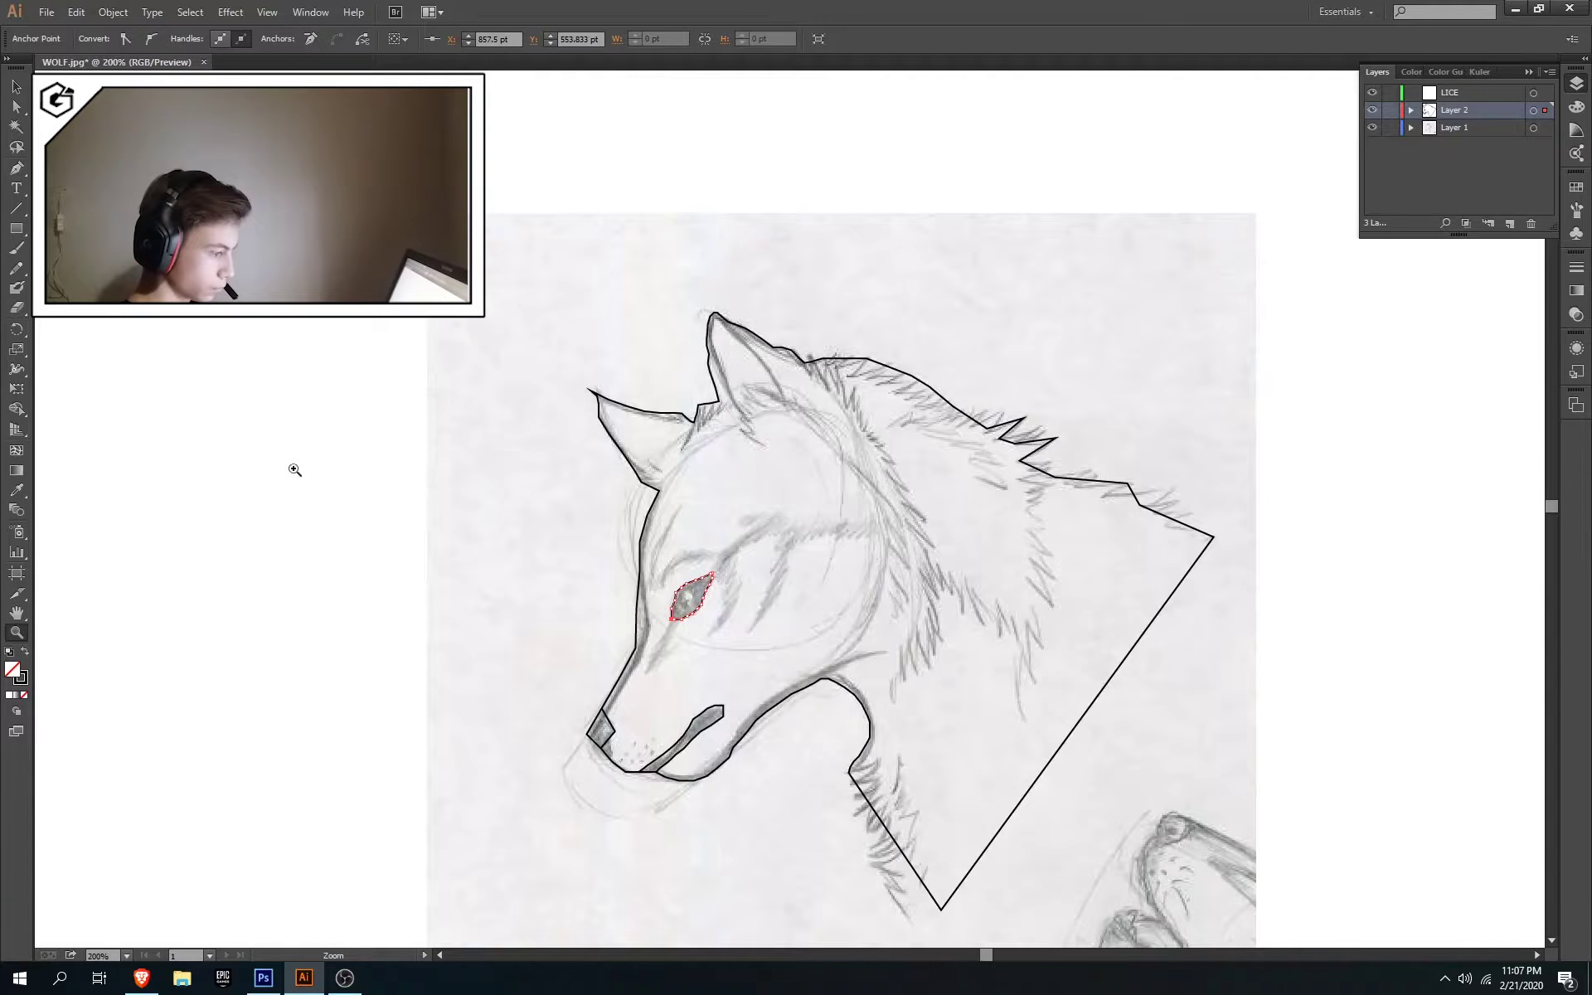
{"action": "key", "text": "alt+Tab"}
{"action": "left_click", "coordinate": [618, 818]}
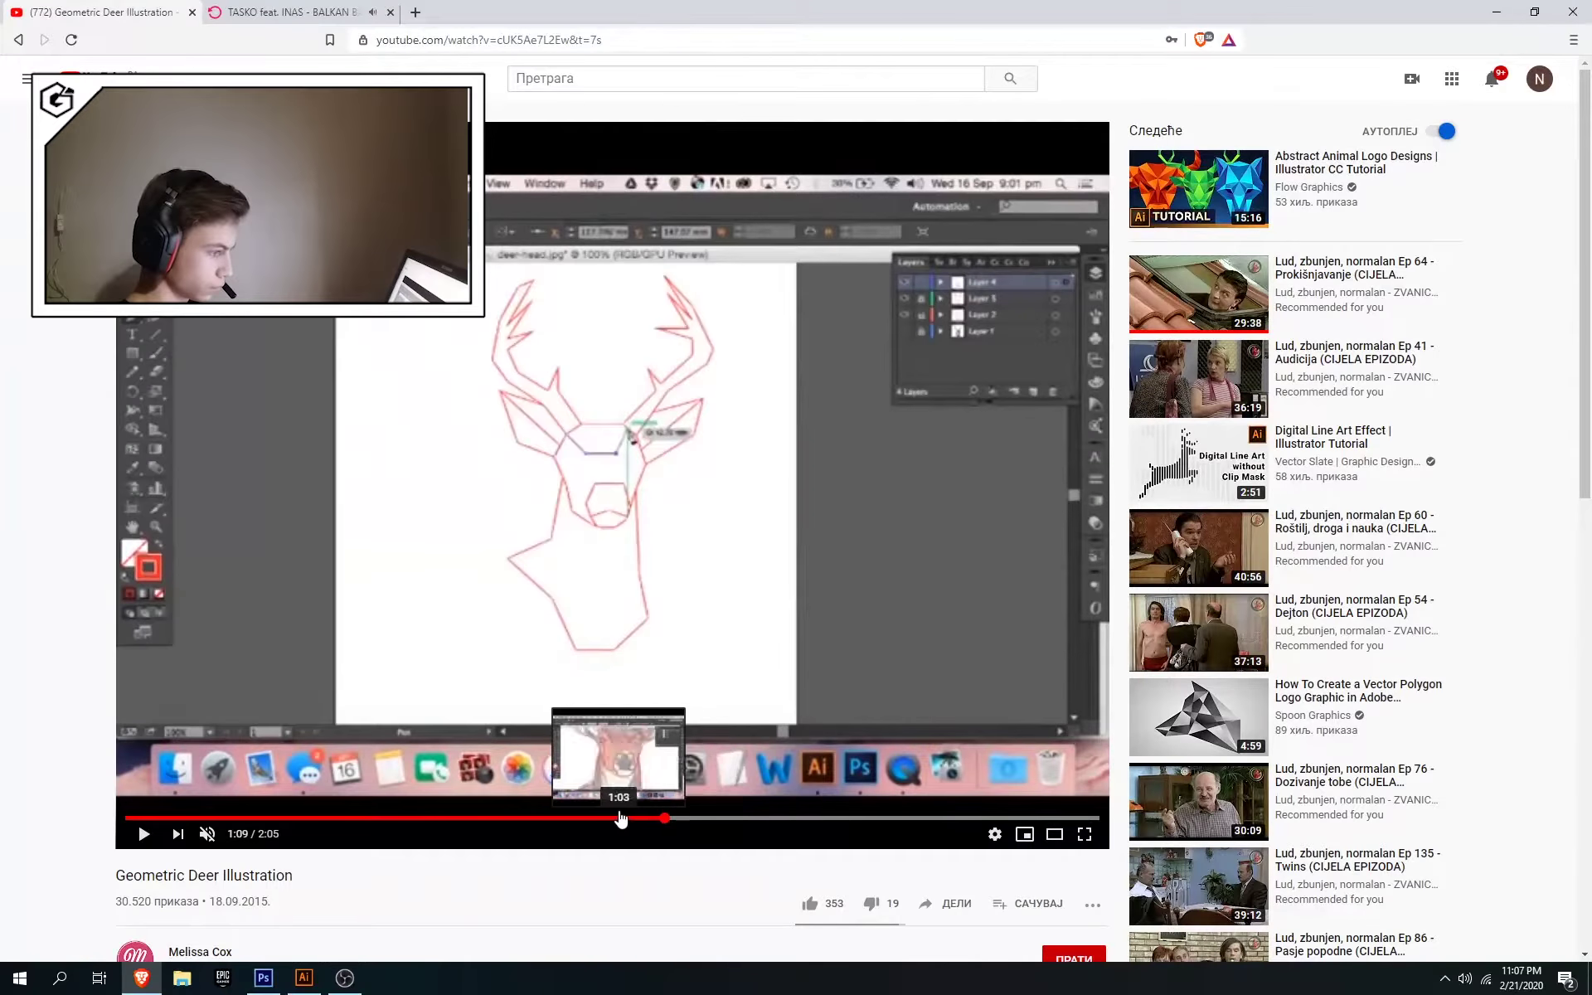
{"action": "key", "text": "alt+Tab"}
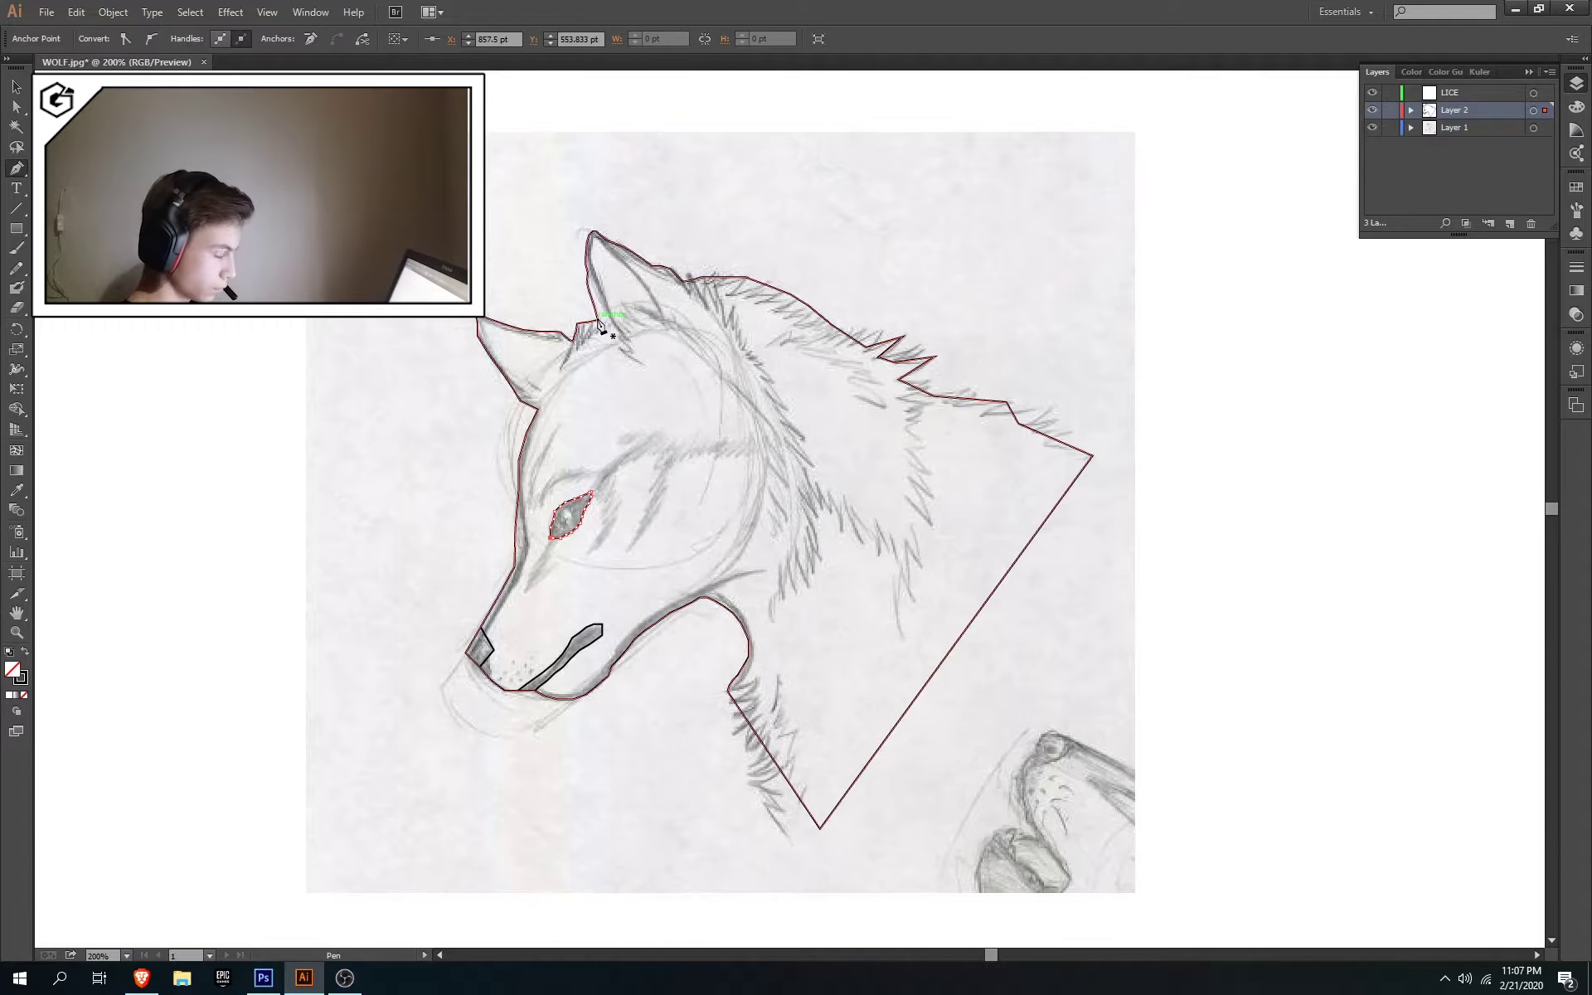
Draw a four-point line across the base of the ear
{"action": "left_click", "coordinate": [597, 320]}
{"action": "left_click", "coordinate": [626, 339]}
{"action": "left_click", "coordinate": [666, 320]}
{"action": "left_click", "coordinate": [683, 282]}
{"action": "key", "text": "p"}
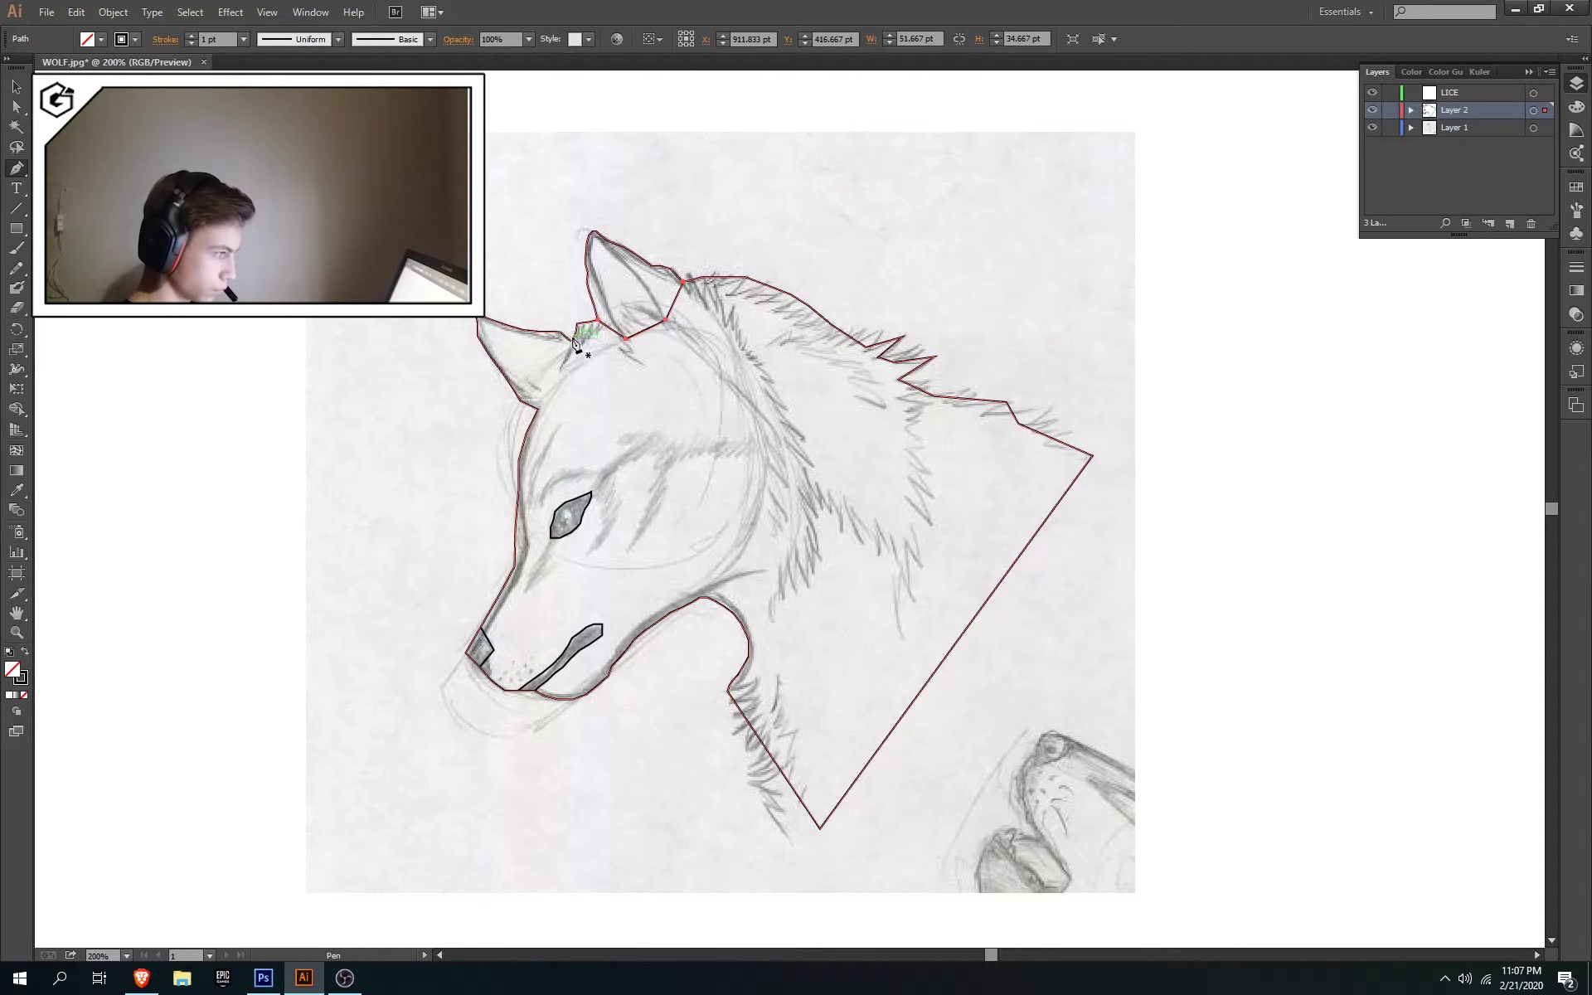
Trace a line down the edge of the other ear
{"action": "left_click", "coordinate": [572, 340]}
{"action": "left_click", "coordinate": [561, 368]}
{"action": "left_click", "coordinate": [536, 409]}
{"action": "left_click", "coordinate": [557, 377]}
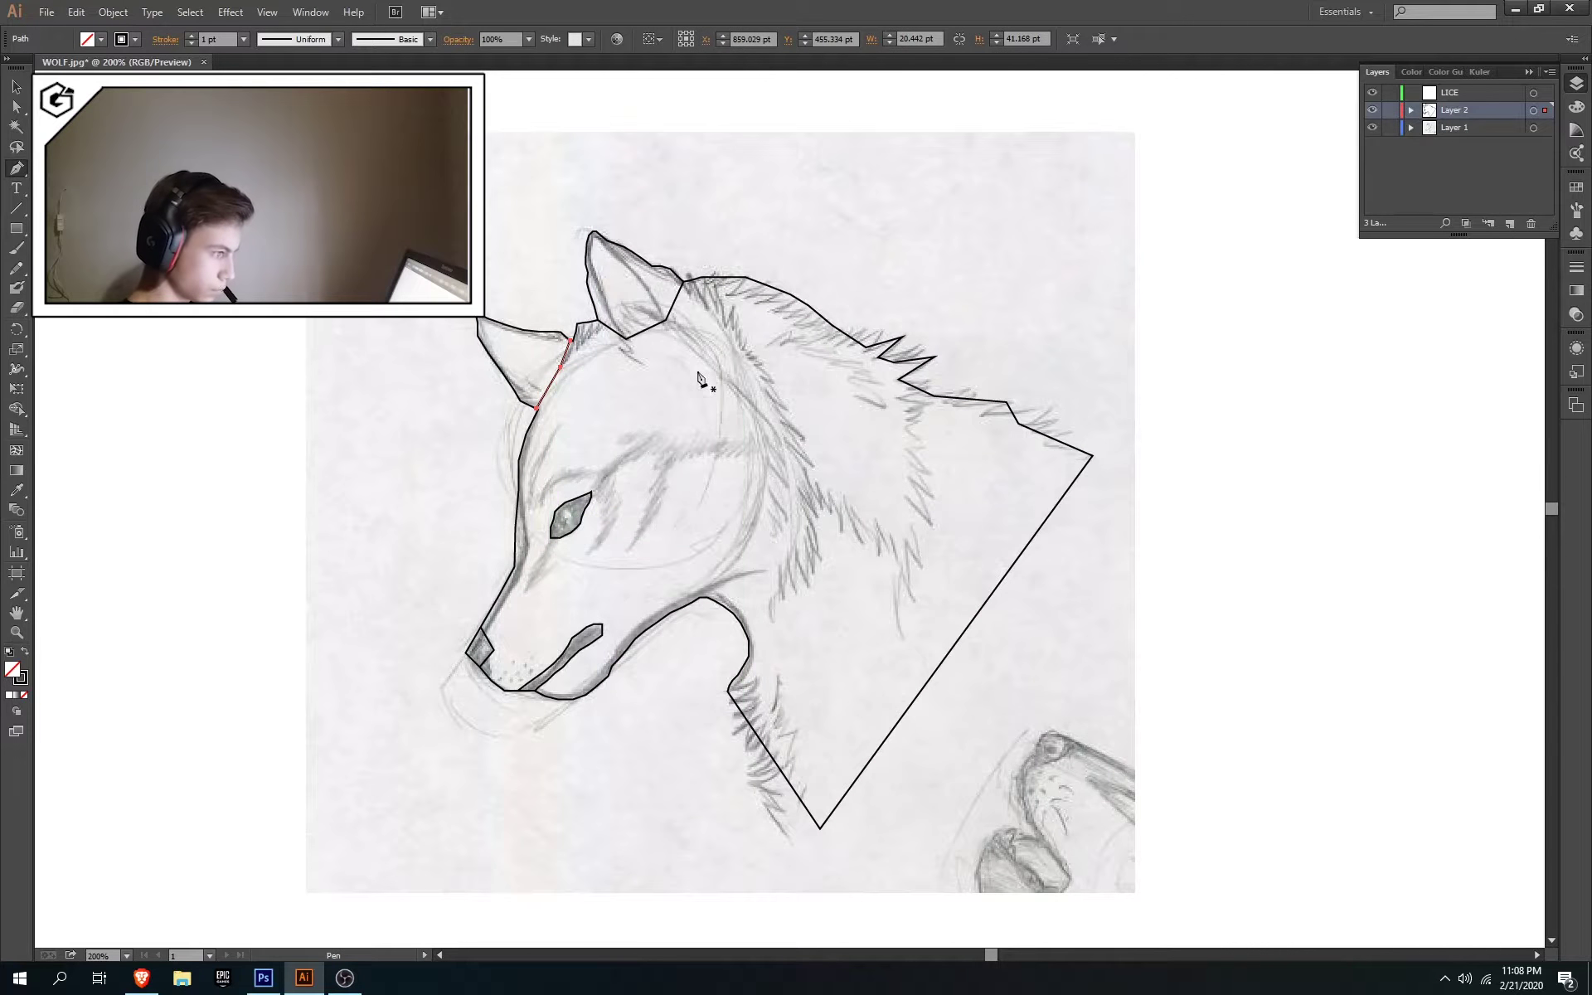
Trace a line down the neck fur and around the fur tip
{"action": "left_click", "coordinate": [899, 379]}
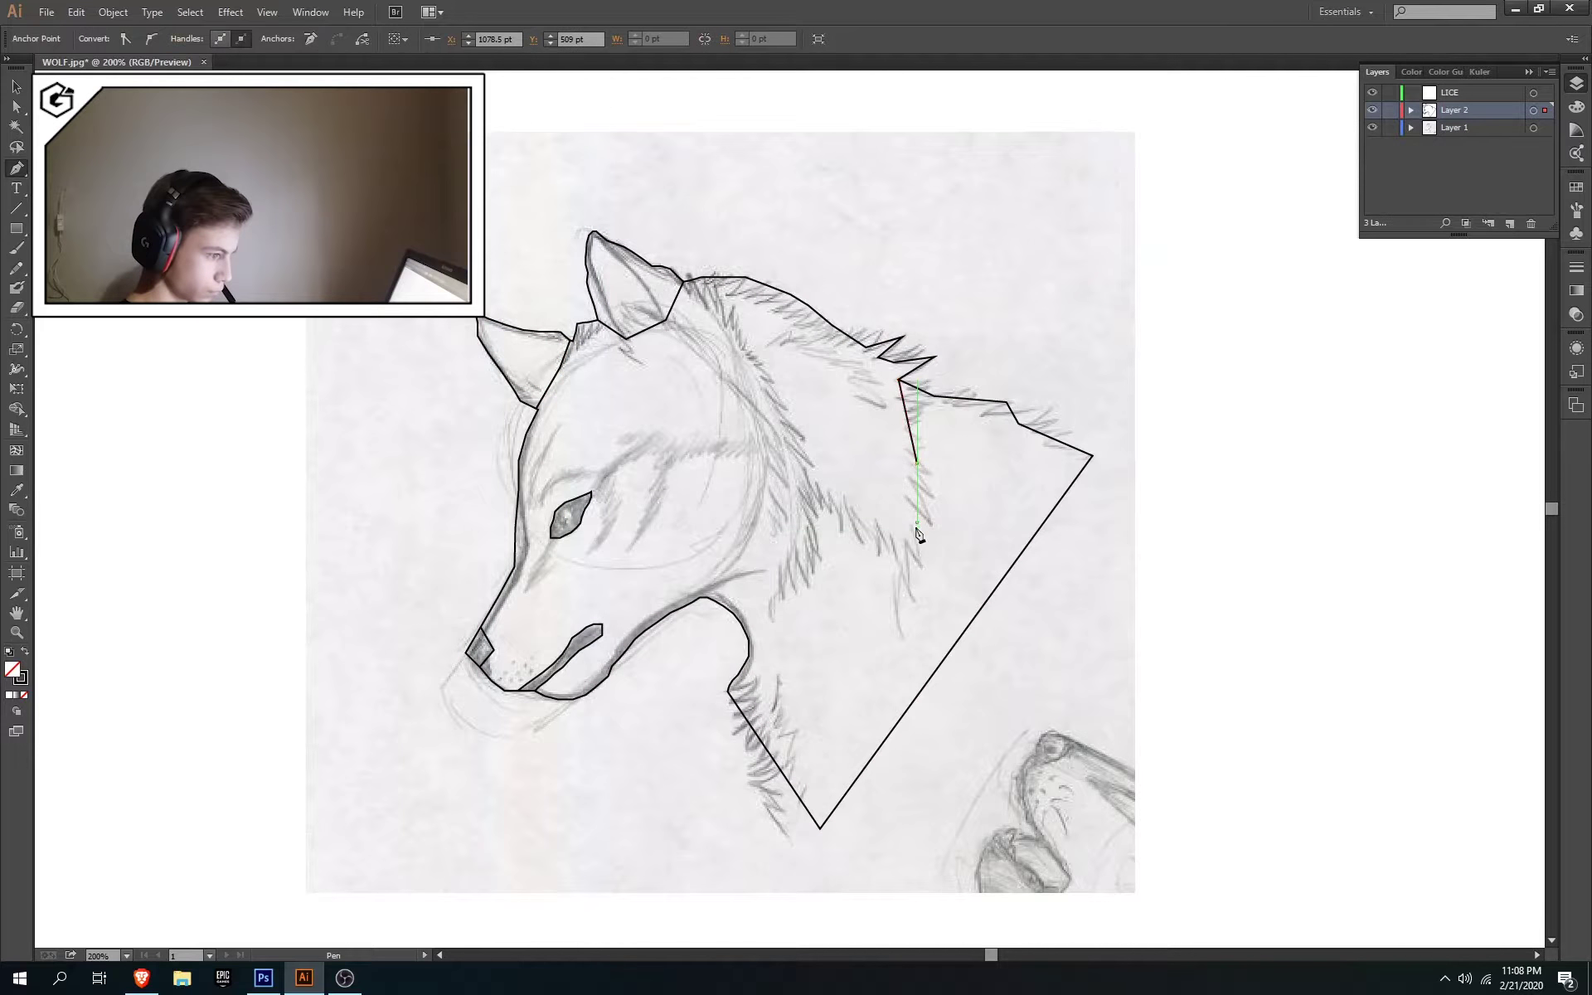
{"action": "left_click", "coordinate": [917, 460]}
{"action": "left_click", "coordinate": [916, 523]}
{"action": "left_click", "coordinate": [908, 572]}
{"action": "left_click", "coordinate": [898, 626]}
{"action": "left_click", "coordinate": [850, 523]}
{"action": "left_click", "coordinate": [816, 488]}
{"action": "left_click", "coordinate": [816, 529]}
{"action": "left_click", "coordinate": [816, 575]}
Carry the fur line back upward and join it to the ear
{"action": "left_click", "coordinate": [799, 589]}
{"action": "left_click", "coordinate": [780, 593]}
{"action": "left_click", "coordinate": [785, 561]}
{"action": "left_click", "coordinate": [791, 530]}
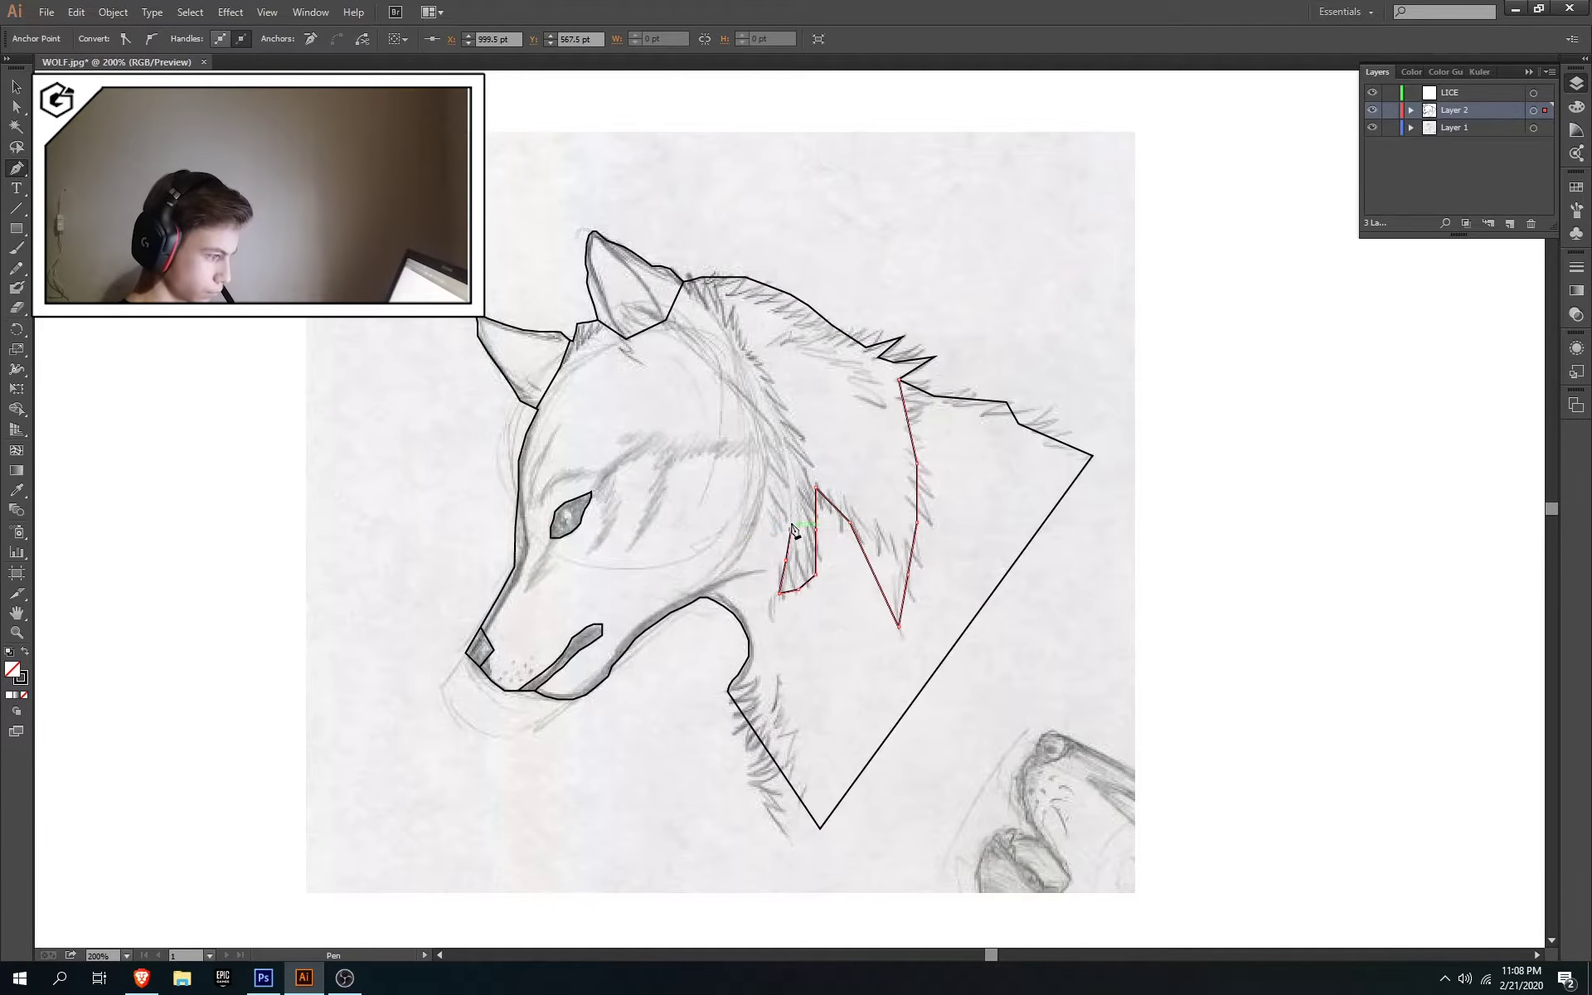
{"action": "left_click", "coordinate": [787, 470]}
{"action": "left_click", "coordinate": [683, 284]}
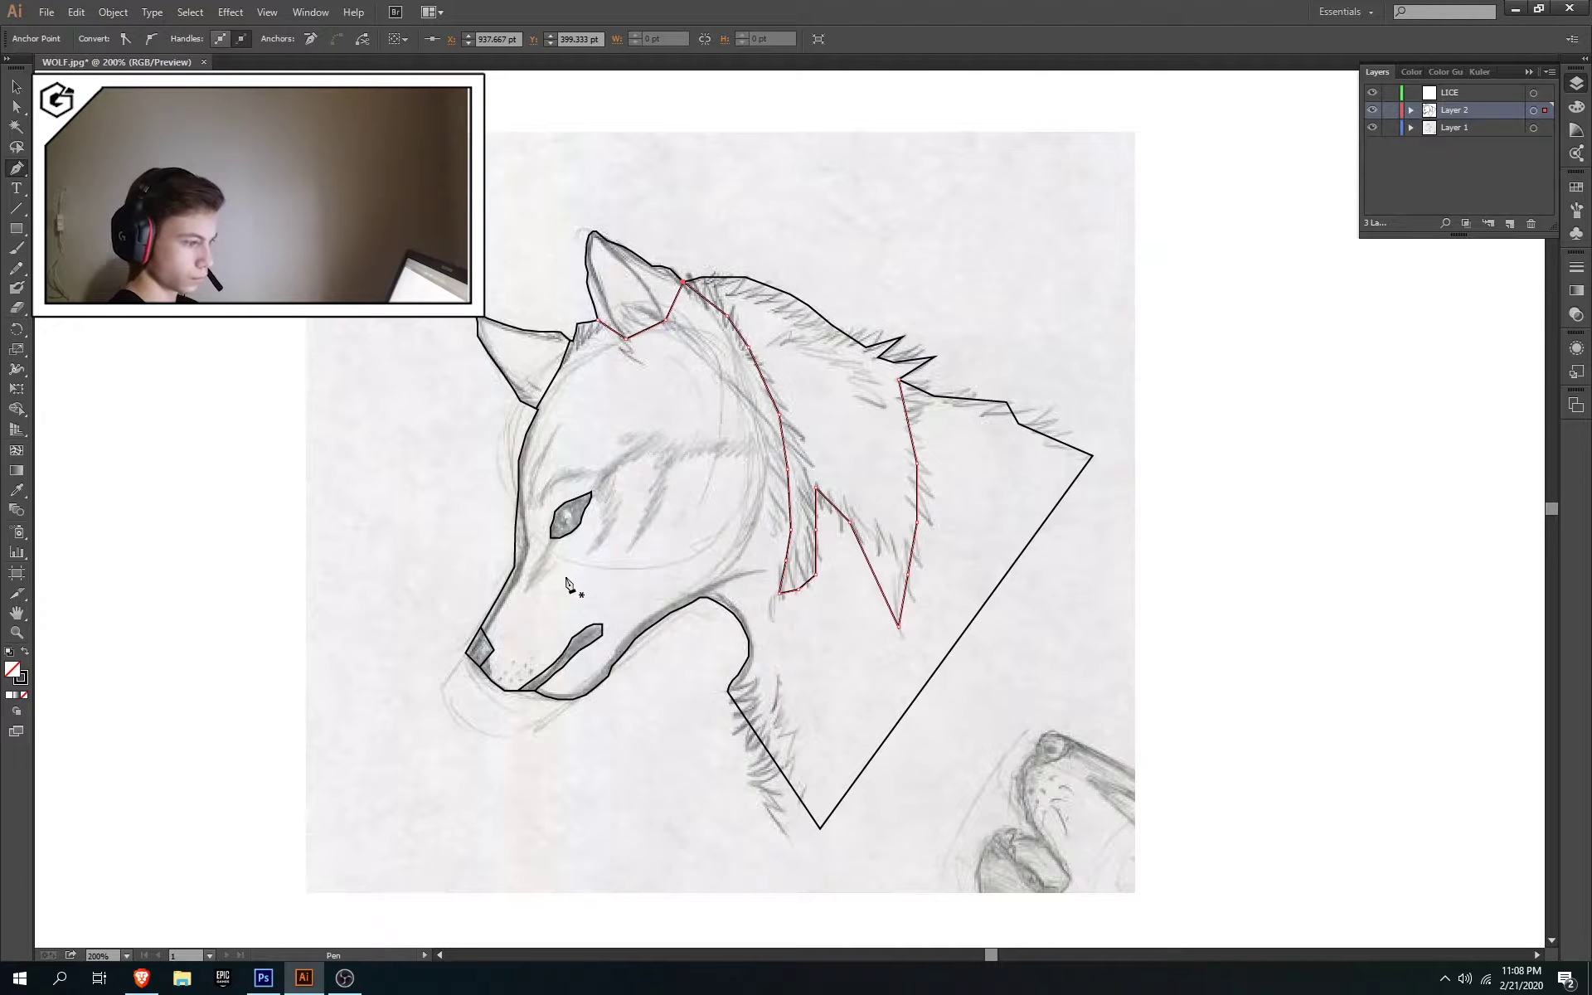
Delete the ear path and redraw the line across the ear base
{"action": "key", "text": "Delete"}
{"action": "key", "text": "Delete"}
{"action": "left_click", "coordinate": [598, 321]}
{"action": "left_click", "coordinate": [622, 331]}
{"action": "left_click", "coordinate": [661, 315]}
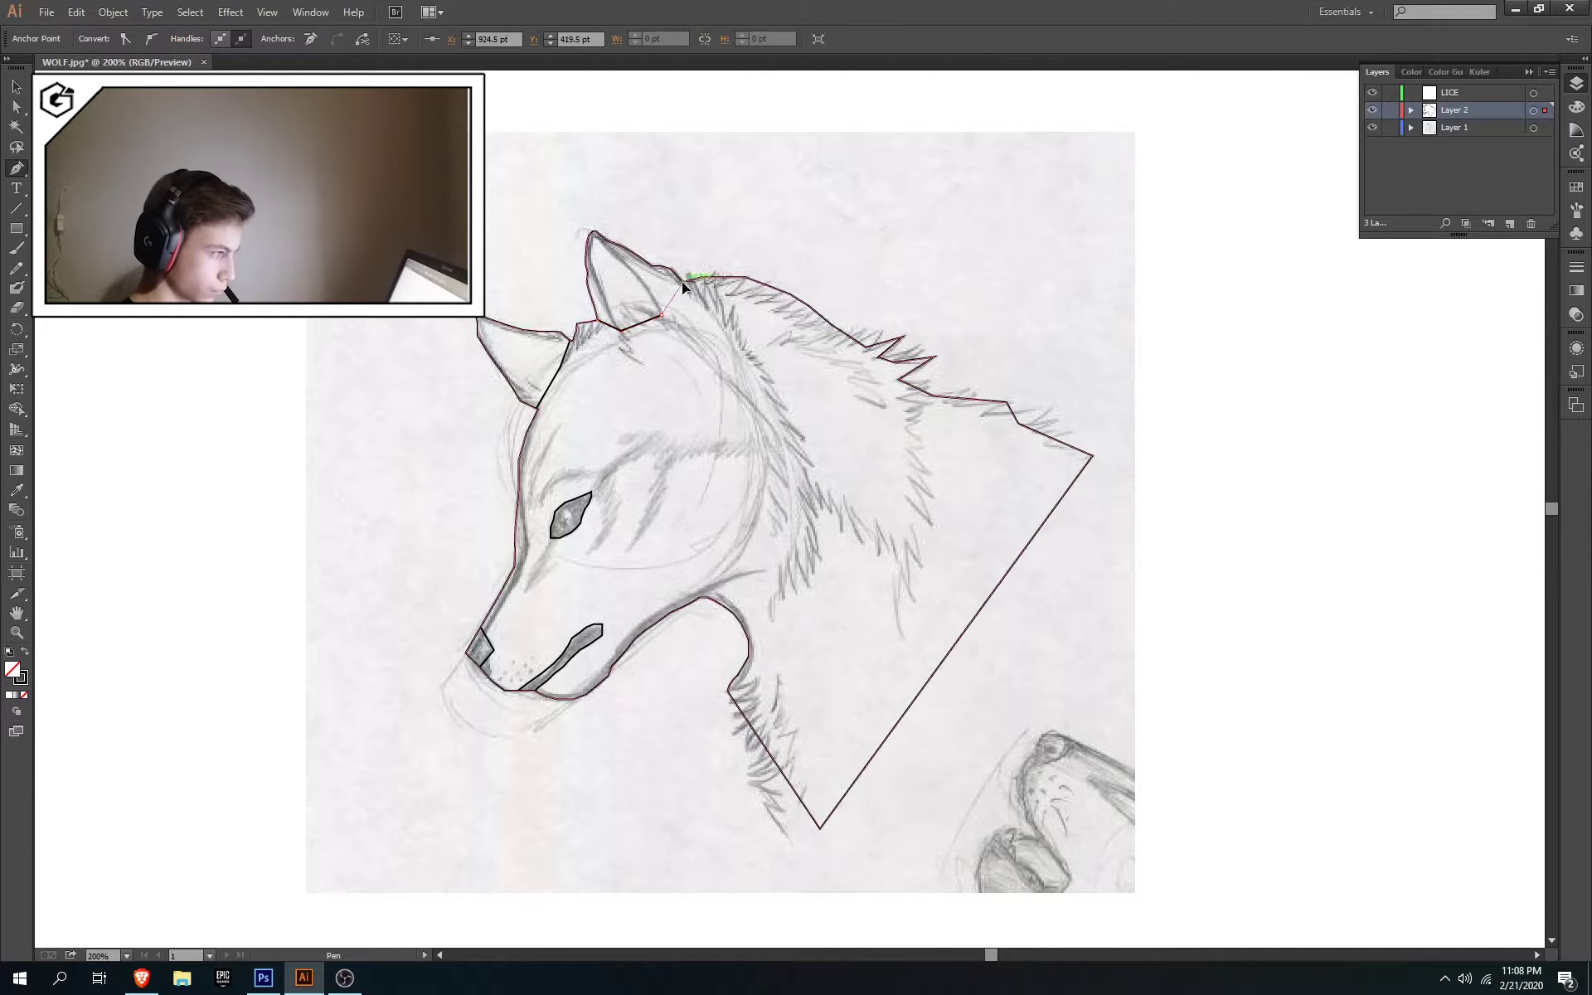
{"action": "left_click", "coordinate": [683, 283]}
Add Layer 4 above LICE, make it active, and compare the lines against the sketch
{"action": "left_click", "coordinate": [1509, 223]}
{"action": "left_click_drag", "start_coordinate": [1458, 110], "coordinate": [1465, 86]}
{"action": "left_click", "coordinate": [1463, 93]}
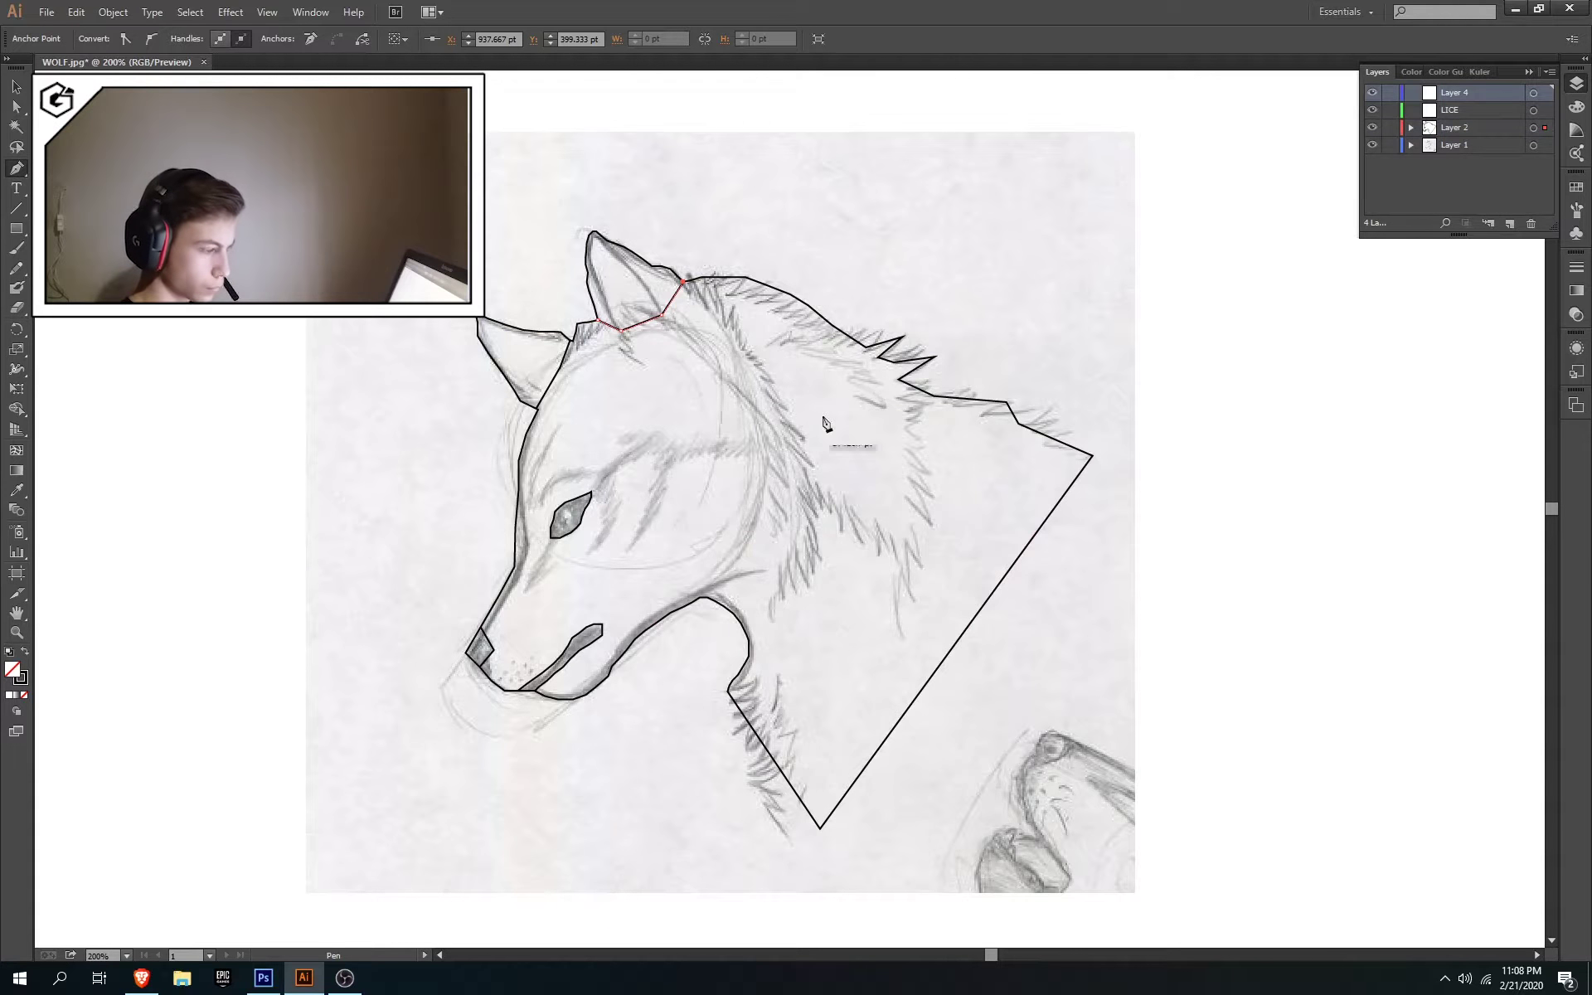
{"action": "left_click", "coordinate": [1373, 145]}
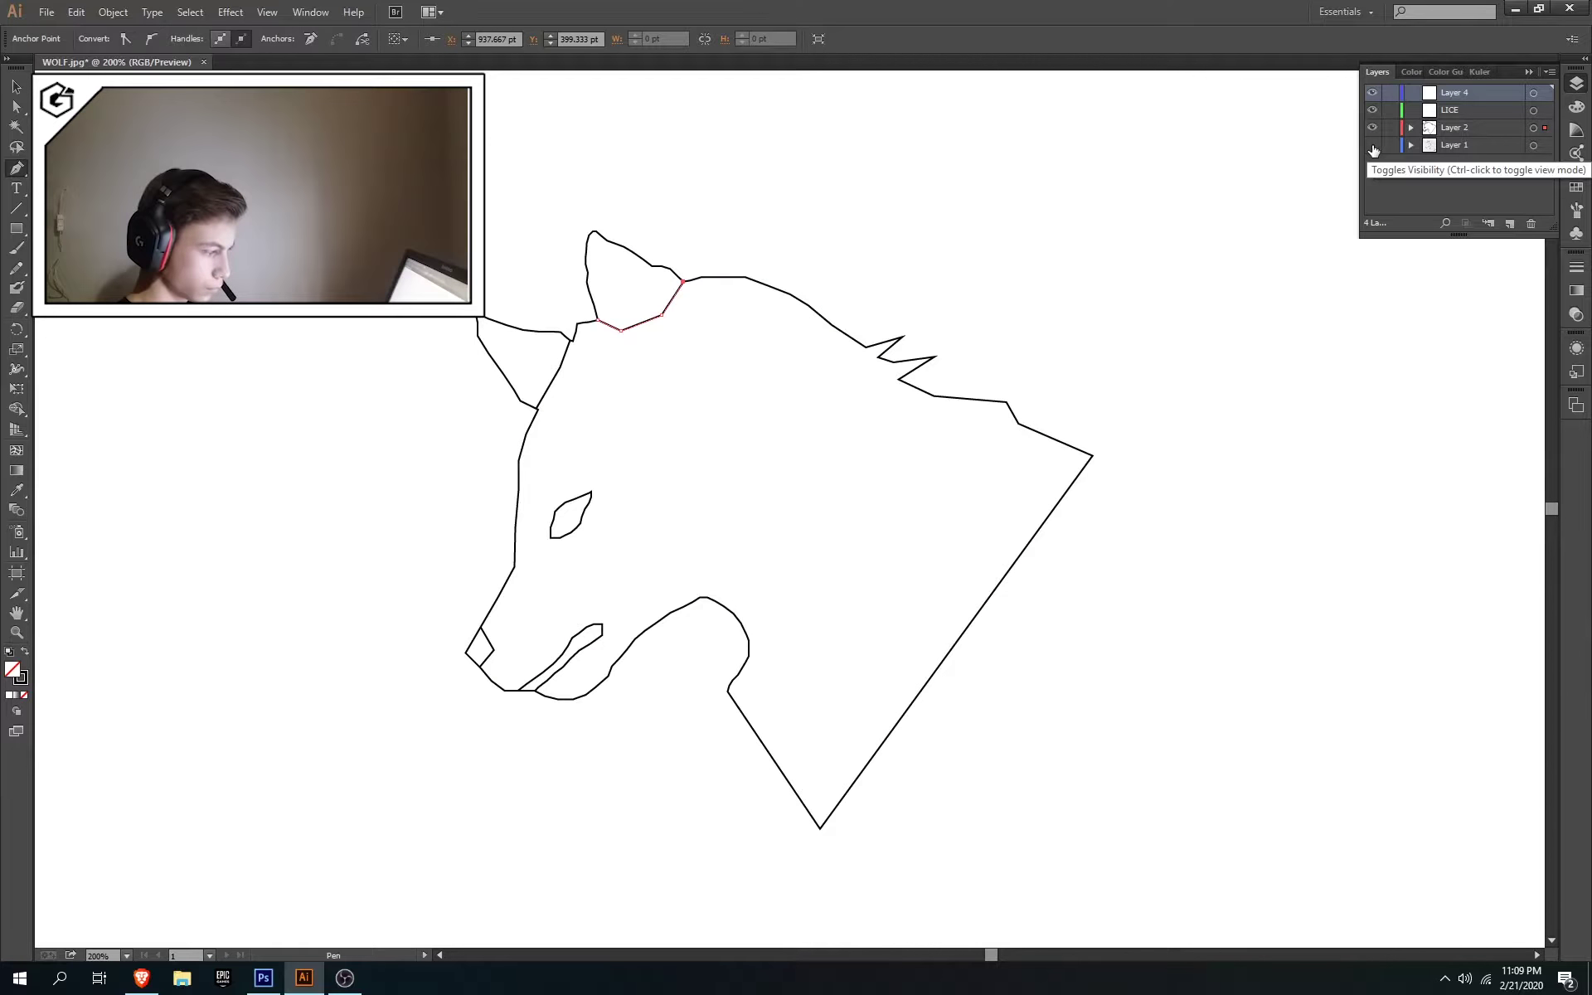
{"action": "left_click", "coordinate": [1373, 145]}
{"action": "left_click", "coordinate": [519, 502]}
Undo the stray ear-to-forehead segment and outline the mask shape around the eye
{"action": "key", "text": "ctrl+z"}
{"action": "key", "text": "Escape"}
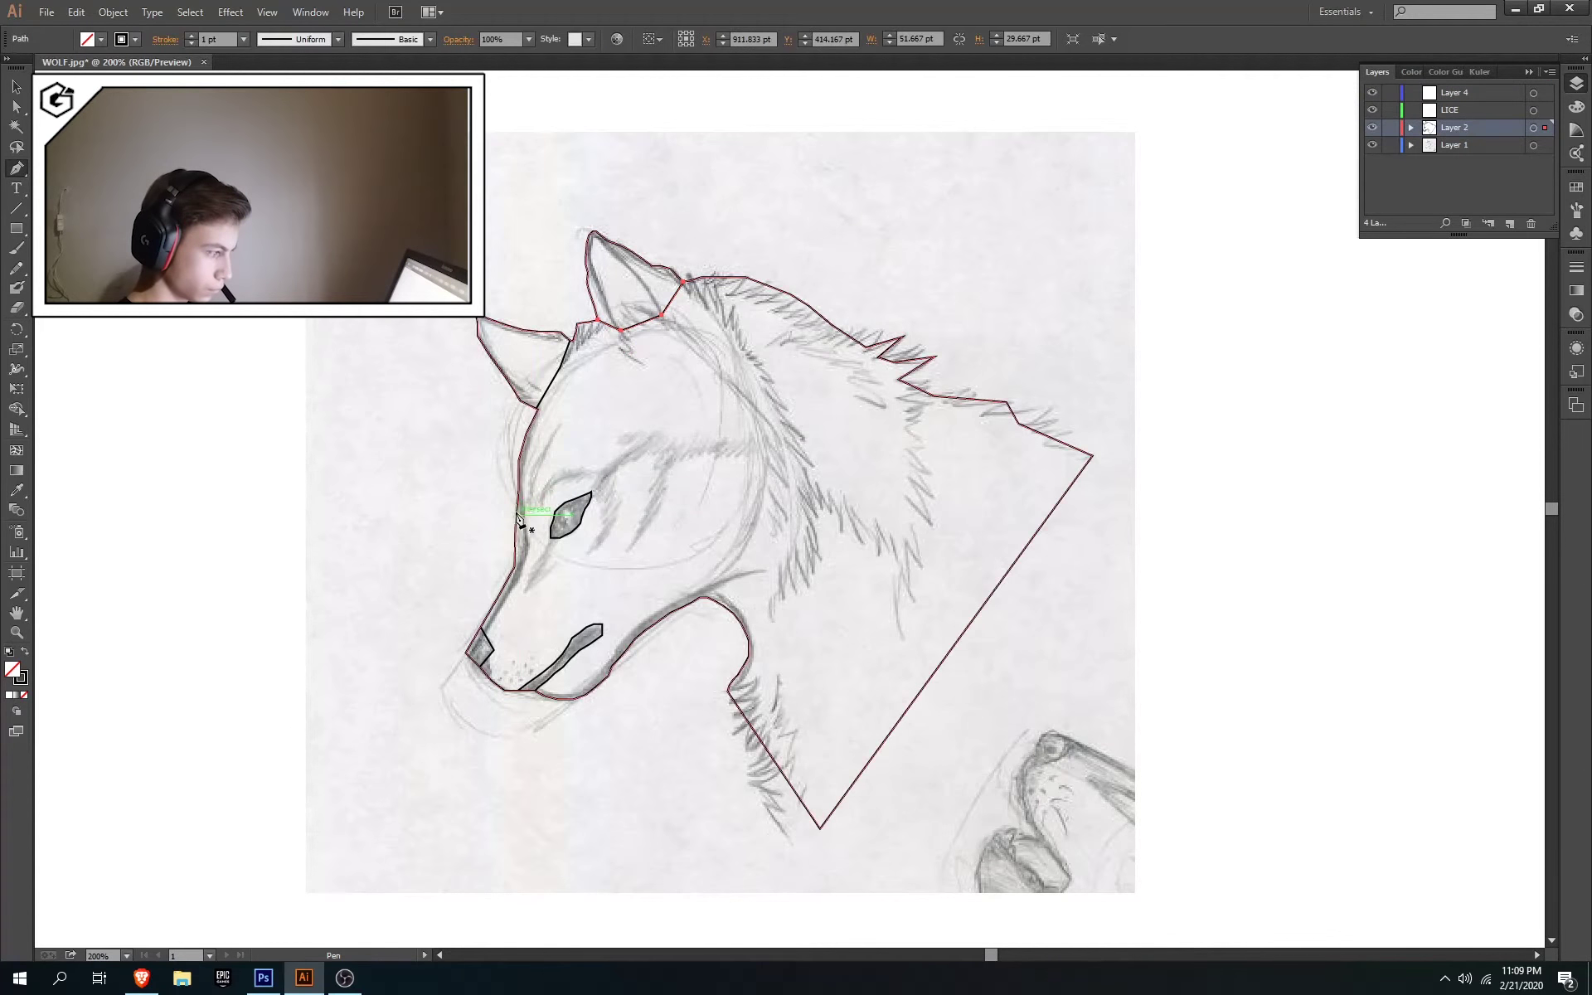
{"action": "left_click", "coordinate": [518, 502]}
{"action": "left_click", "coordinate": [562, 480]}
{"action": "left_click", "coordinate": [591, 471]}
{"action": "left_click", "coordinate": [610, 487]}
{"action": "left_click", "coordinate": [514, 568]}
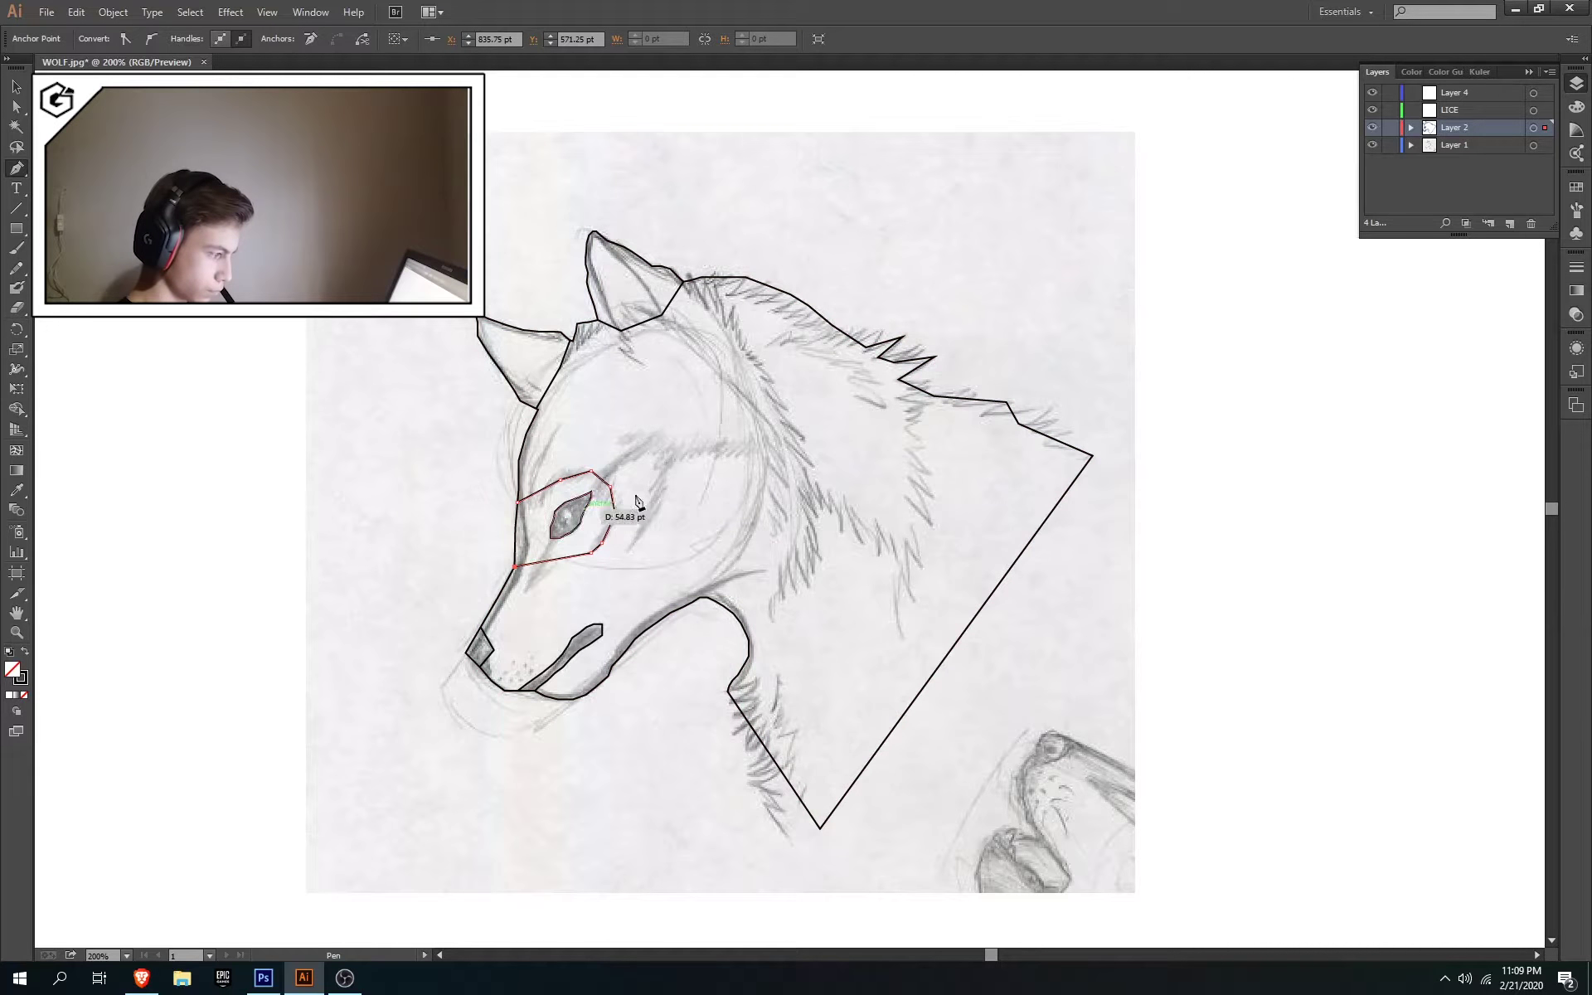
Draw the forehead facet from the ear base to the eye mask, back of forehead and ear
{"action": "left_click", "coordinate": [621, 330]}
{"action": "key", "text": "ctrl+z"}
{"action": "left_click", "coordinate": [621, 330]}
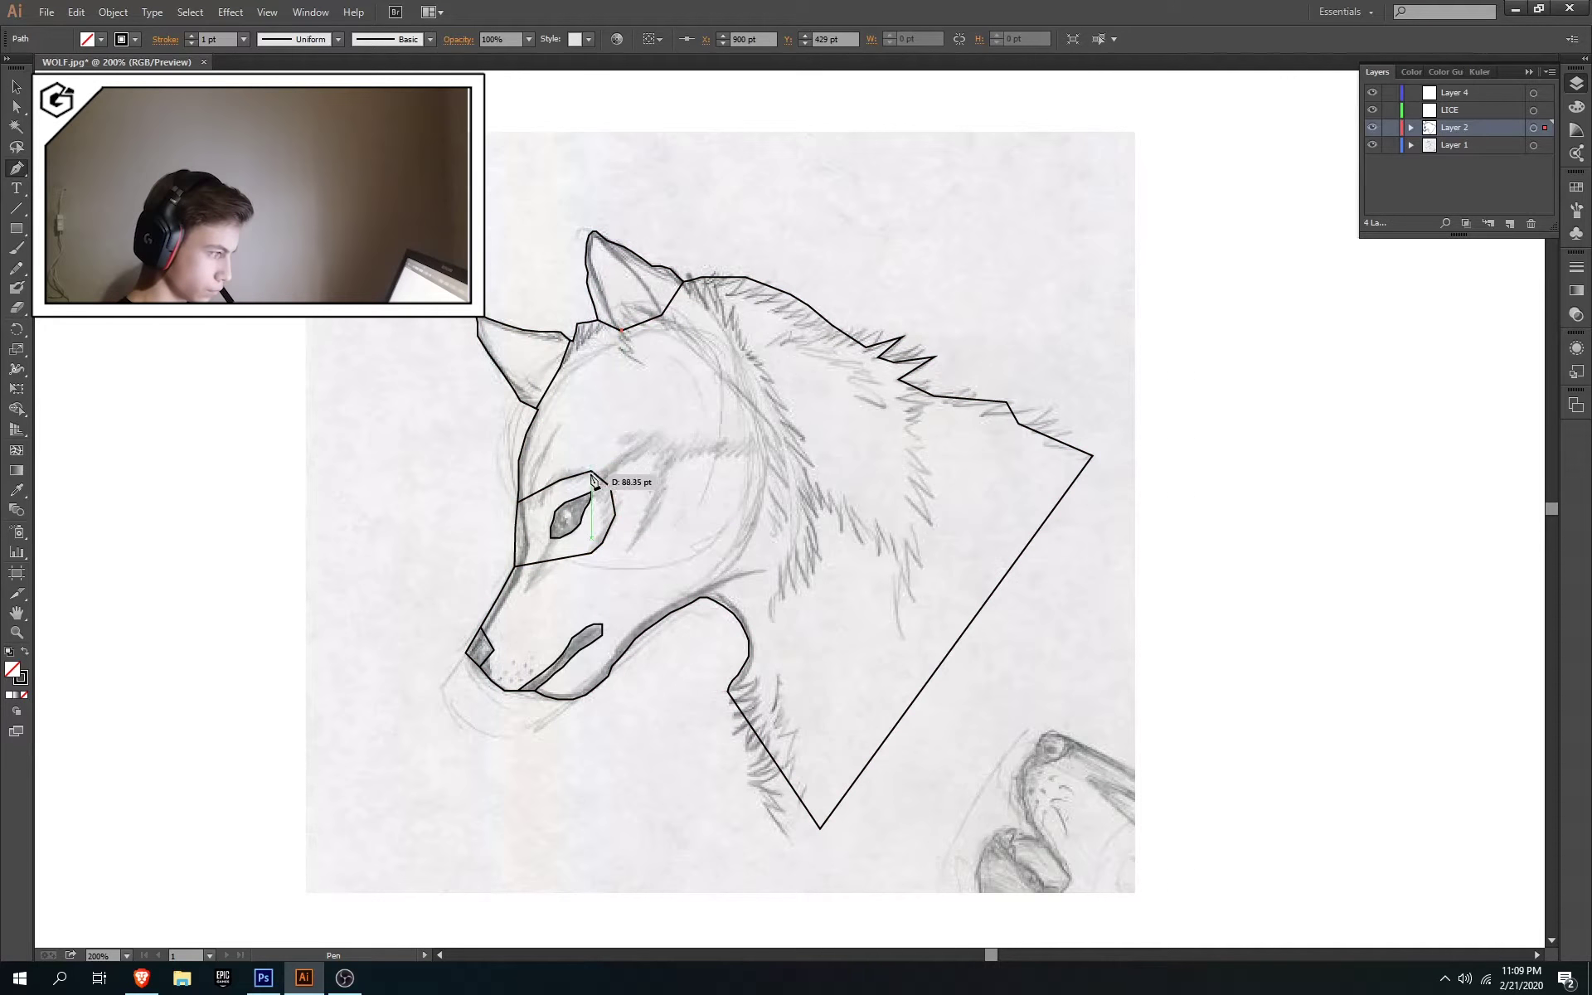
{"action": "left_click", "coordinate": [591, 474]}
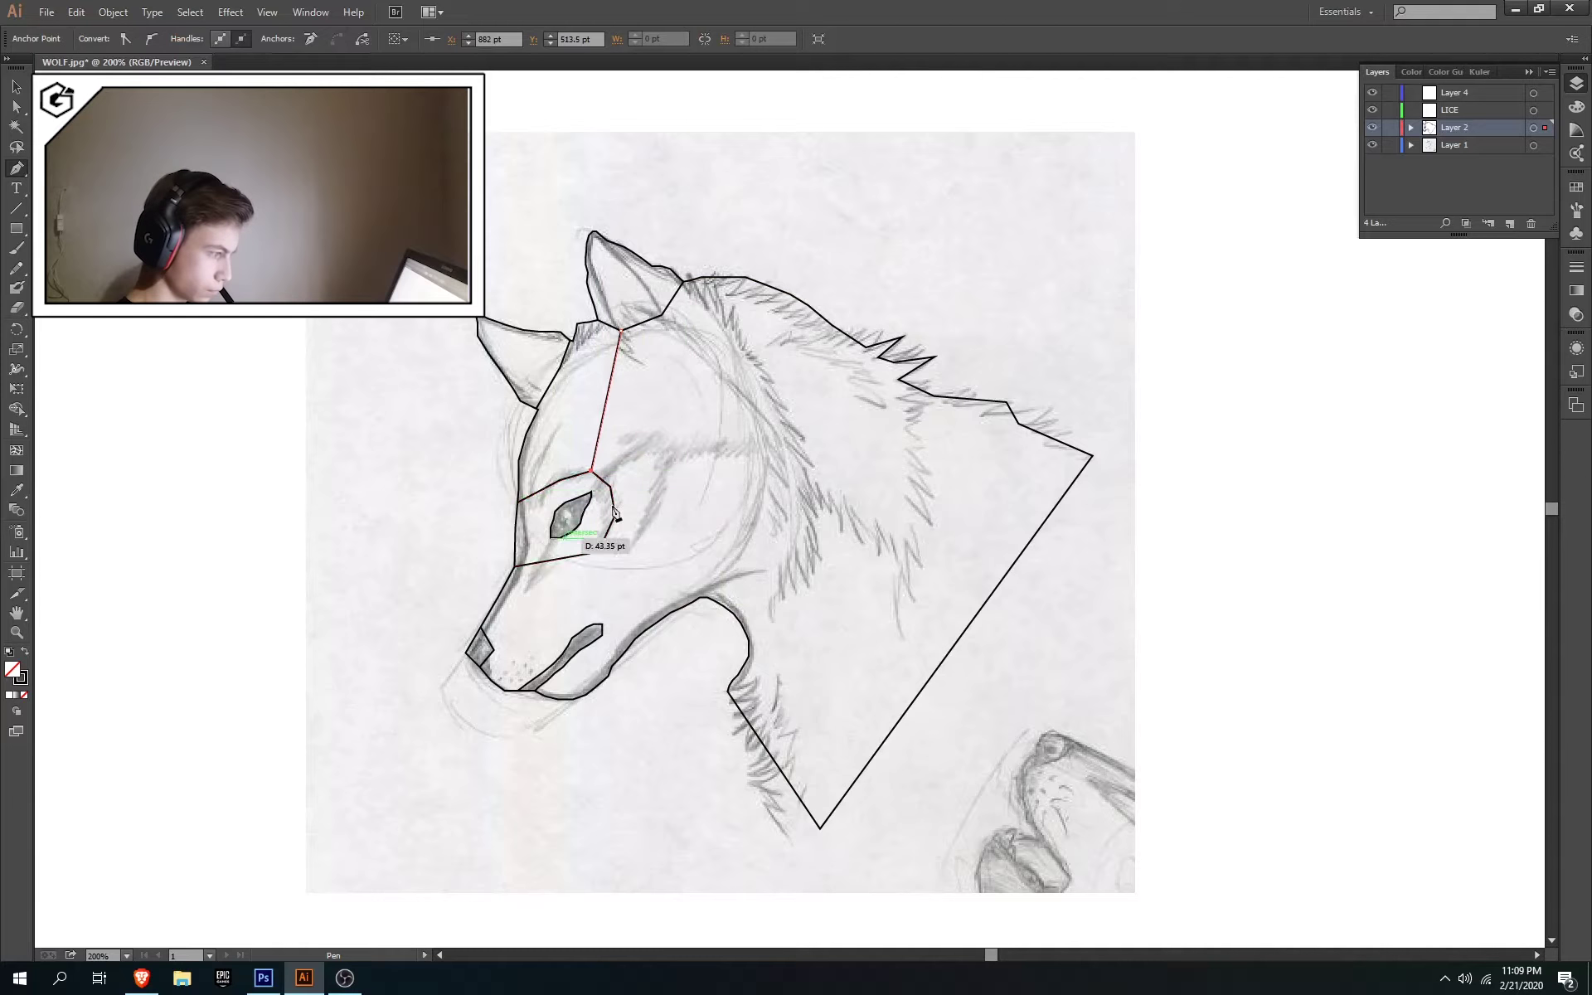
{"action": "left_click", "coordinate": [779, 449]}
{"action": "left_click", "coordinate": [683, 282]}
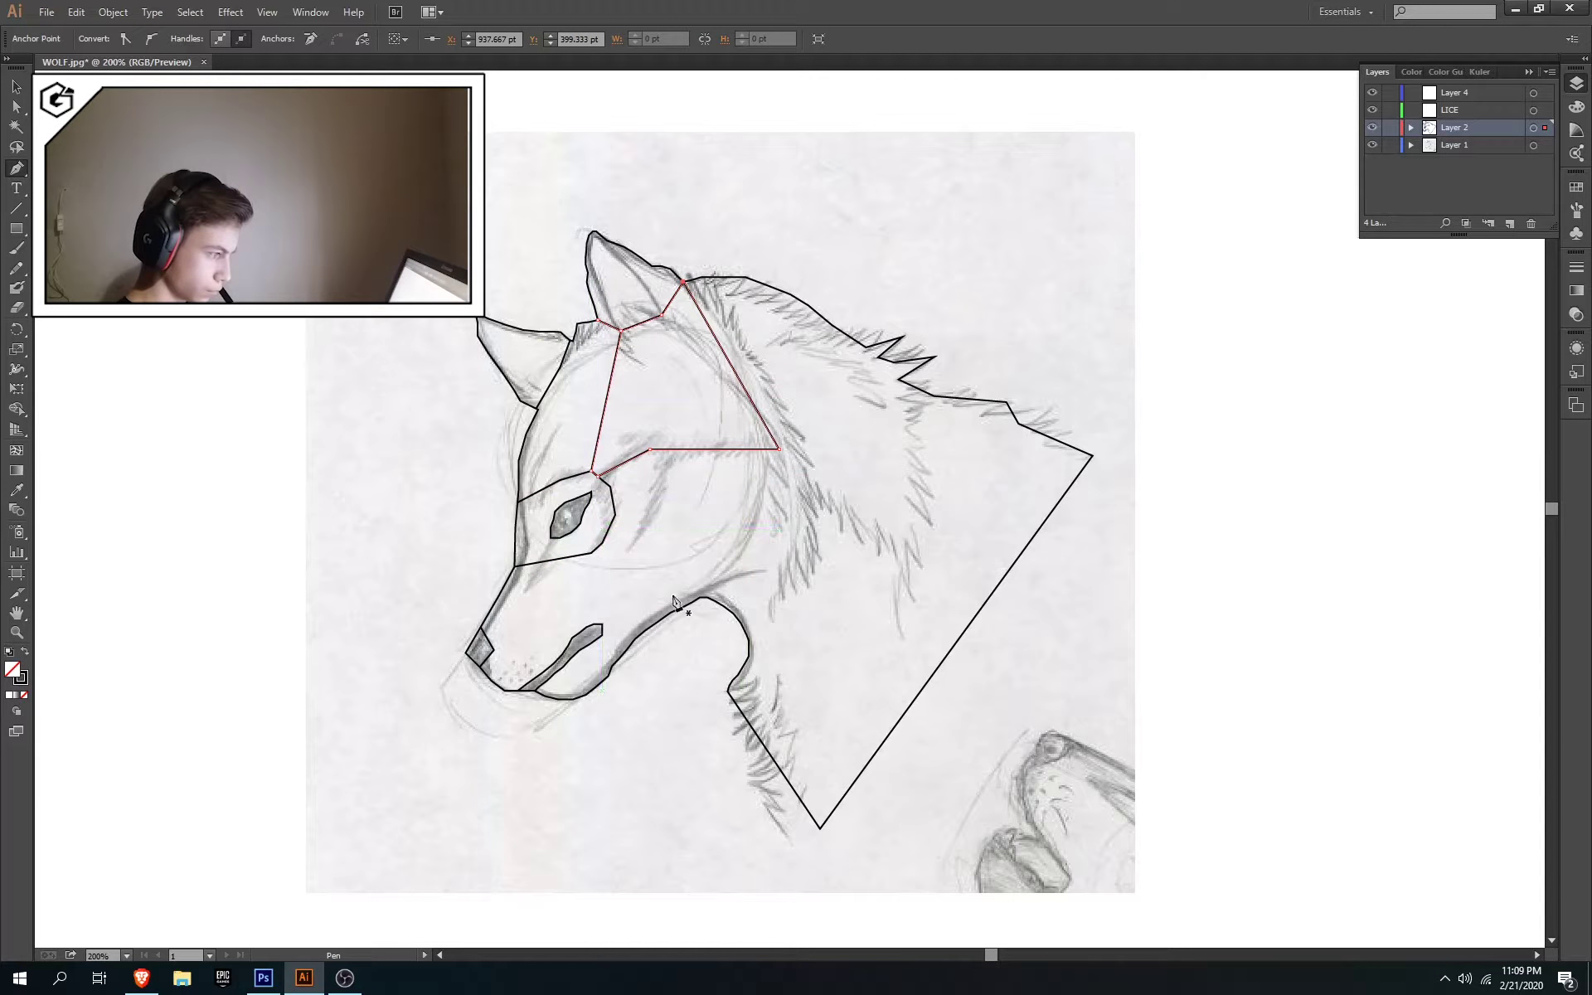
Draw the closed cheek stripe sliver beside the eye
{"action": "left_click", "coordinate": [628, 548]}
{"action": "left_click", "coordinate": [664, 498]}
{"action": "left_click", "coordinate": [673, 449]}
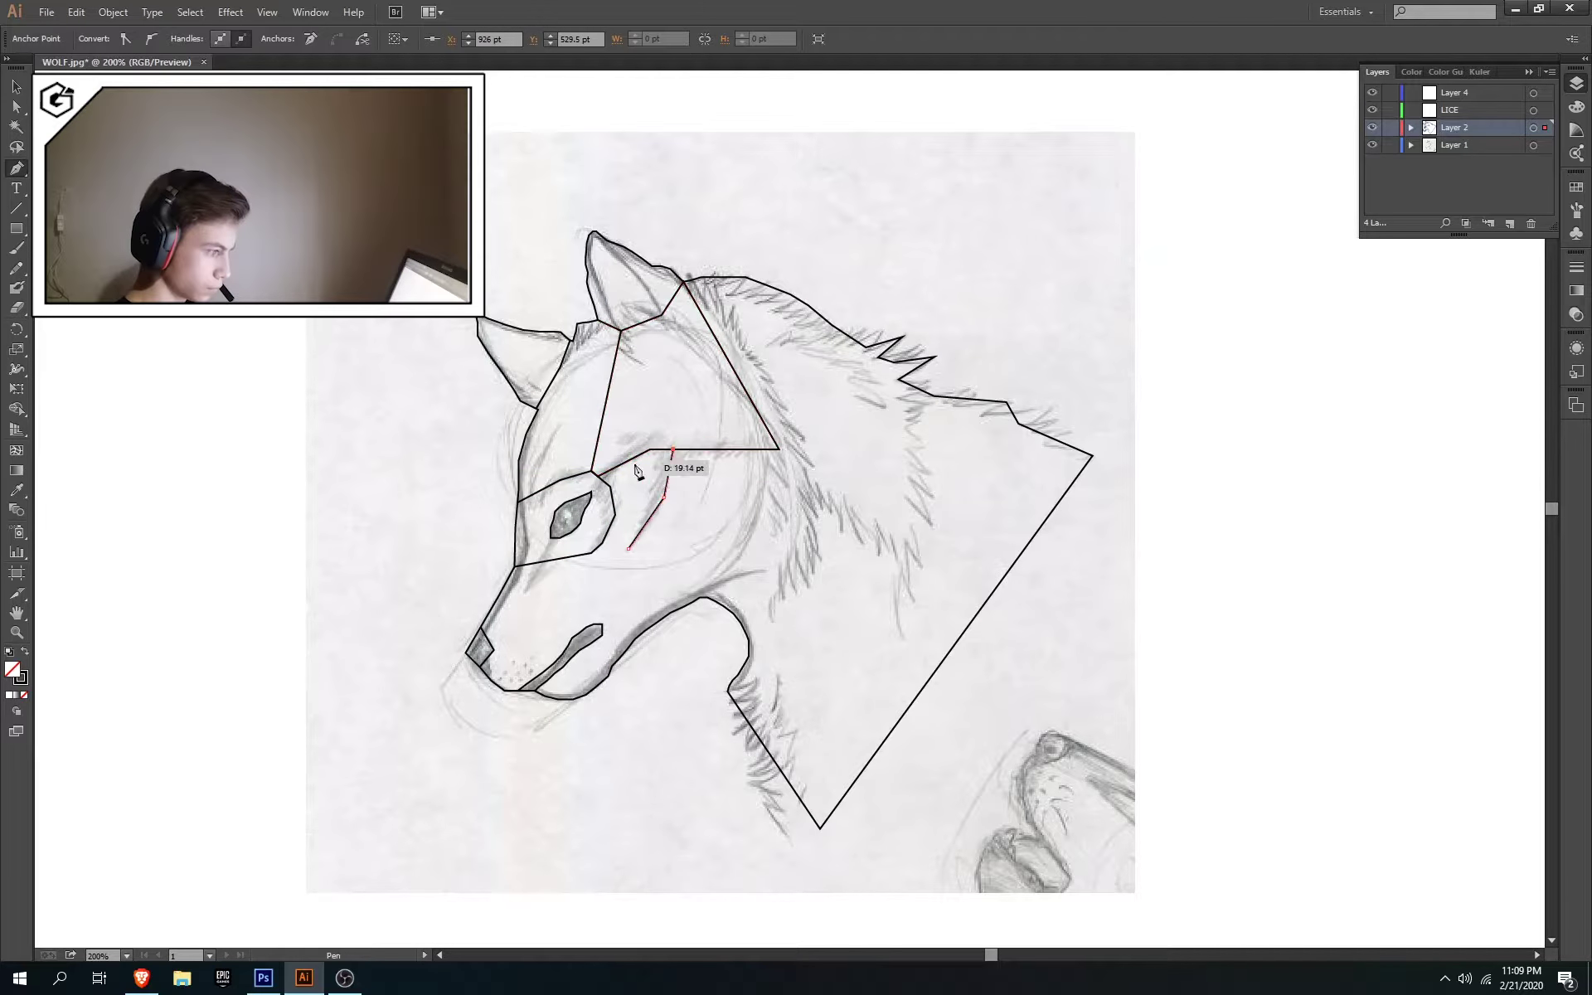
{"action": "left_click", "coordinate": [656, 450]}
{"action": "left_click", "coordinate": [651, 492]}
{"action": "left_click", "coordinate": [627, 548]}
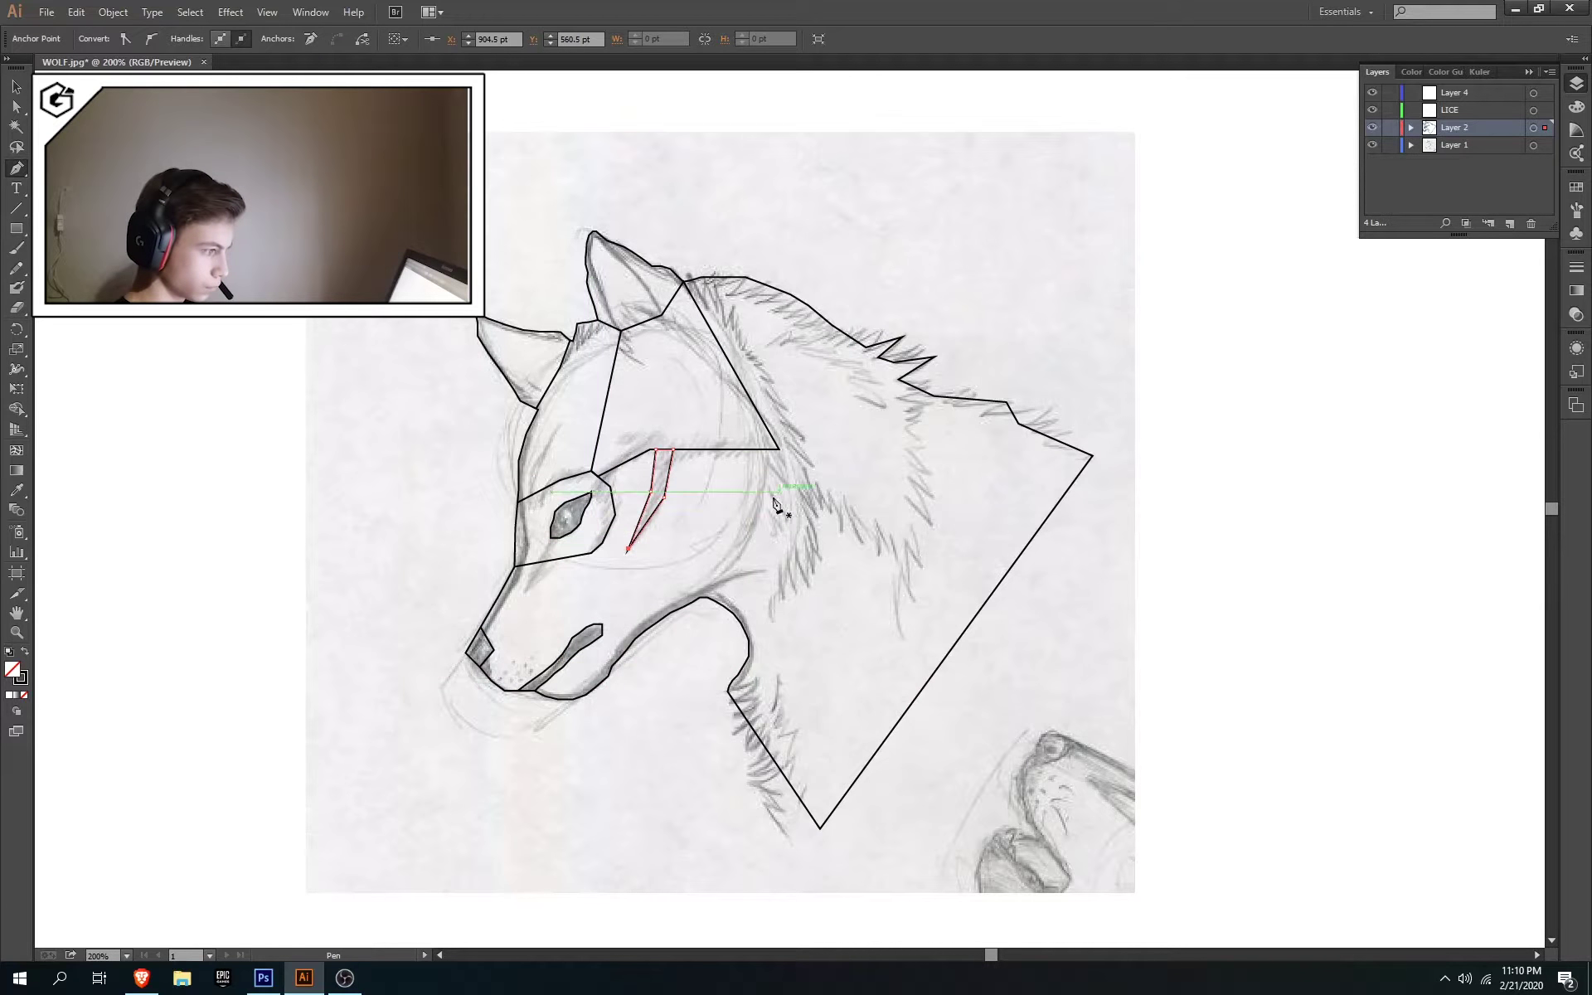
Draw the triangle across the back of the head to the neck-fur and rightmost points
{"action": "left_click", "coordinate": [779, 448]}
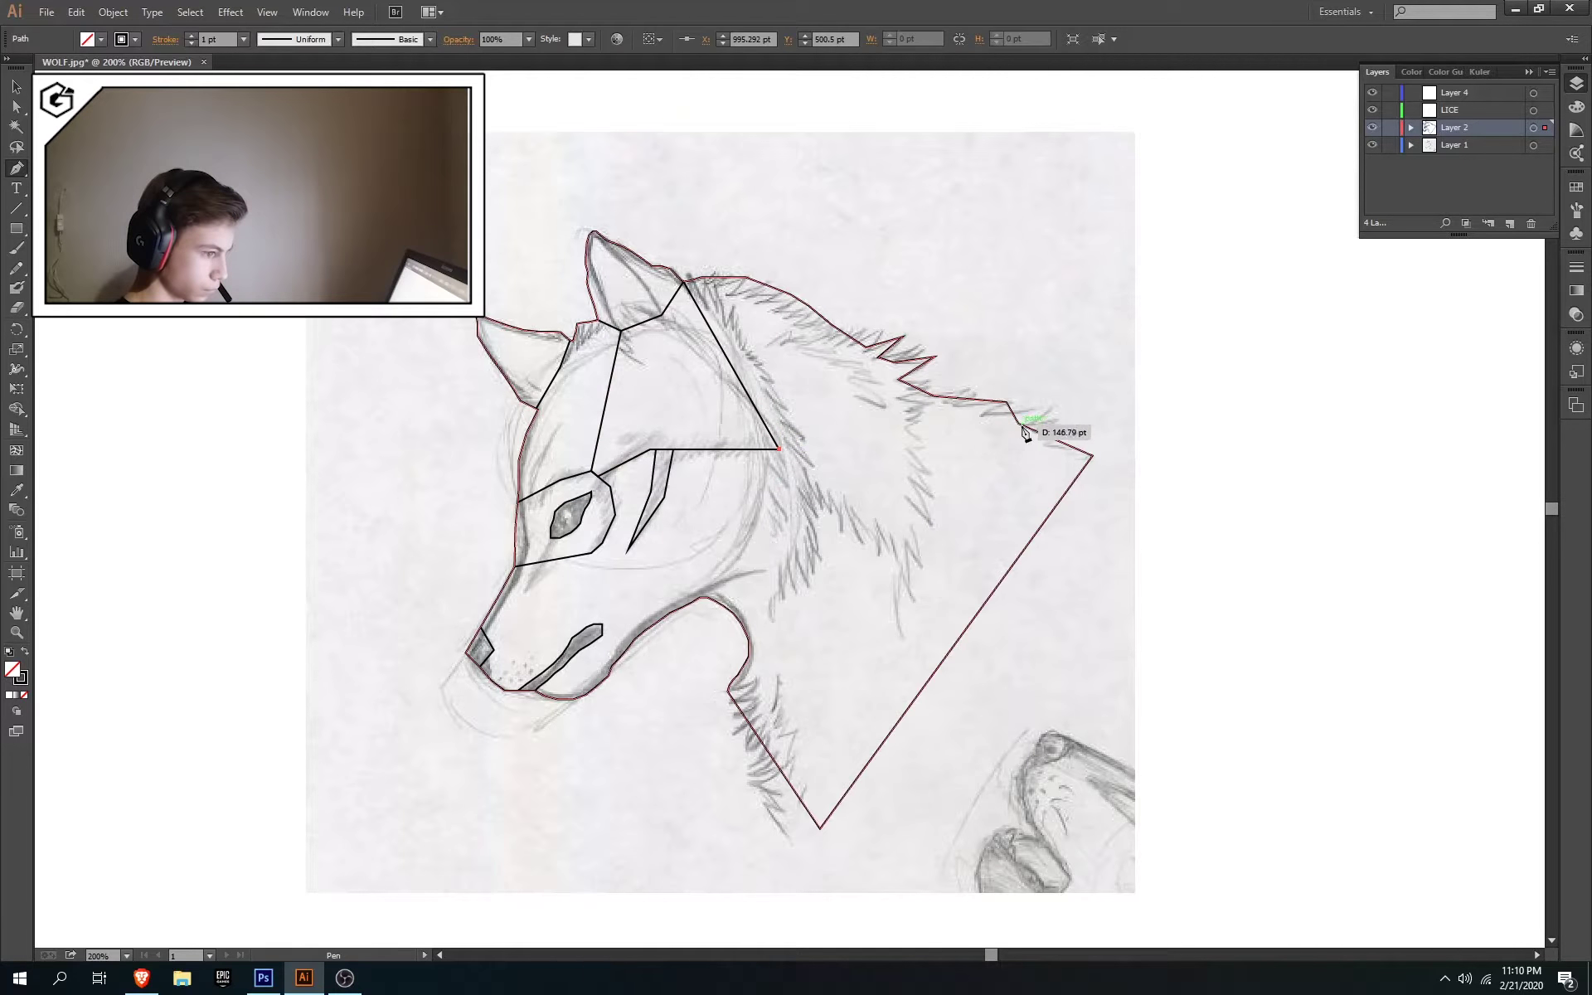
{"action": "left_click", "coordinate": [1018, 424]}
{"action": "left_click", "coordinate": [1093, 455]}
{"action": "left_click", "coordinate": [779, 449]}
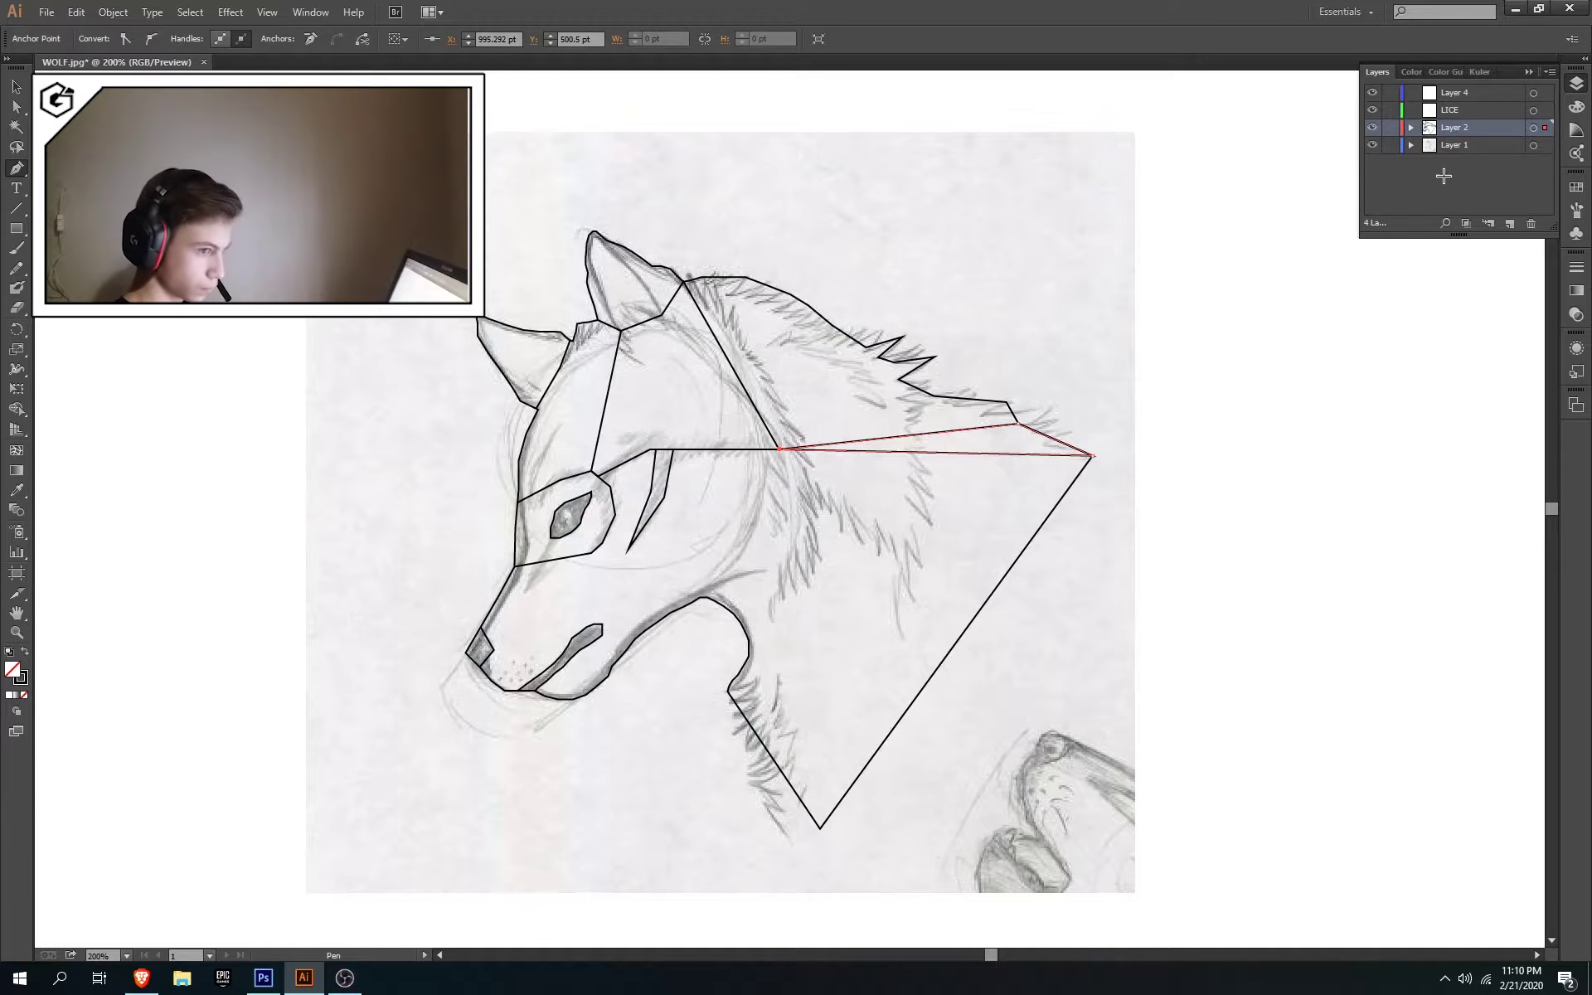
Add Layer 5 and try neck facet lines from the back-of-head point, deleting misplaced ones
{"action": "left_click", "coordinate": [1510, 223]}
{"action": "left_click", "coordinate": [779, 449]}
{"action": "left_click", "coordinate": [819, 827]}
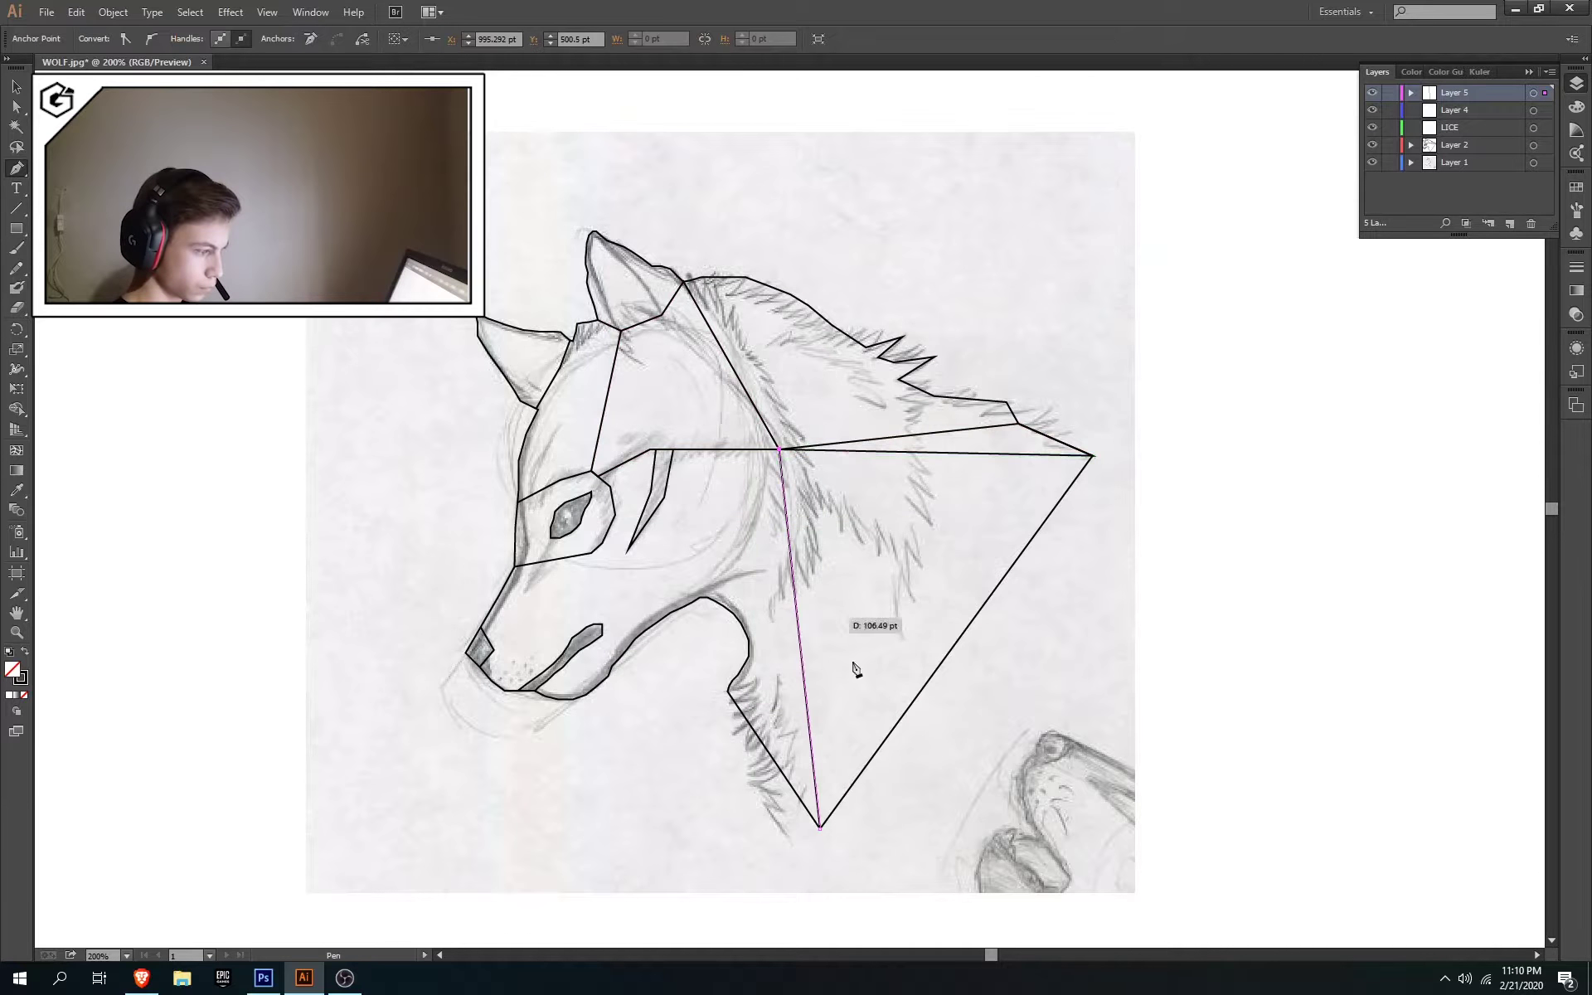
{"action": "left_click", "coordinate": [967, 628]}
{"action": "key", "text": "Delete"}
{"action": "key", "text": "Delete"}
{"action": "left_click", "coordinate": [780, 449]}
{"action": "left_click", "coordinate": [1025, 548]}
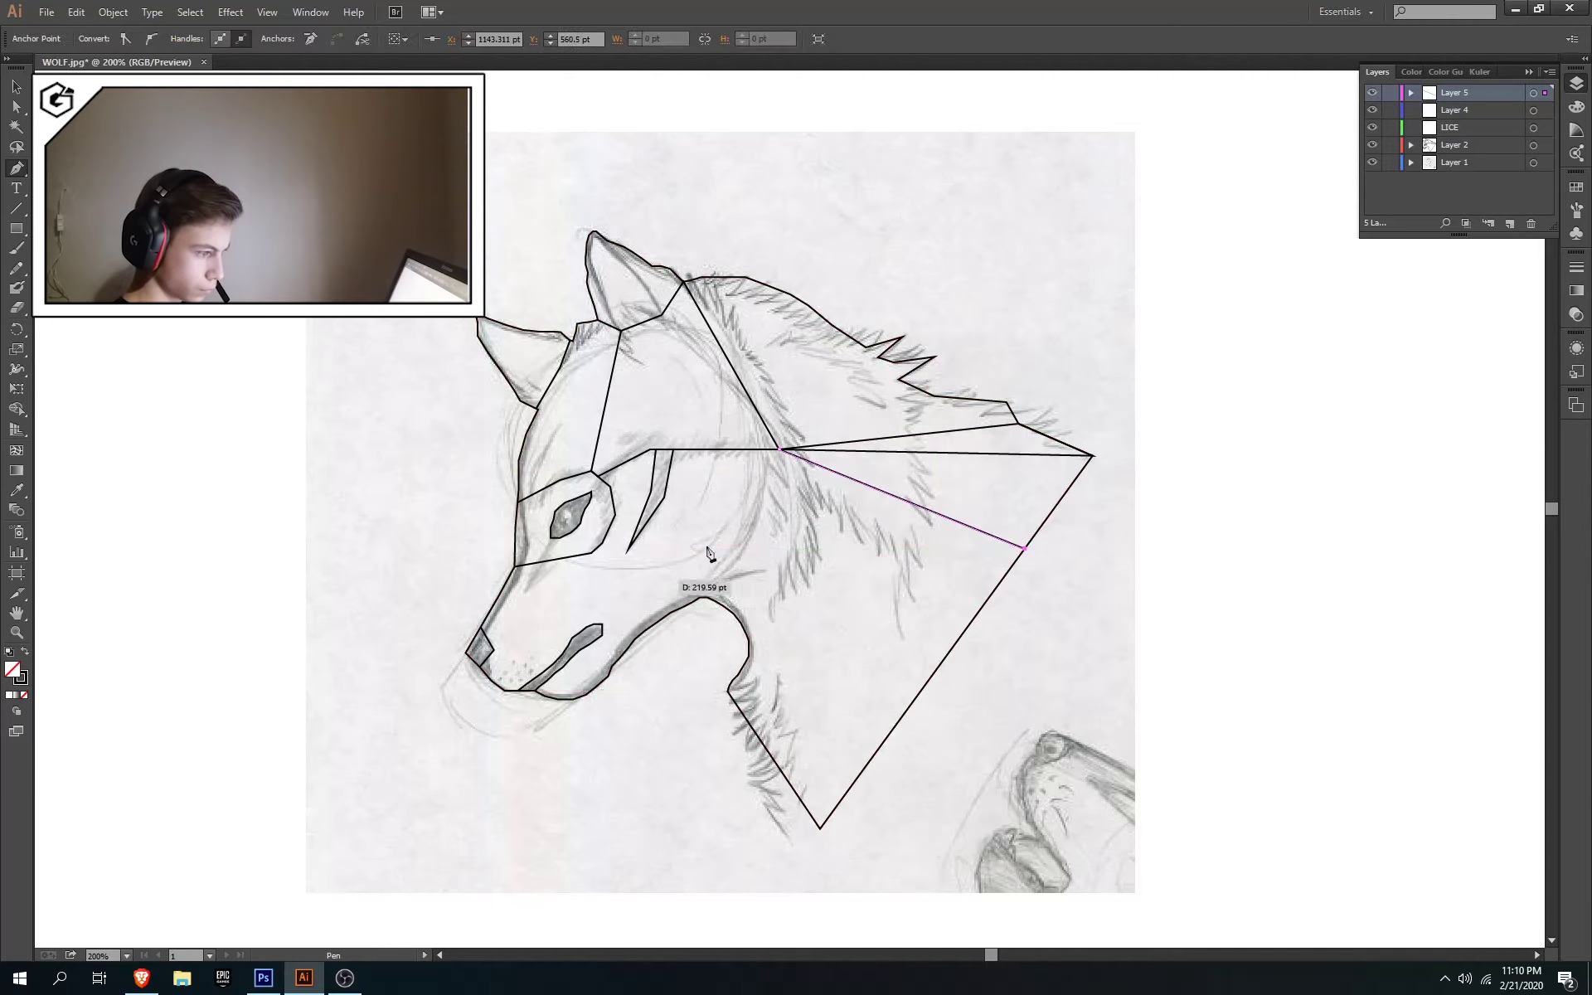
{"action": "left_click", "coordinate": [741, 451]}
{"action": "key", "text": "Delete"}
{"action": "key", "text": "Delete"}
{"action": "left_click", "coordinate": [748, 657]}
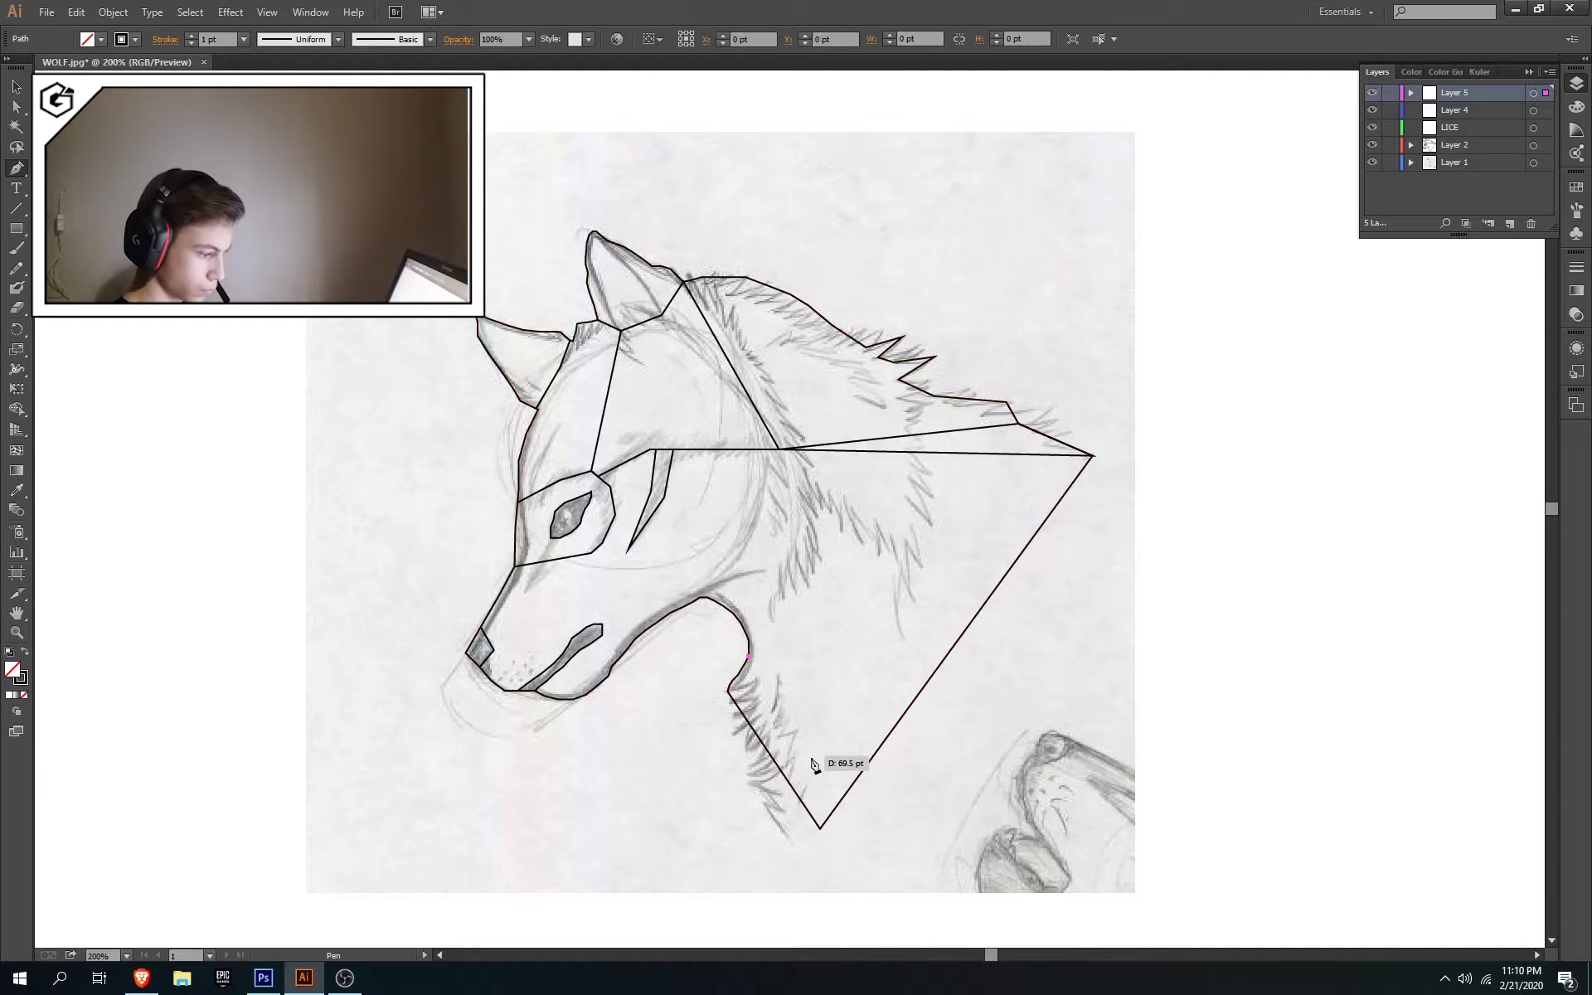
Review the lines with the sketch hidden, then switch drawing back to Layer 2
{"action": "left_click", "coordinate": [1373, 163]}
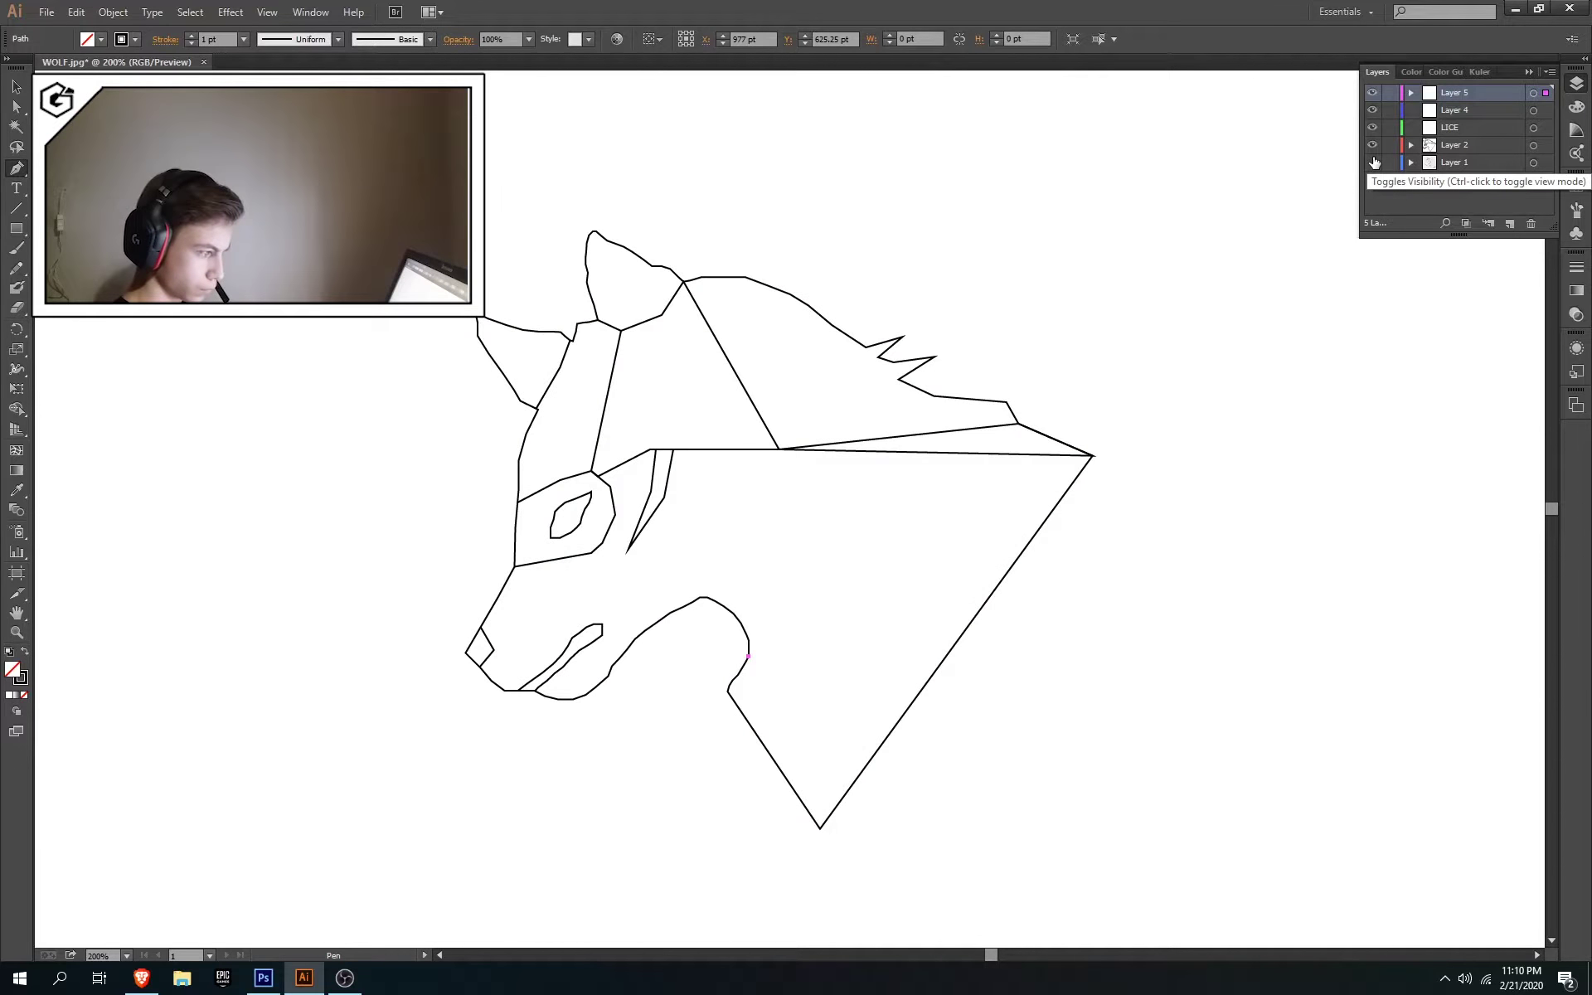
{"action": "left_click", "coordinate": [1373, 163]}
{"action": "left_click", "coordinate": [1460, 144]}
Draw inner triangles inside the upright ear and the left ear, toggling the sketch to check
{"action": "left_click_drag", "start_coordinate": [592, 239], "coordinate": [610, 252]}
{"action": "left_click", "coordinate": [629, 269]}
{"action": "left_click", "coordinate": [662, 315]}
{"action": "left_click", "coordinate": [620, 330]}
{"action": "left_click", "coordinate": [595, 273]}
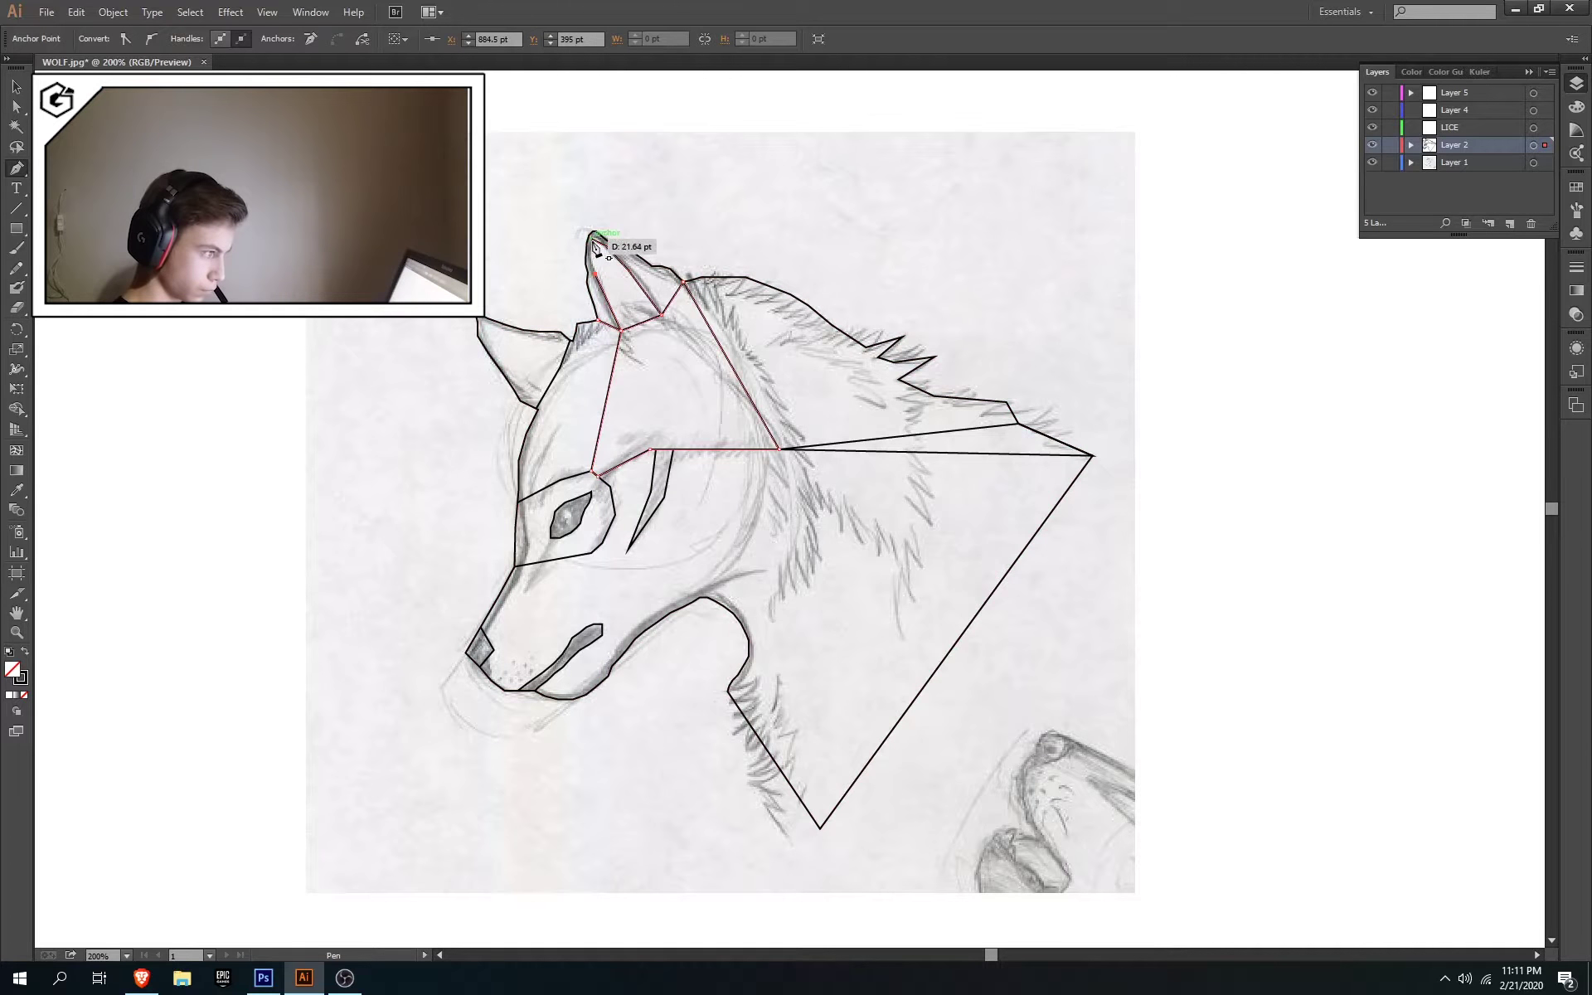
{"action": "left_click", "coordinate": [542, 397]}
{"action": "left_click", "coordinate": [507, 367]}
{"action": "left_click", "coordinate": [487, 327]}
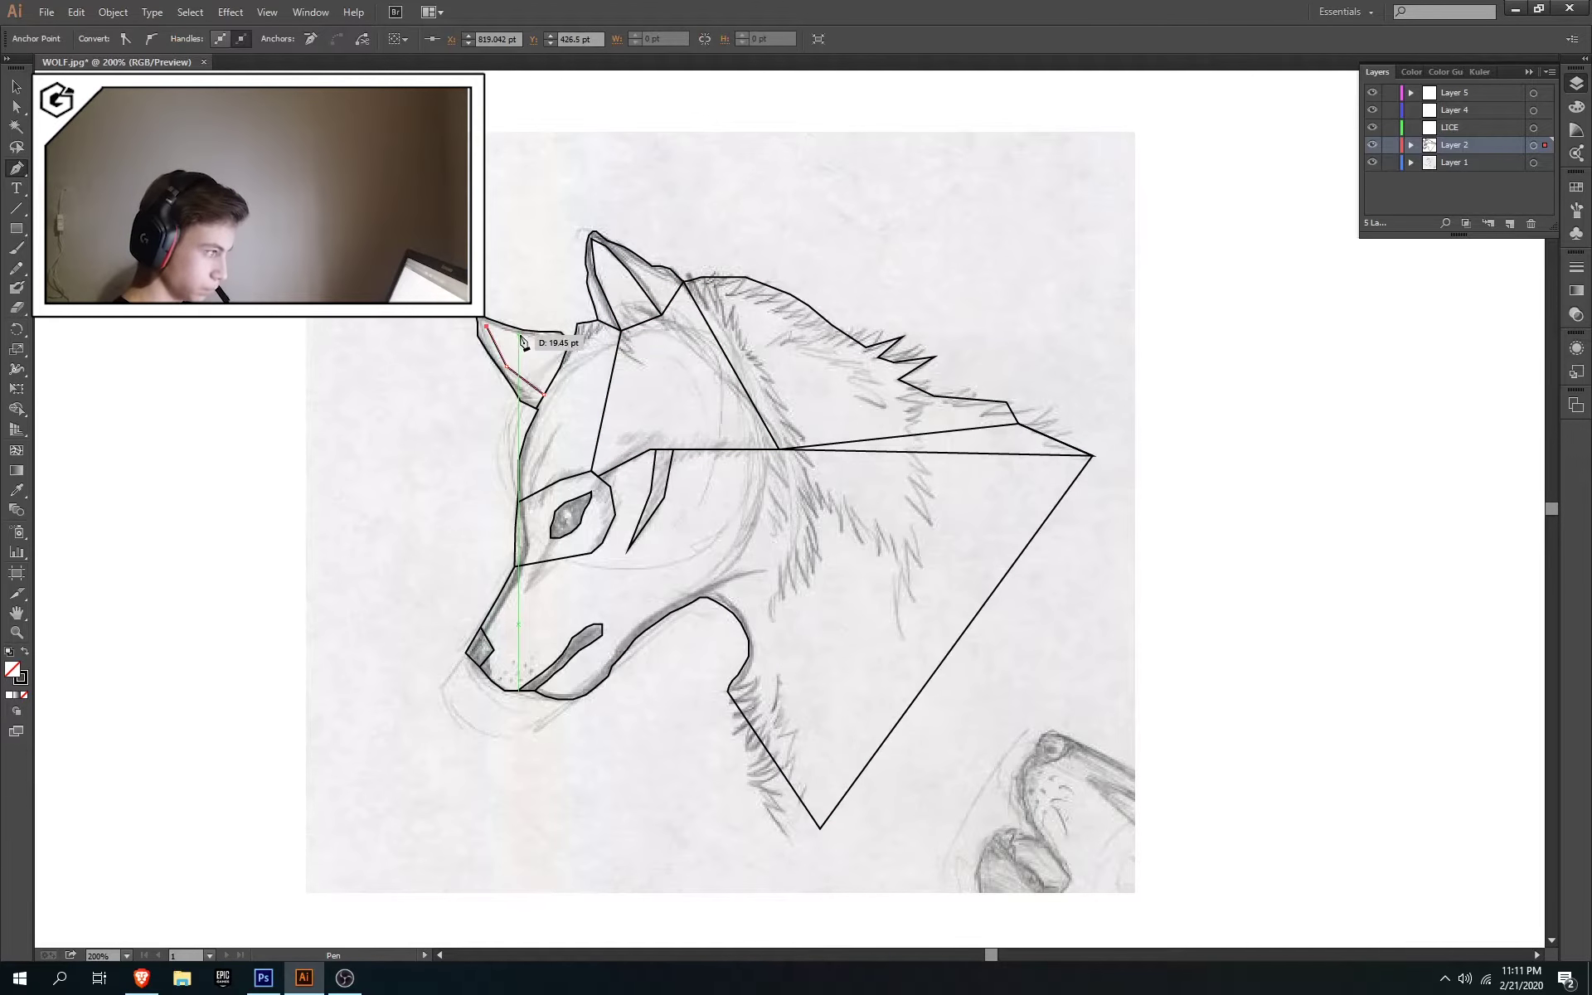
{"action": "left_click", "coordinate": [565, 354]}
{"action": "left_click", "coordinate": [1372, 163]}
{"action": "left_click", "coordinate": [1372, 163]}
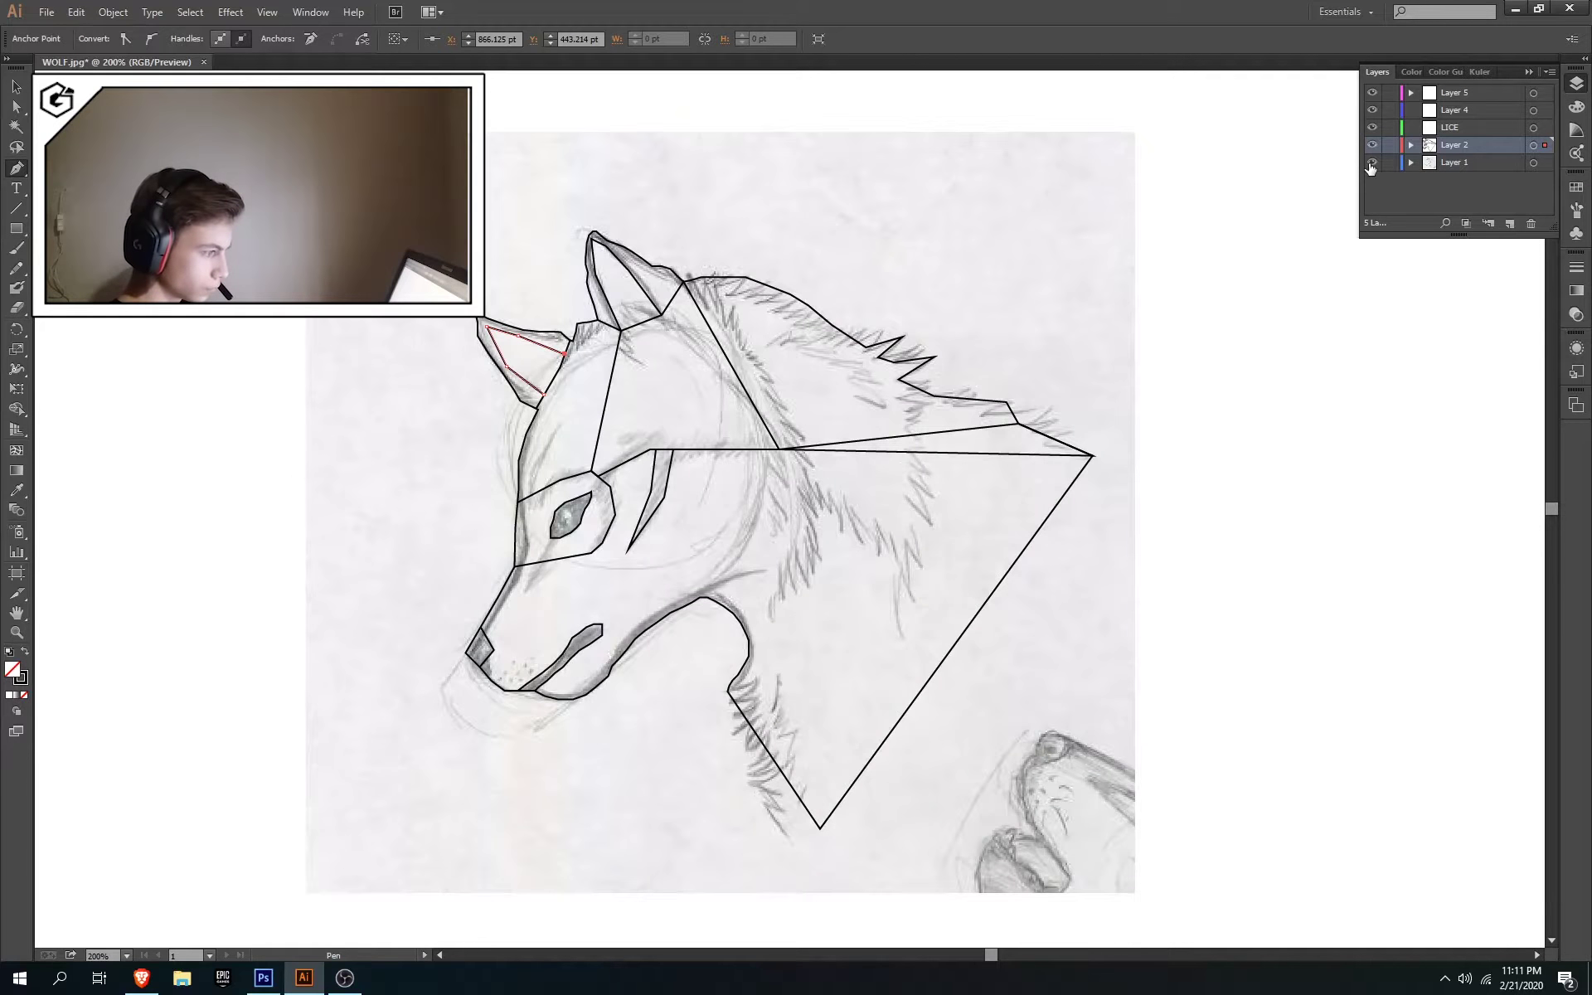
{"action": "left_click", "coordinate": [1372, 164]}
{"action": "left_click", "coordinate": [1371, 163]}
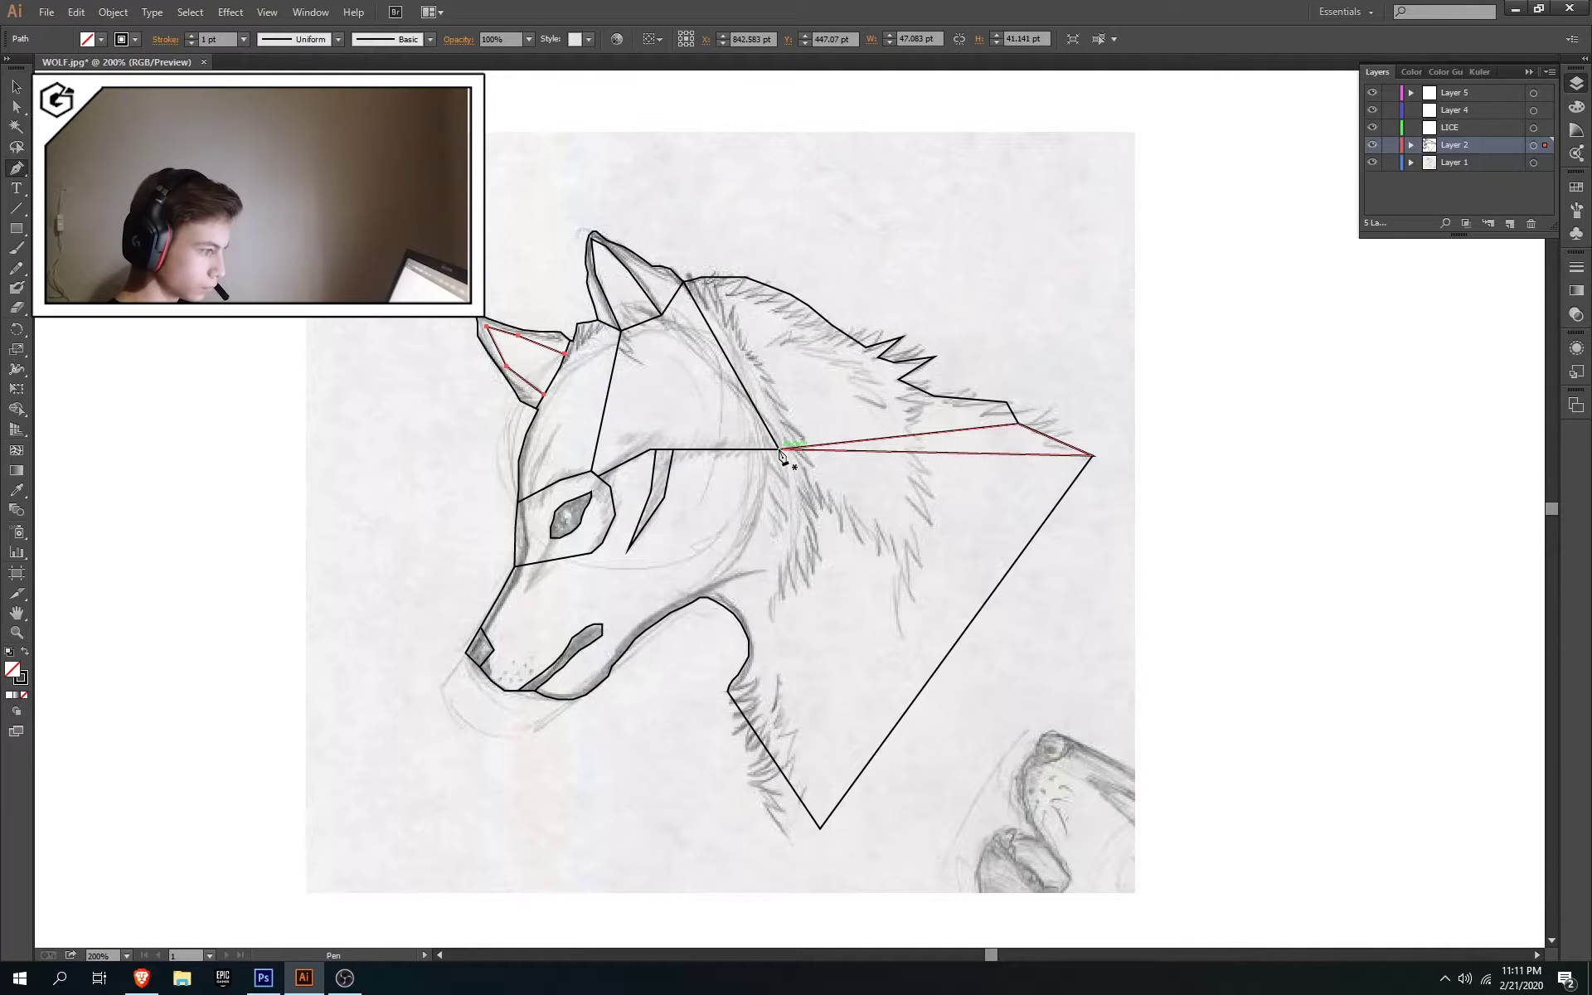
Draw facet lines from the throat to the back of the head, neck edge and head's rightmost point
{"action": "left_click", "coordinate": [779, 450]}
{"action": "left_click", "coordinate": [701, 596]}
{"action": "left_click", "coordinate": [960, 639]}
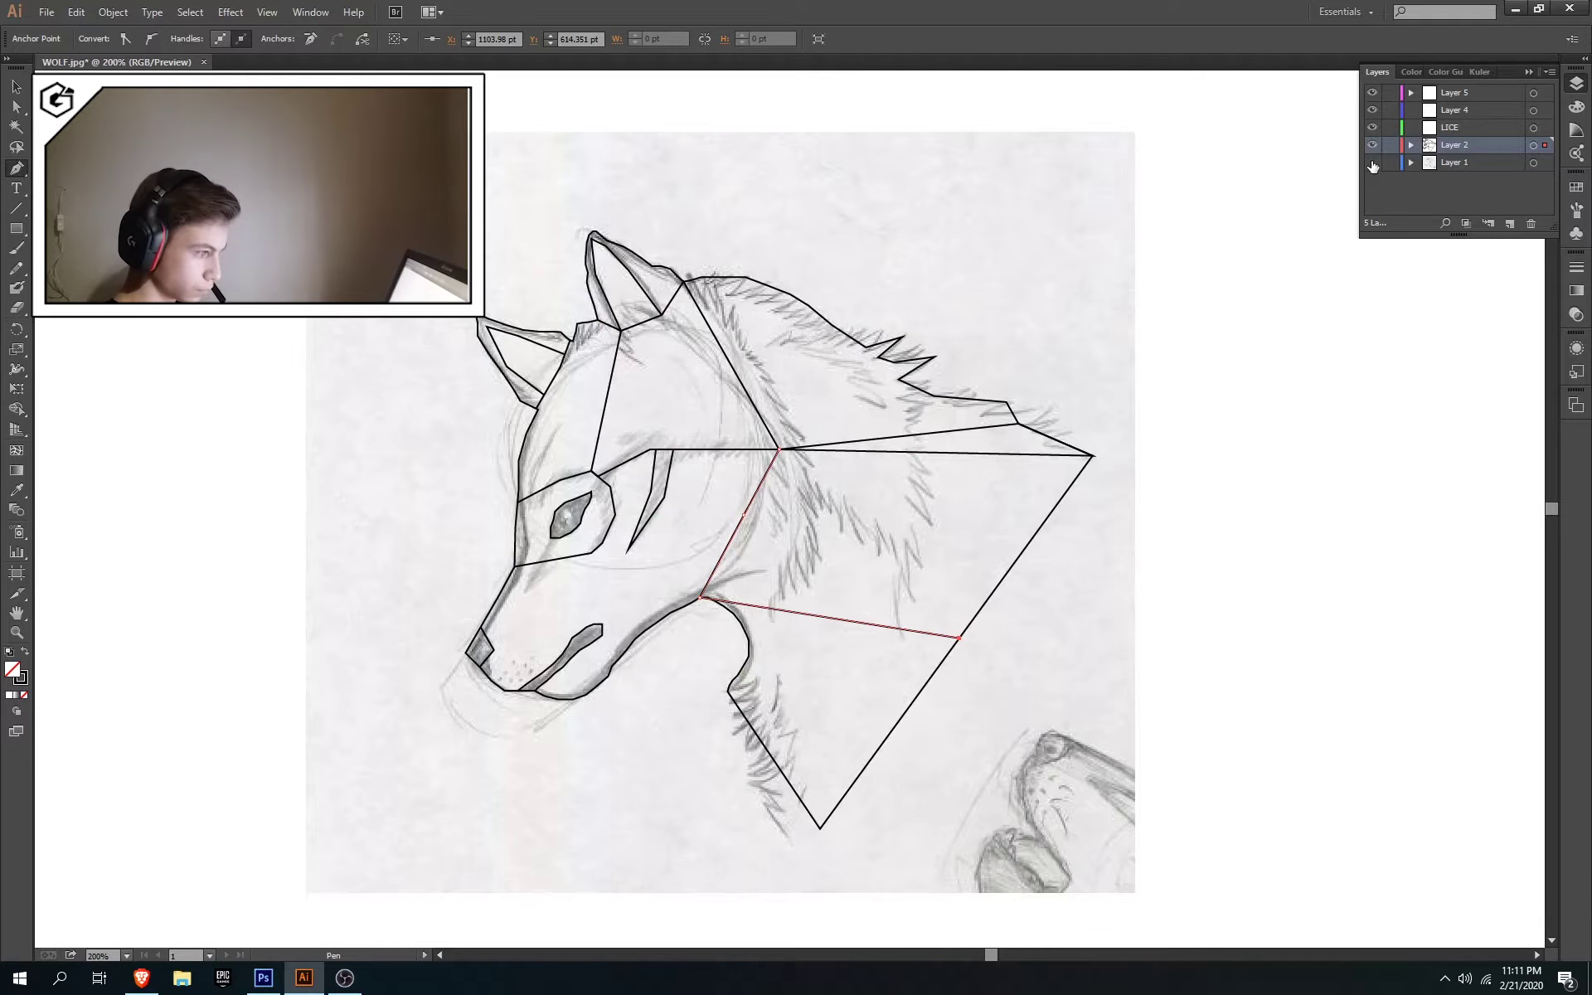
{"action": "left_click", "coordinate": [1372, 163]}
{"action": "left_click", "coordinate": [1371, 164]}
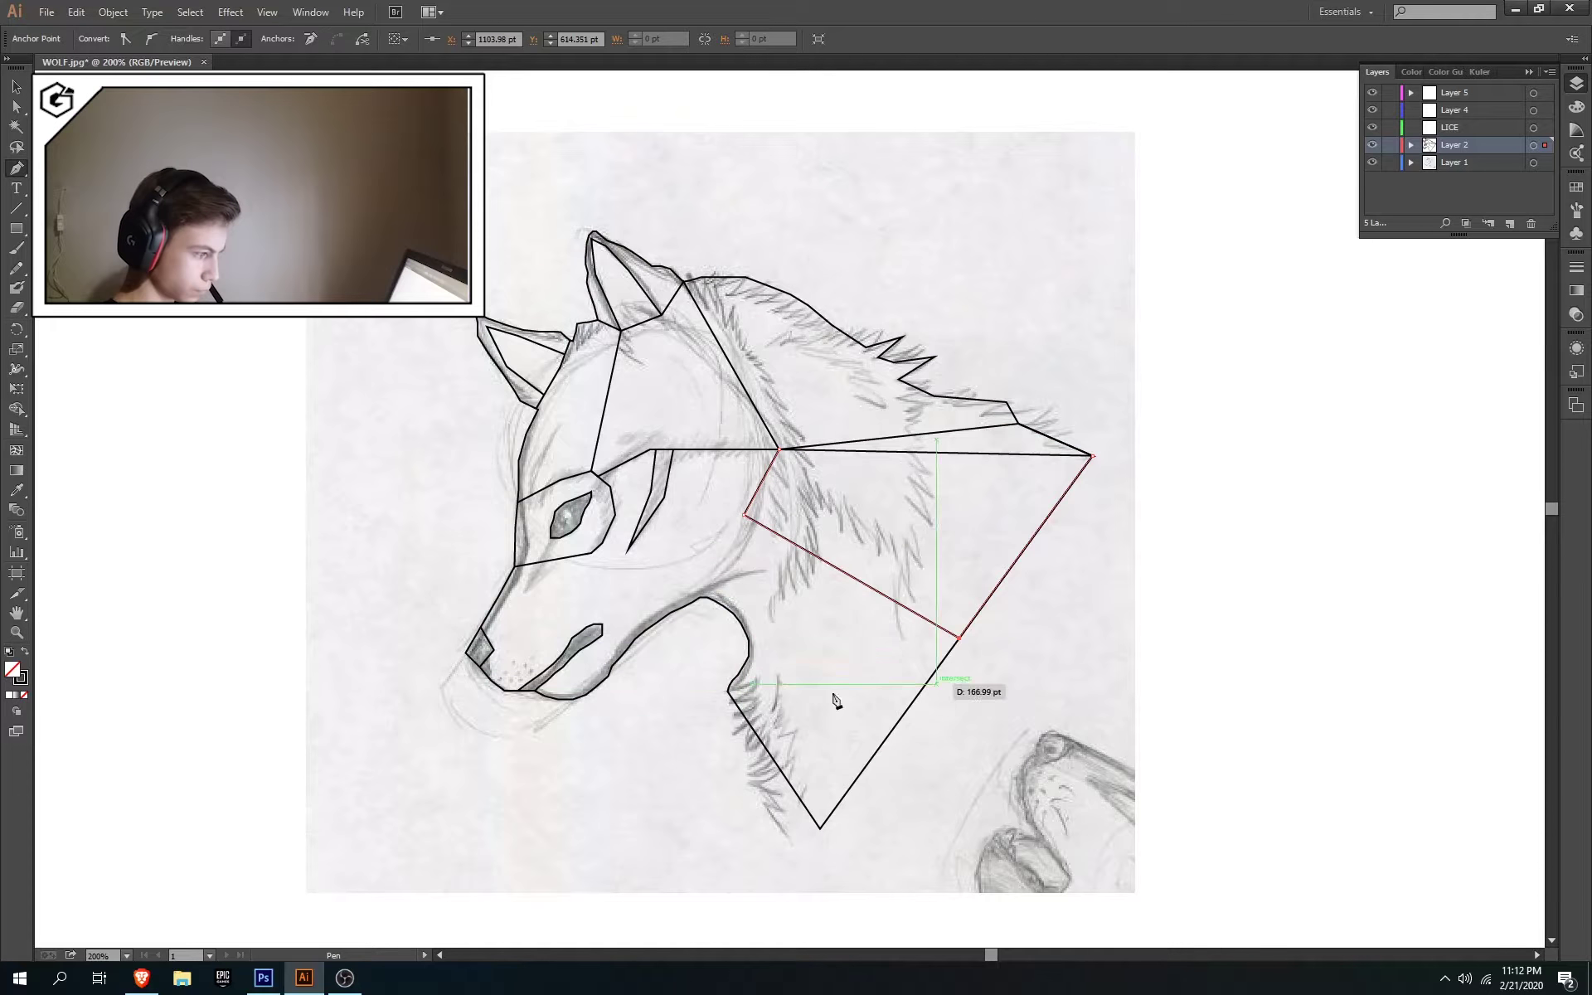
{"action": "key", "text": "ctrl+z"}
{"action": "key", "text": "ctrl+z"}
{"action": "key", "text": "ctrl+shift+z"}
{"action": "key", "text": "ctrl+shift+z"}
{"action": "left_click", "coordinate": [1093, 456]}
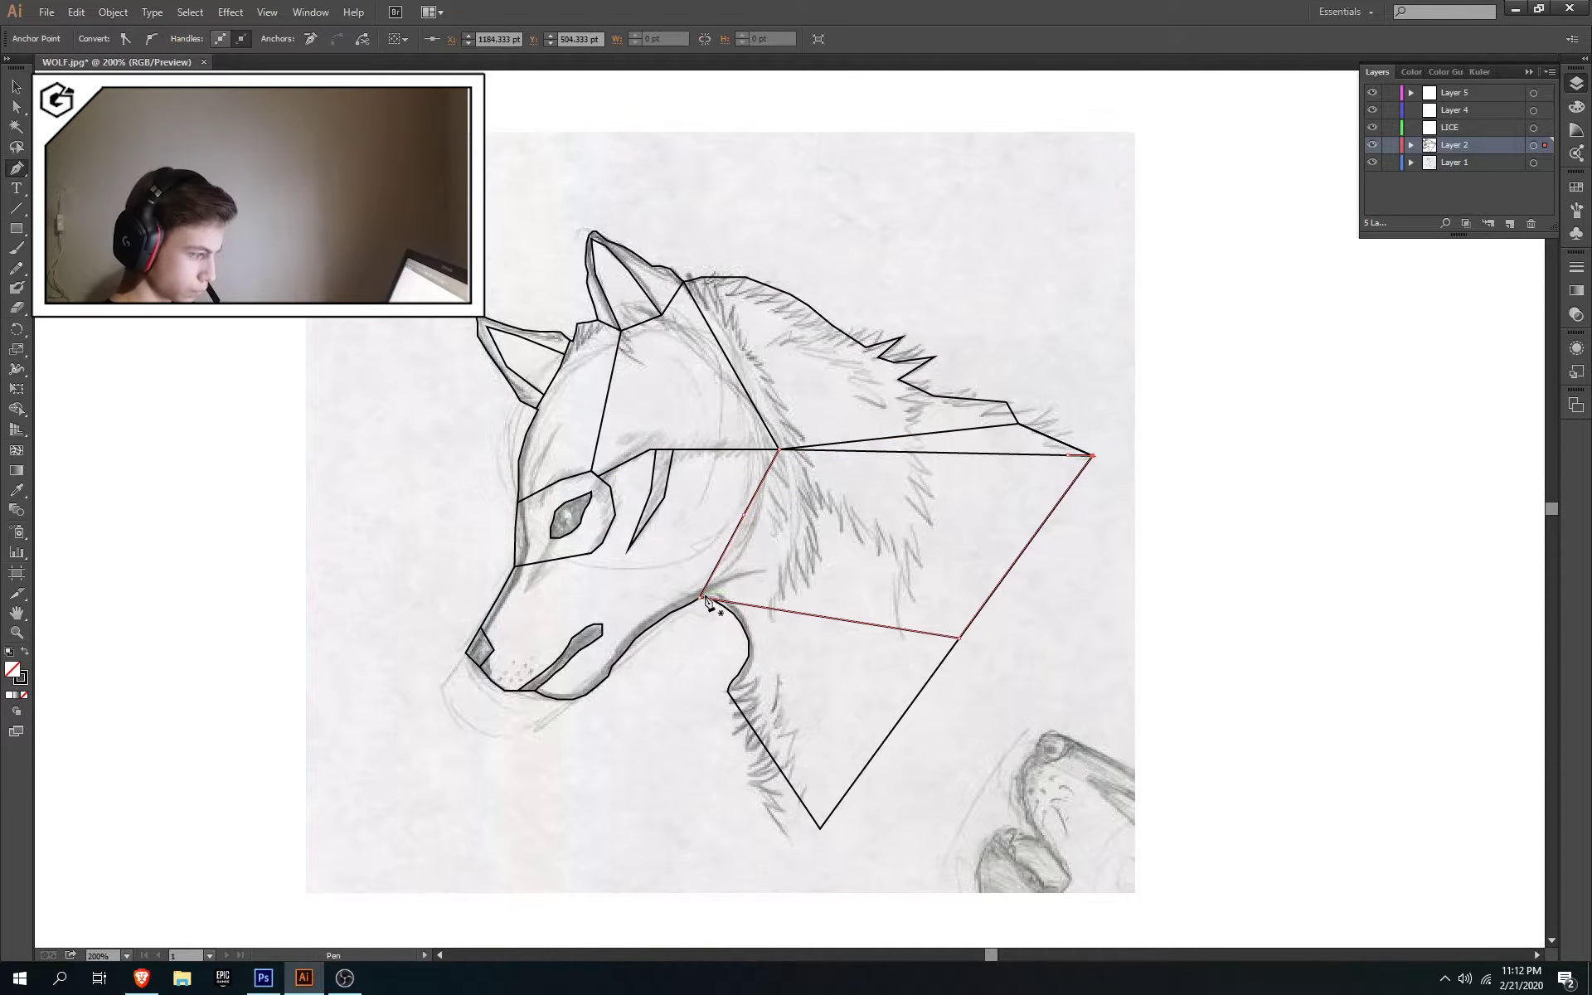
{"action": "left_click", "coordinate": [702, 597]}
{"action": "left_click", "coordinate": [1006, 402]}
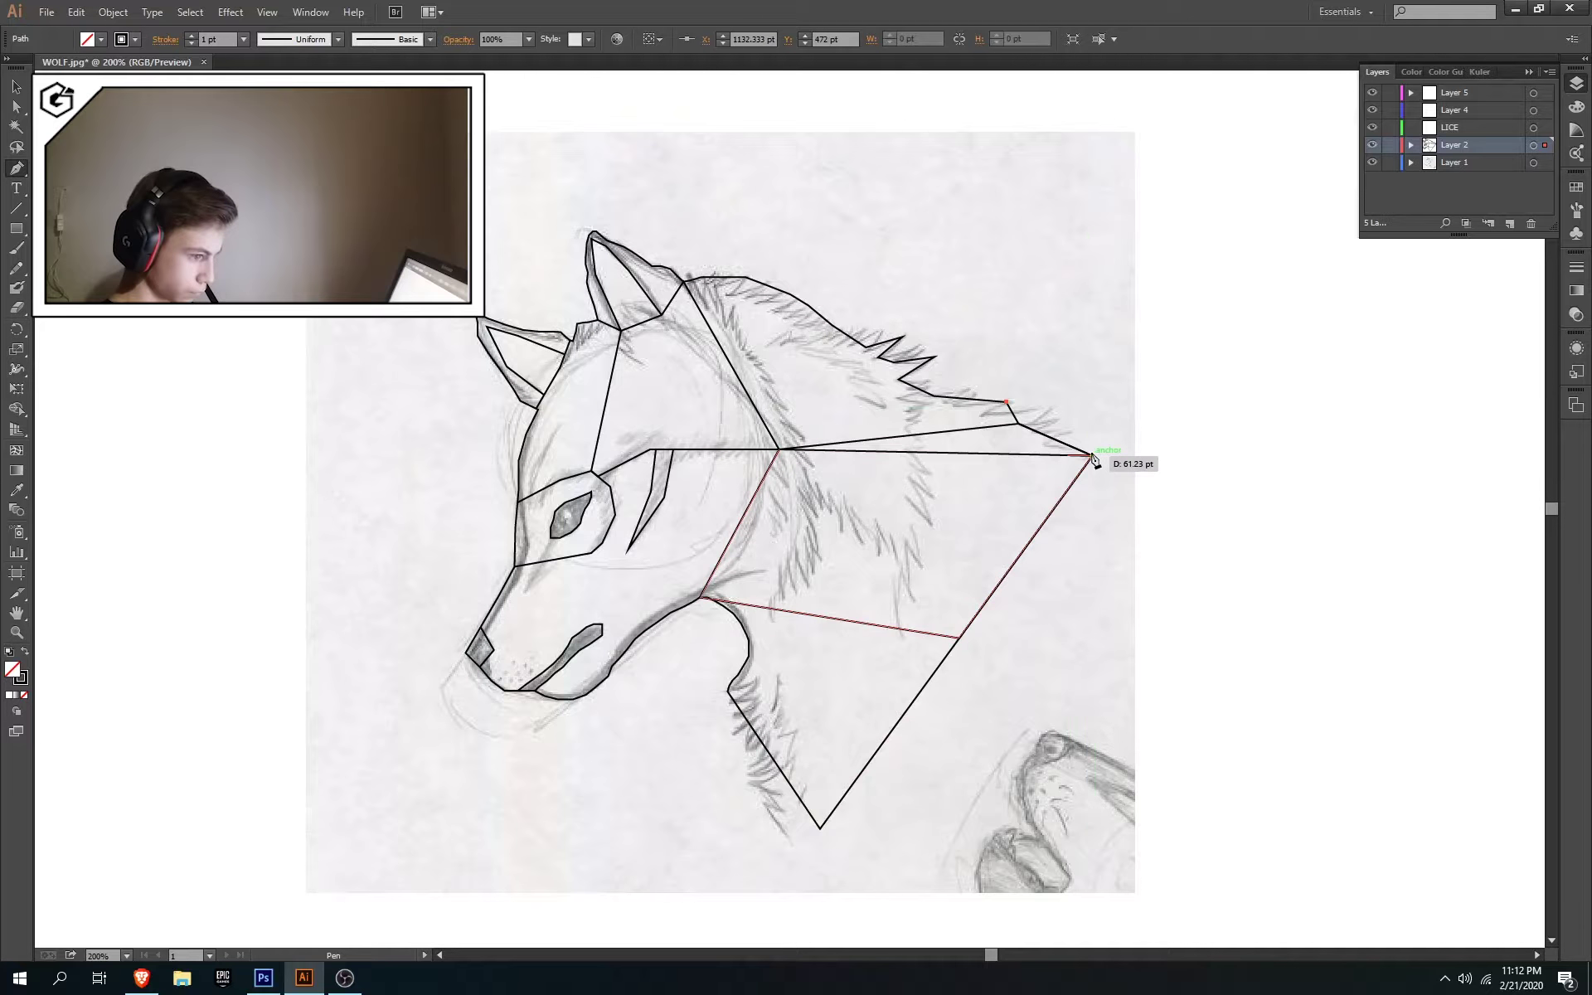
{"action": "left_click", "coordinate": [1093, 455]}
{"action": "left_click", "coordinate": [701, 595]}
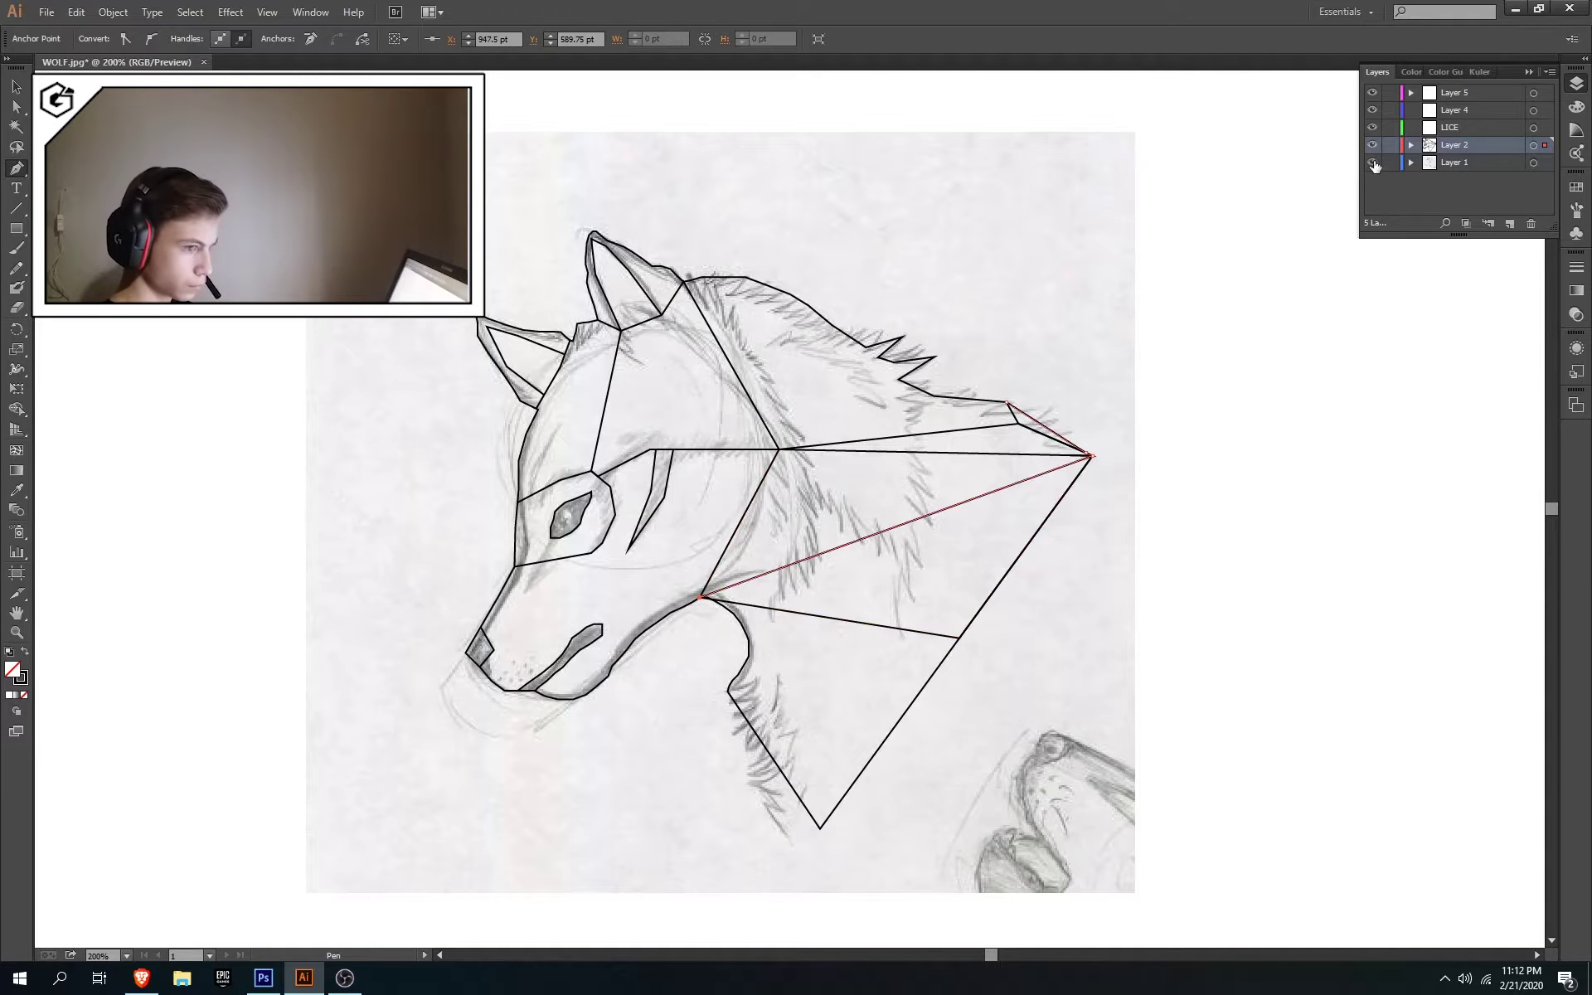
{"action": "left_click", "coordinate": [1373, 162]}
{"action": "left_click", "coordinate": [1373, 163]}
Zoom in on the muzzle and draw small triangular and quadrilateral whisker dots, redrawing a misshapen one
{"action": "left_click", "coordinate": [15, 632]}
{"action": "left_click", "coordinate": [479, 682]}
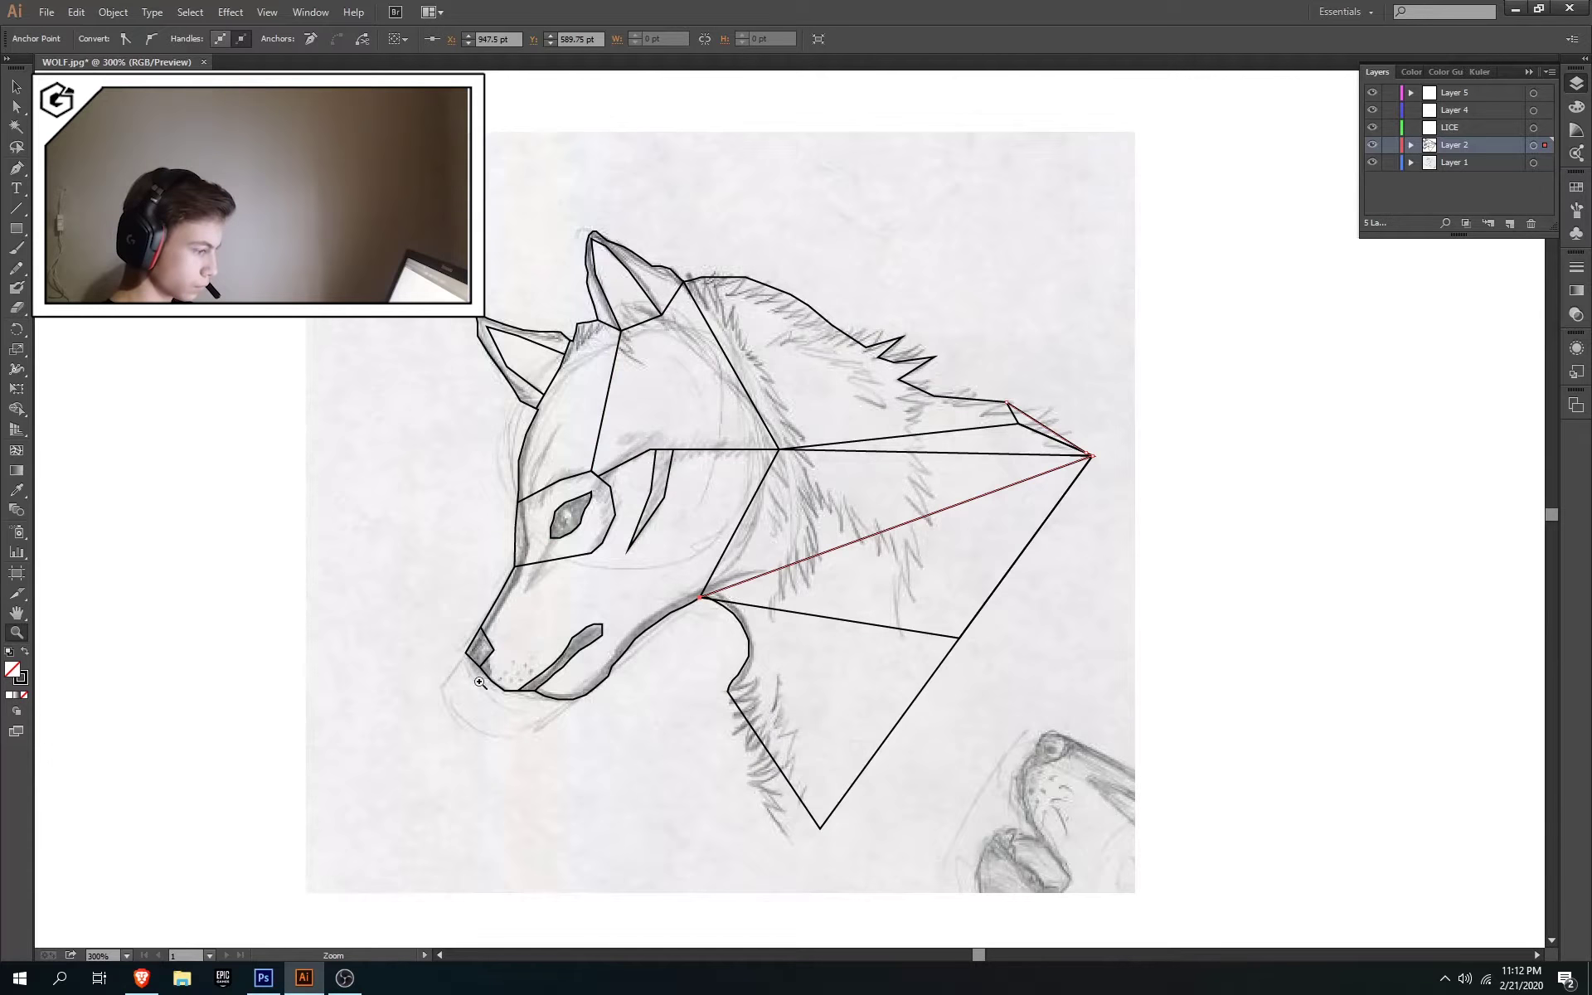
{"action": "scroll", "coordinate": [480, 682], "scroll_direction": "up", "scroll_amount": 3}
{"action": "left_click", "coordinate": [22, 168]}
{"action": "left_click", "coordinate": [587, 473]}
{"action": "left_click", "coordinate": [587, 487]}
{"action": "left_click", "coordinate": [574, 481]}
{"action": "left_click", "coordinate": [587, 473]}
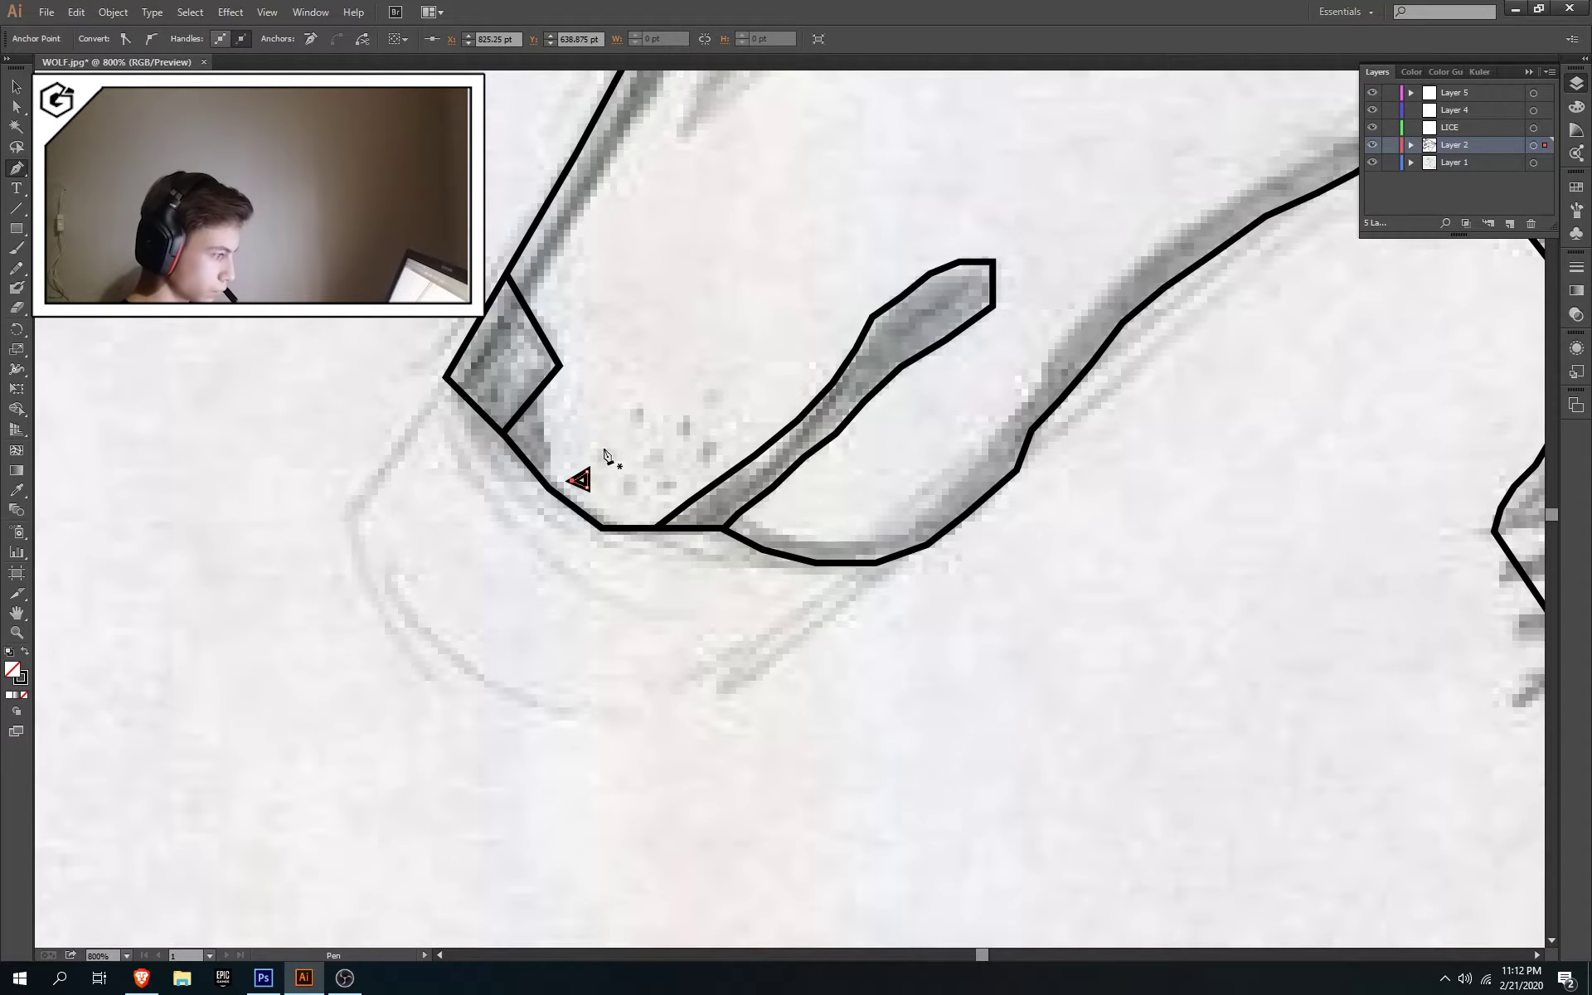
{"action": "left_click", "coordinate": [598, 449]}
{"action": "left_click", "coordinate": [611, 448]}
{"action": "left_click", "coordinate": [611, 465]}
{"action": "left_click", "coordinate": [631, 486]}
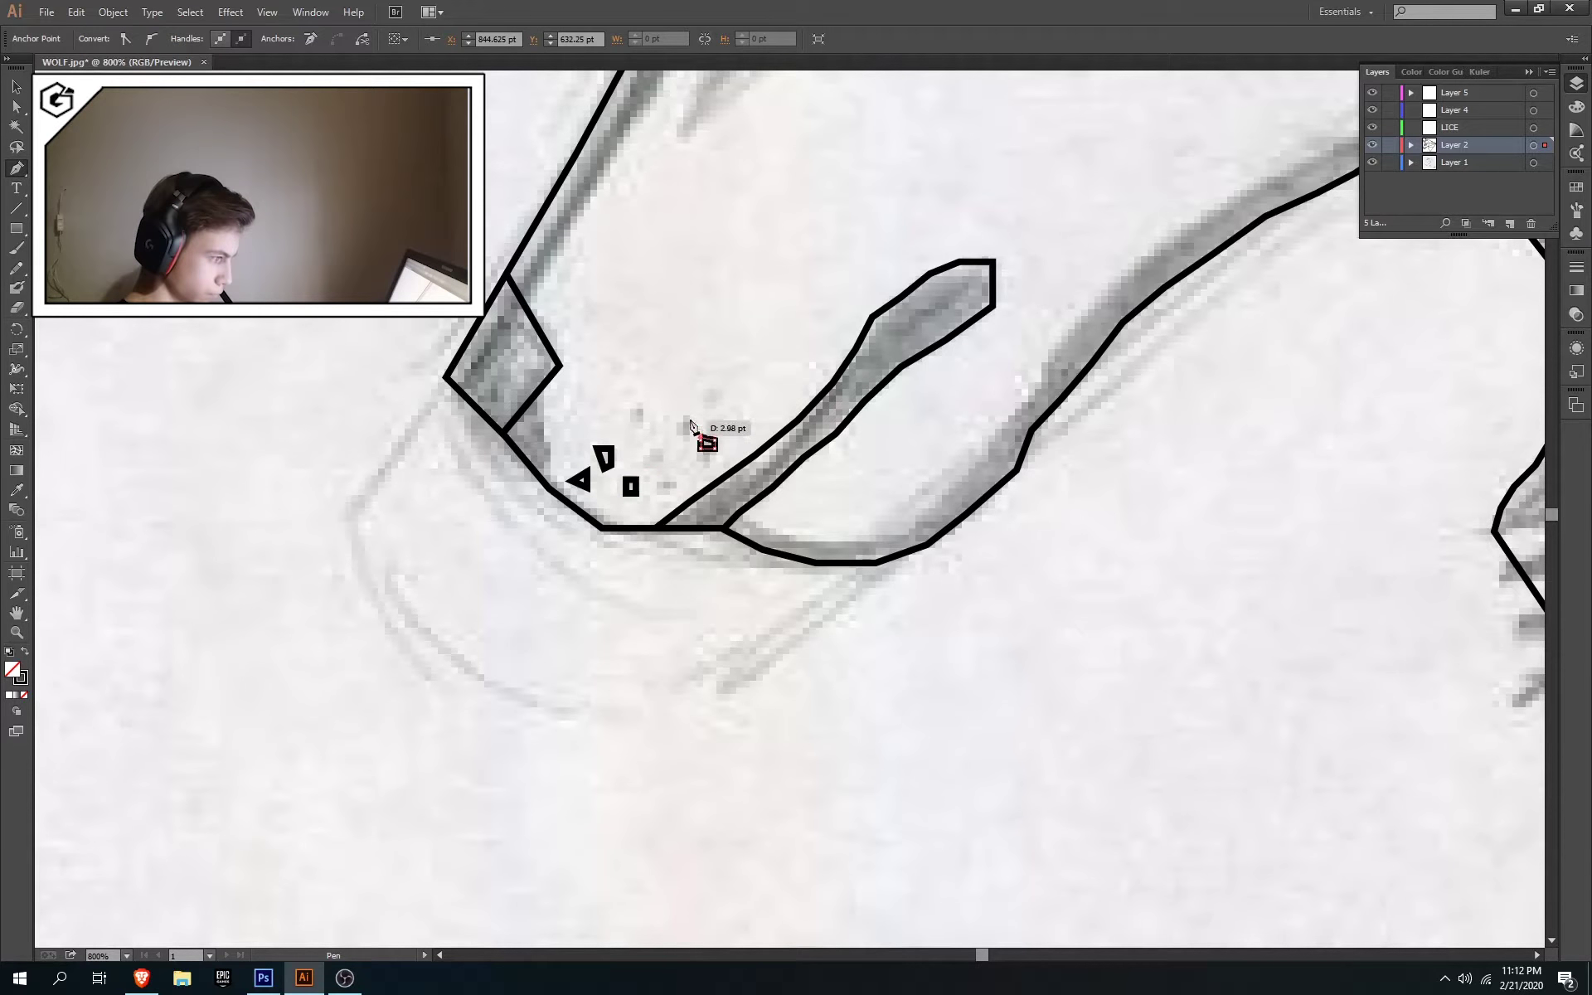
{"action": "left_click", "coordinate": [690, 421]}
{"action": "key", "text": "Delete"}
{"action": "key", "text": "Delete"}
{"action": "left_click", "coordinate": [701, 449]}
{"action": "left_click", "coordinate": [709, 459]}
{"action": "left_click", "coordinate": [720, 449]}
{"action": "left_click", "coordinate": [710, 433]}
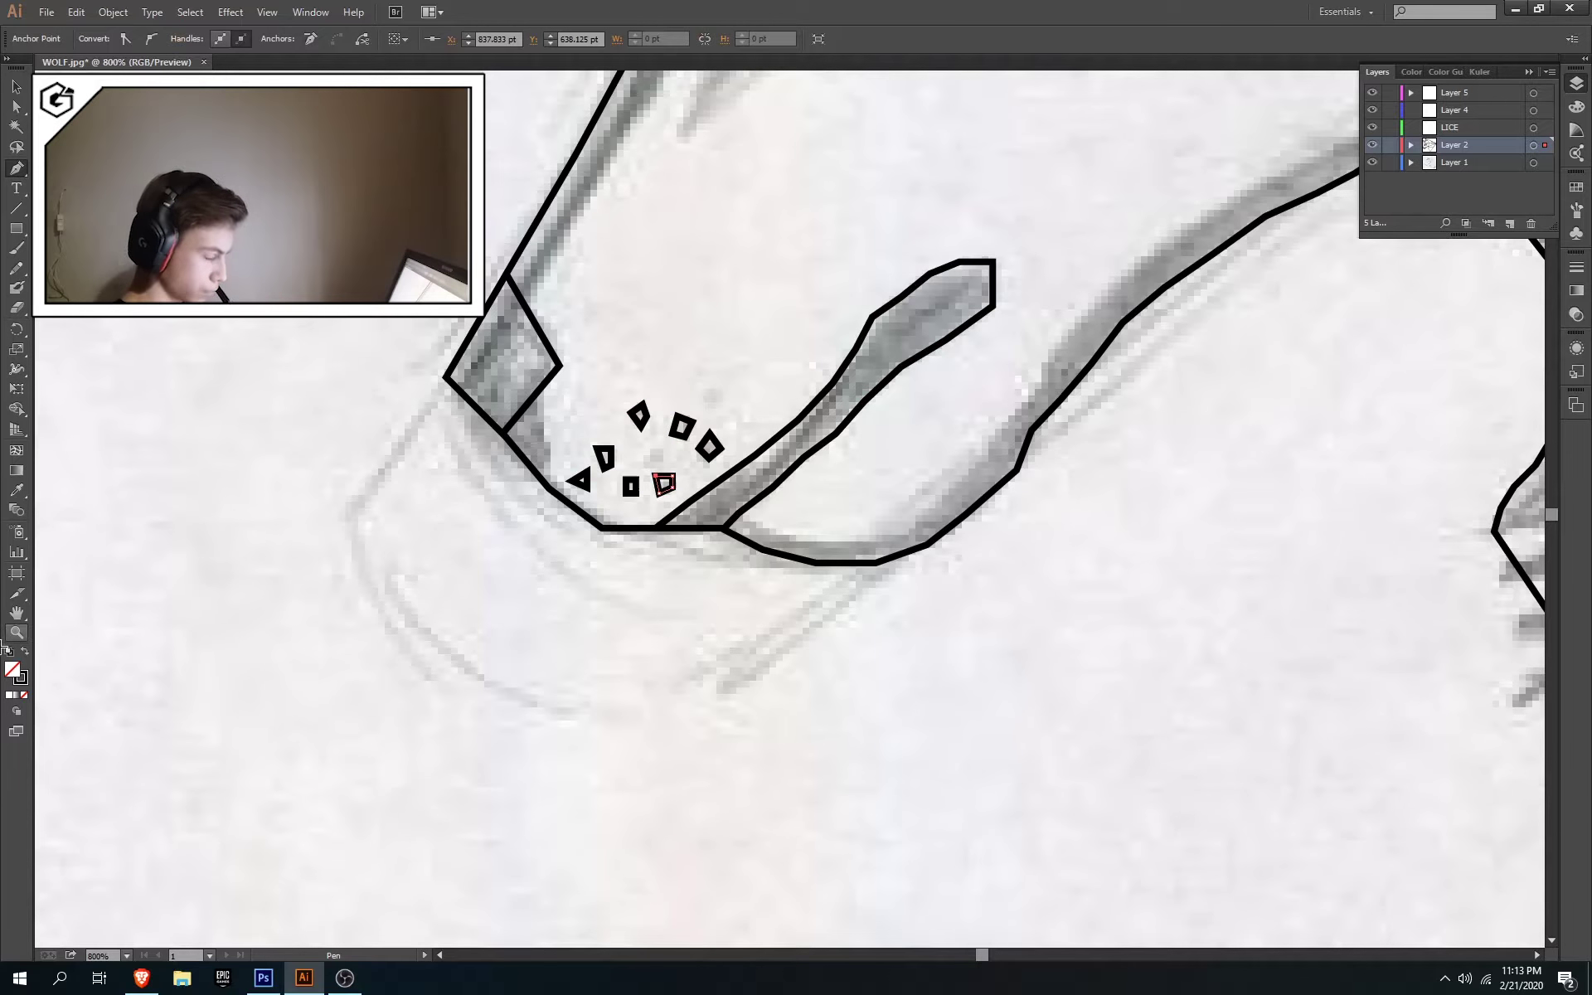
Zoom in on the eye and draw a small four-cornered highlight shape inside it
{"action": "left_click", "coordinate": [15, 635]}
{"action": "left_click", "coordinate": [692, 535], "text": "alt"}
{"action": "left_click", "coordinate": [692, 534], "text": "alt"}
{"action": "left_click", "coordinate": [979, 419], "text": "alt"}
{"action": "left_click", "coordinate": [979, 418], "text": "alt"}
{"action": "left_click", "coordinate": [1372, 163]}
{"action": "left_click", "coordinate": [1373, 162]}
{"action": "left_click", "coordinate": [651, 490]}
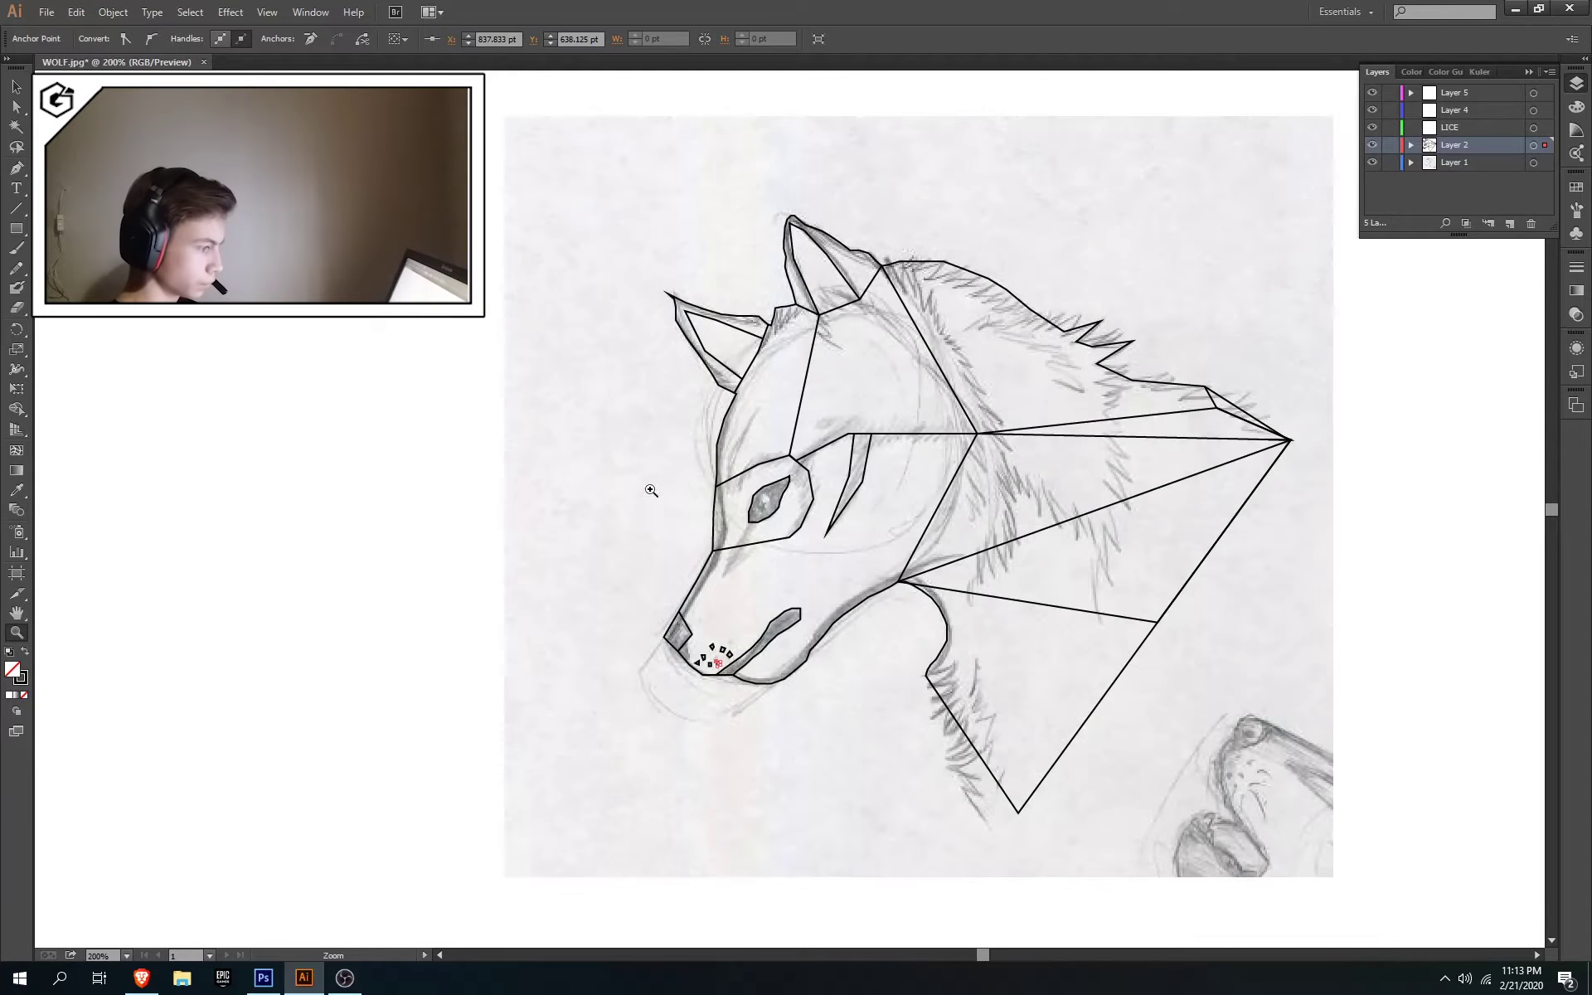
{"action": "scroll", "coordinate": [788, 508], "scroll_direction": "up", "scroll_amount": 4}
{"action": "left_click", "coordinate": [763, 434]}
{"action": "left_click", "coordinate": [732, 447]}
{"action": "left_click", "coordinate": [732, 490]}
{"action": "left_click", "coordinate": [771, 479]}
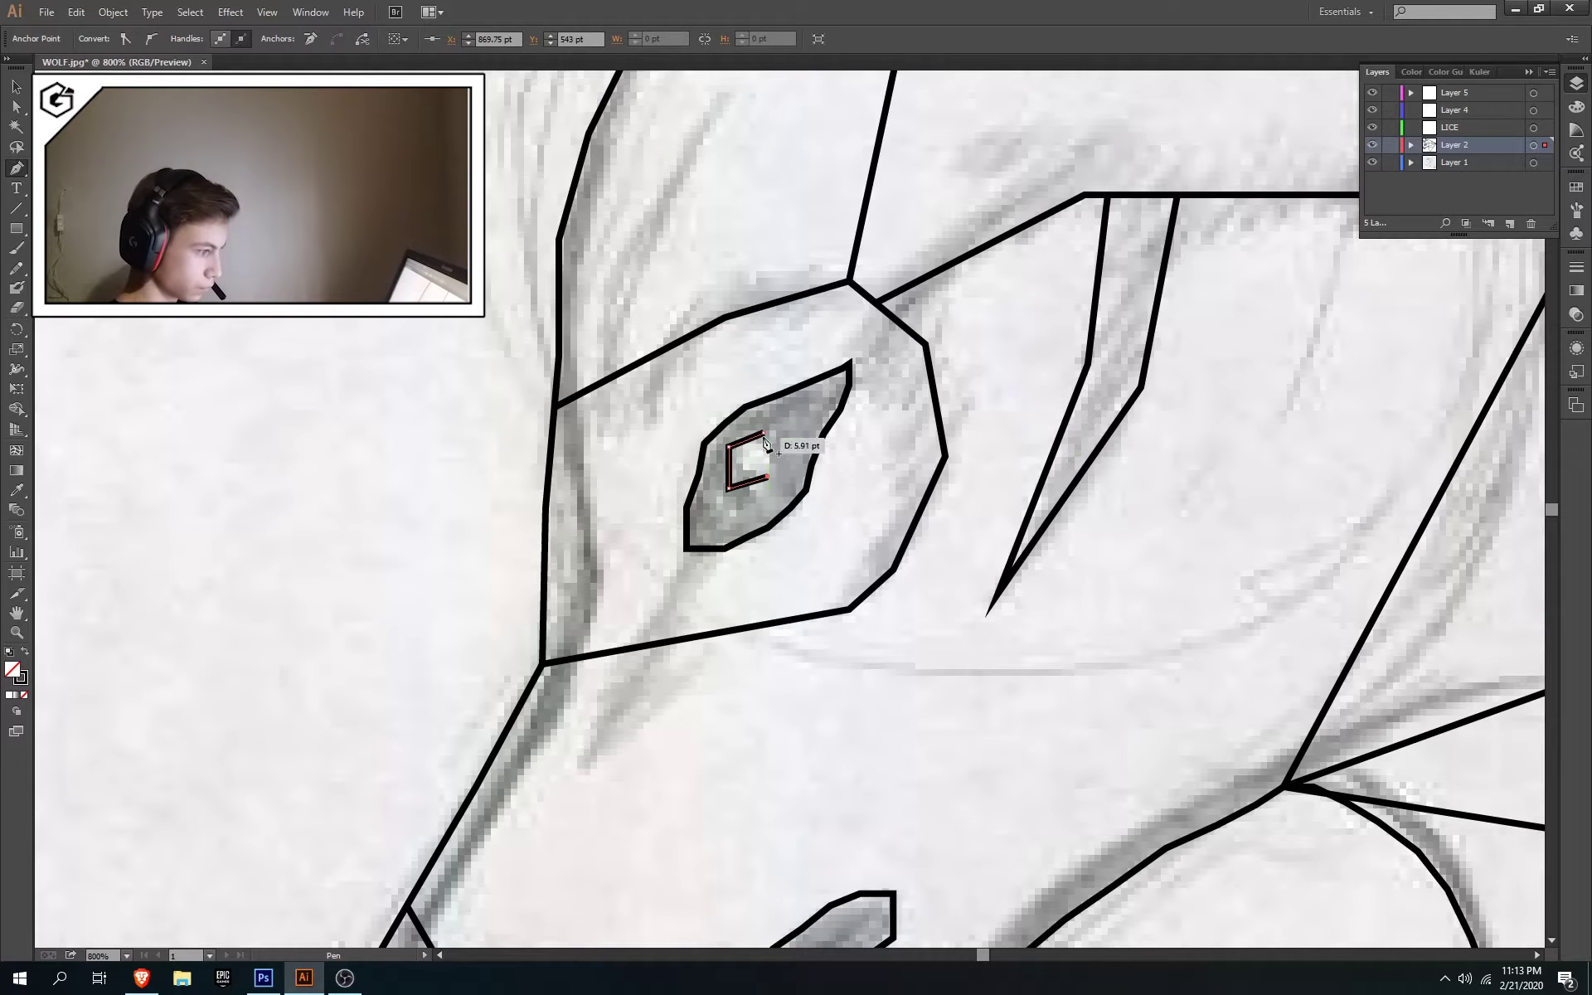
{"action": "left_click", "coordinate": [763, 434]}
{"action": "left_click", "coordinate": [16, 634]}
{"action": "left_click", "coordinate": [796, 487], "text": "alt"}
{"action": "left_click", "coordinate": [1370, 164]}
Undo the stray anchor and hide the Layer 1 sketch so only the wolf line art shows
{"action": "left_click", "coordinate": [24, 174]}
{"action": "left_click", "coordinate": [527, 418]}
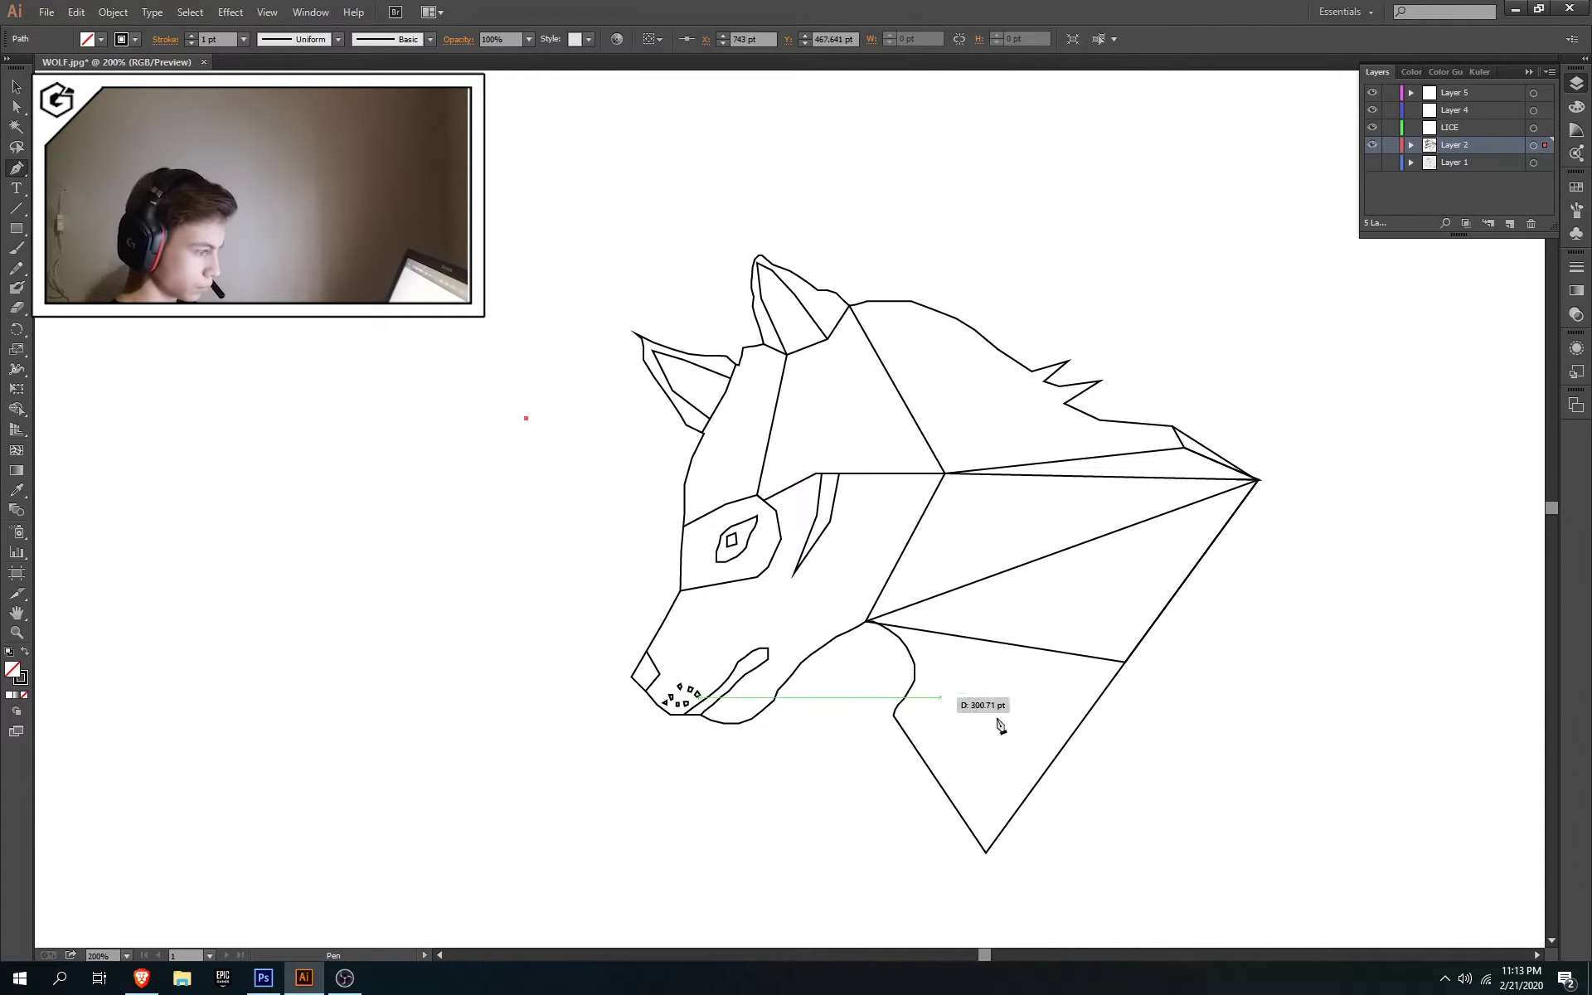
{"action": "key", "text": "ctrl+z"}
{"action": "key", "text": "ctrl+z"}
{"action": "key", "text": "ctrl+z"}
{"action": "key", "text": "ctrl+z"}
{"action": "key", "text": "ctrl+z"}
{"action": "key", "text": "ctrl+z"}
{"action": "key", "text": "ctrl+z"}
{"action": "left_click", "coordinate": [1374, 163]}
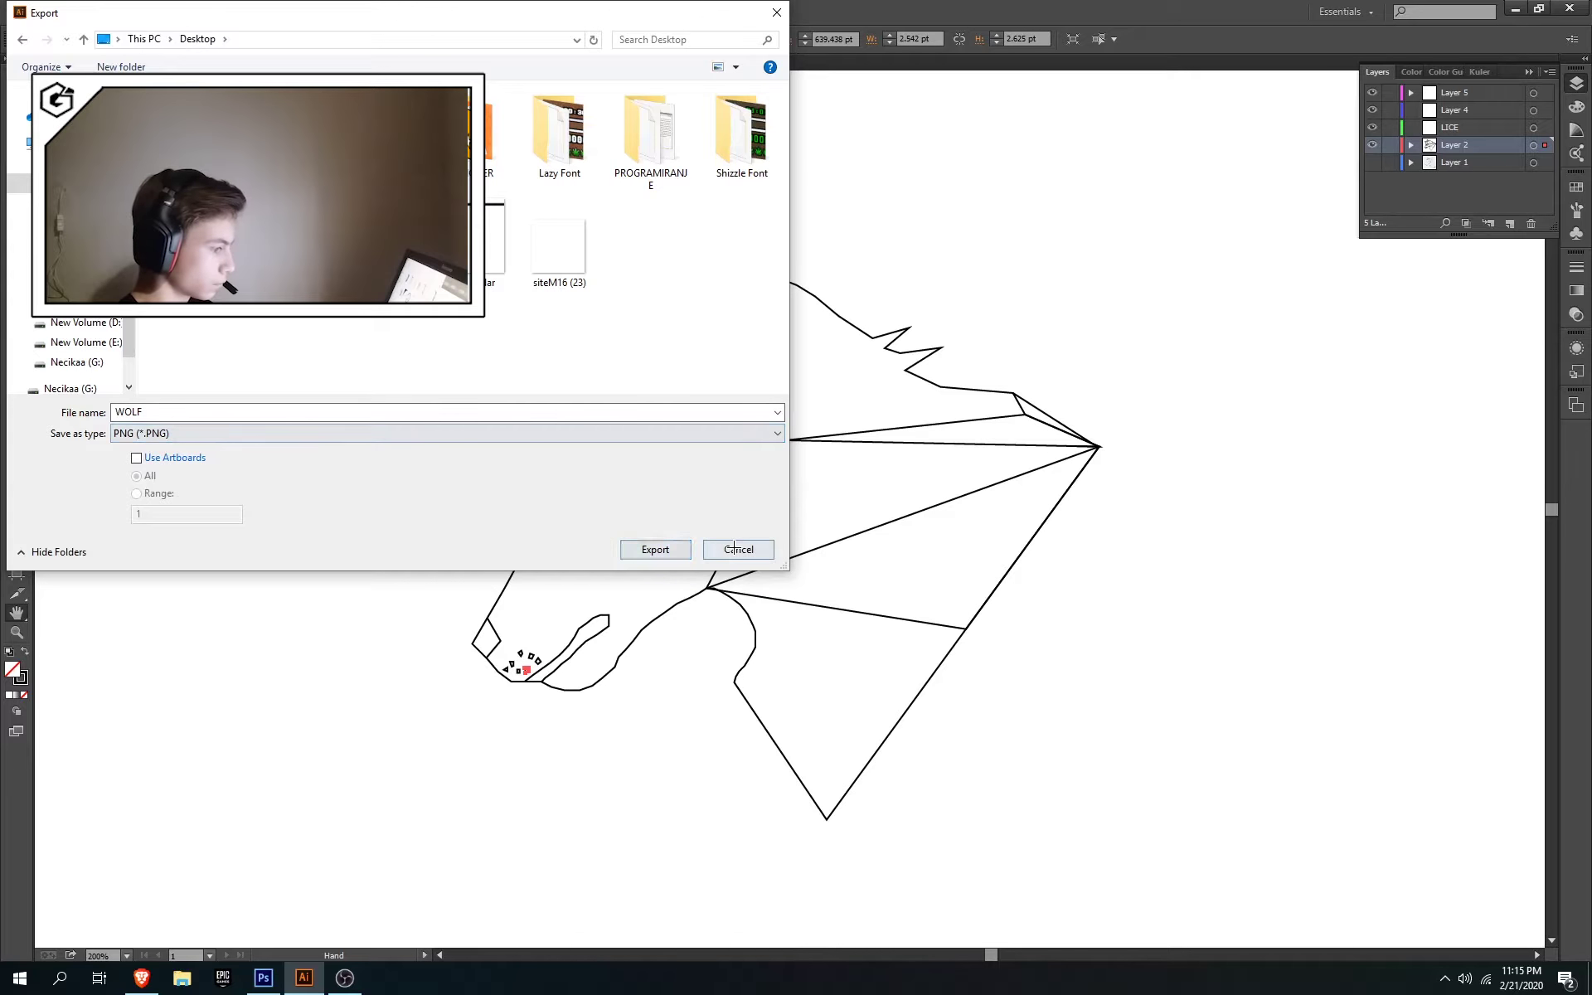
{"action": "key", "text": "Escape"}
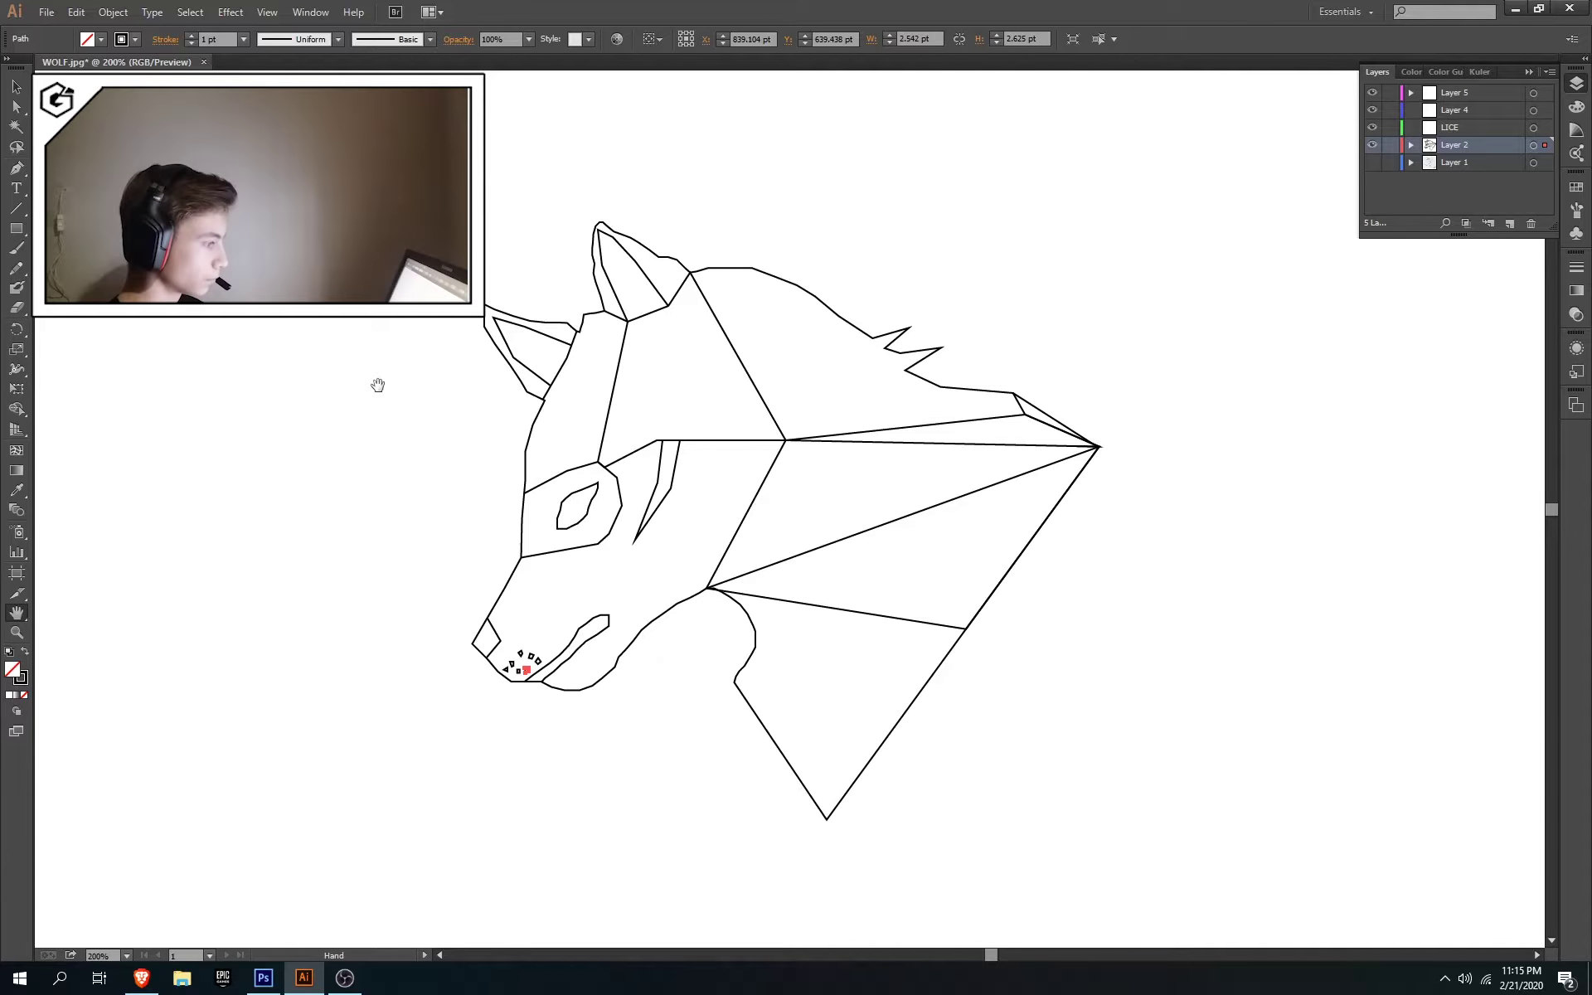
Export the drawing as WOLF in PNG format at Medium (150 ppi) resolution
{"action": "left_click", "coordinate": [48, 17]}
{"action": "left_click", "coordinate": [108, 319]}
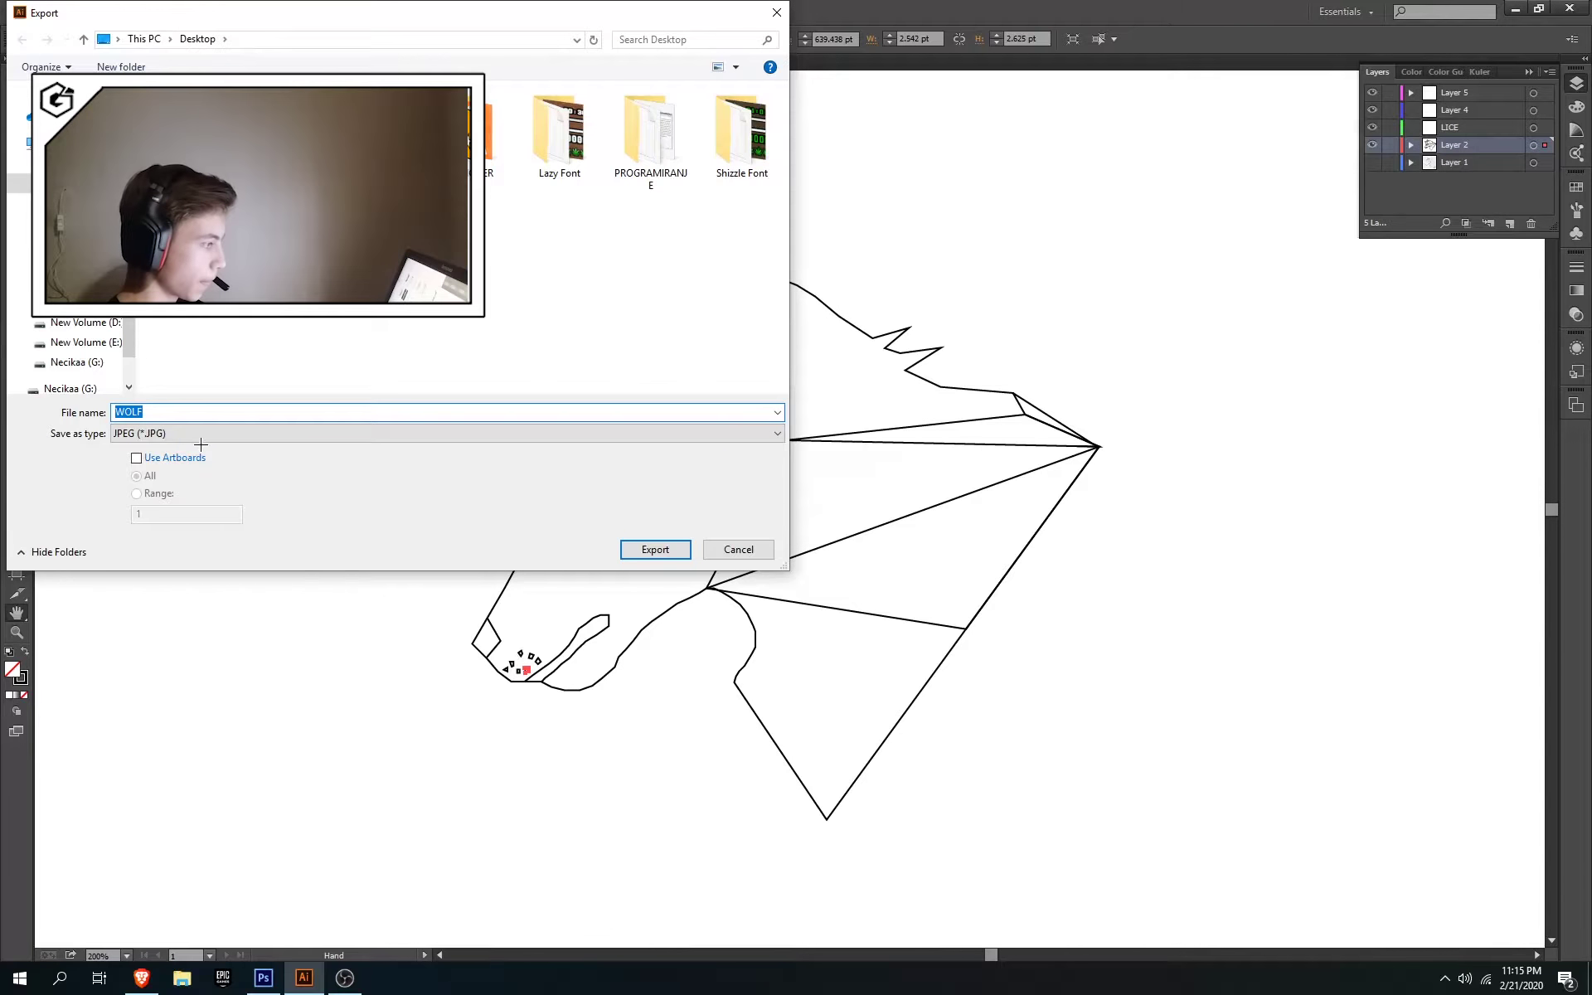
{"action": "left_click", "coordinate": [201, 434]}
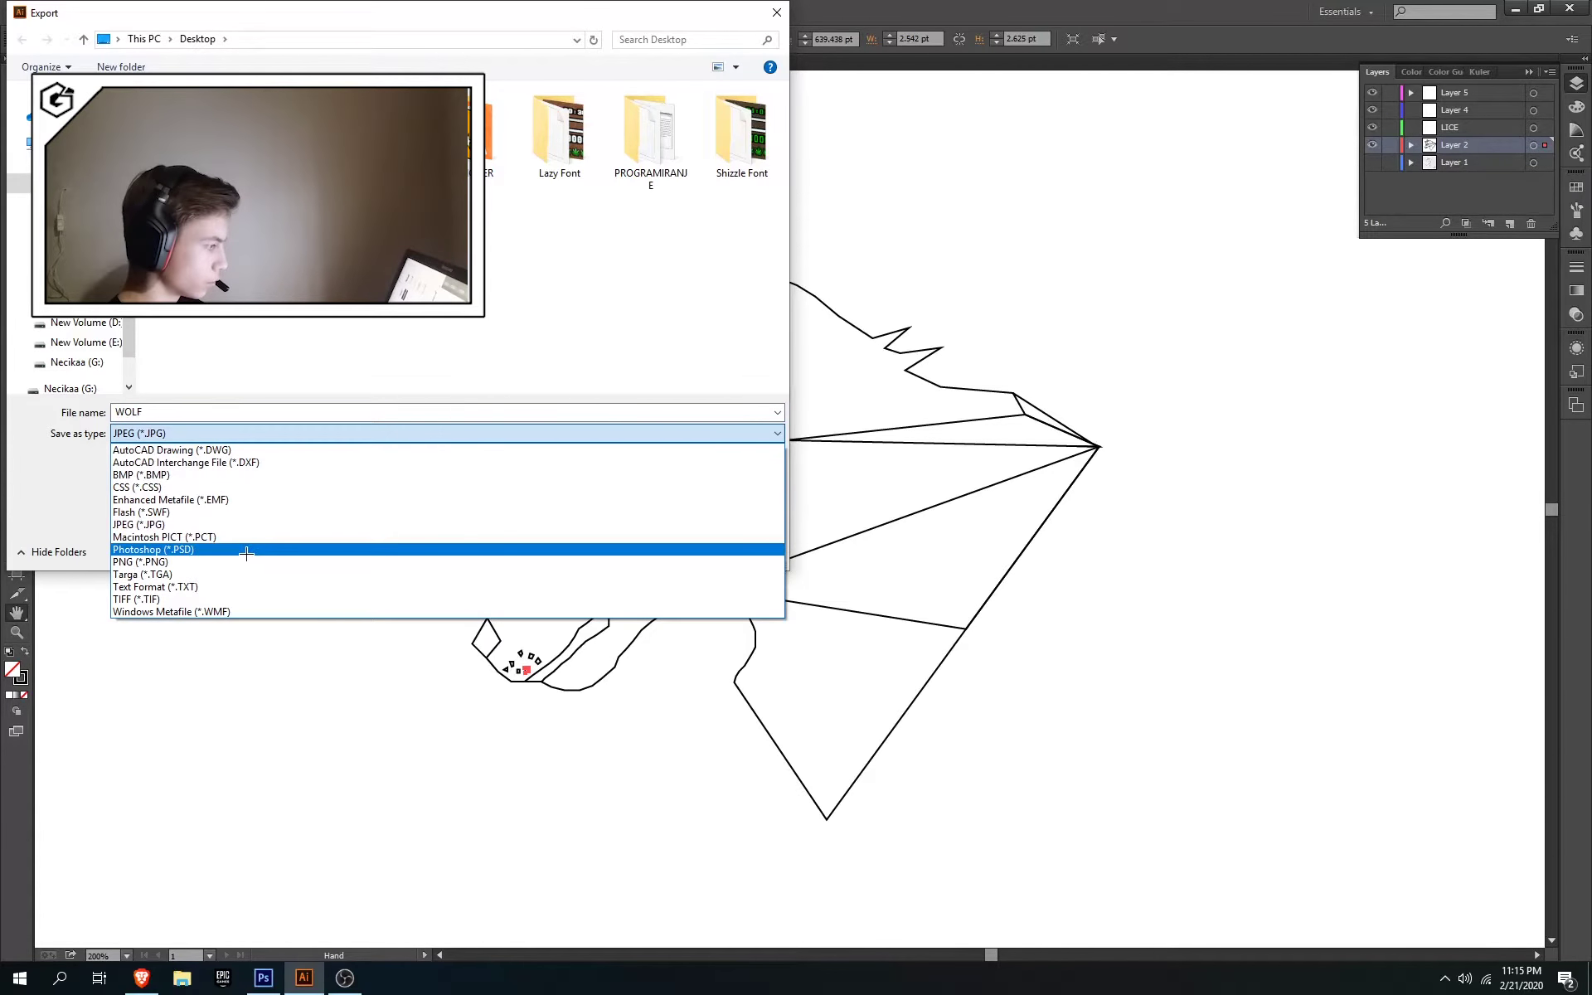
{"action": "left_click", "coordinate": [247, 561]}
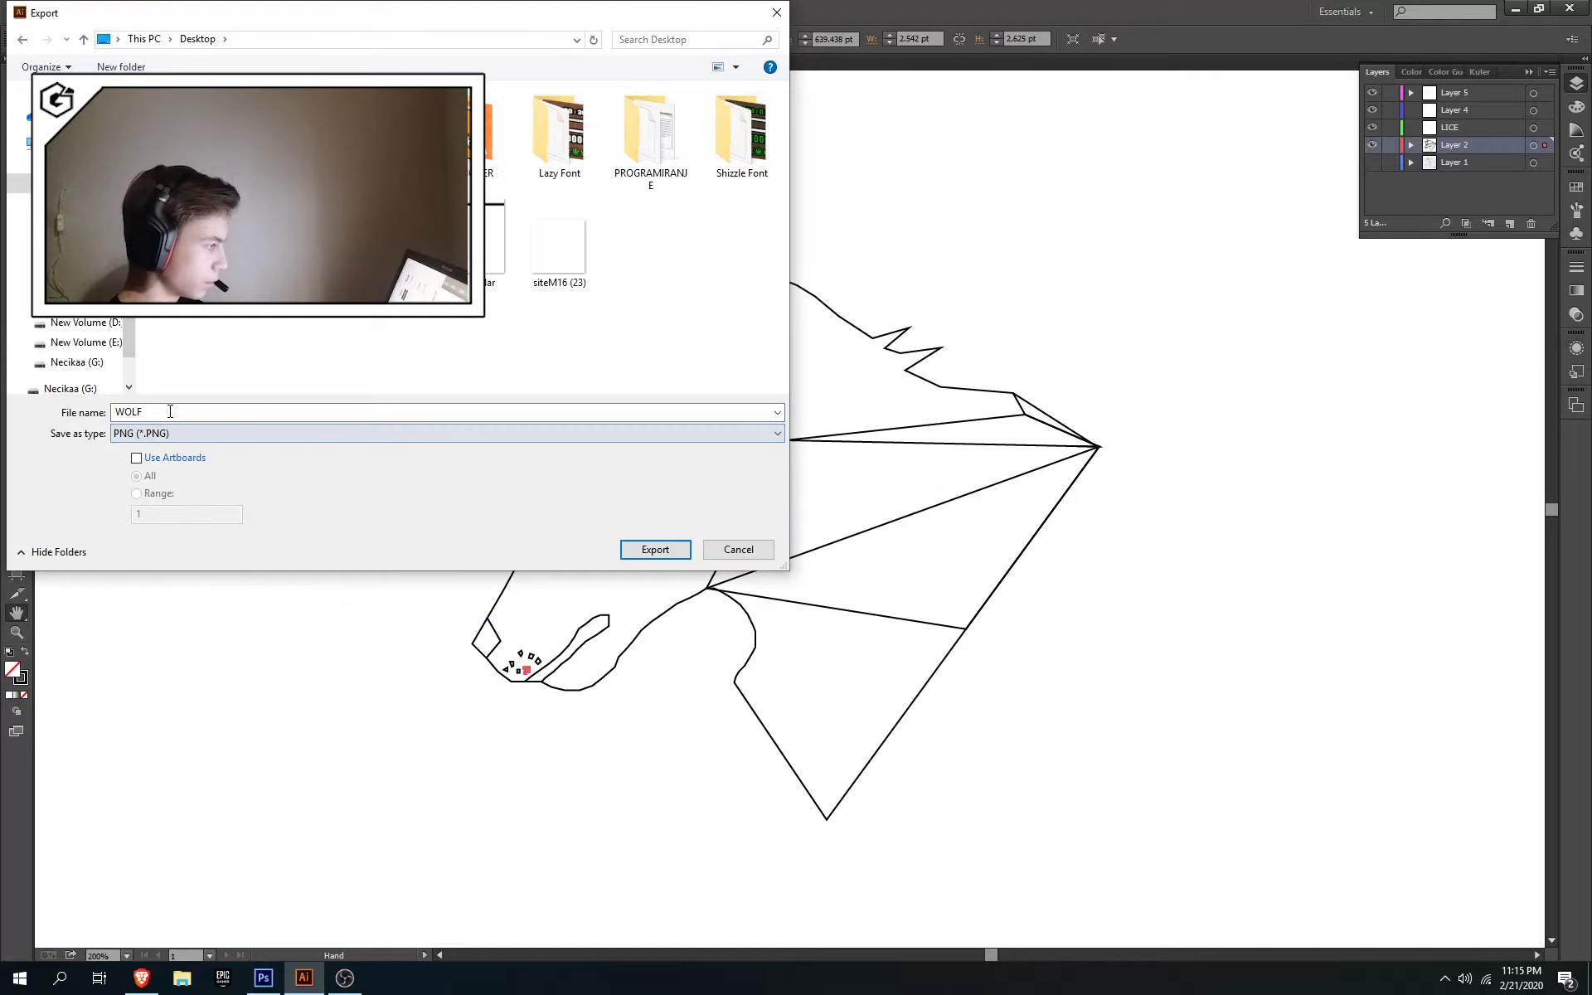
{"action": "left_click", "coordinate": [653, 549]}
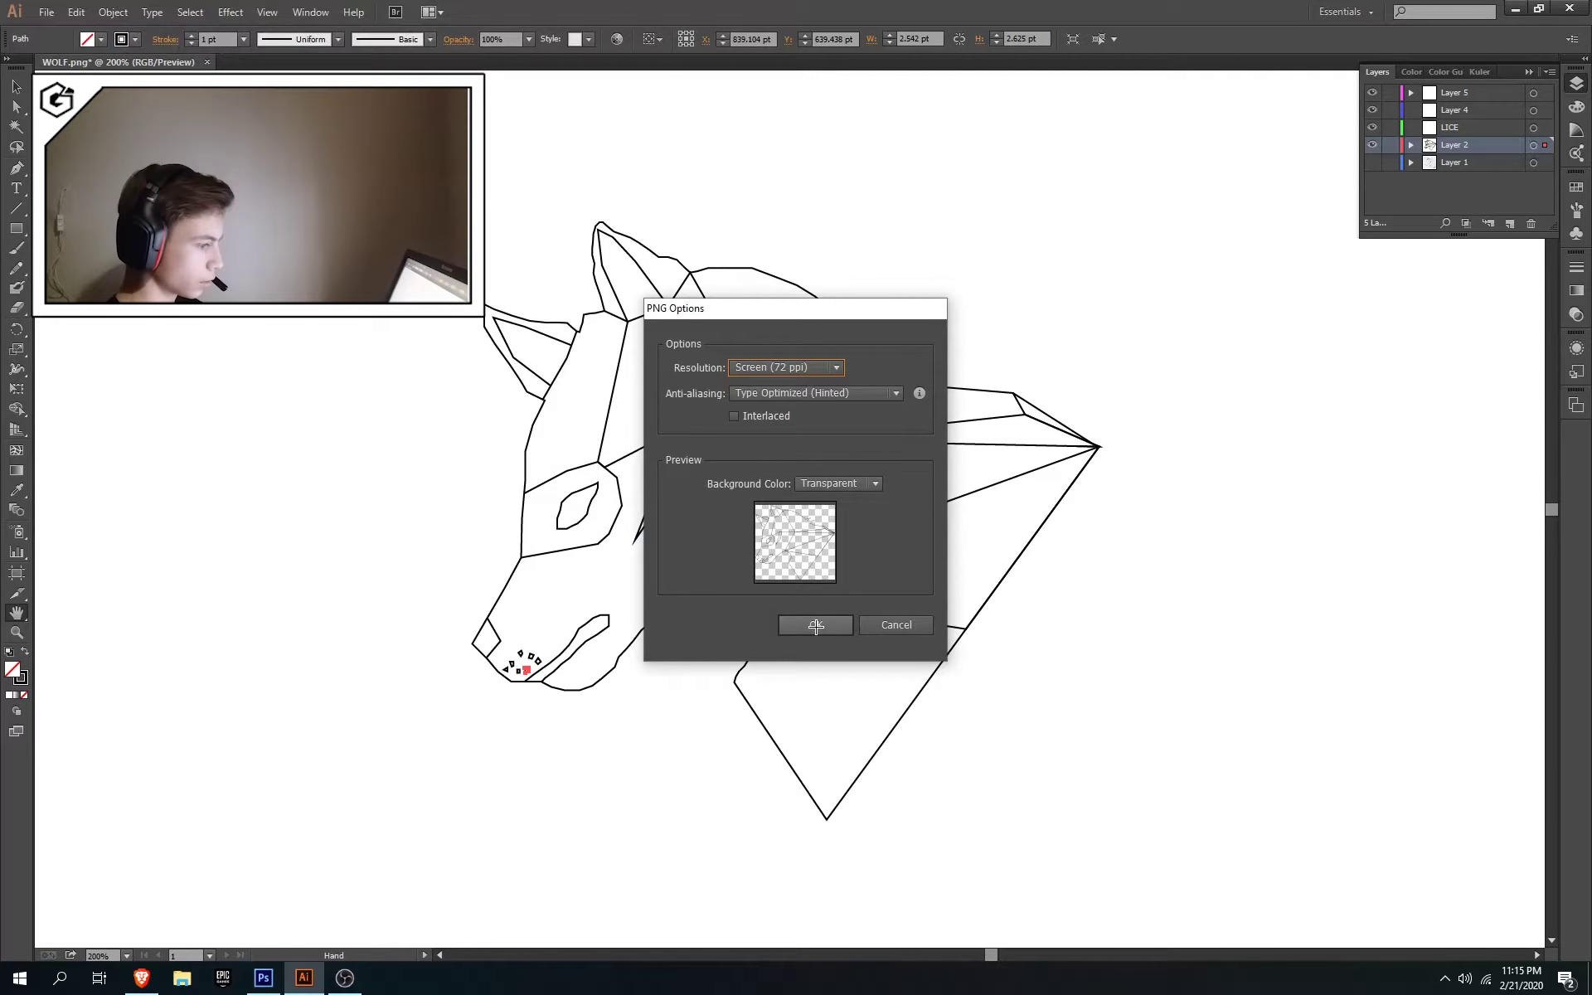
{"action": "left_click", "coordinate": [783, 370]}
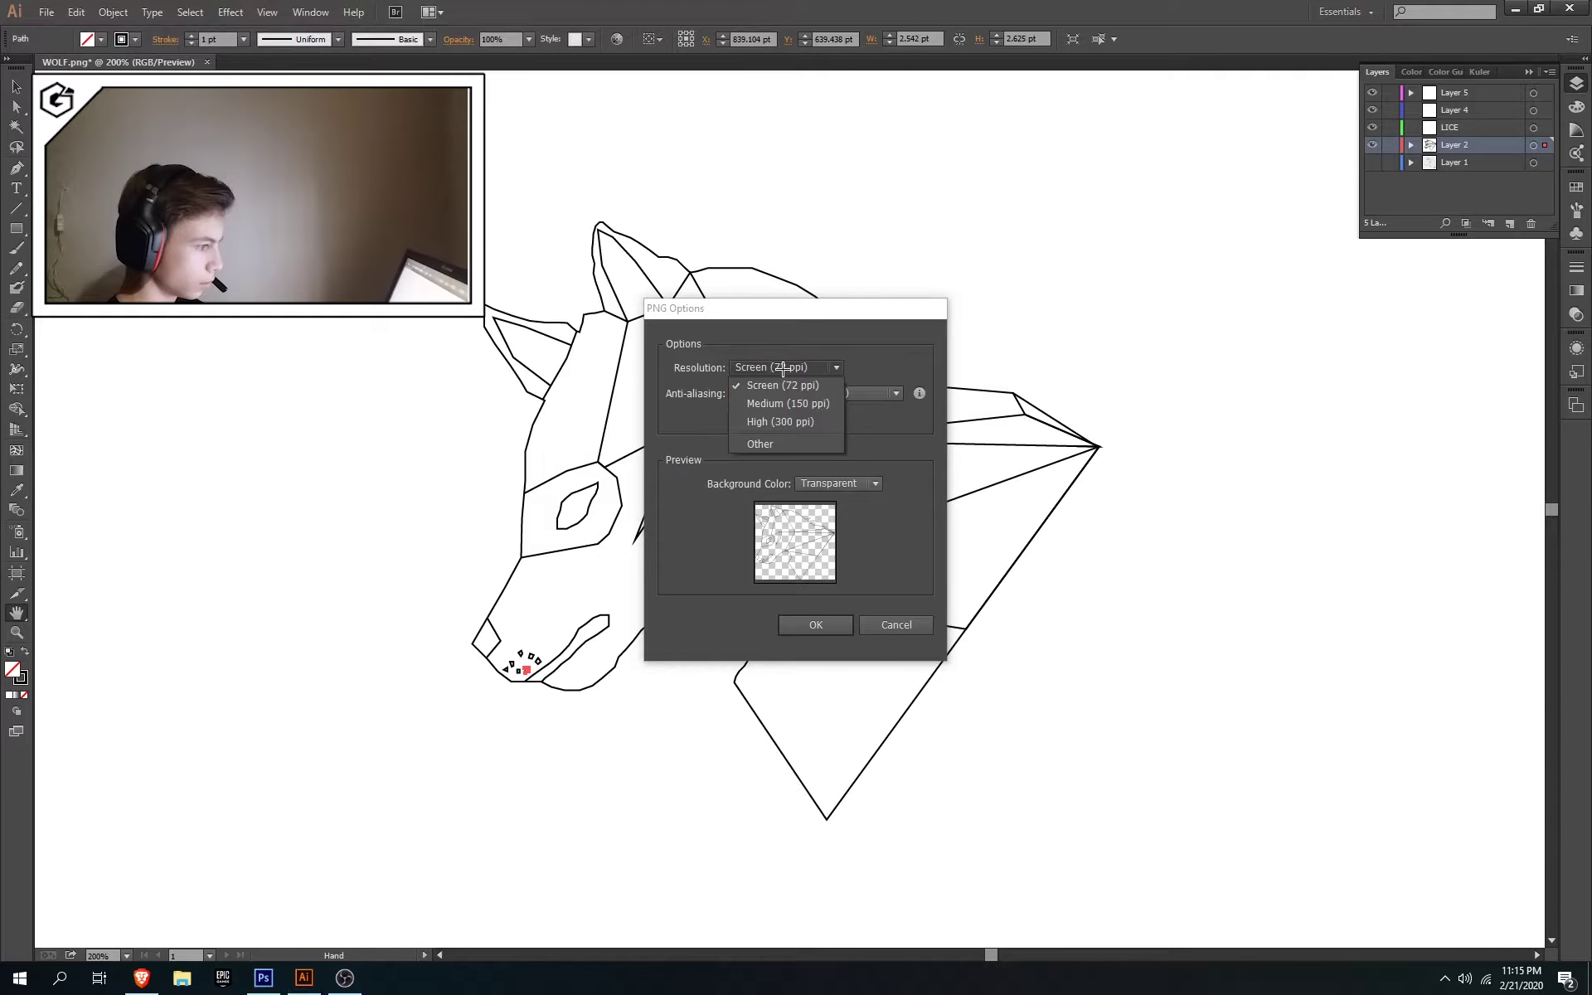
{"action": "left_click", "coordinate": [823, 403]}
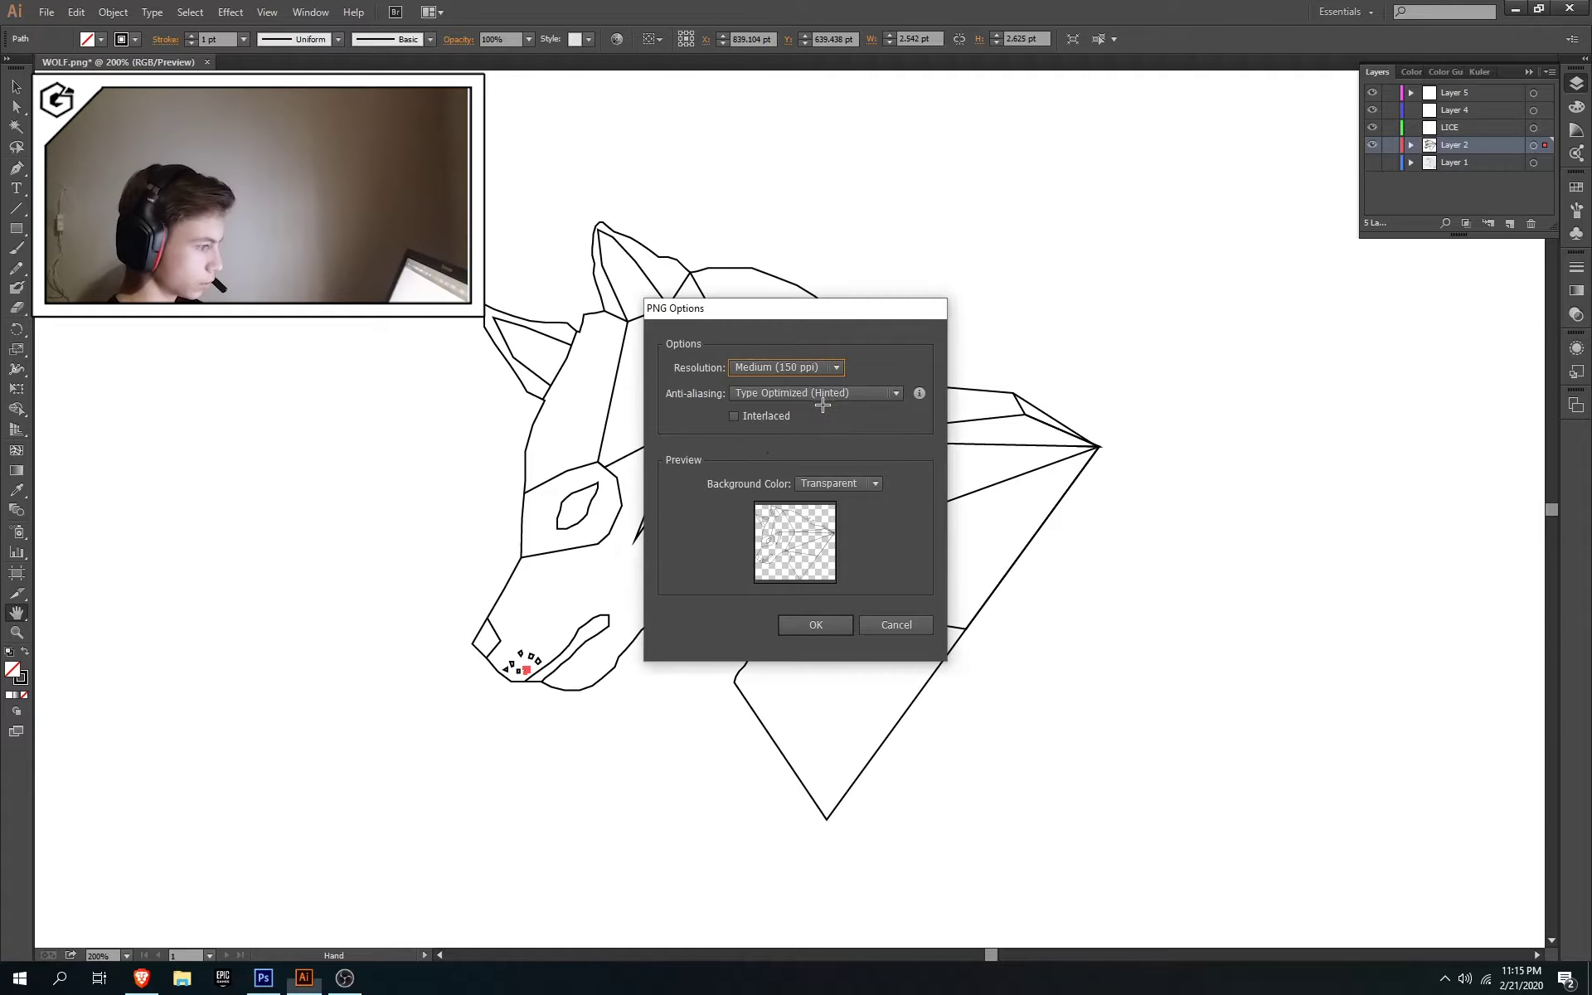
{"action": "left_click", "coordinate": [817, 624]}
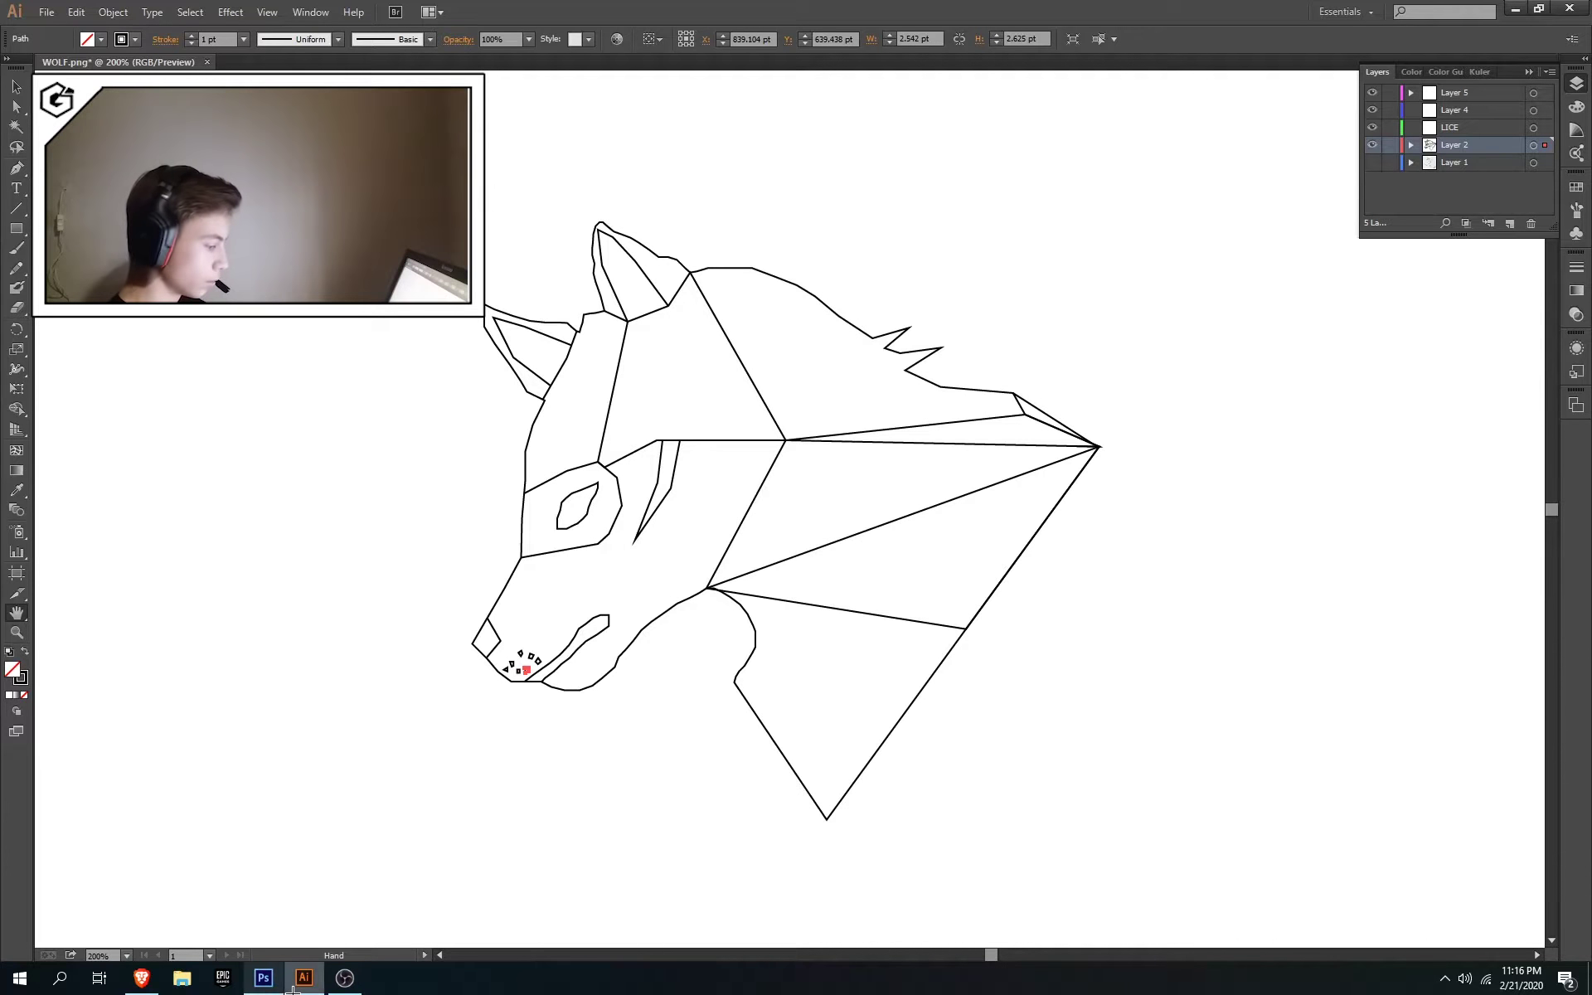
Open WOLF.png from the desktop in Photos to check it, then close it and return to Photoshop
{"action": "left_click", "coordinate": [1589, 980]}
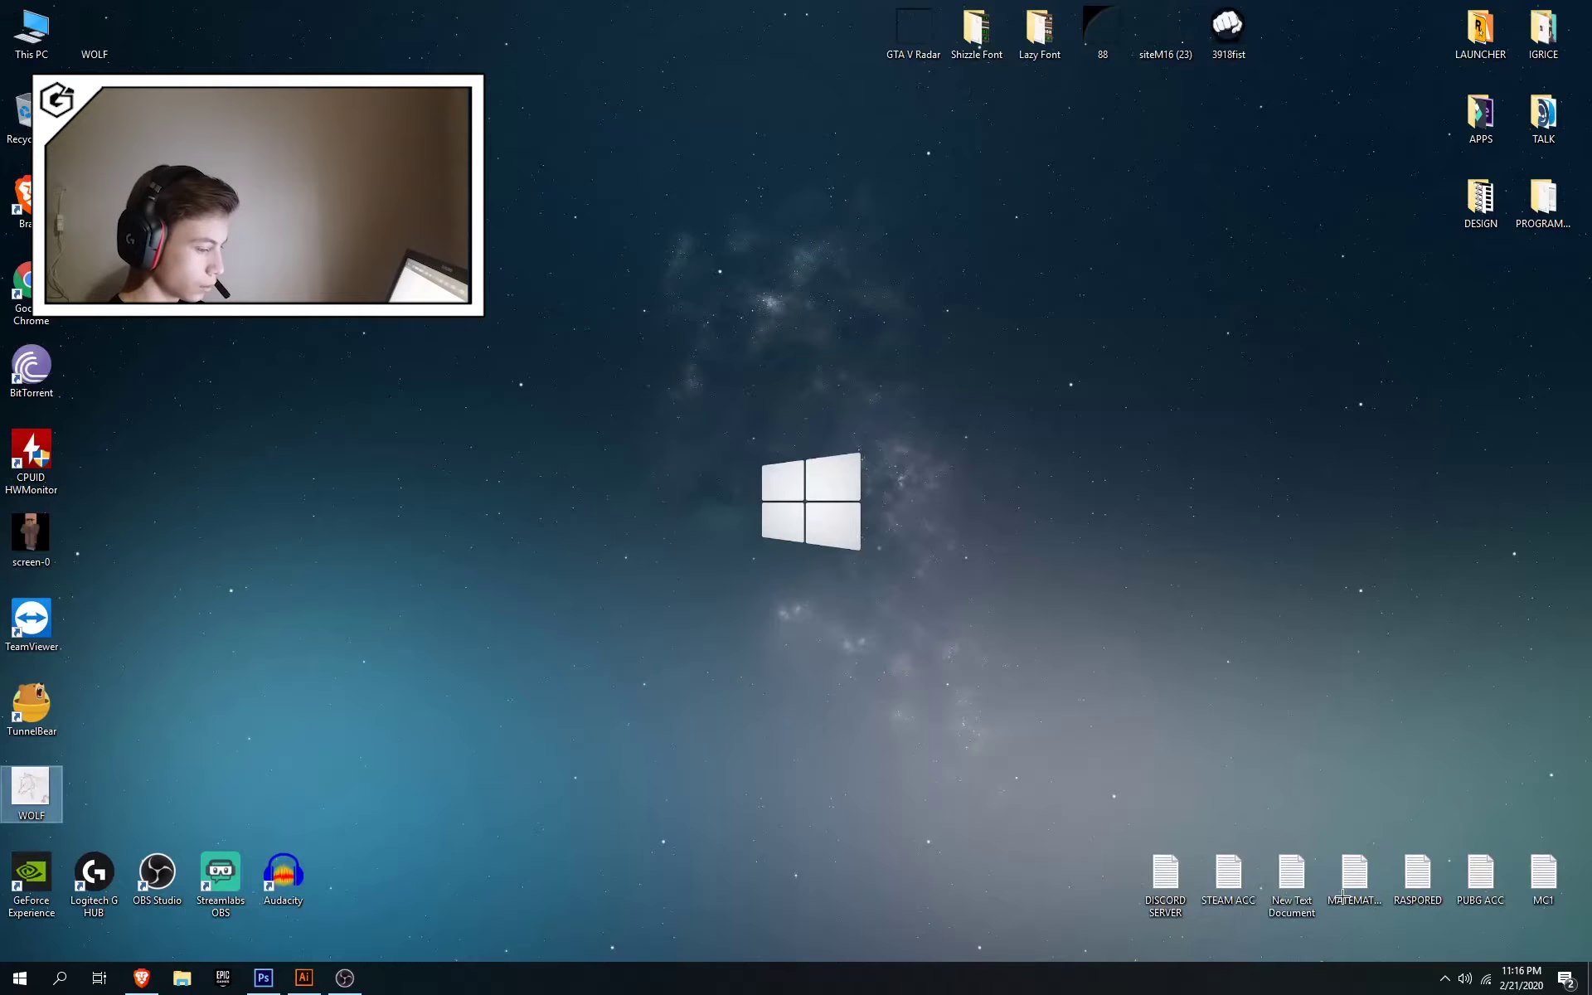
{"action": "left_click", "coordinate": [114, 33]}
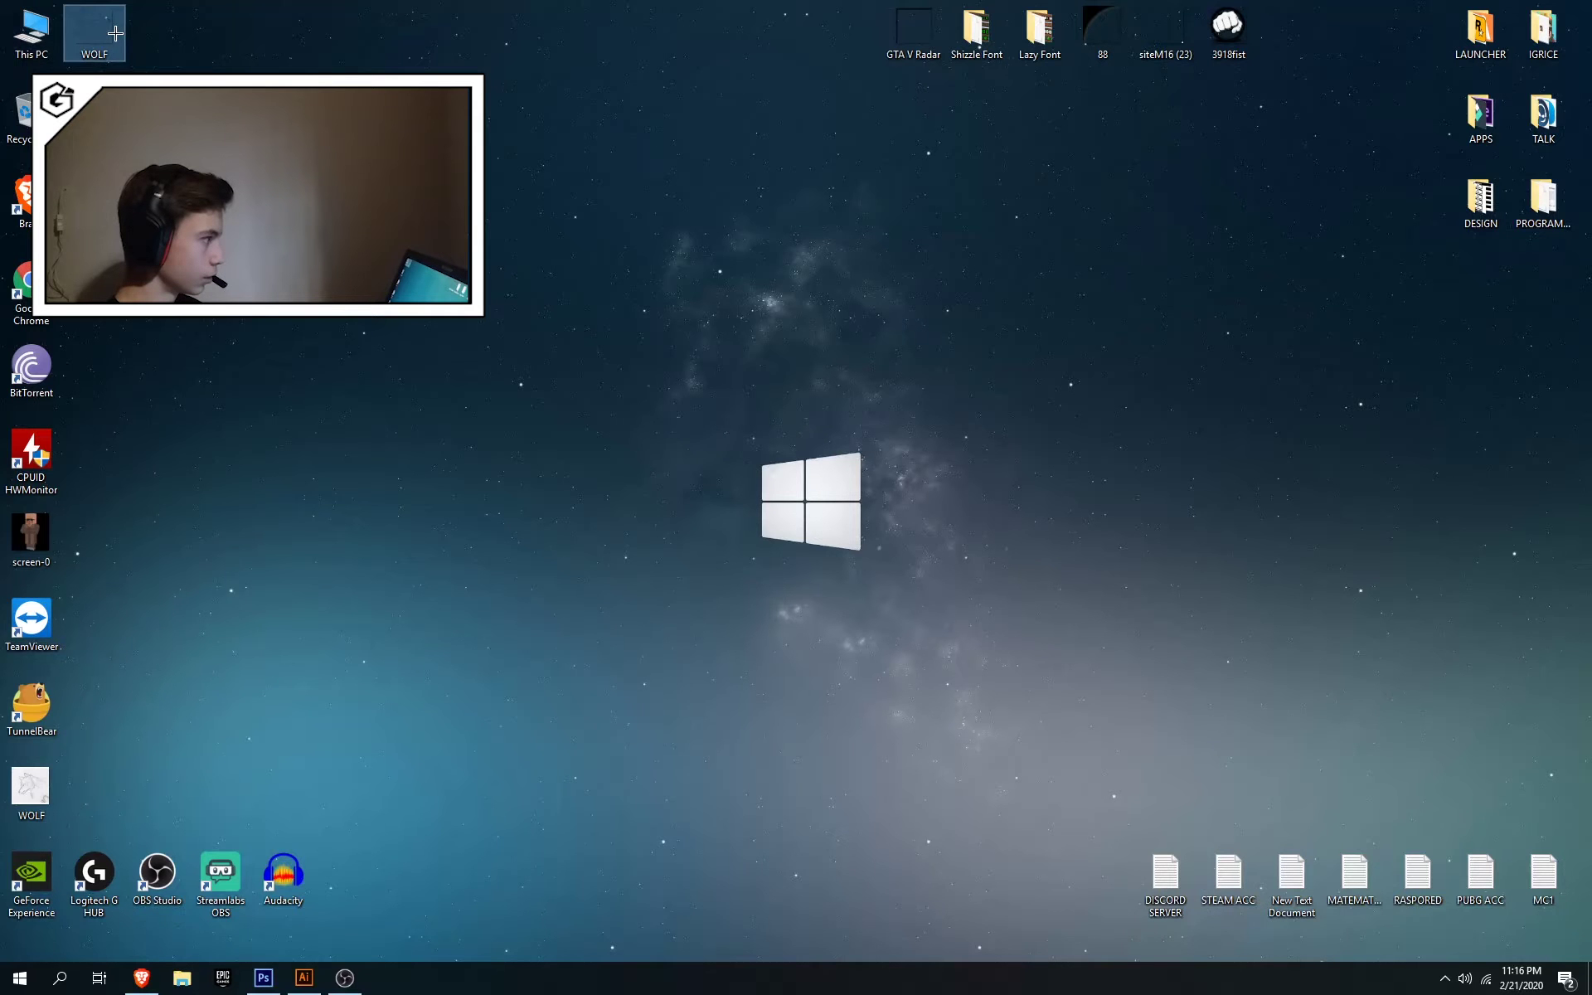
{"action": "double_click", "coordinate": [114, 33]}
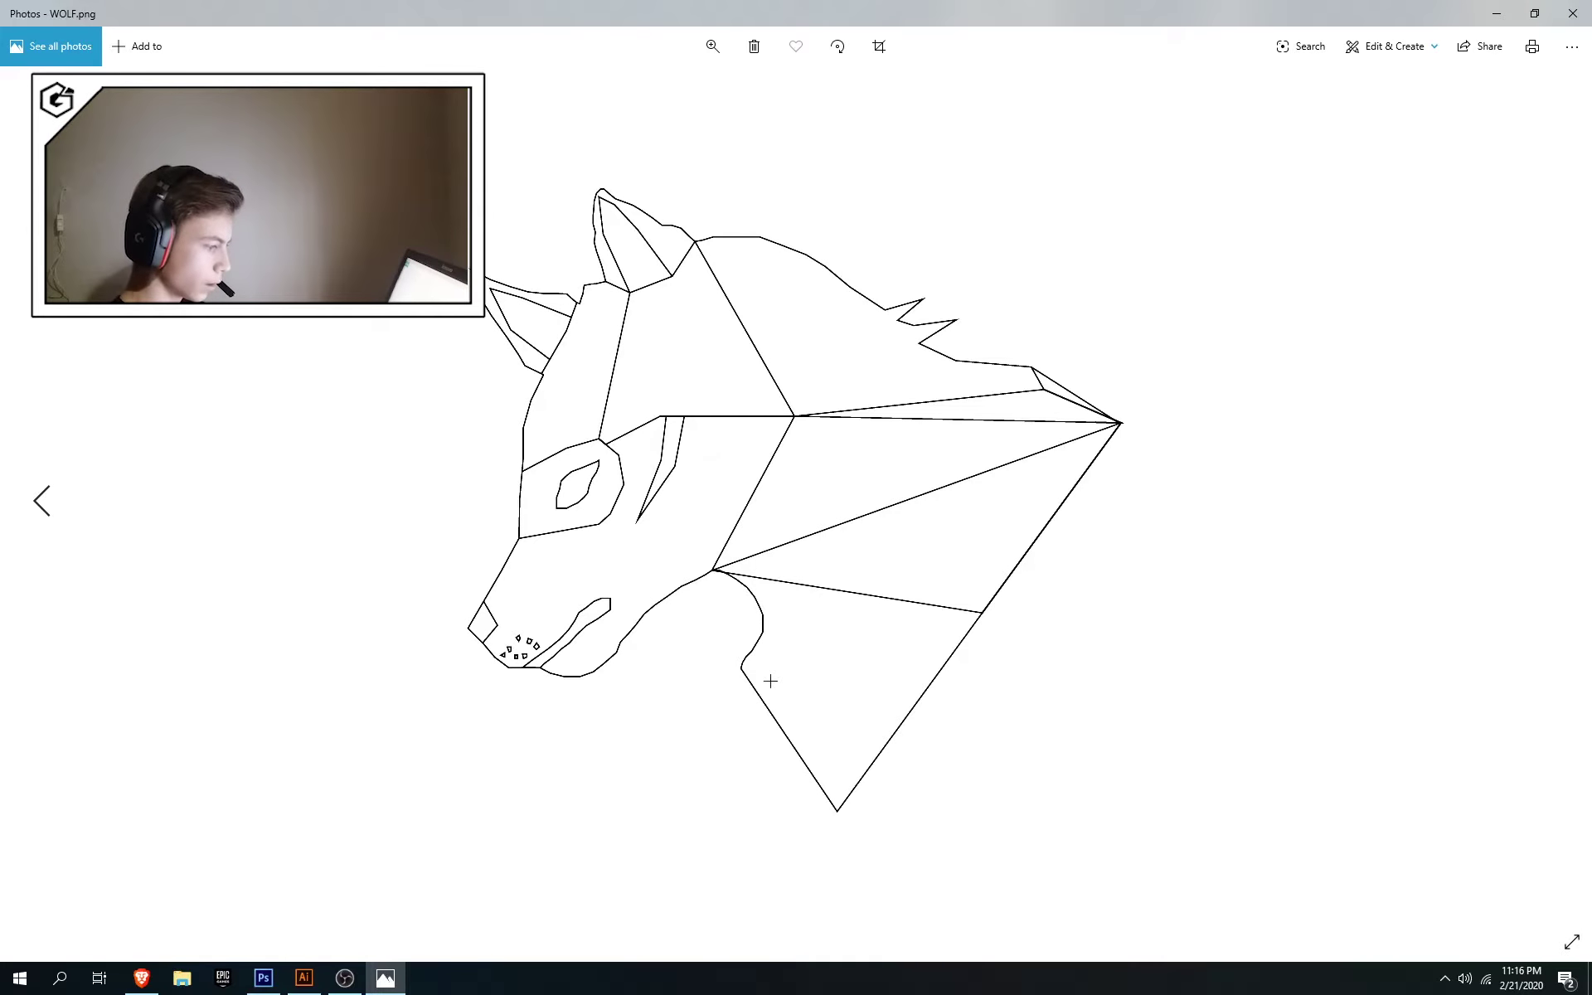
{"action": "left_click", "coordinate": [1573, 14]}
{"action": "left_click", "coordinate": [264, 978]}
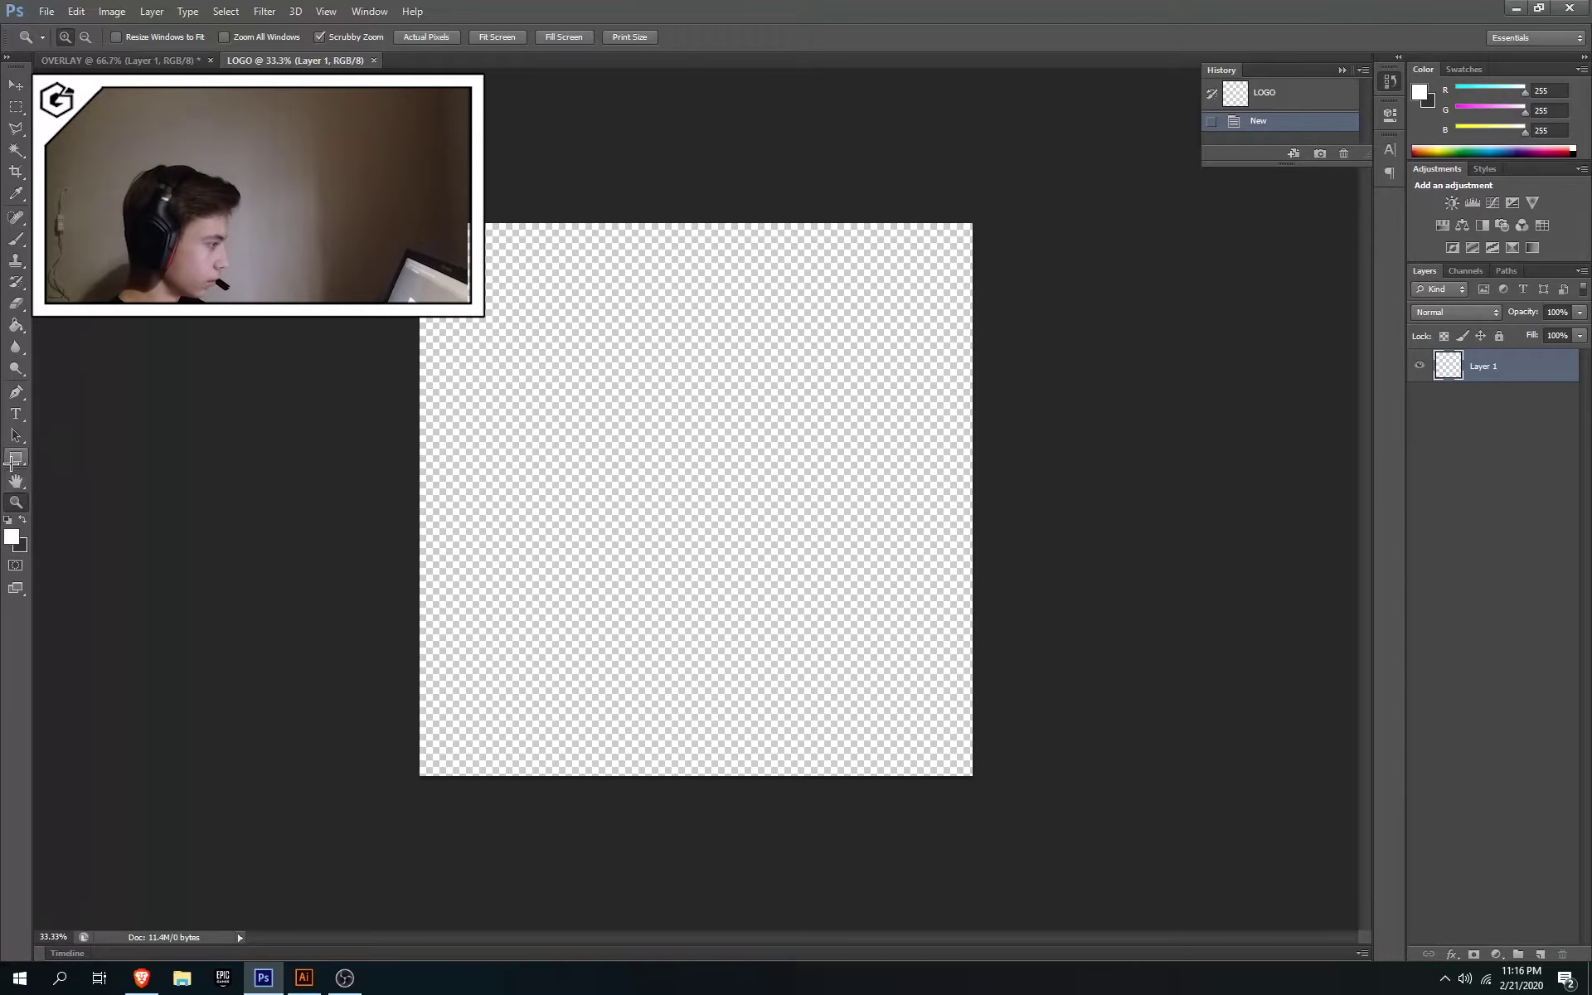
{"action": "key", "text": "u"}
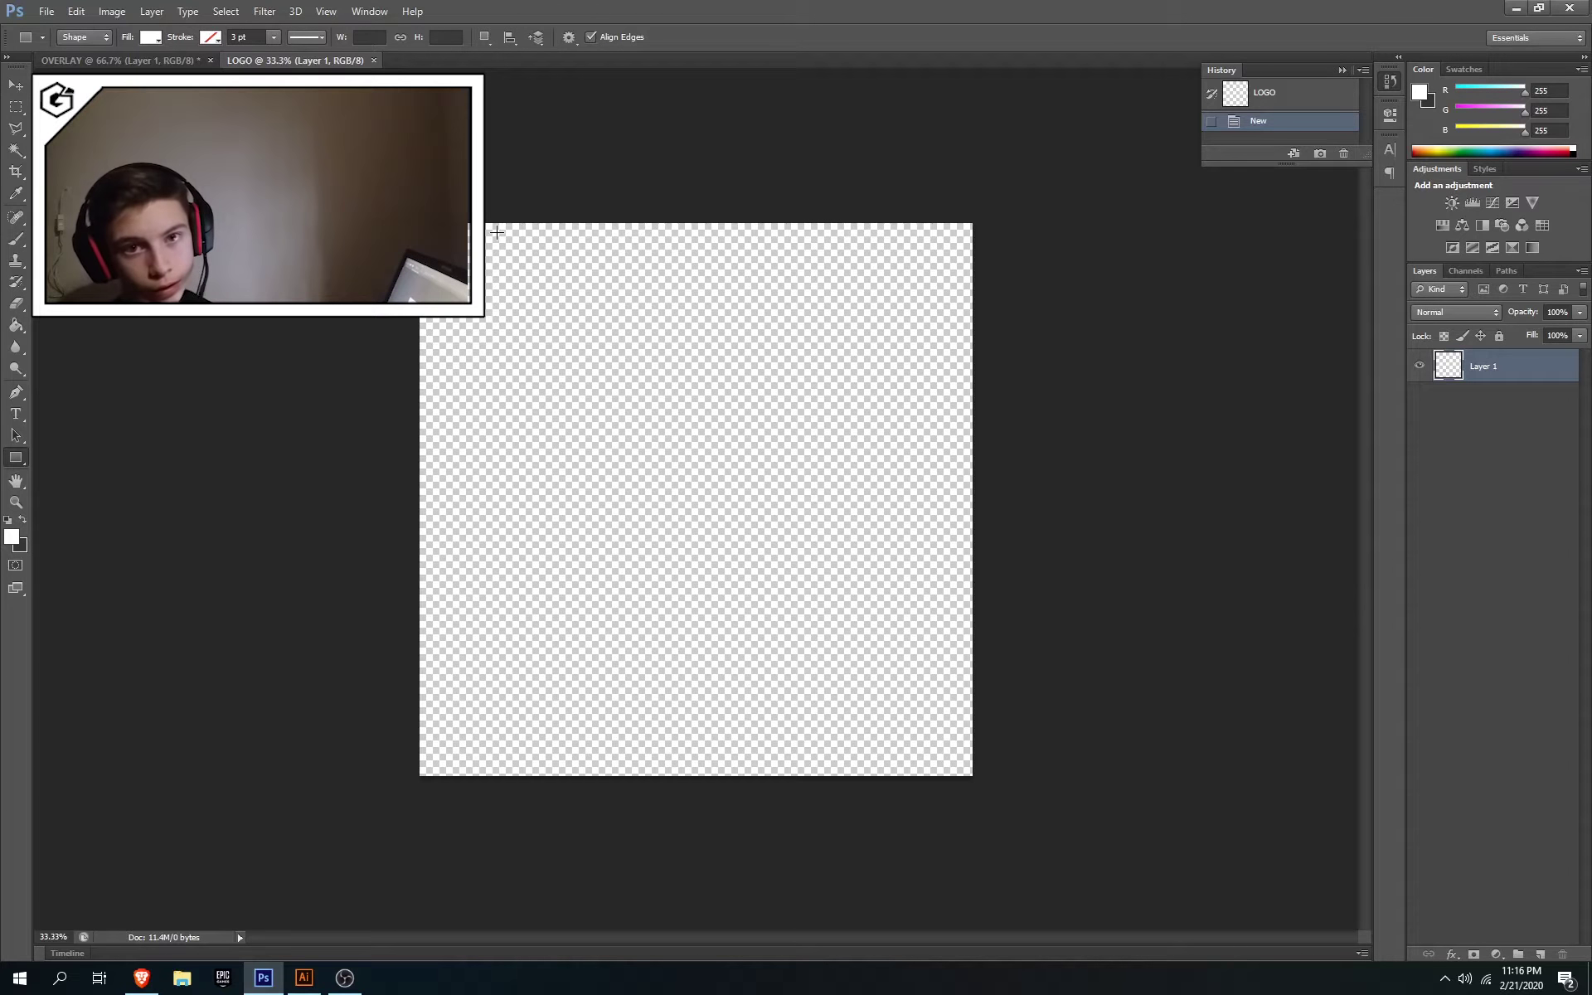
{"action": "left_click", "coordinate": [66, 11]}
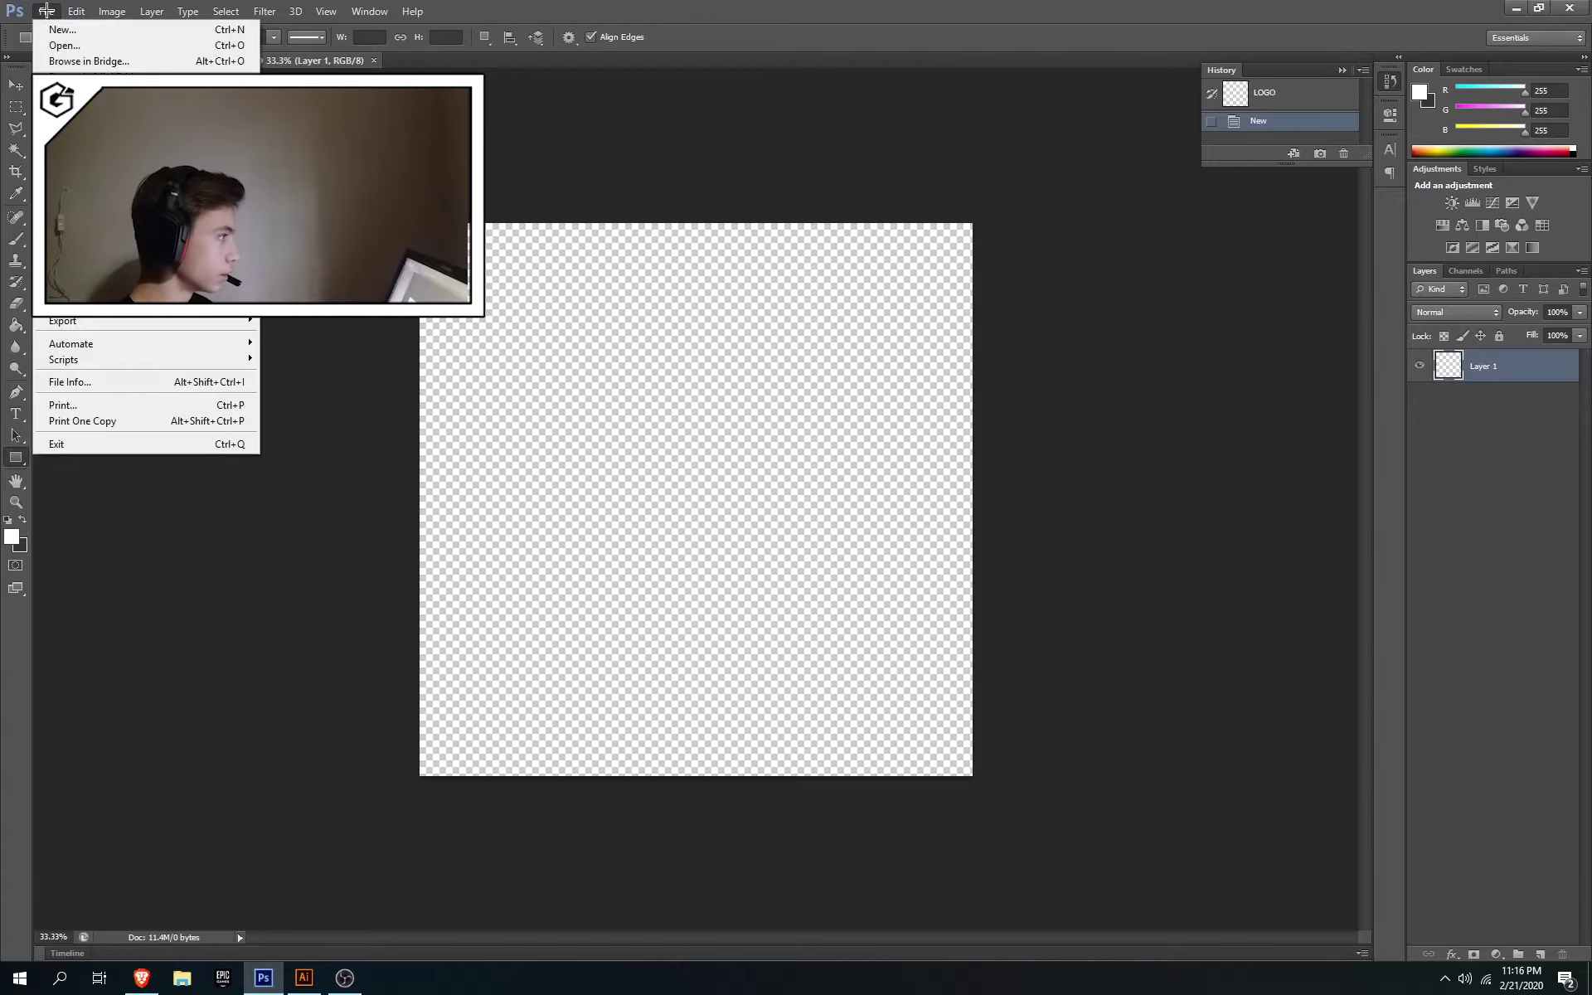
{"action": "left_click", "coordinate": [66, 25]}
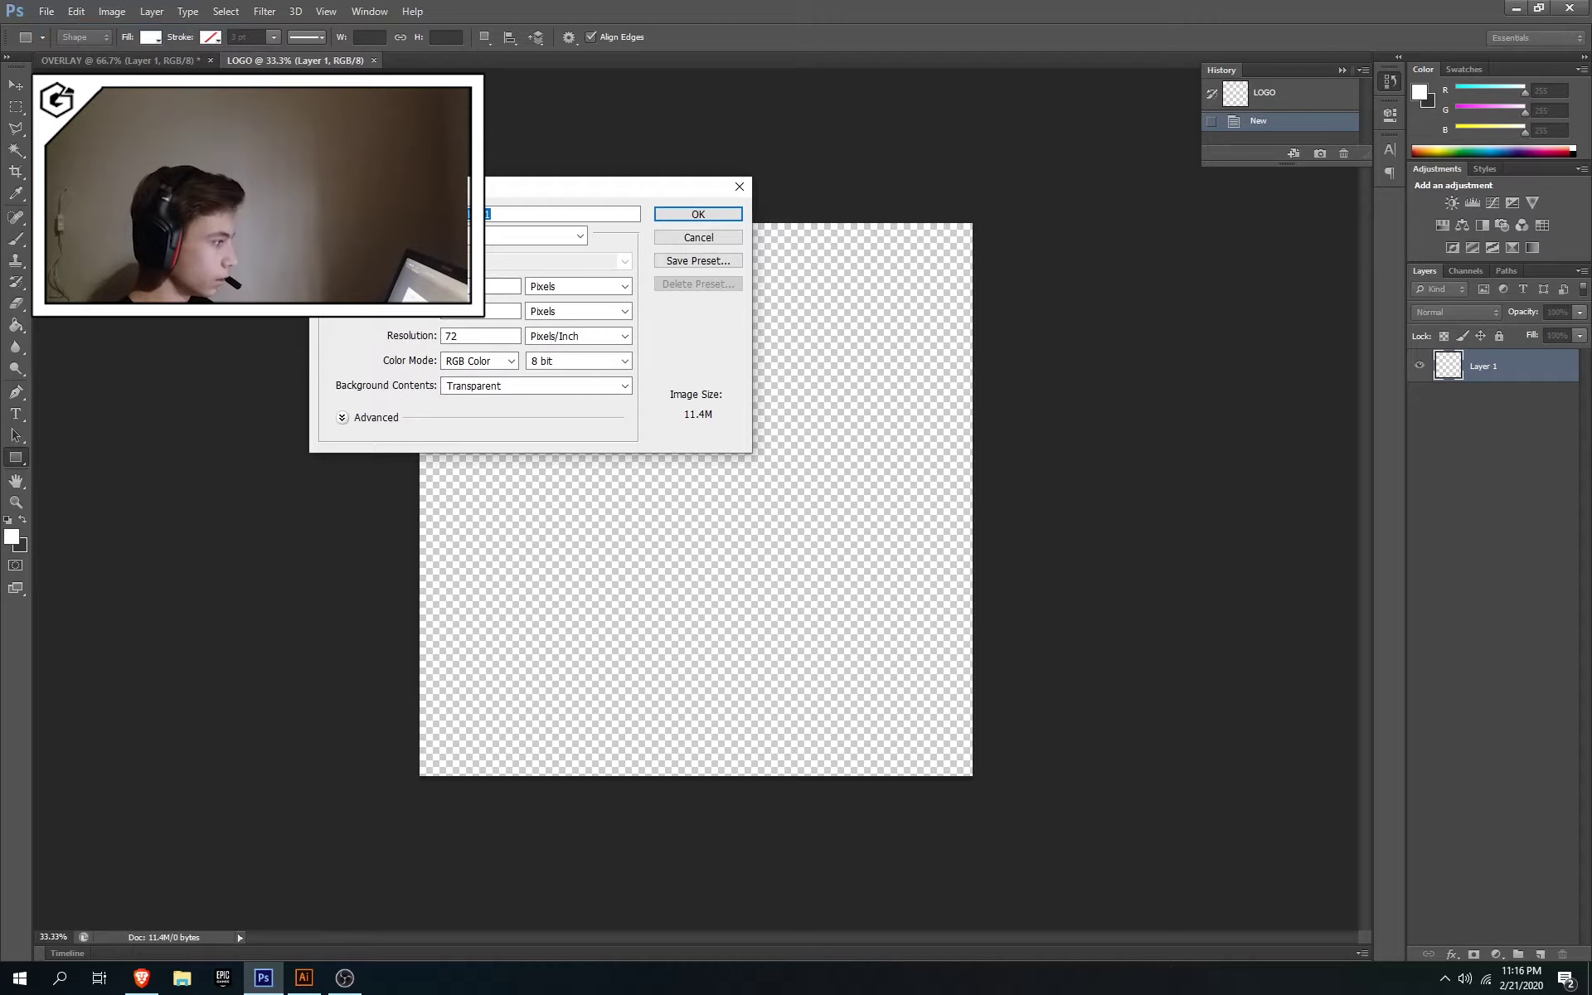
{"action": "left_click", "coordinate": [547, 287]}
{"action": "left_click", "coordinate": [554, 290]}
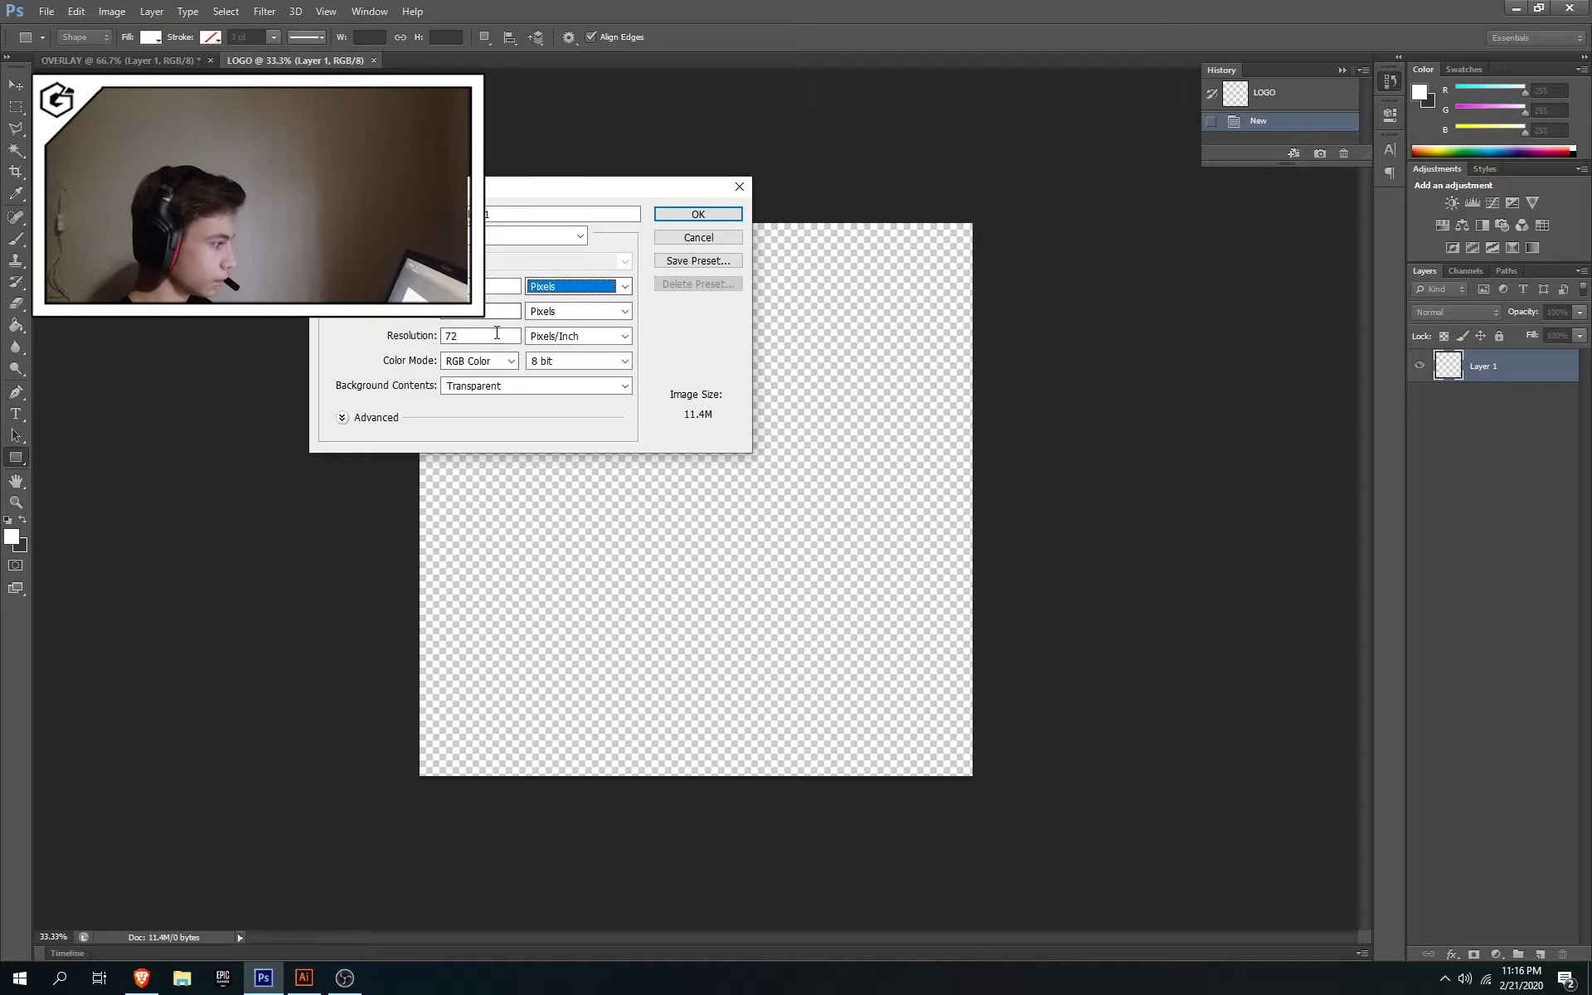
{"action": "left_click", "coordinate": [497, 334]}
{"action": "left_click", "coordinate": [545, 361]}
{"action": "left_click", "coordinate": [545, 362]}
{"action": "left_click", "coordinate": [520, 384]}
{"action": "left_click", "coordinate": [520, 385]}
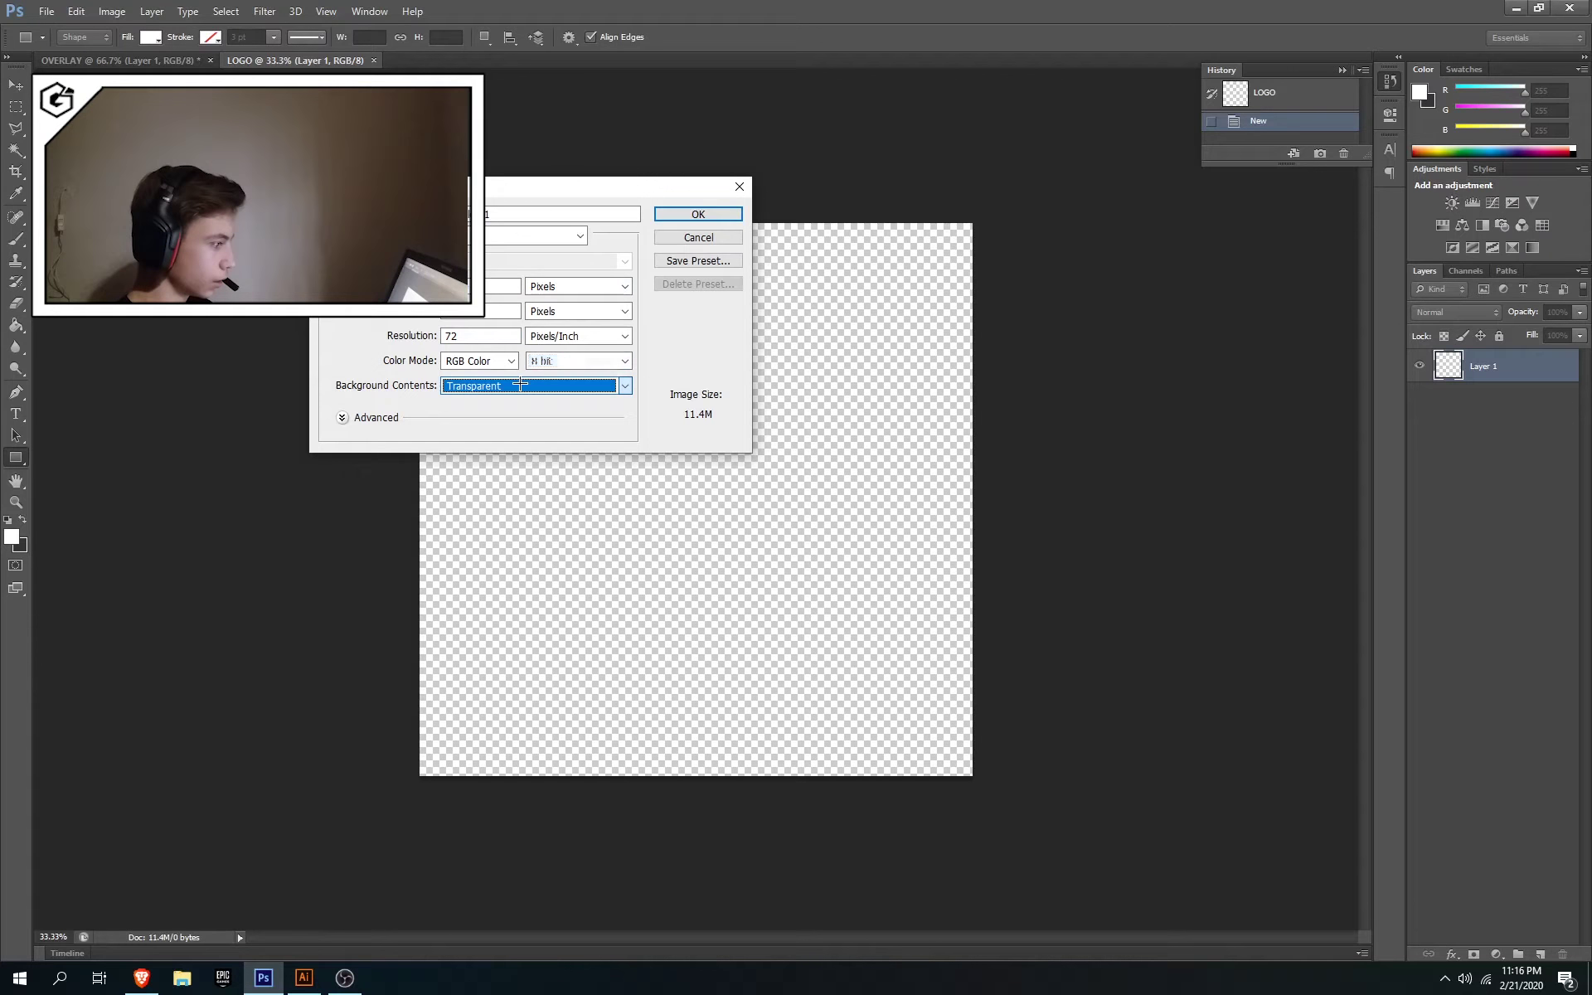
{"action": "left_click", "coordinate": [489, 361]}
{"action": "left_click", "coordinate": [481, 402]}
{"action": "left_click", "coordinate": [497, 385]}
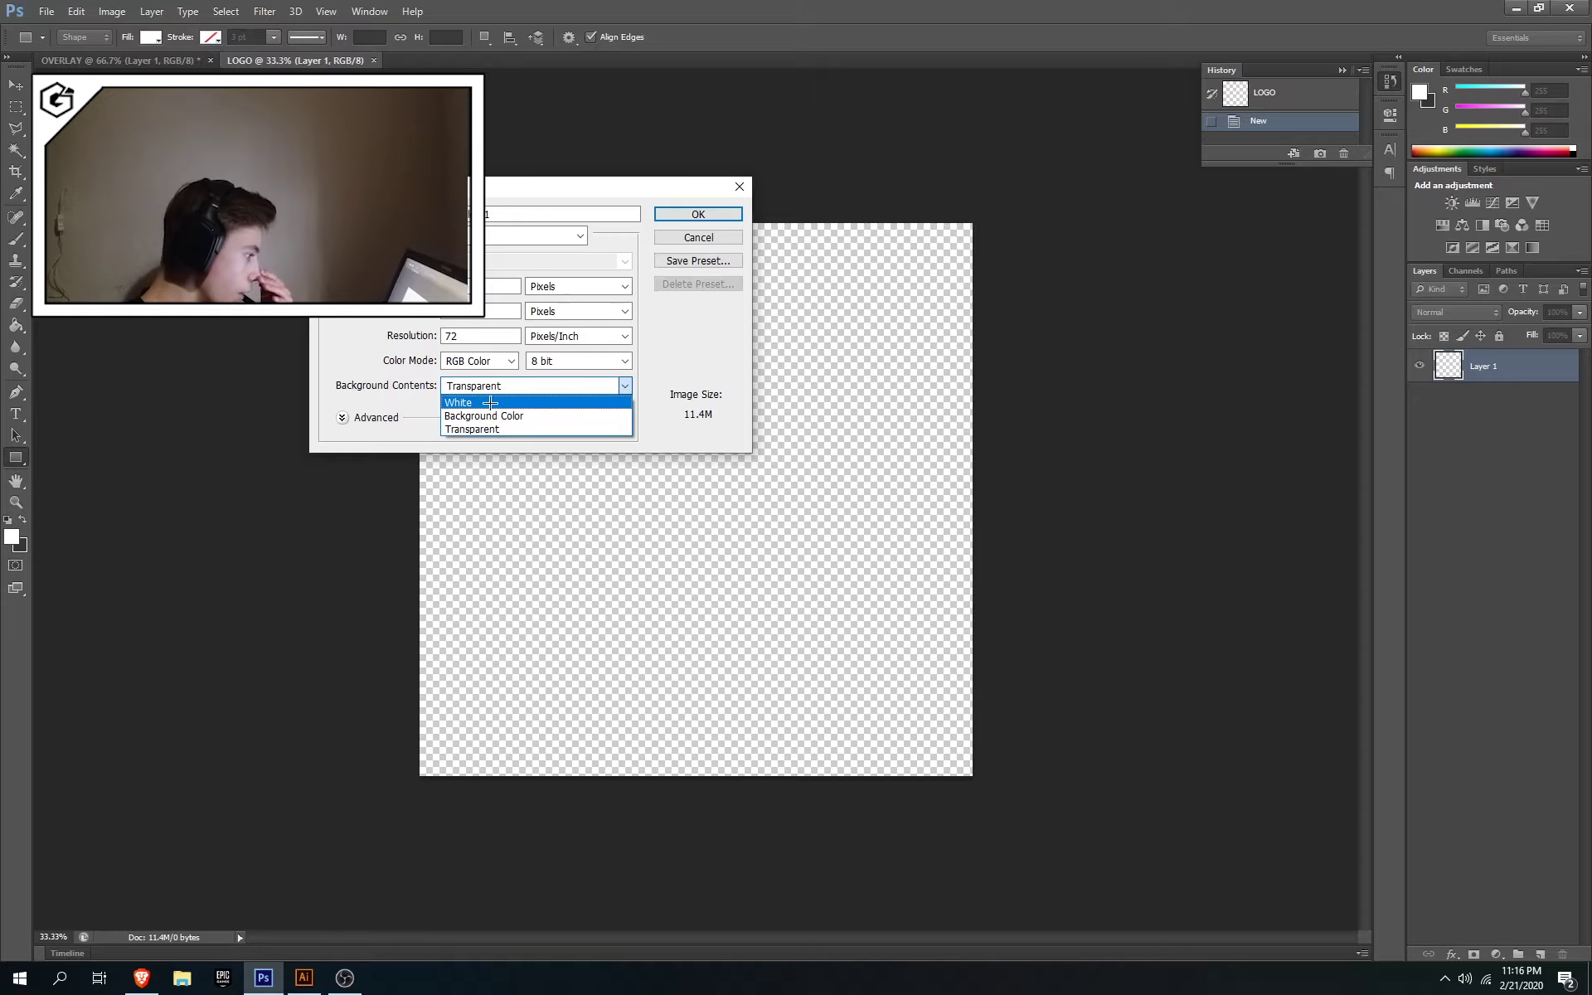
{"action": "left_click", "coordinate": [493, 387]}
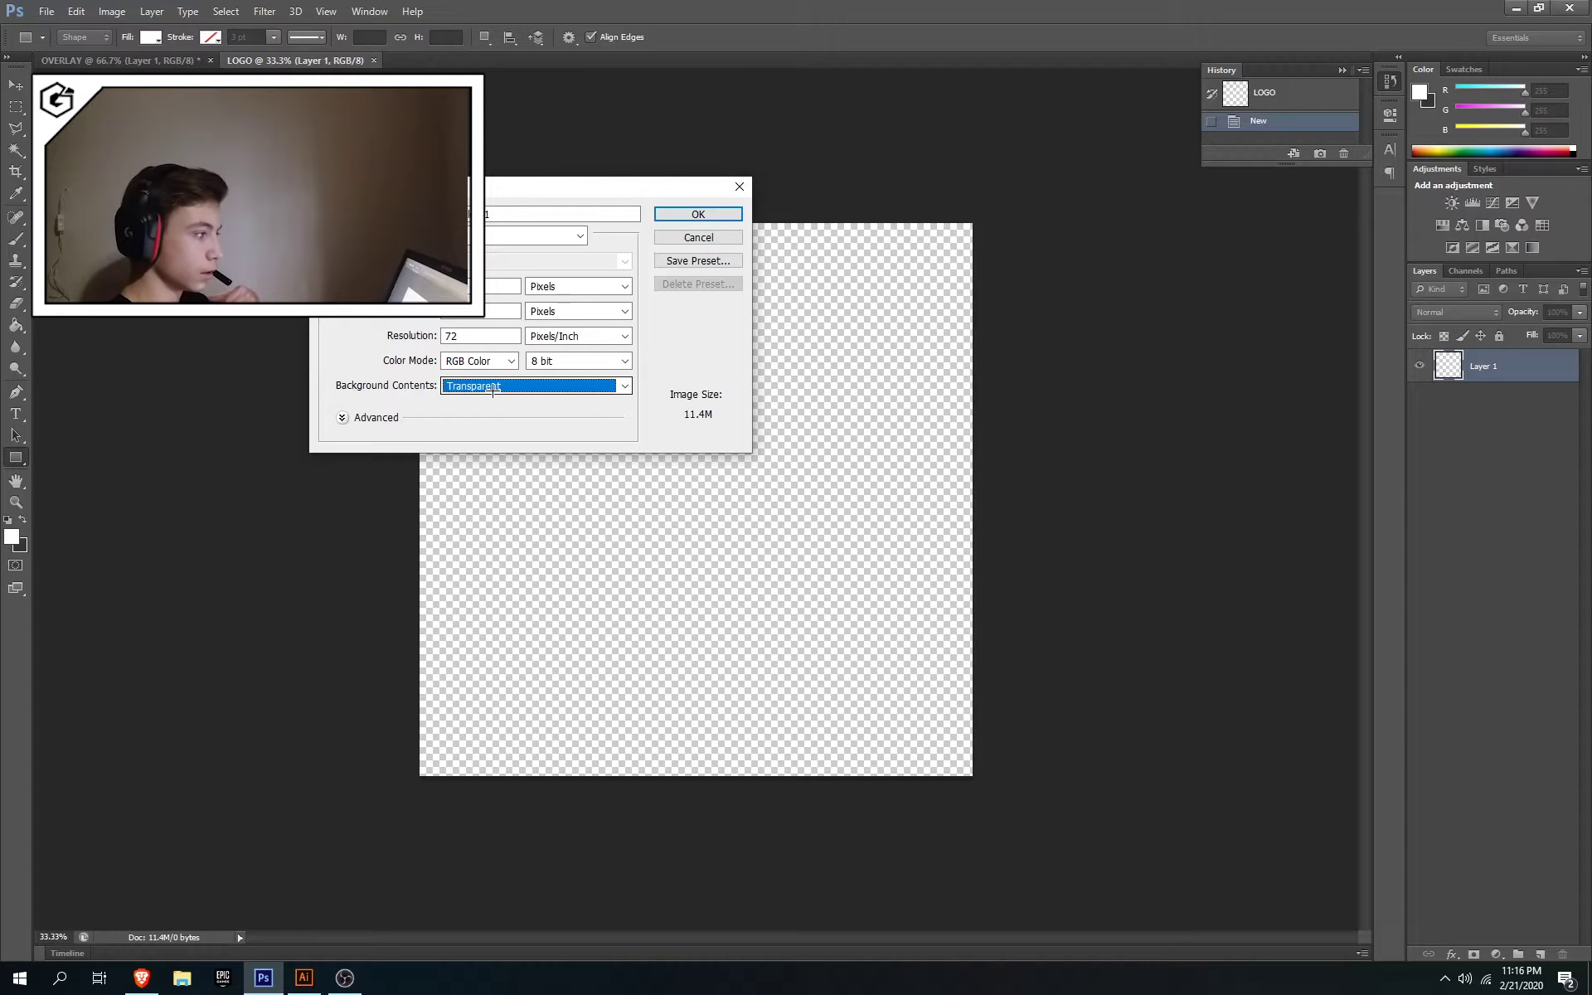
{"action": "double_click", "coordinate": [510, 214]}
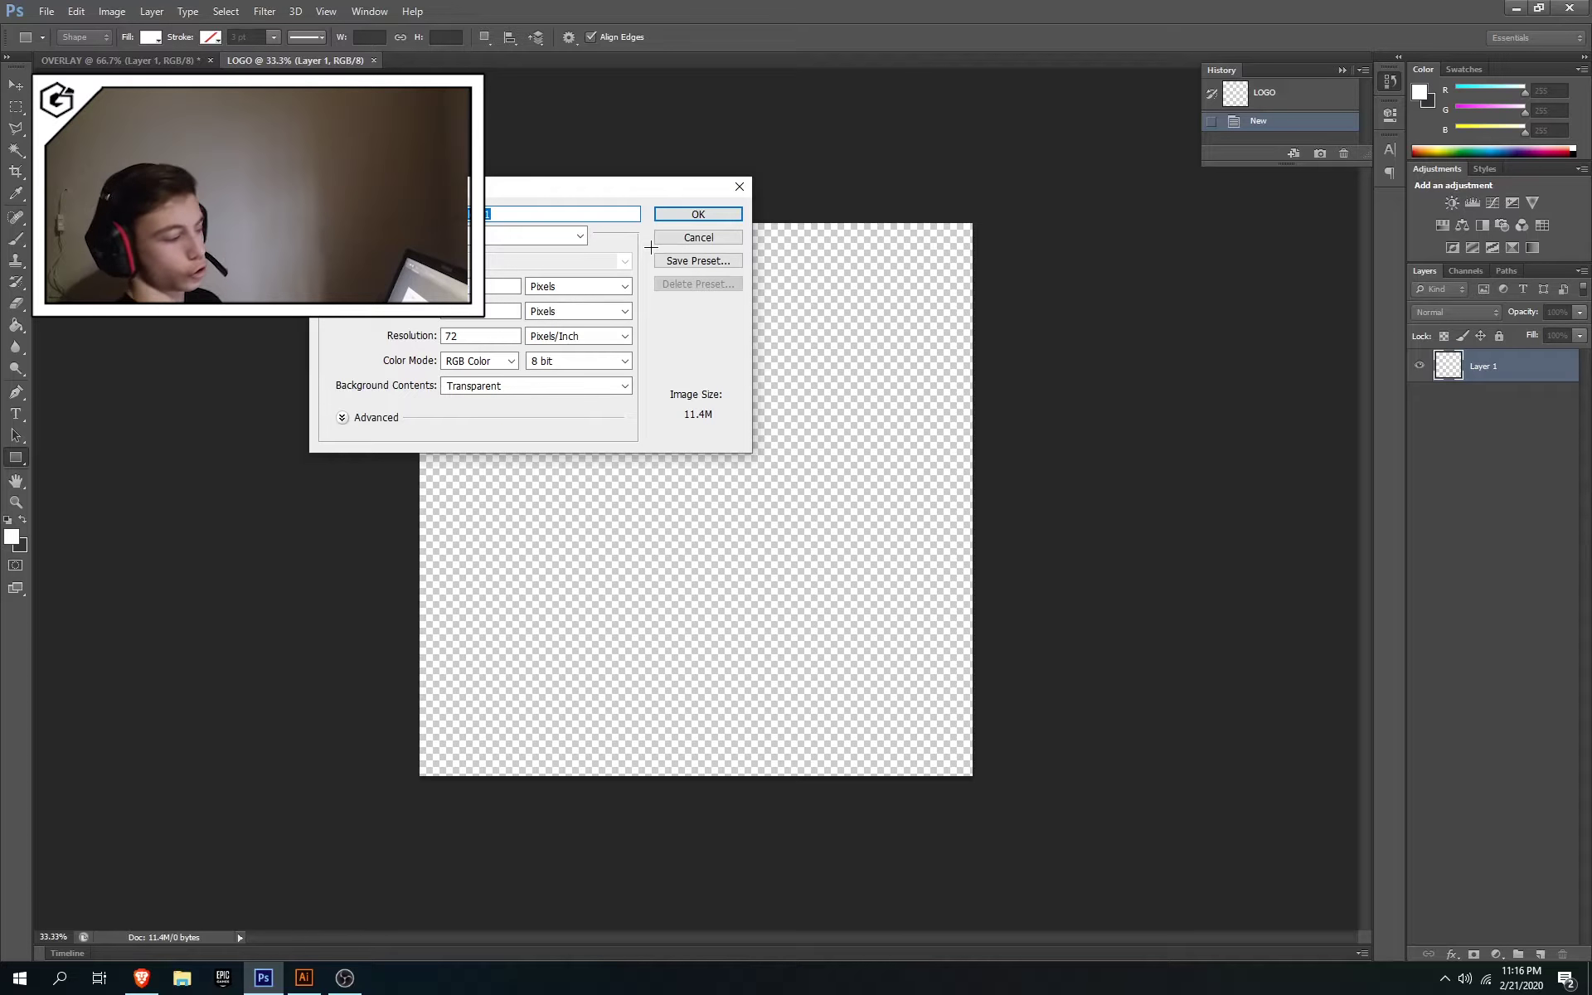
{"action": "left_click", "coordinate": [740, 185]}
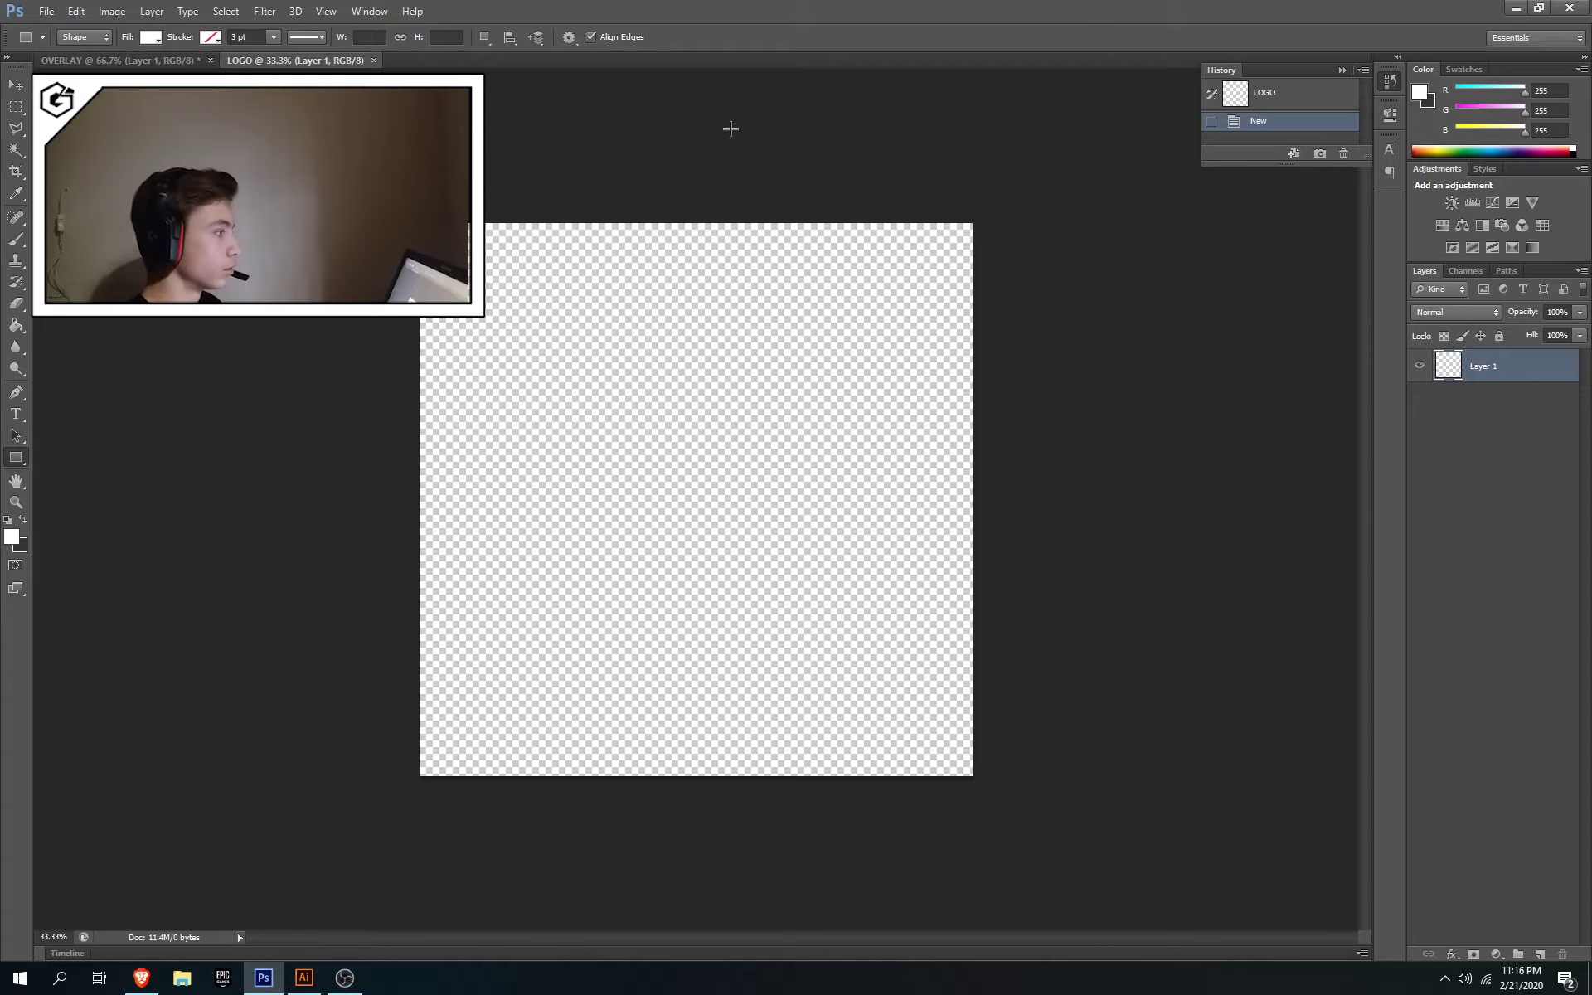
Open WOLF.png in Photoshop, try dragging its wolf art with the Move tool, and return to LOGO
{"action": "left_click", "coordinate": [47, 10]}
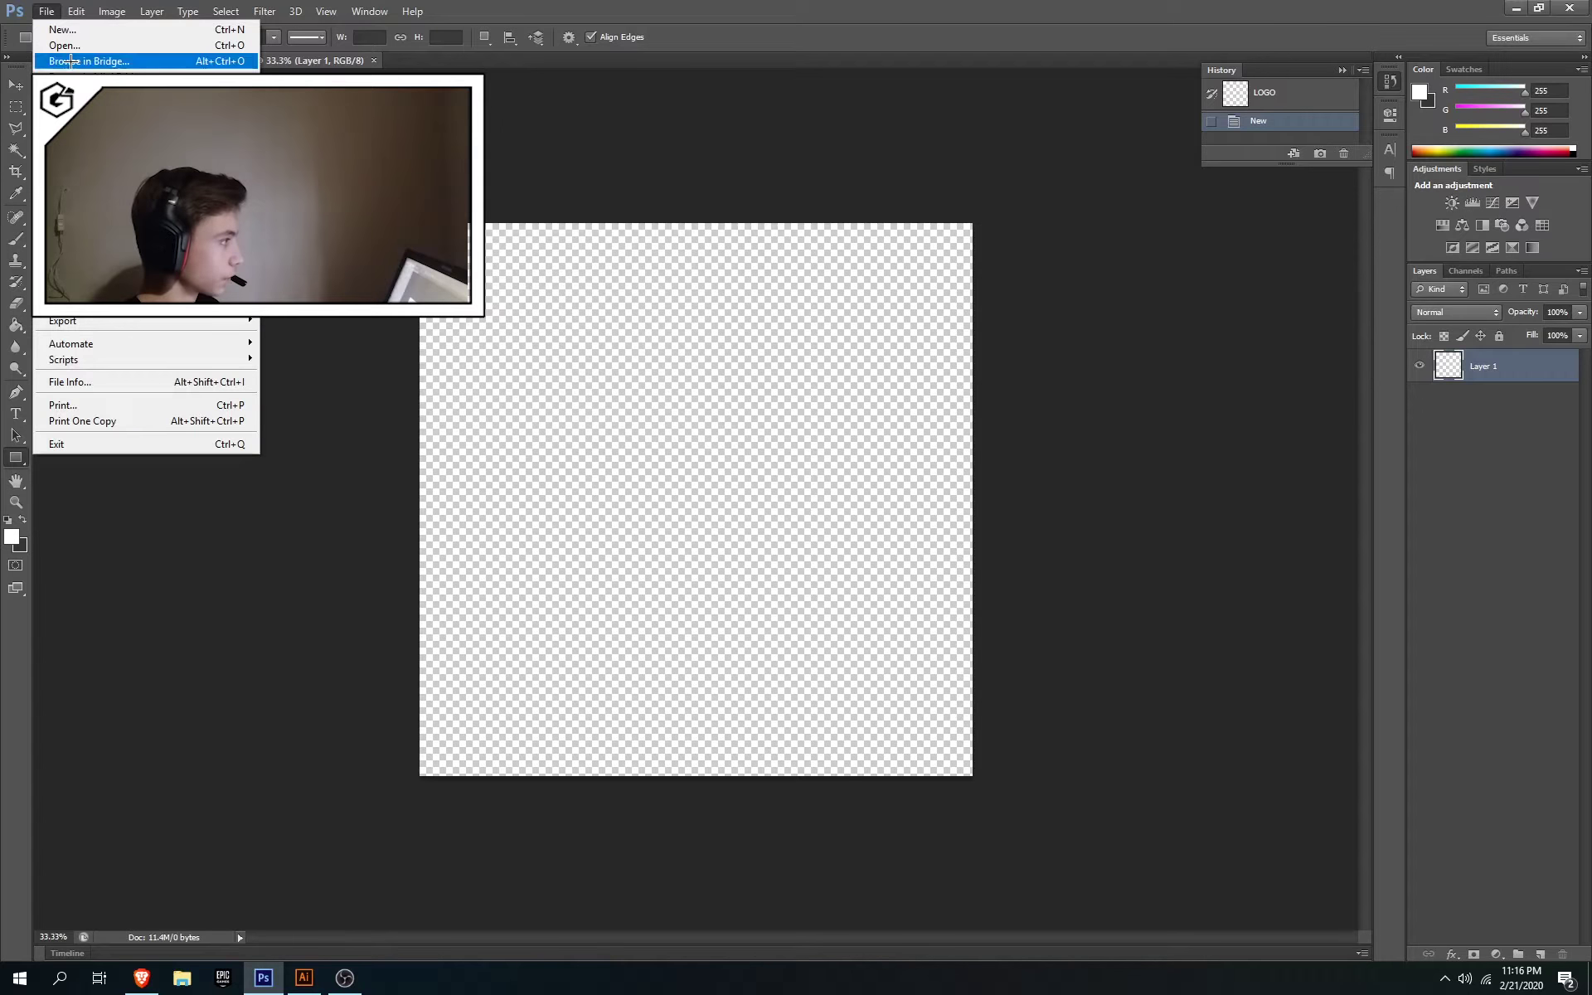
{"action": "left_click", "coordinate": [51, 43]}
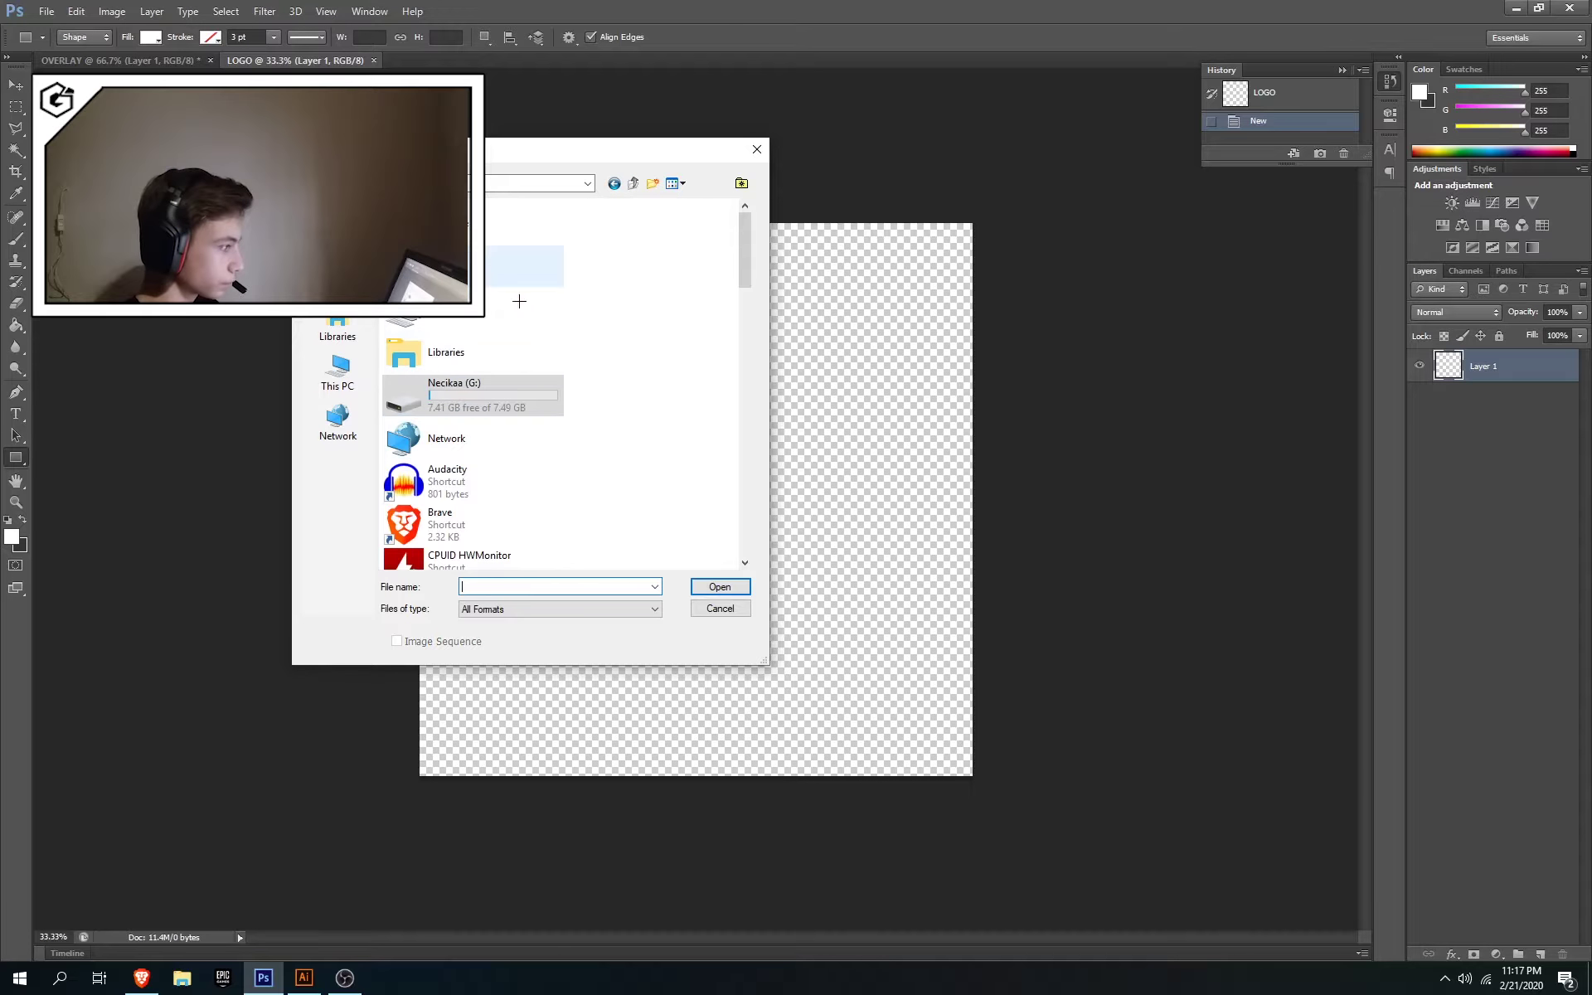
{"action": "scroll", "coordinate": [500, 431], "scroll_direction": "down", "scroll_amount": 6}
{"action": "scroll", "coordinate": [494, 407], "scroll_direction": "up", "scroll_amount": 3}
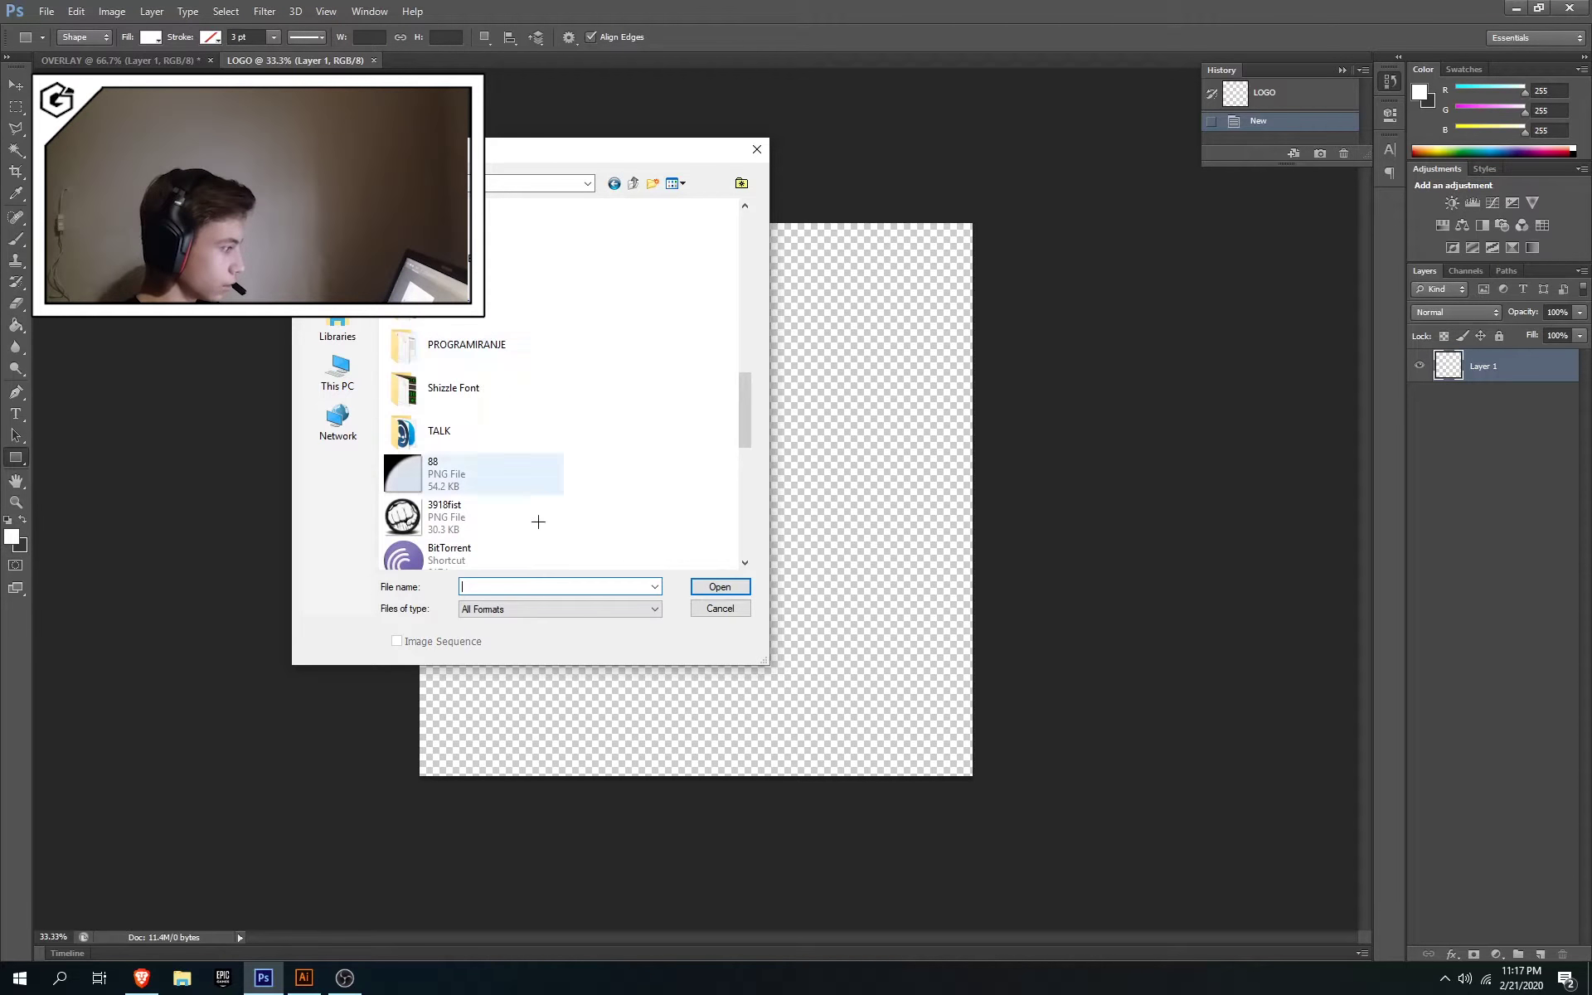
{"action": "left_click", "coordinate": [523, 587]}
{"action": "type", "text": "w"}
{"action": "left_click", "coordinate": [535, 616]}
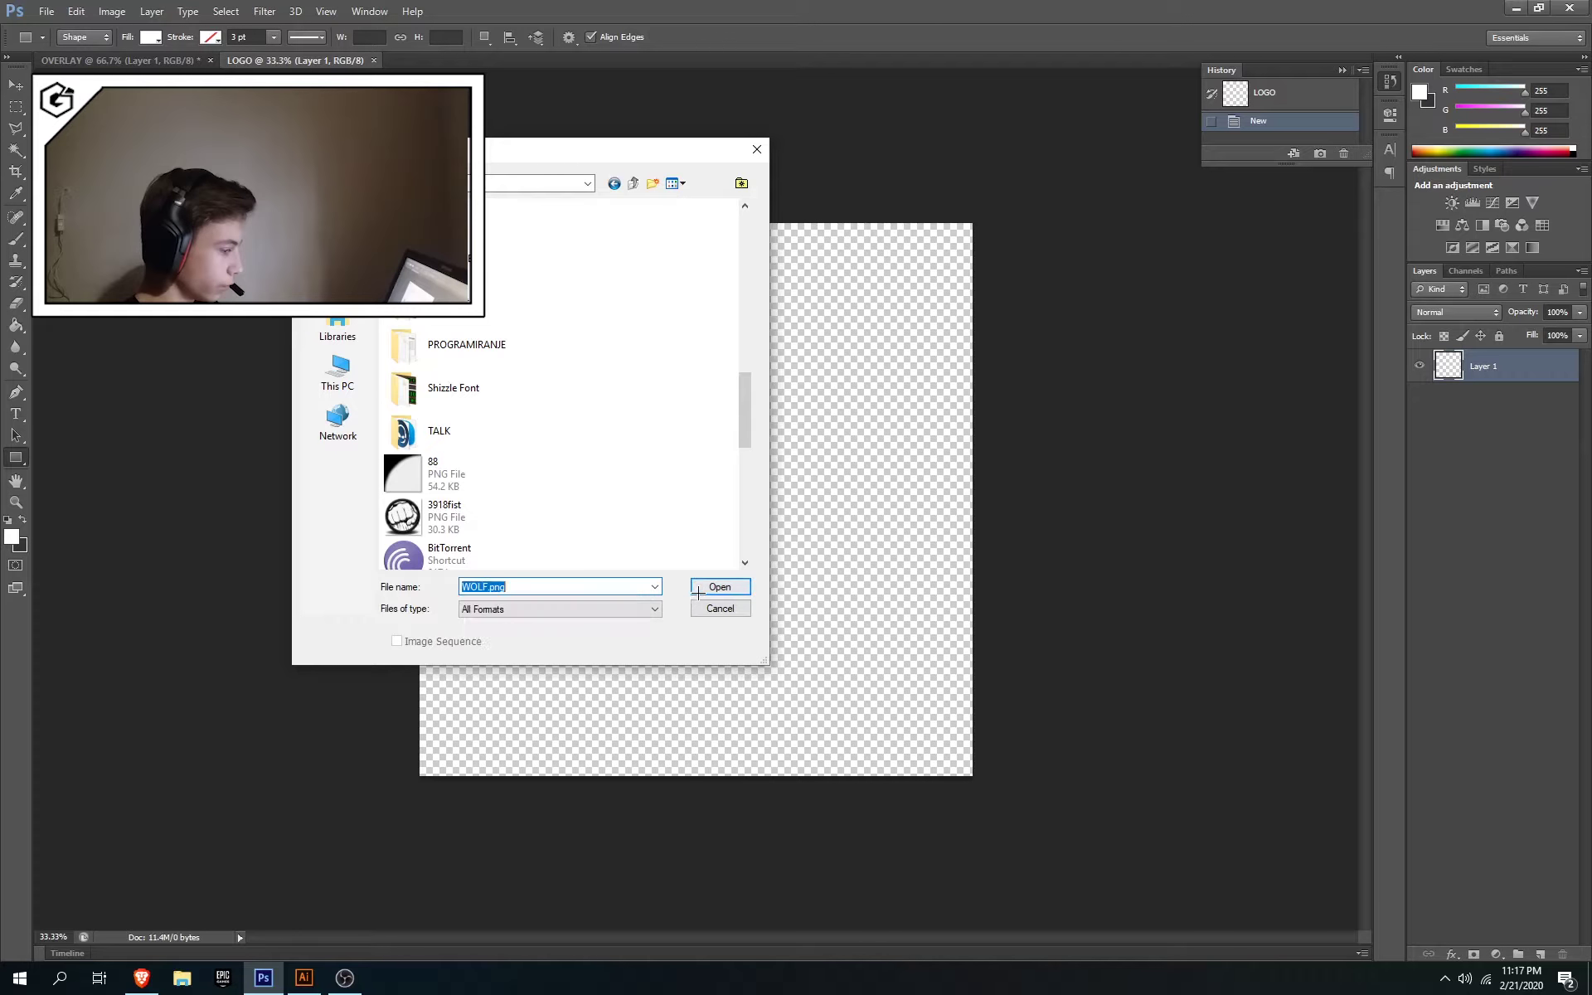
{"action": "left_click", "coordinate": [714, 587]}
{"action": "left_click", "coordinate": [16, 84]}
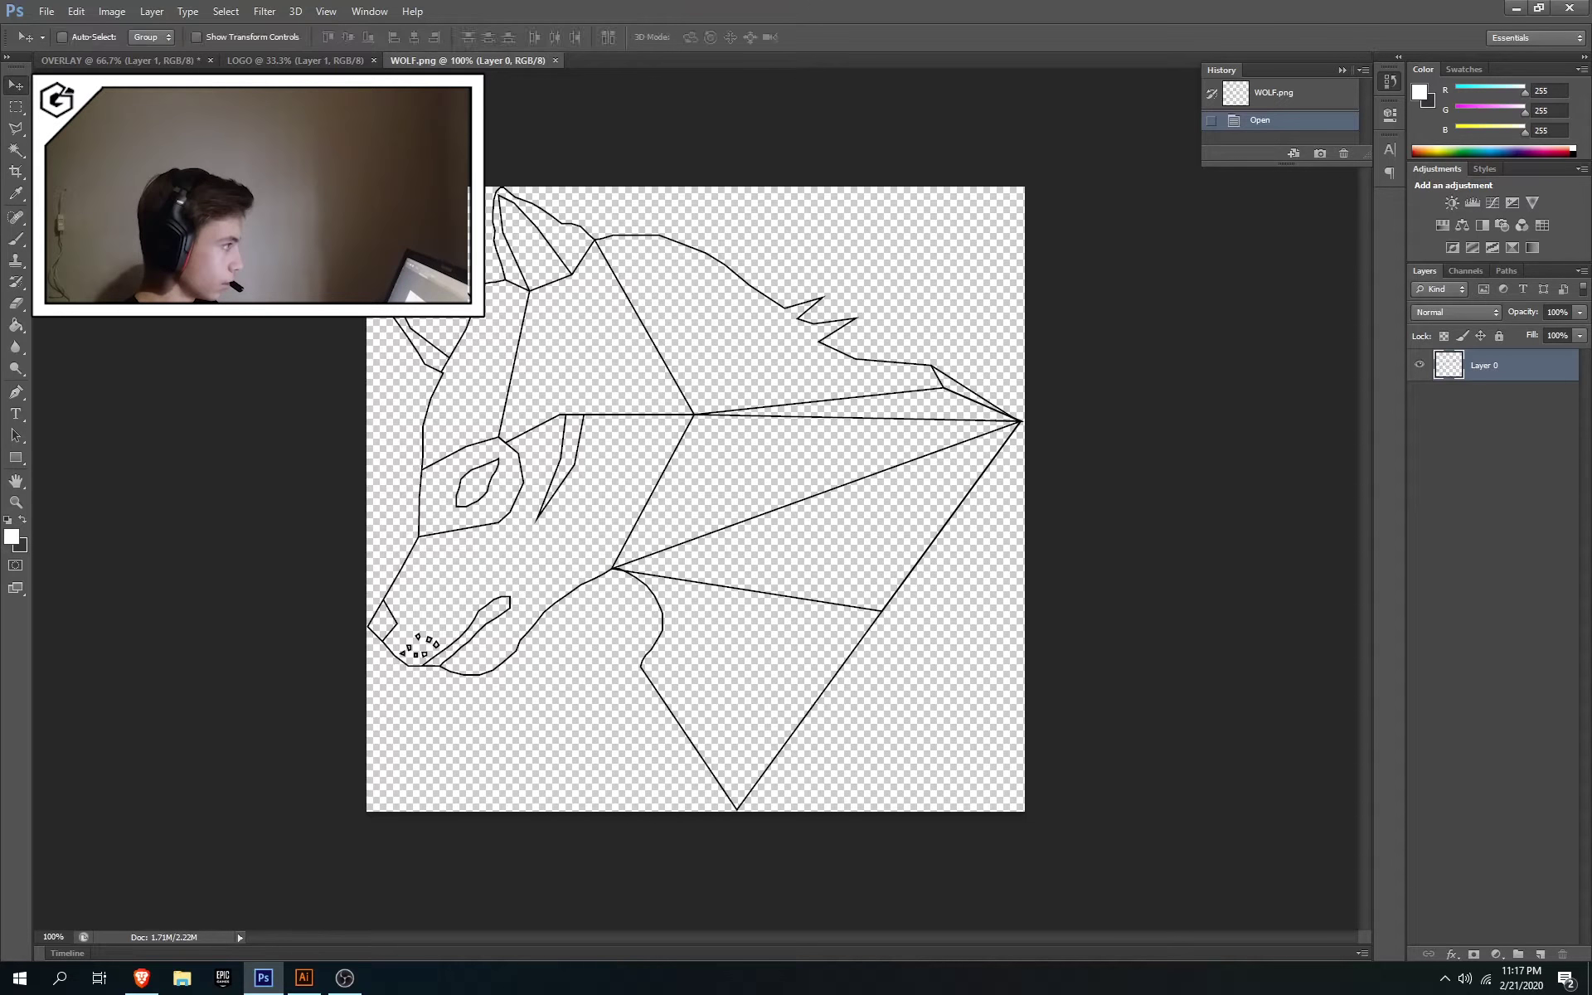
{"action": "mouse_move", "coordinate": [597, 323]}
{"action": "left_mouse_down"}
{"action": "mouse_move", "coordinate": [306, 59]}
{"action": "mouse_move", "coordinate": [478, 60]}
{"action": "mouse_move", "coordinate": [489, 191]}
{"action": "mouse_move", "coordinate": [651, 362]}
{"action": "mouse_move", "coordinate": [593, 354]}
{"action": "left_mouse_up"}
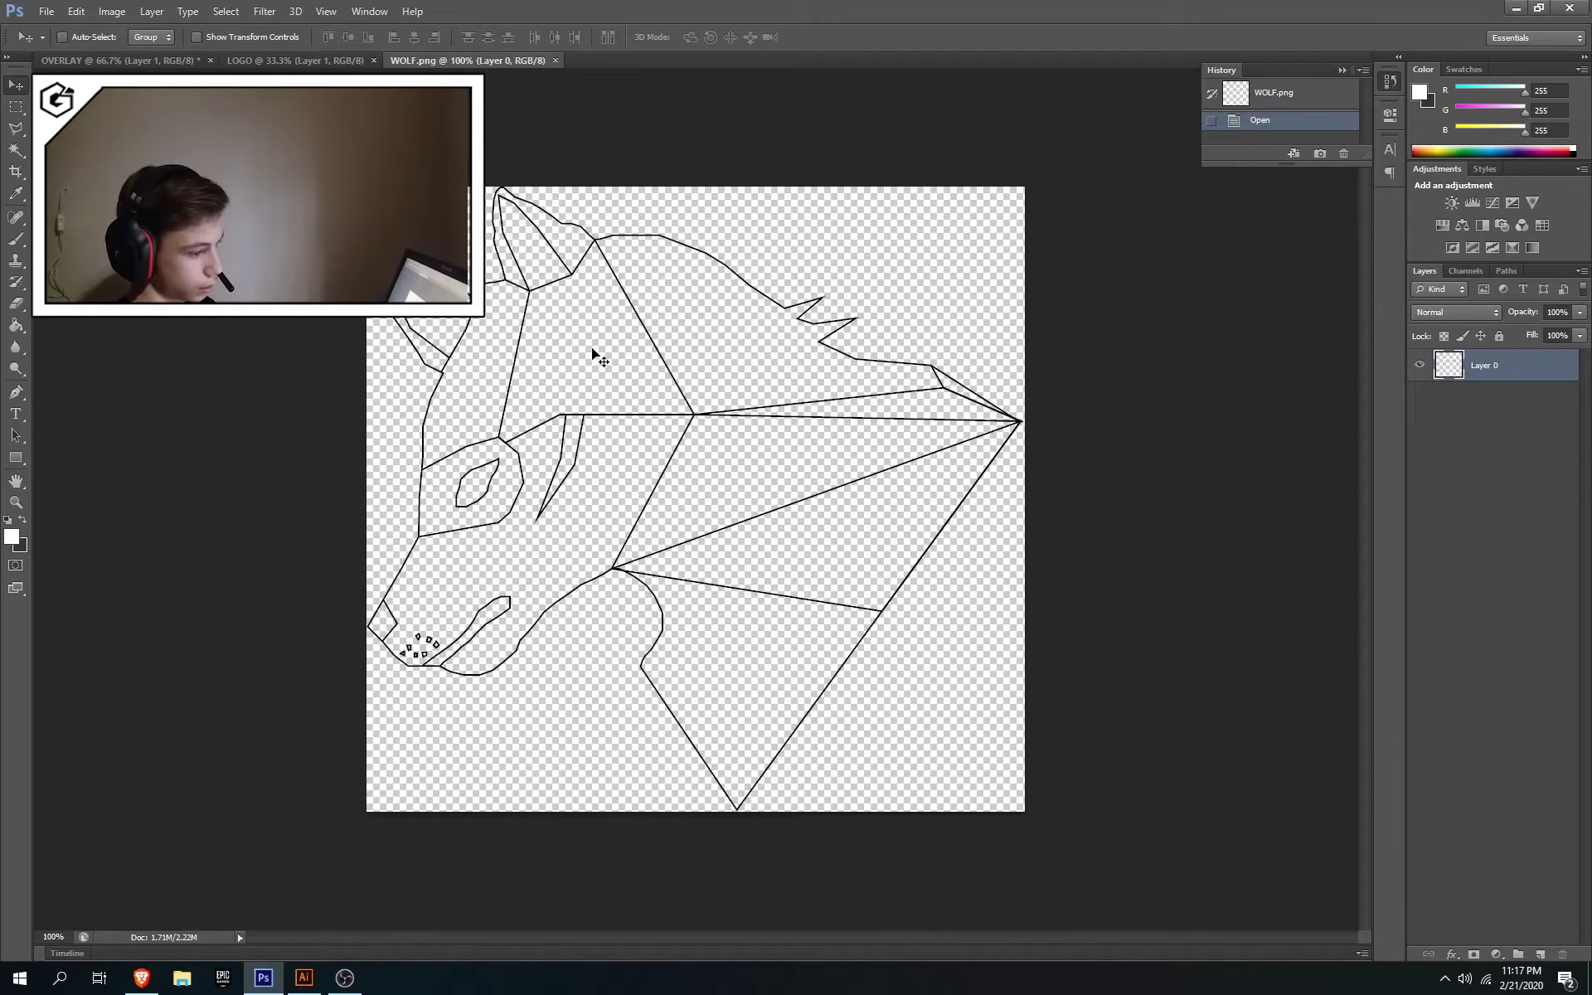
{"action": "left_click", "coordinate": [295, 60]}
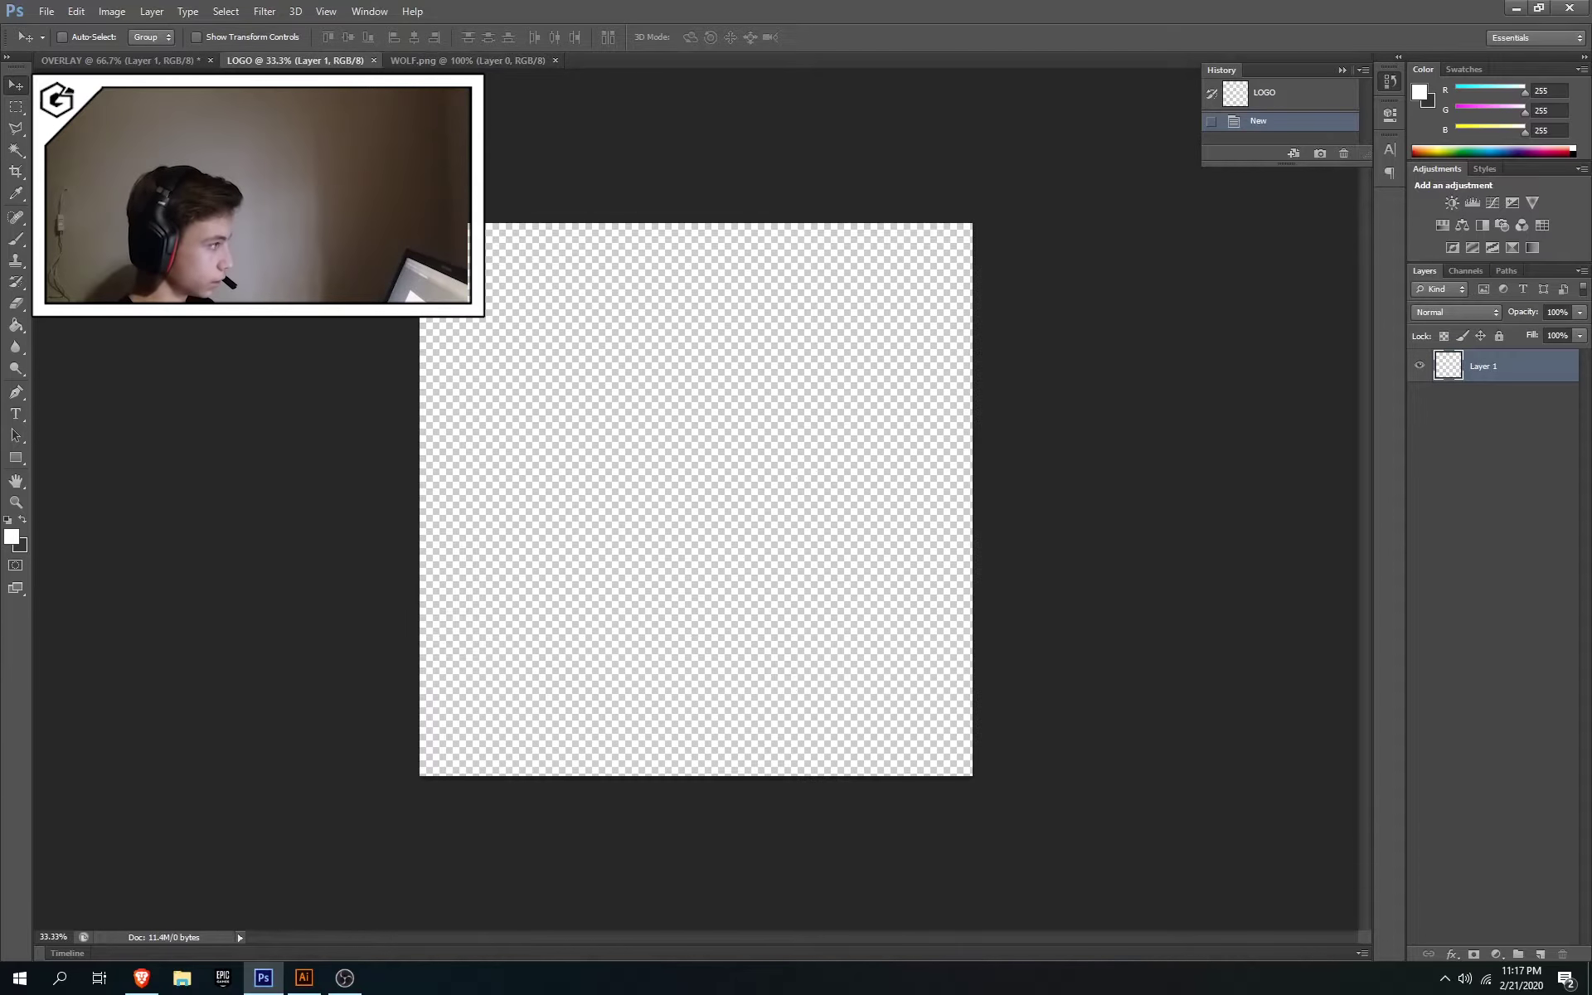
Select the Paint Bucket tool and set the foreground colour to white (#ffffff)
{"action": "left_click", "coordinate": [17, 462]}
{"action": "key", "text": "z"}
{"action": "key", "text": "g"}
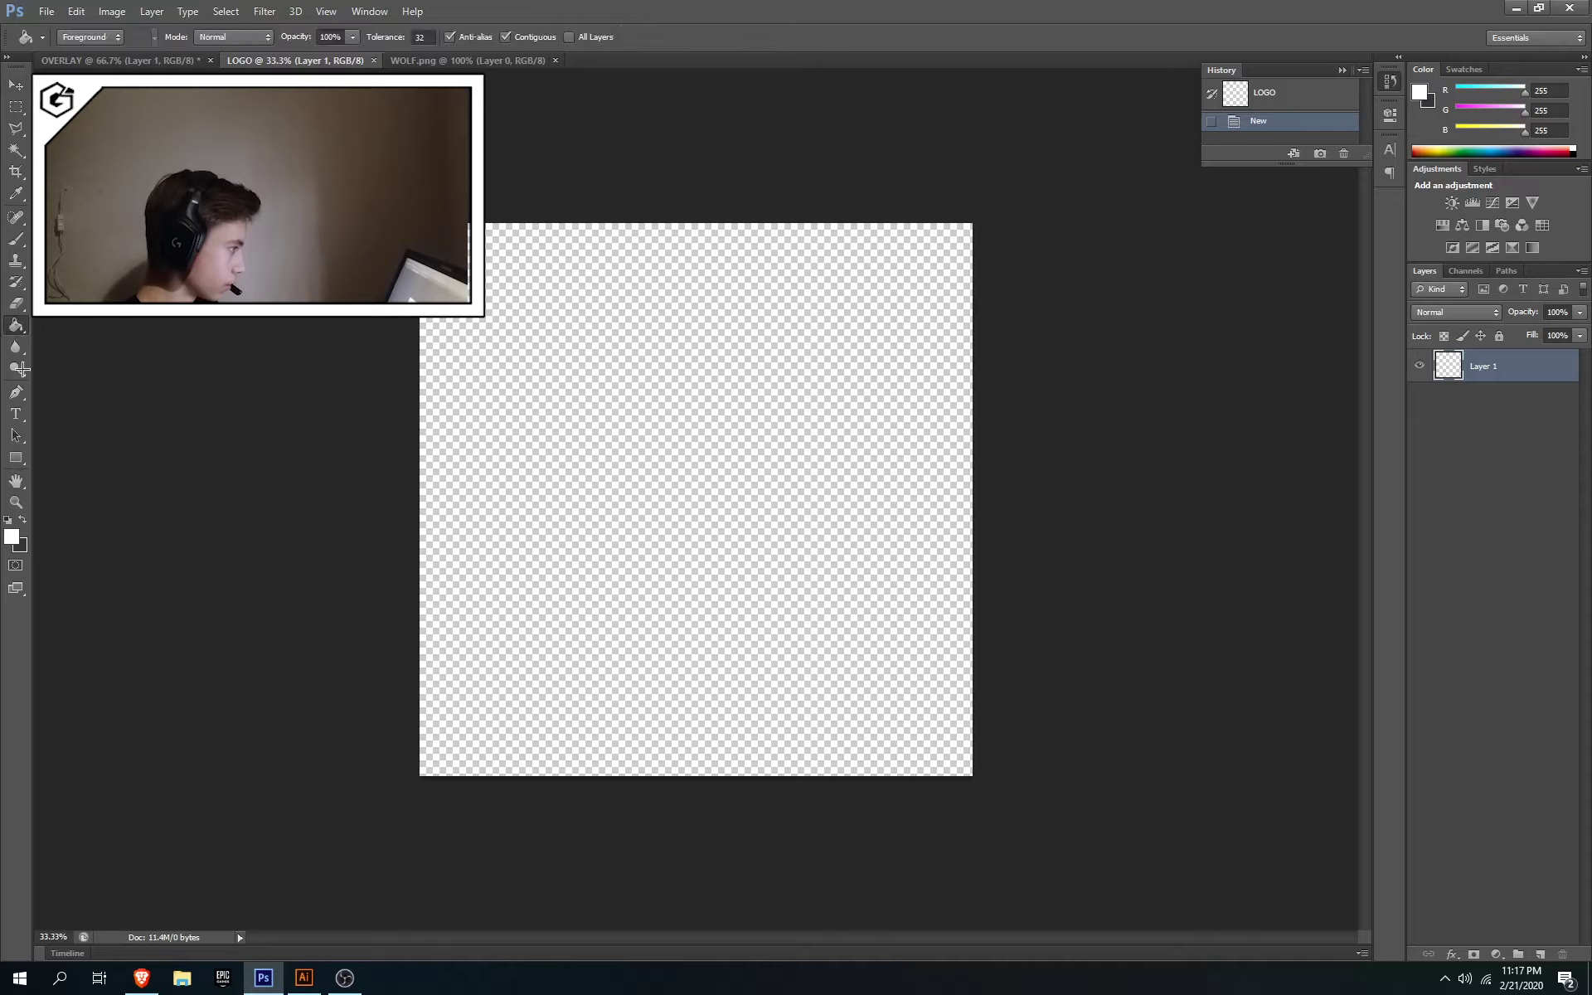
{"action": "left_click", "coordinate": [12, 535]}
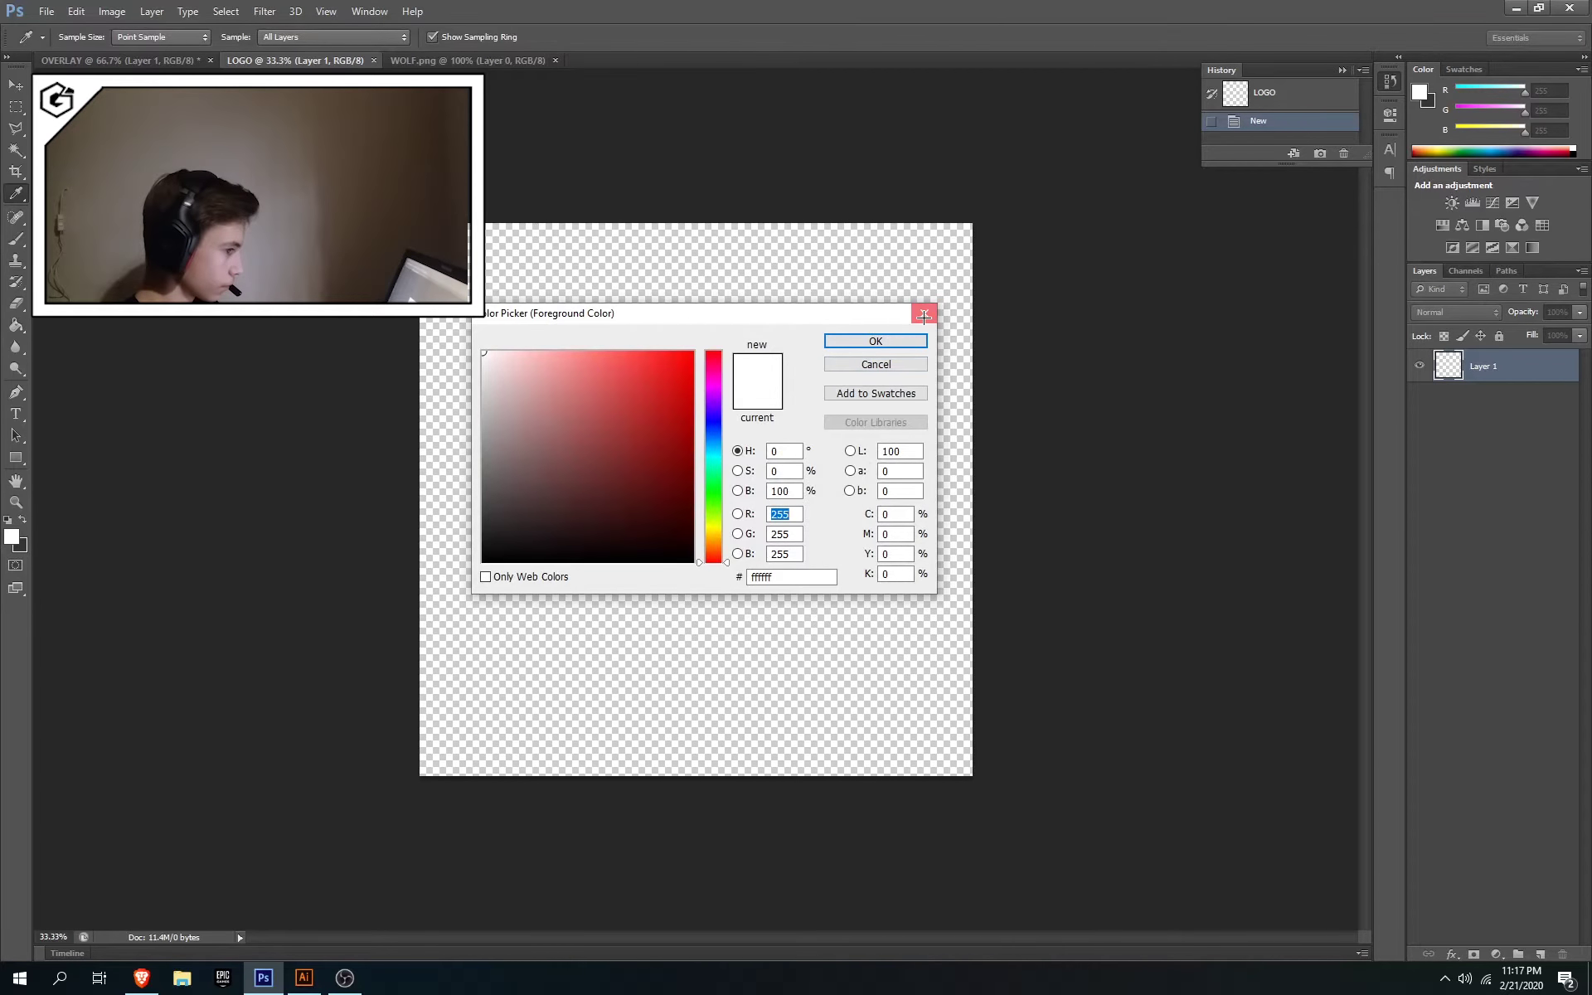
{"action": "left_click", "coordinate": [923, 314]}
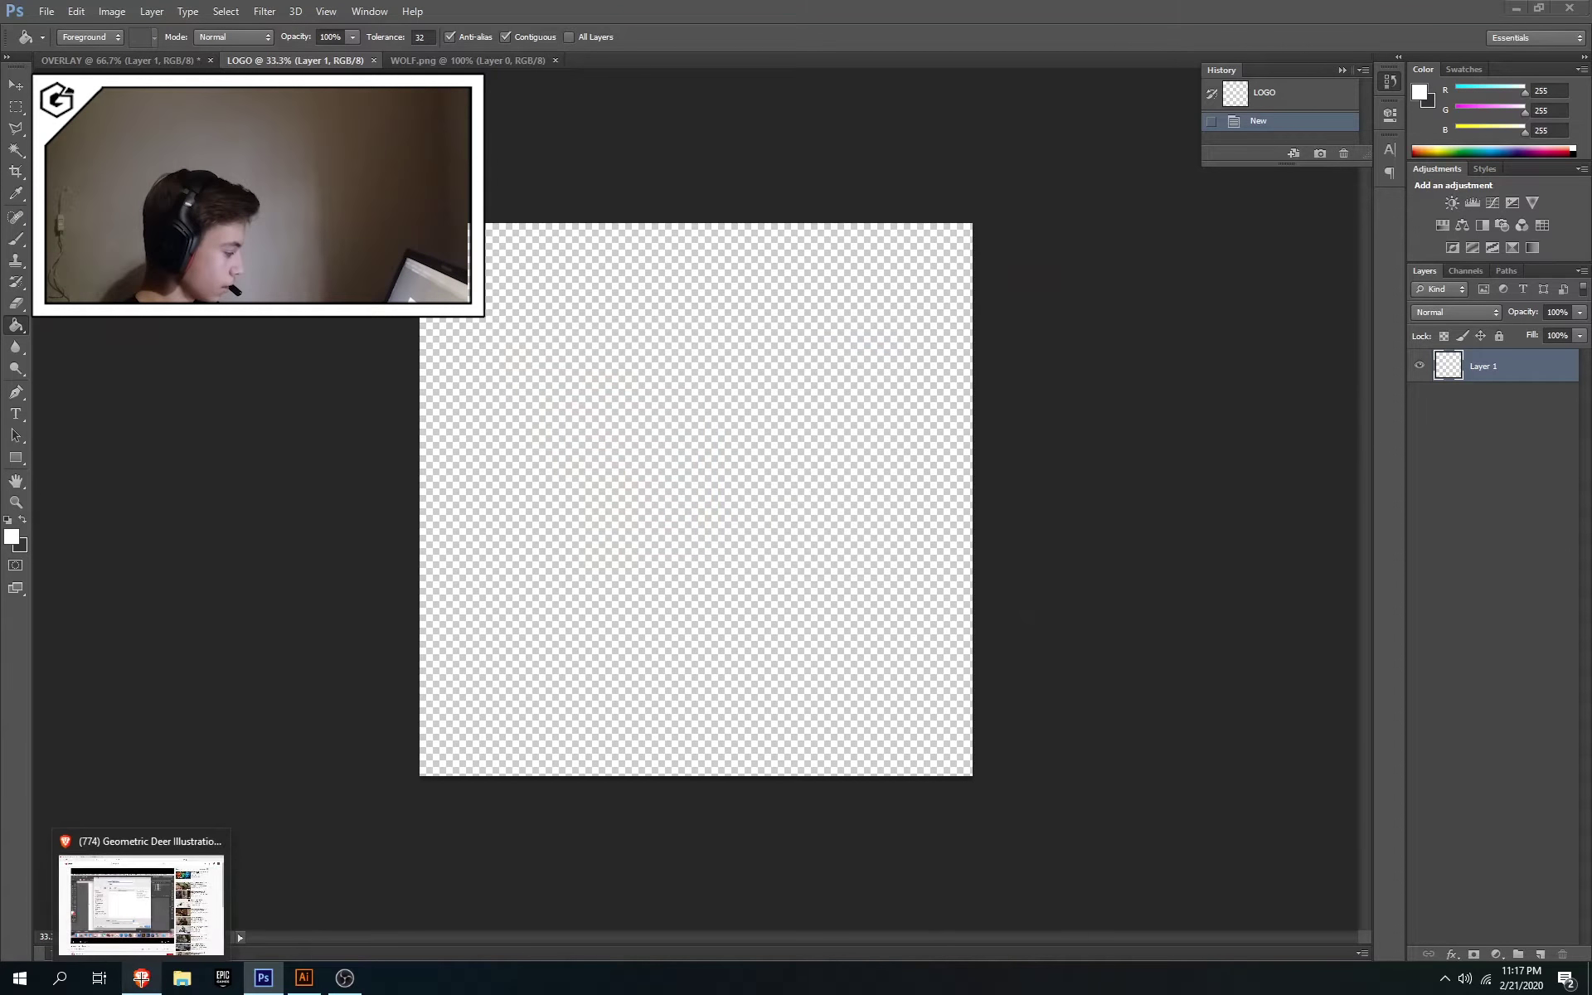
{"action": "left_click", "coordinate": [141, 978]}
Search Google Images in a new tab for 'black and blue wallpaper' and browse the results
{"action": "key", "text": "ctrl+t"}
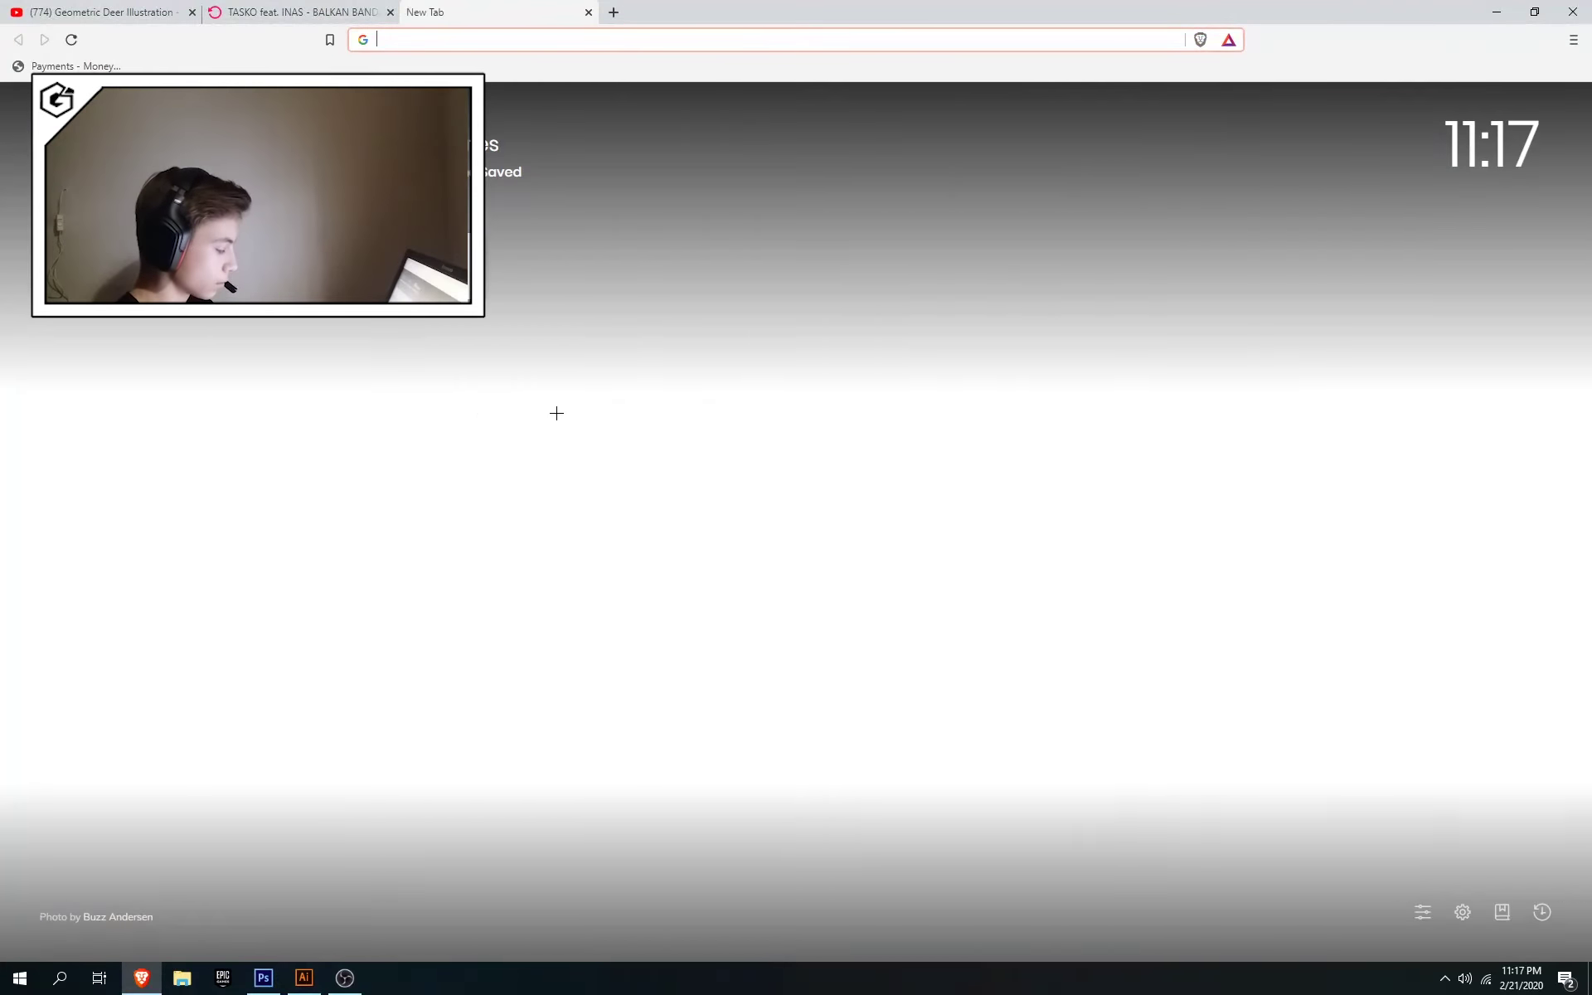
{"action": "type", "text": "black and"}
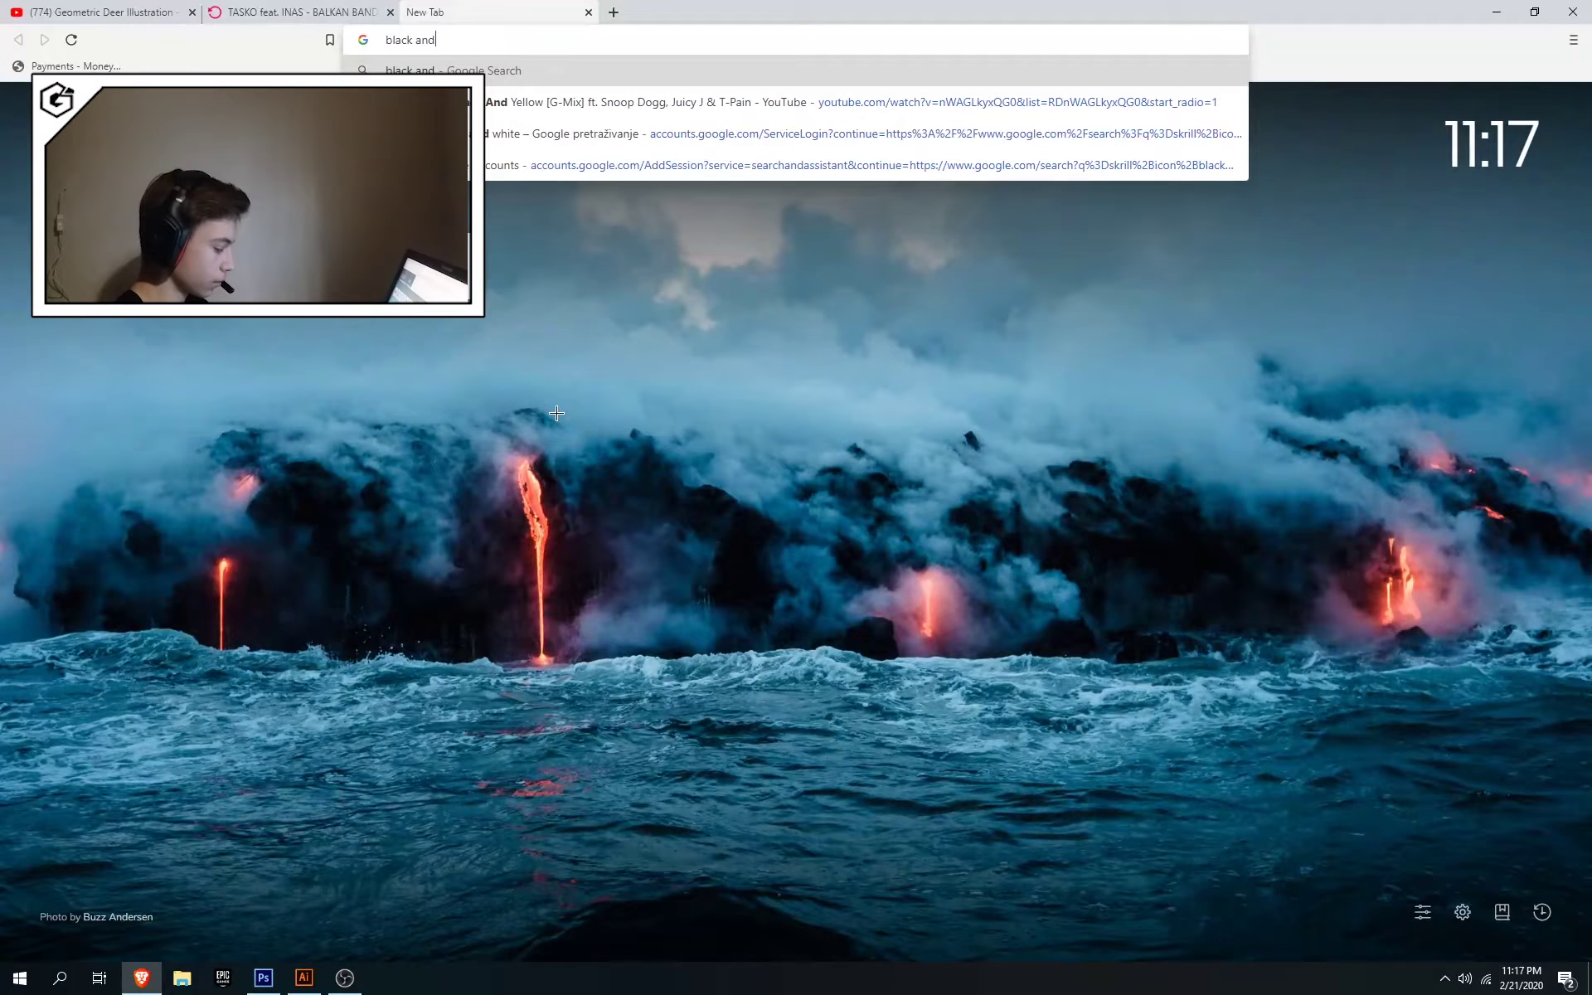
{"action": "type", "text": " blue "}
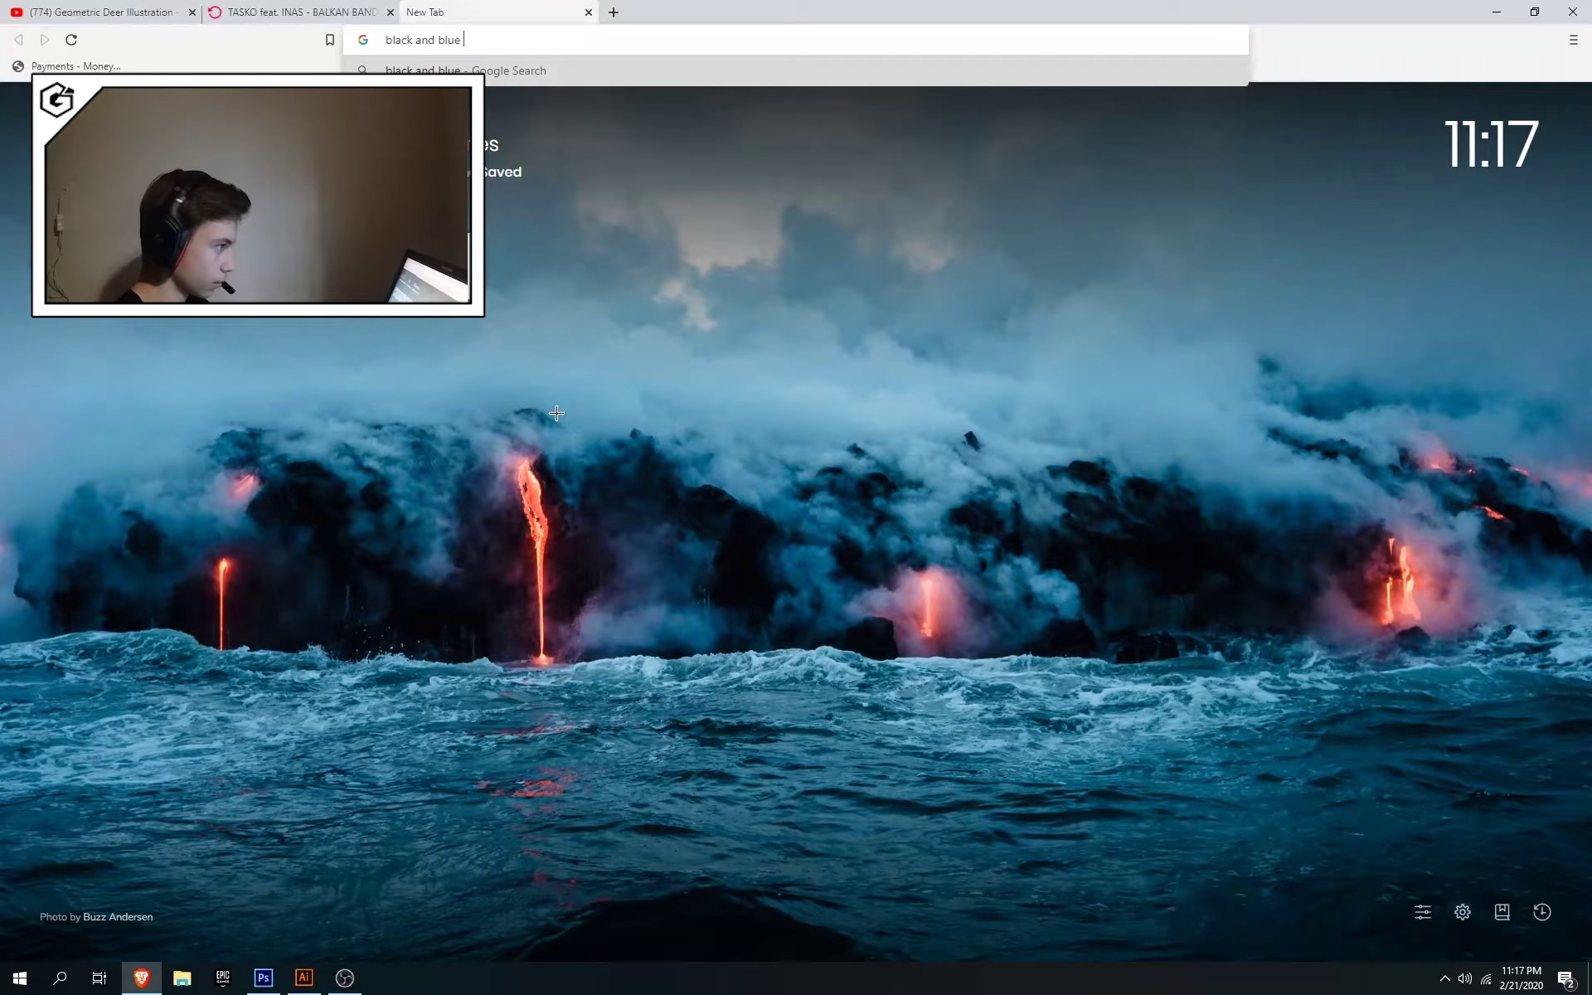
{"action": "type", "text": "wallpaper"}
{"action": "key", "text": "Return"}
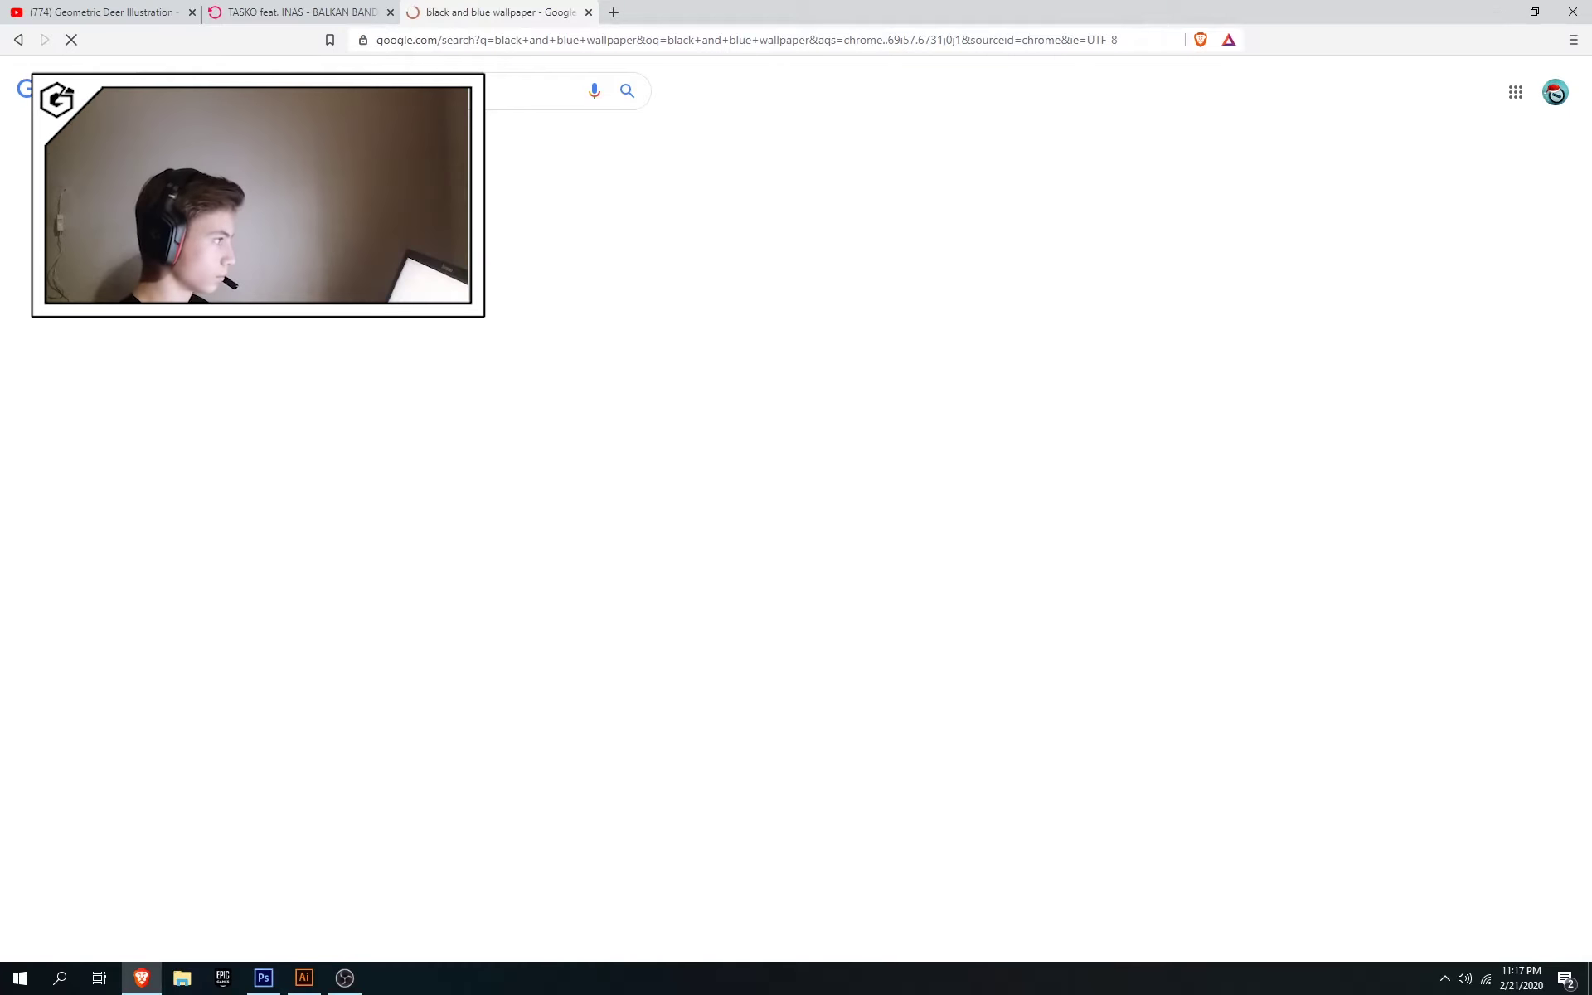
{"action": "left_click", "coordinate": [213, 138]}
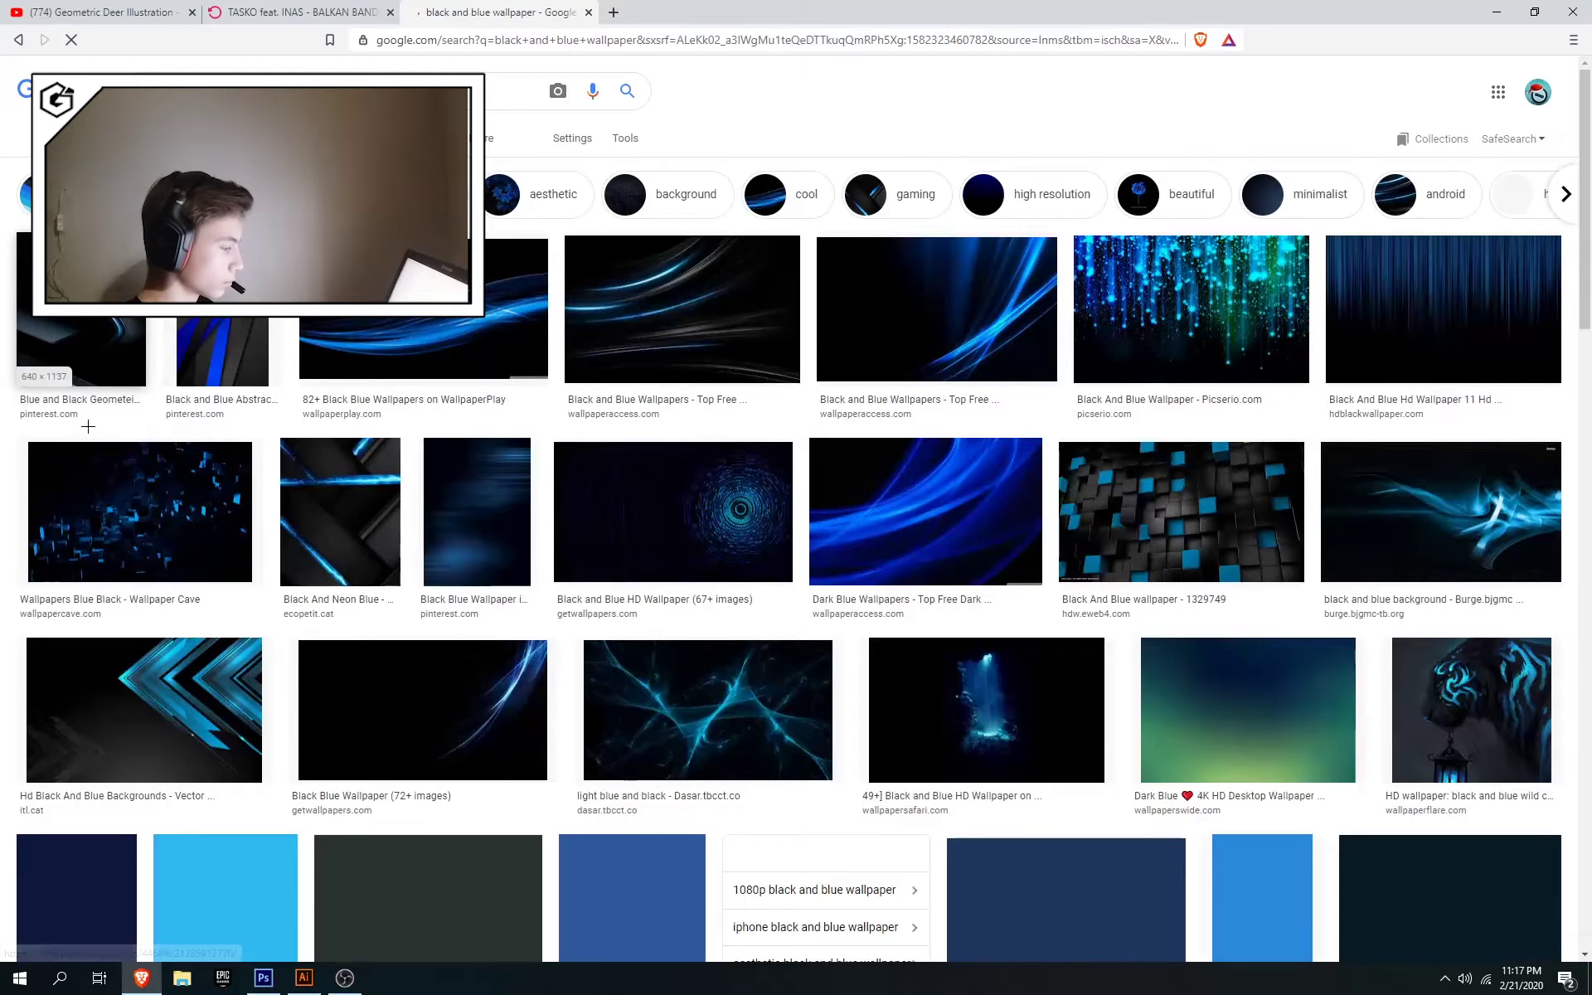
{"action": "scroll", "coordinate": [125, 465], "scroll_direction": "down", "scroll_amount": 10}
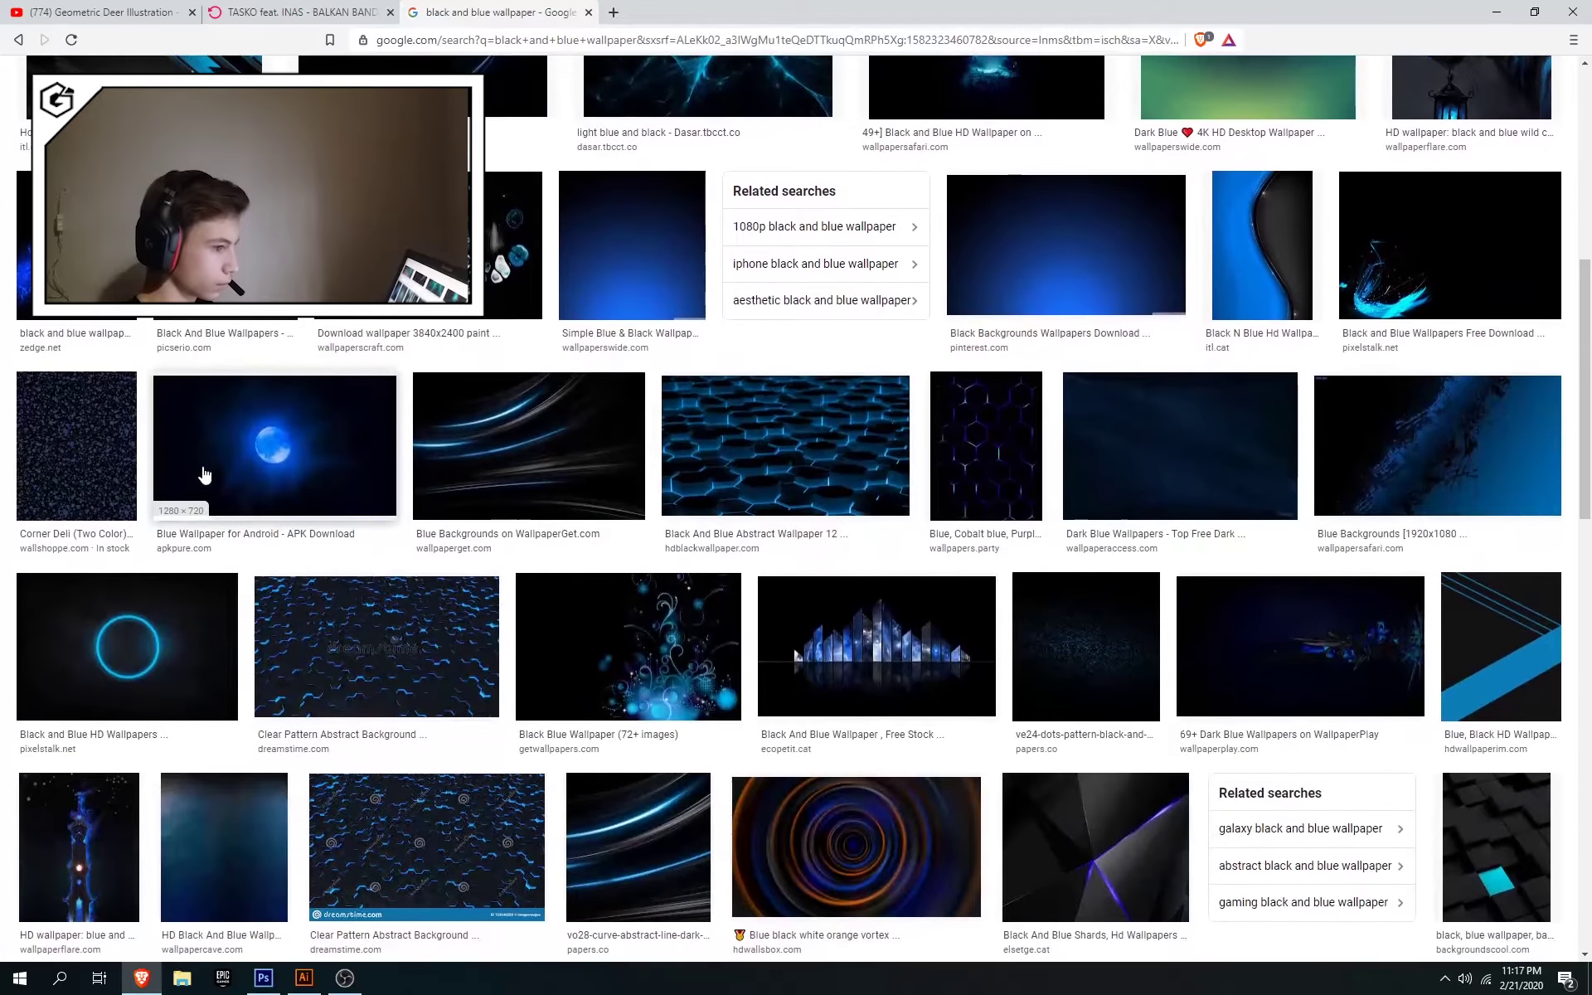
{"action": "scroll", "coordinate": [204, 475], "scroll_direction": "down", "scroll_amount": 10}
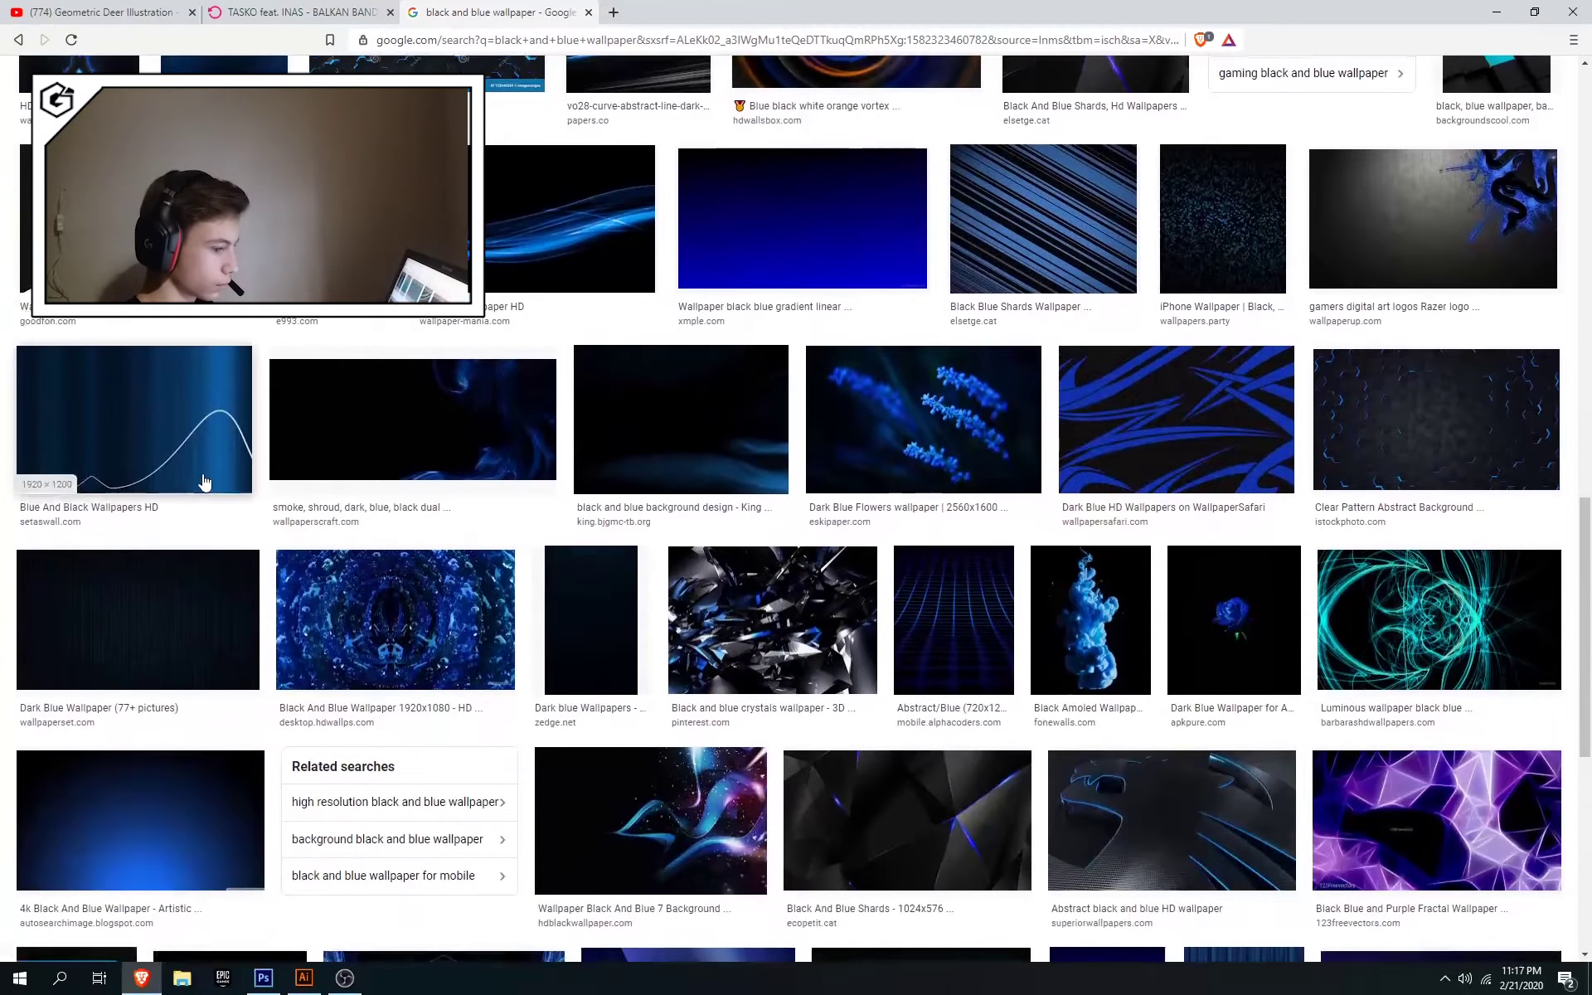
{"action": "scroll", "coordinate": [204, 483], "scroll_direction": "down", "scroll_amount": 3}
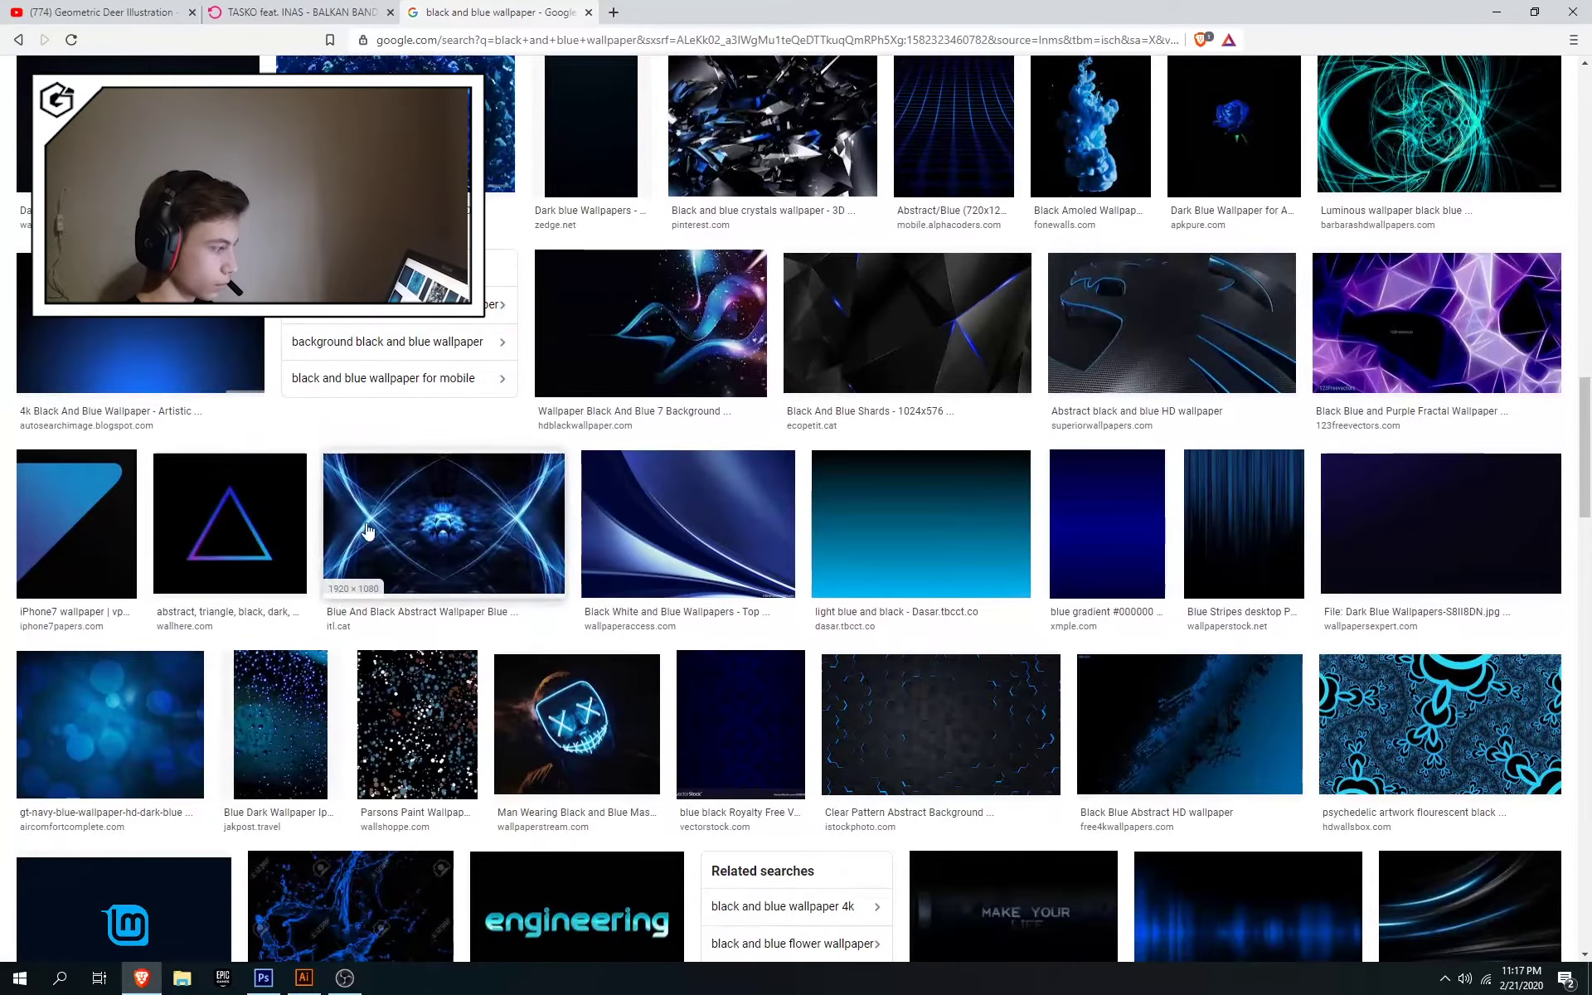
{"action": "scroll", "coordinate": [259, 525], "scroll_direction": "down", "scroll_amount": 2}
{"action": "scroll", "coordinate": [259, 525], "scroll_direction": "down", "scroll_amount": 3}
{"action": "scroll", "coordinate": [272, 518], "scroll_direction": "up", "scroll_amount": 2}
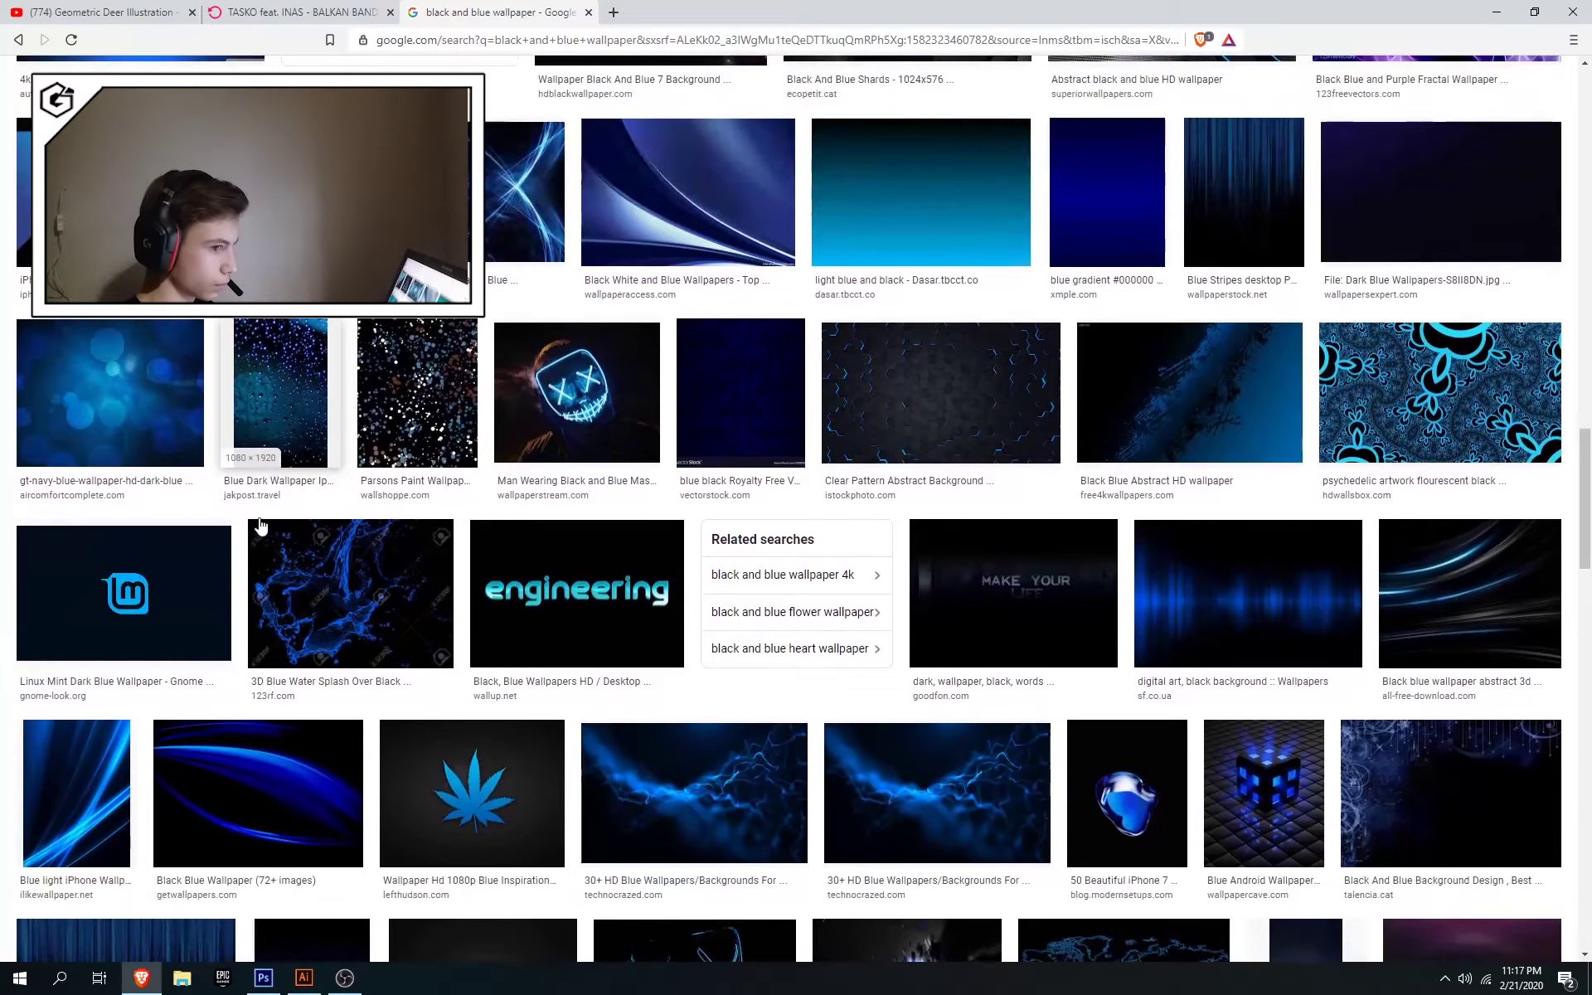
Copy the plain dark blue wallpaper image to the clipboard
{"action": "left_click", "coordinate": [1427, 194]}
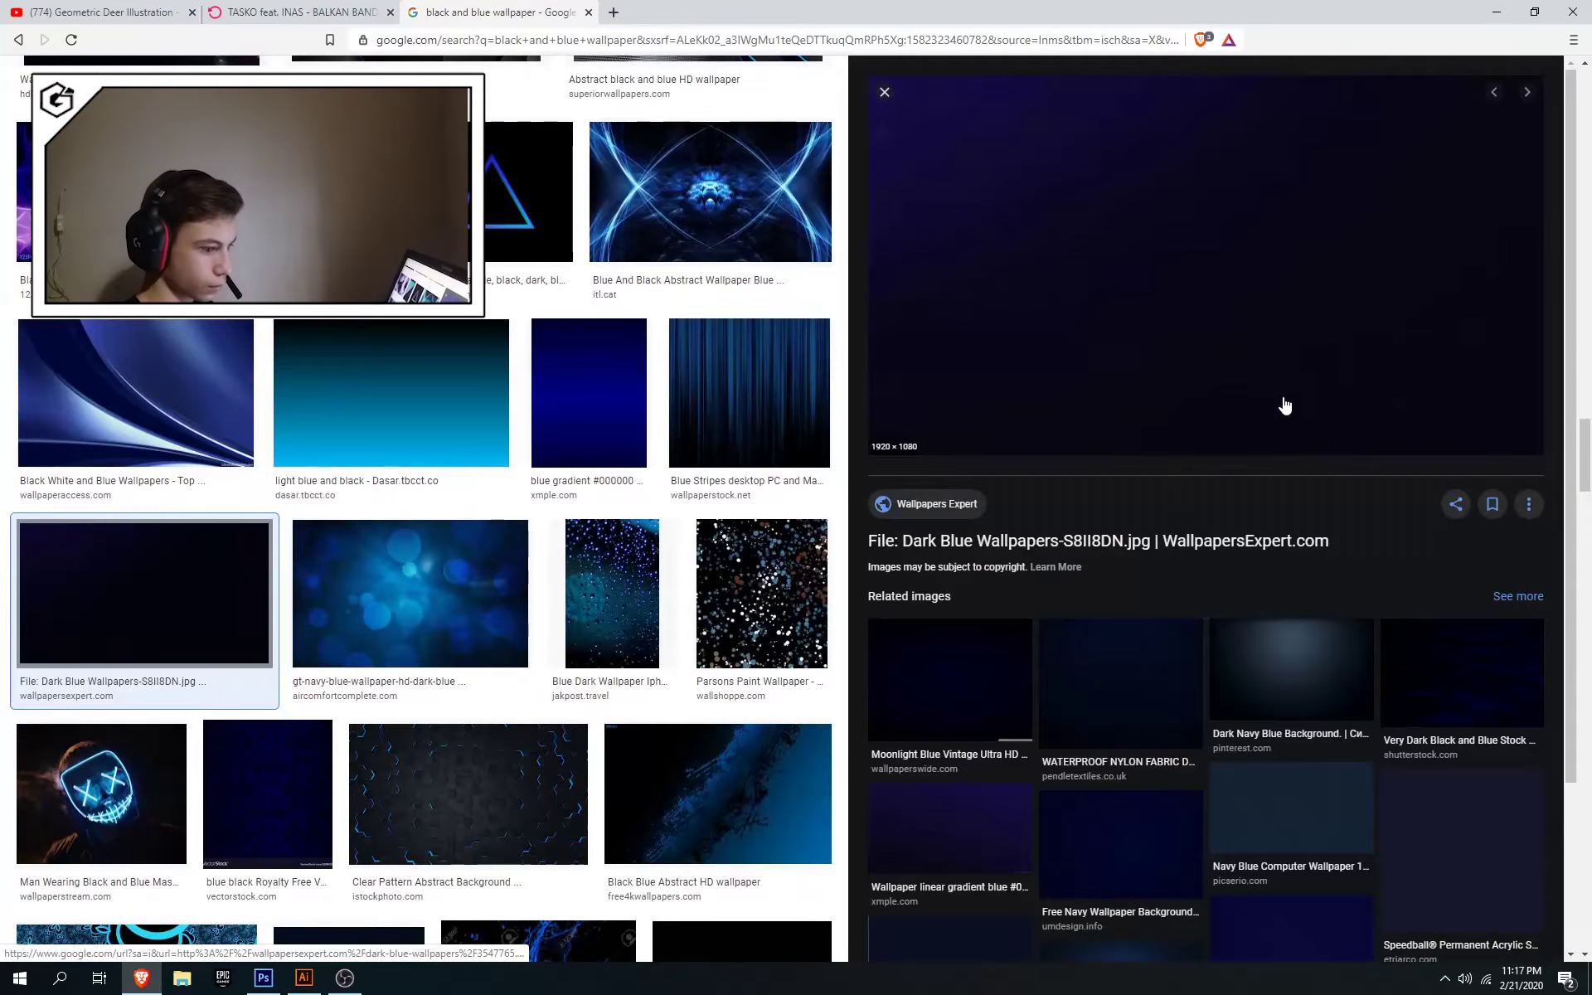
{"action": "right_click", "coordinate": [1085, 348]}
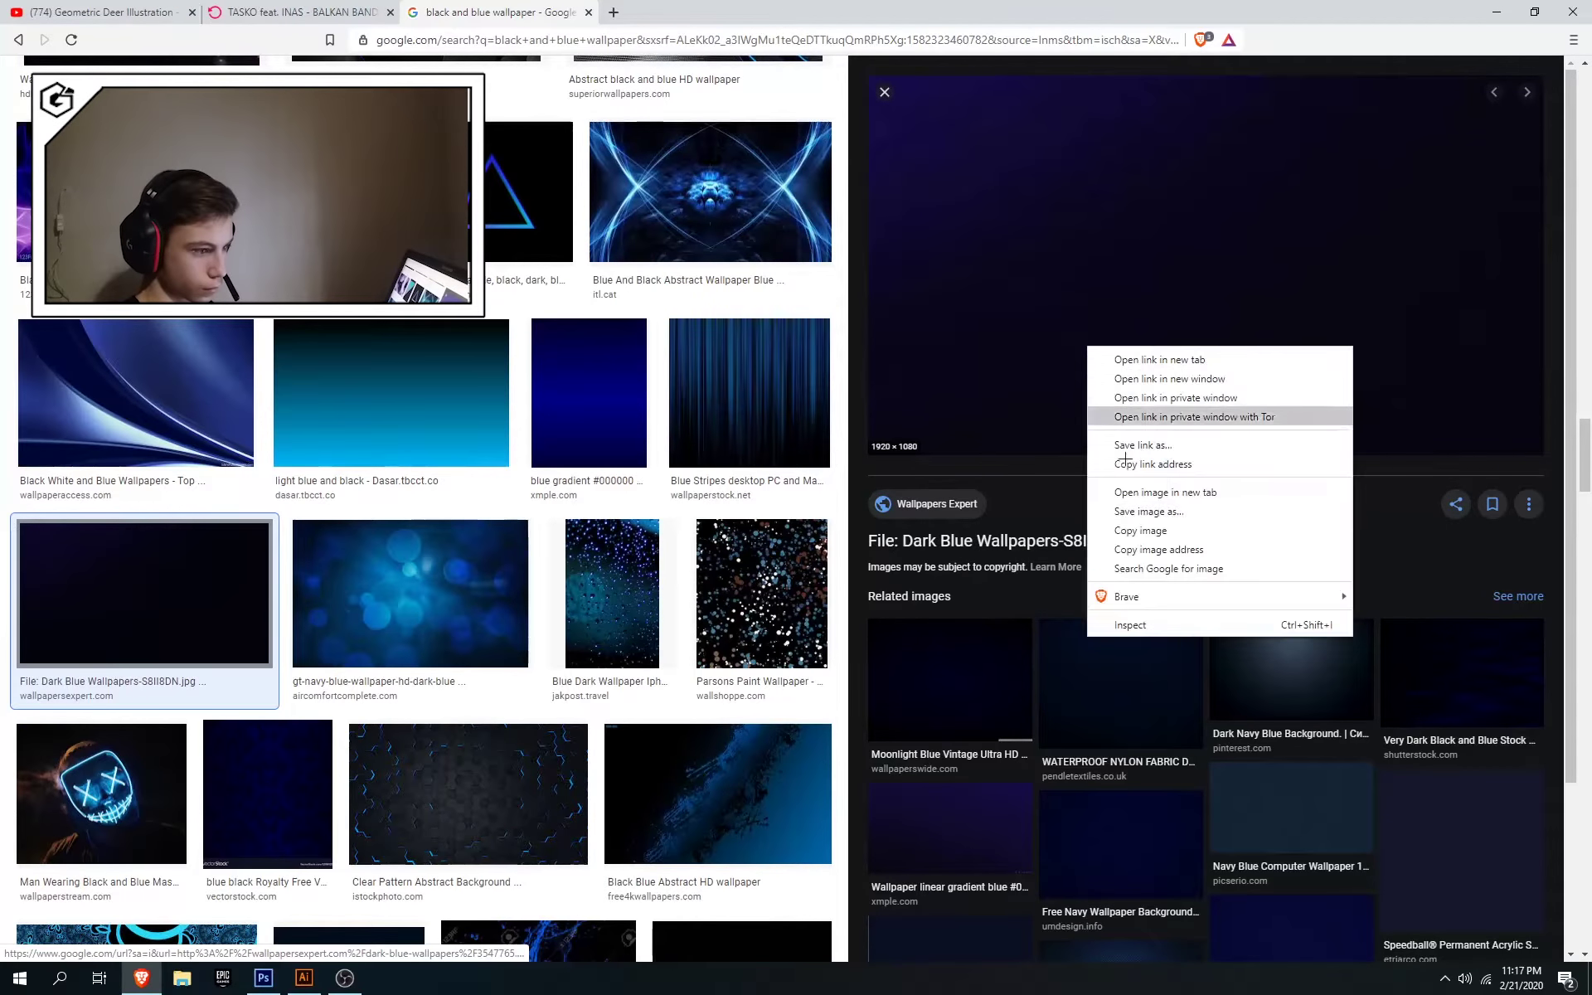
{"action": "left_click", "coordinate": [1161, 509]}
{"action": "key", "text": "Escape"}
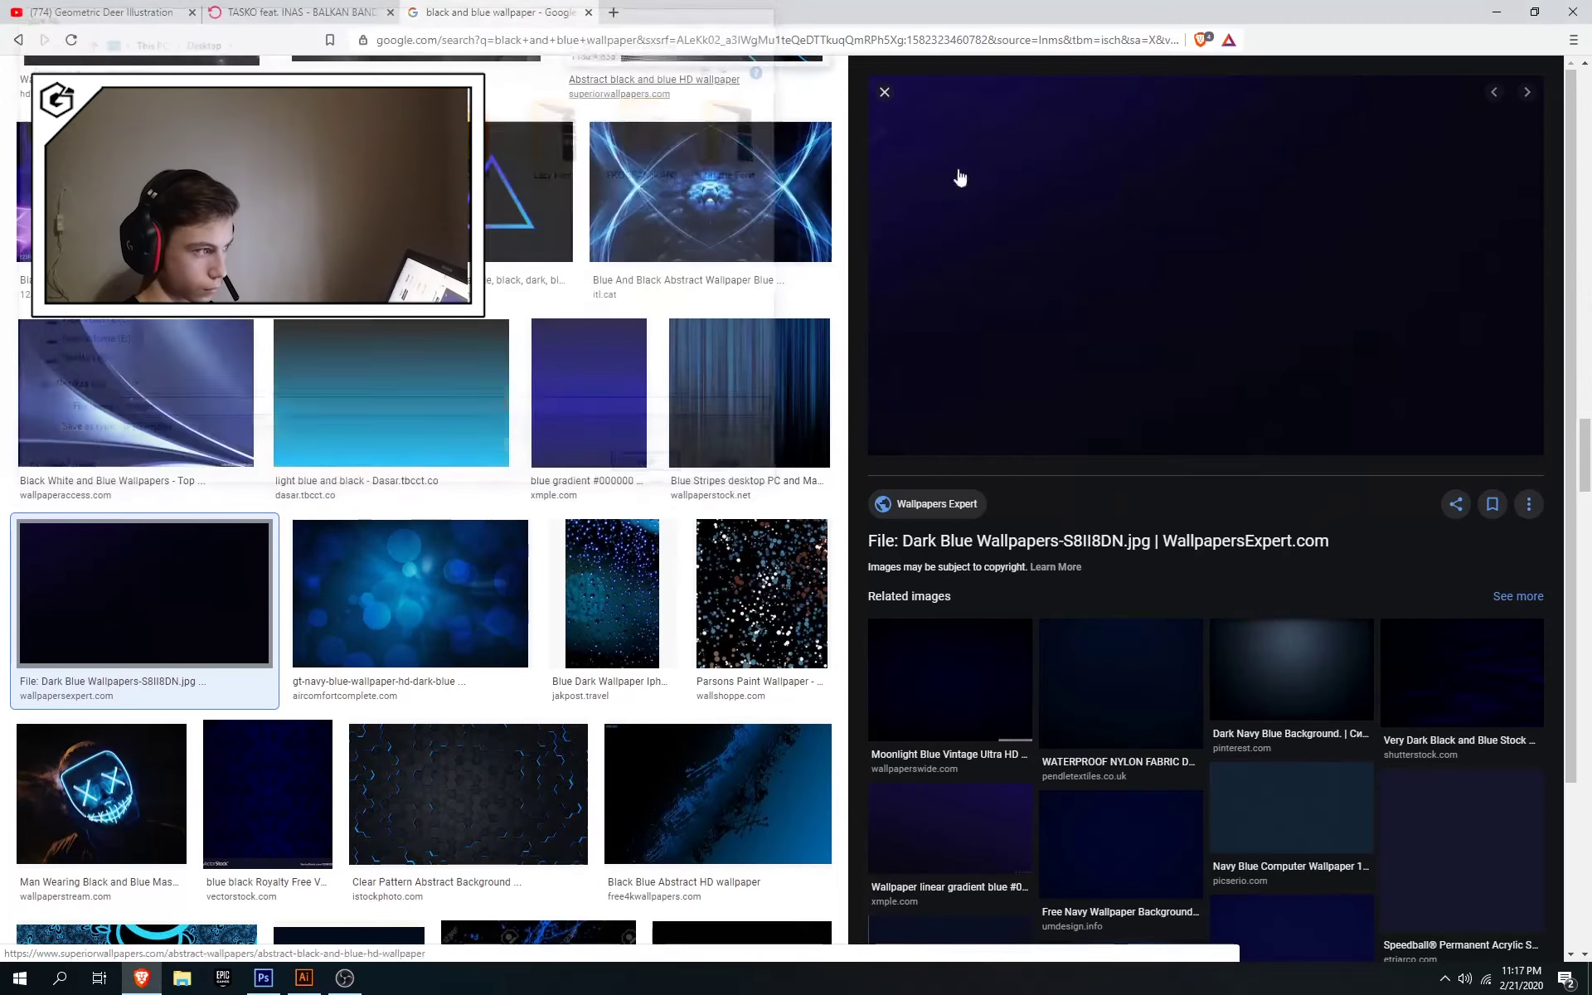
{"action": "right_click", "coordinate": [1162, 258]}
{"action": "left_click", "coordinate": [1239, 443]}
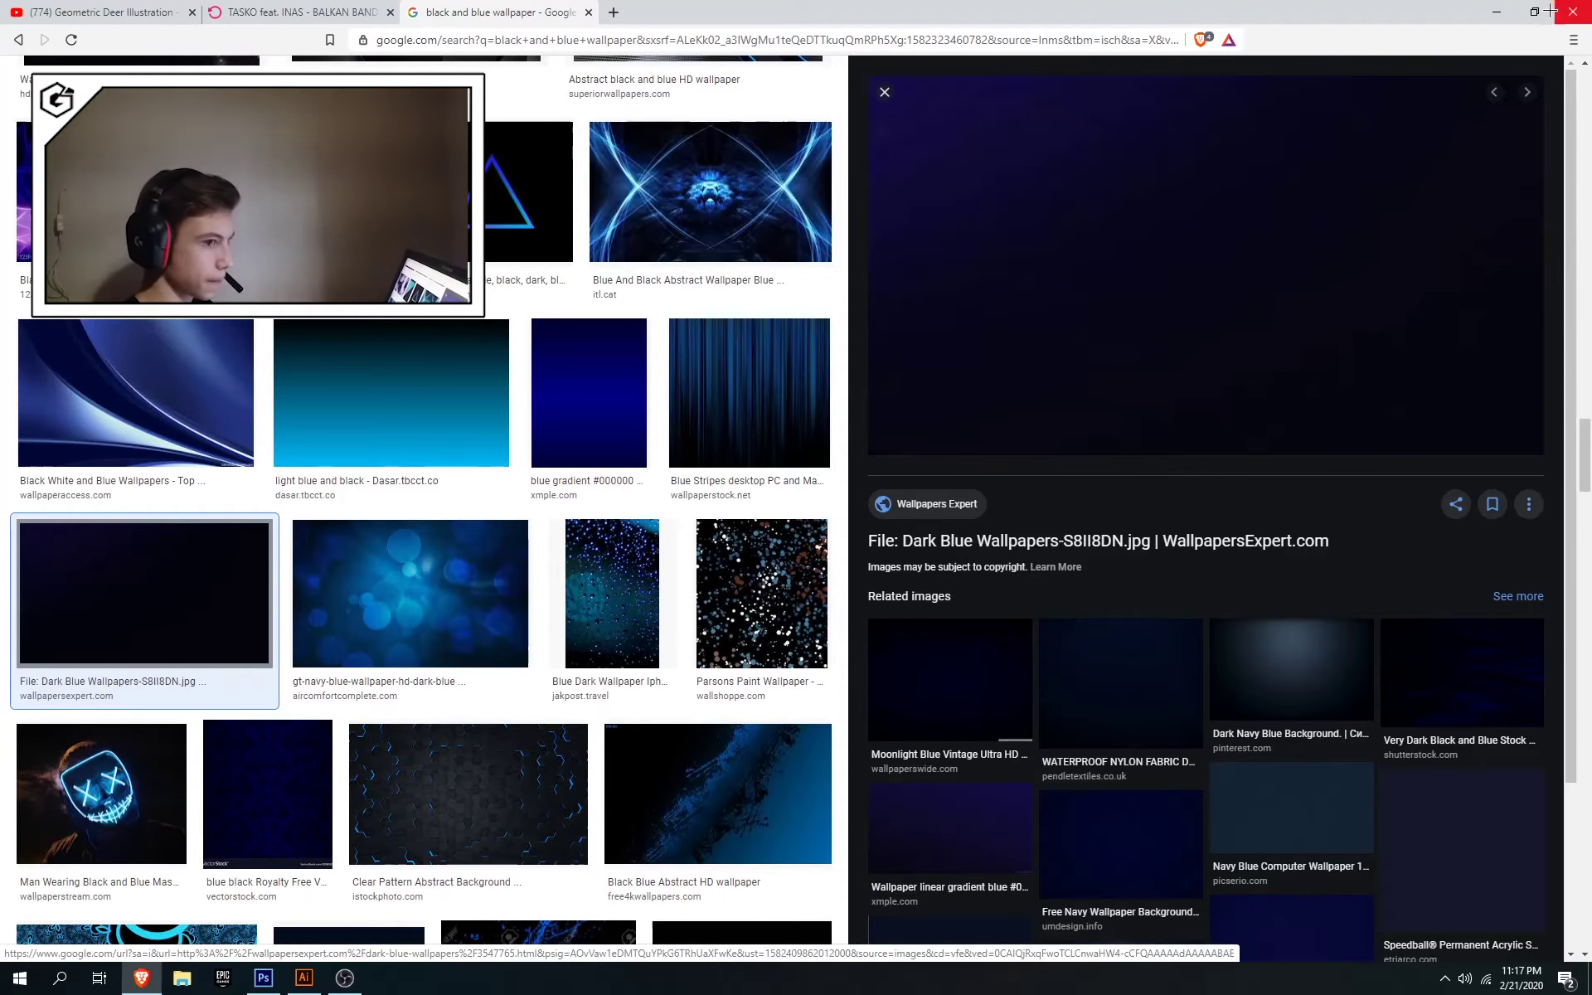
{"action": "left_click", "coordinate": [1496, 11]}
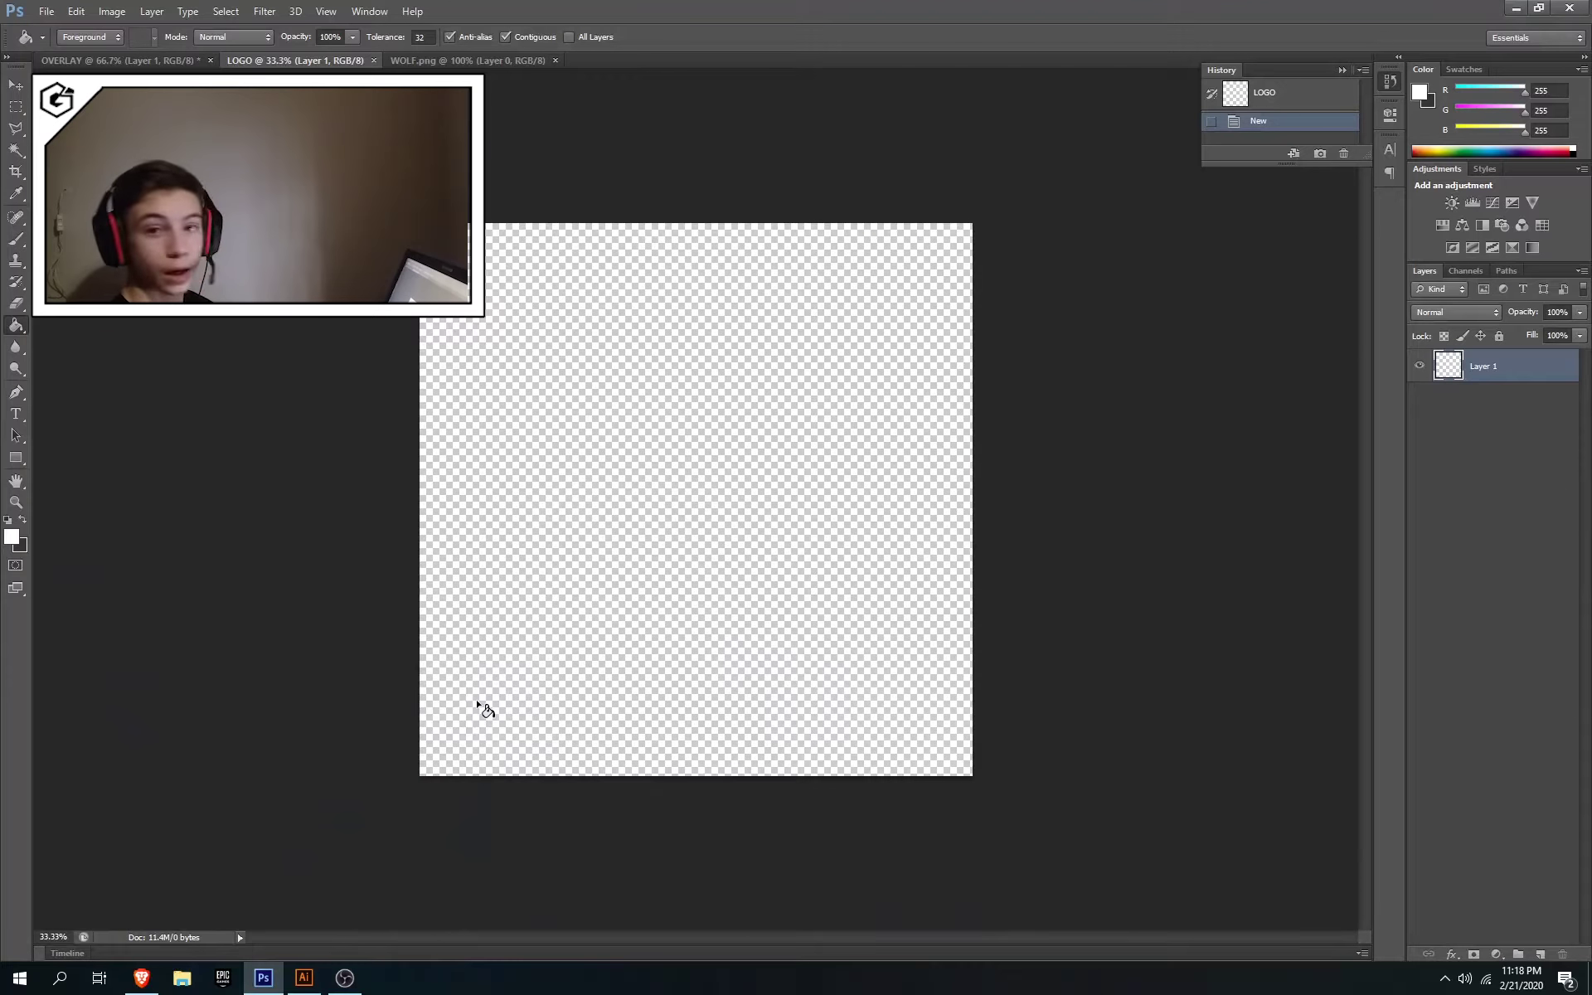
Paste the dark blue wallpaper and scale it to cover the whole LOGO canvas
{"action": "key", "text": "ctrl+v"}
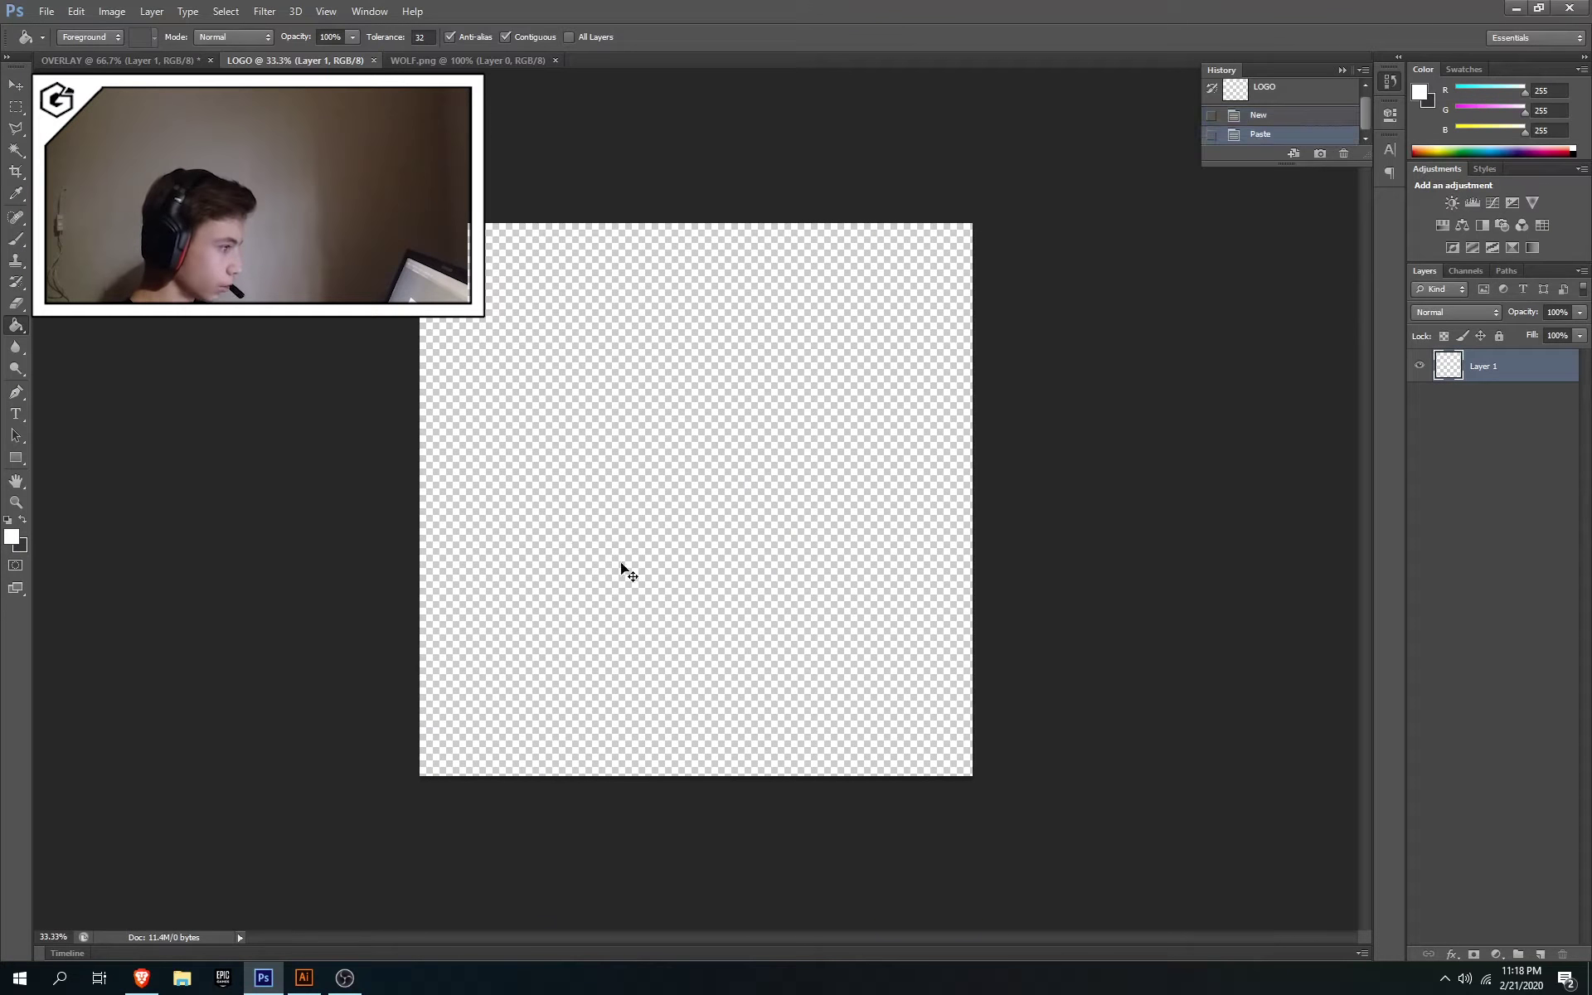
{"action": "key", "text": "ctrl+t"}
{"action": "left_click_drag", "start_coordinate": [739, 477], "coordinate": [1234, 199]}
{"action": "mouse_move", "coordinate": [657, 524]}
{"action": "left_mouse_down"}
{"action": "mouse_move", "coordinate": [345, 794]}
{"action": "mouse_move", "coordinate": [337, 822]}
{"action": "left_mouse_up"}
{"action": "key", "text": "Return"}
{"action": "left_click", "coordinate": [740, 646]}
{"action": "left_click", "coordinate": [737, 646]}
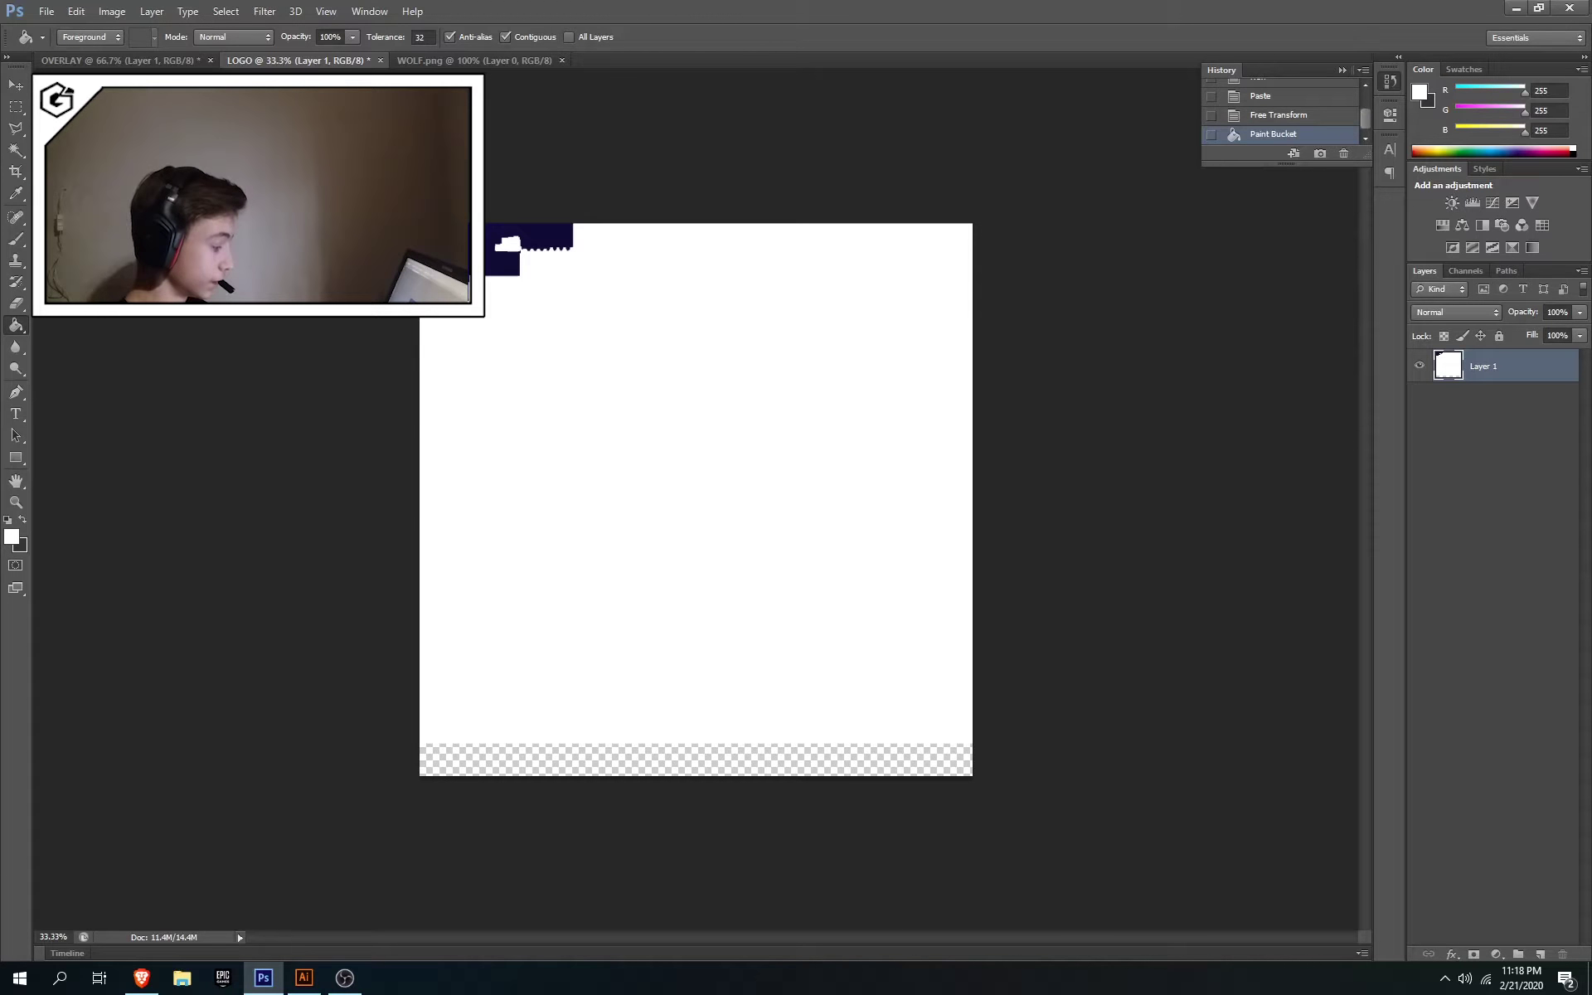
{"action": "left_click", "coordinate": [1292, 98]}
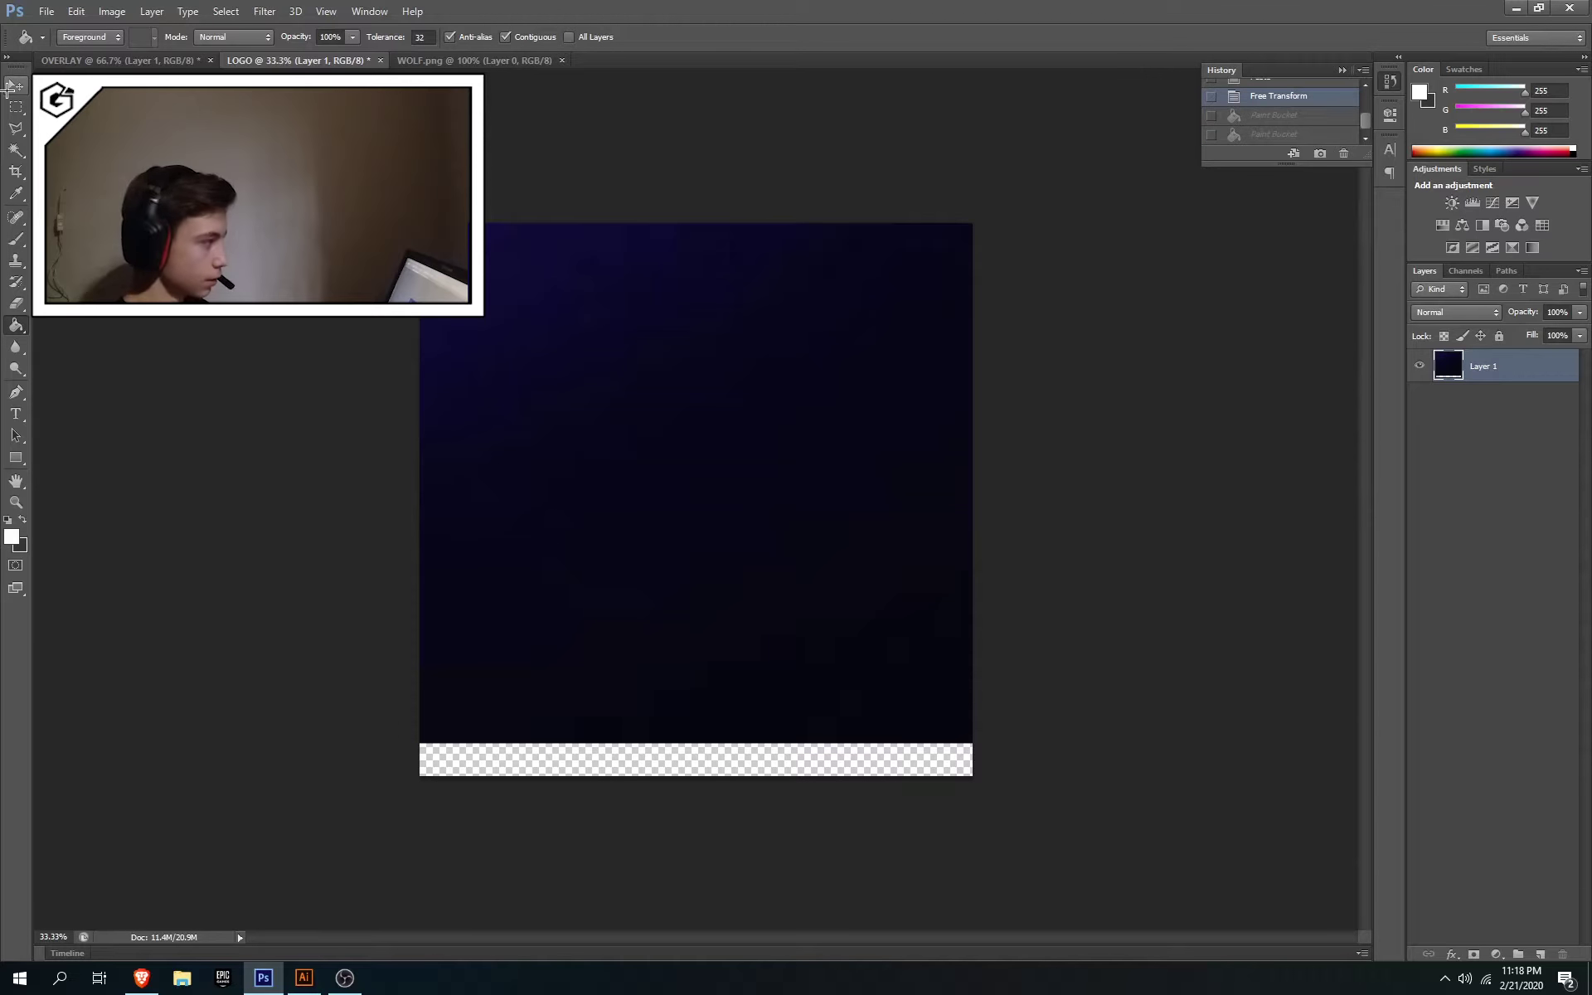
{"action": "left_click", "coordinate": [15, 85]}
{"action": "left_click_drag", "start_coordinate": [713, 523], "coordinate": [685, 495]}
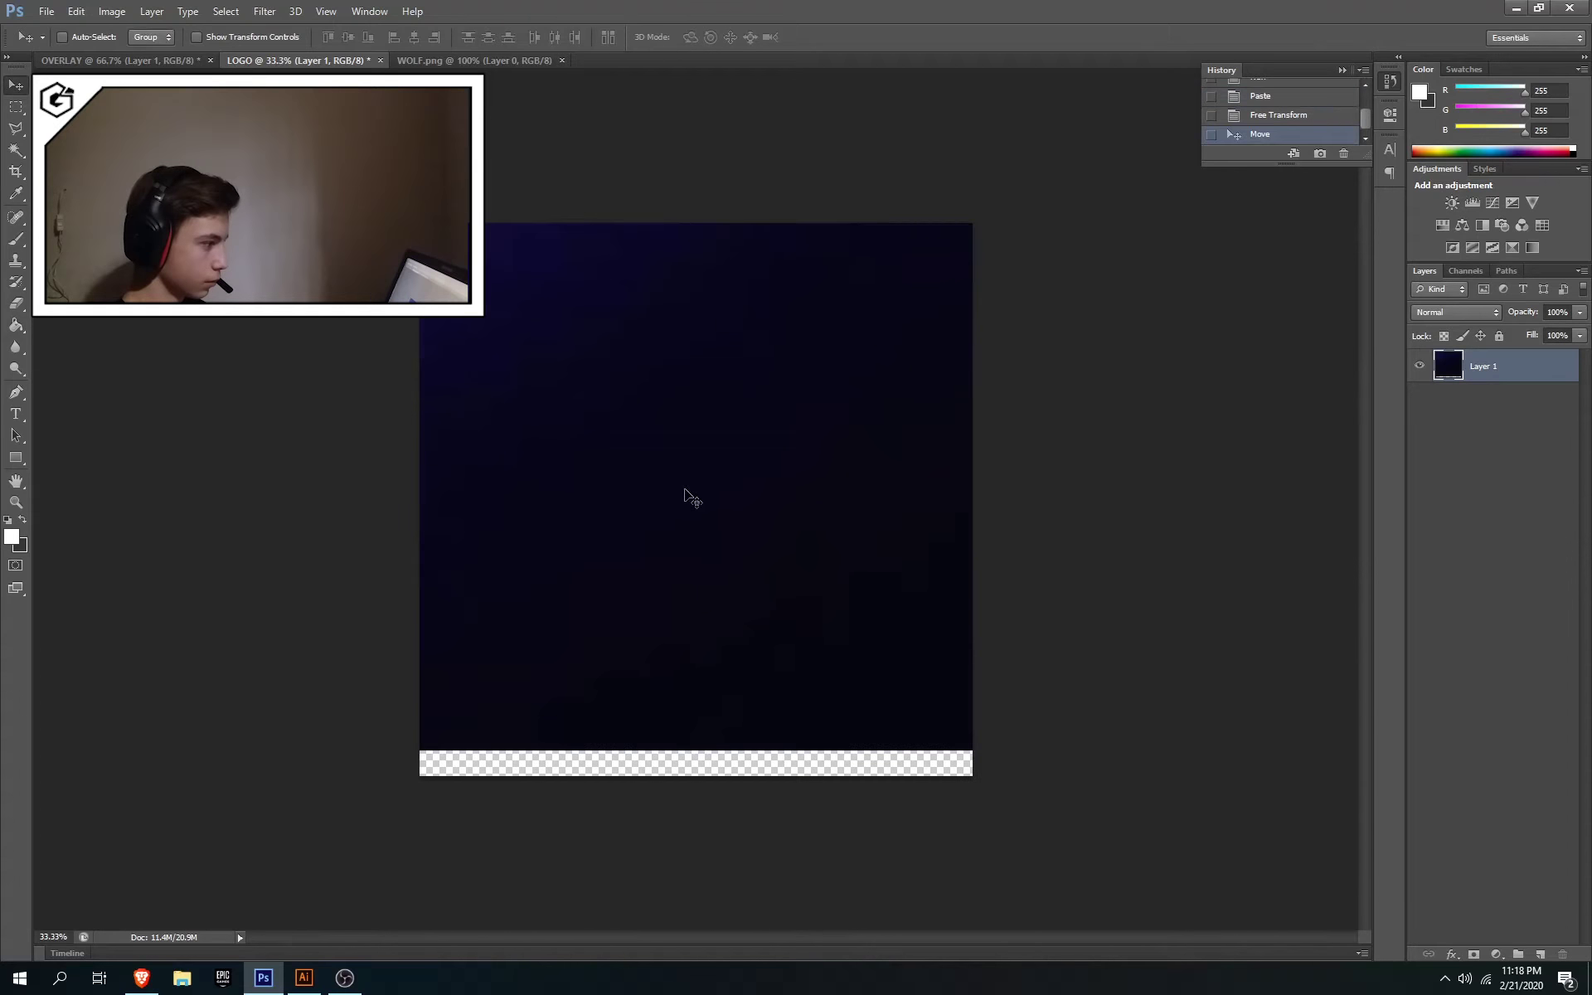
{"action": "key", "text": "ctrl+t"}
{"action": "left_click_drag", "start_coordinate": [639, 746], "coordinate": [637, 776]}
{"action": "key", "text": "Return"}
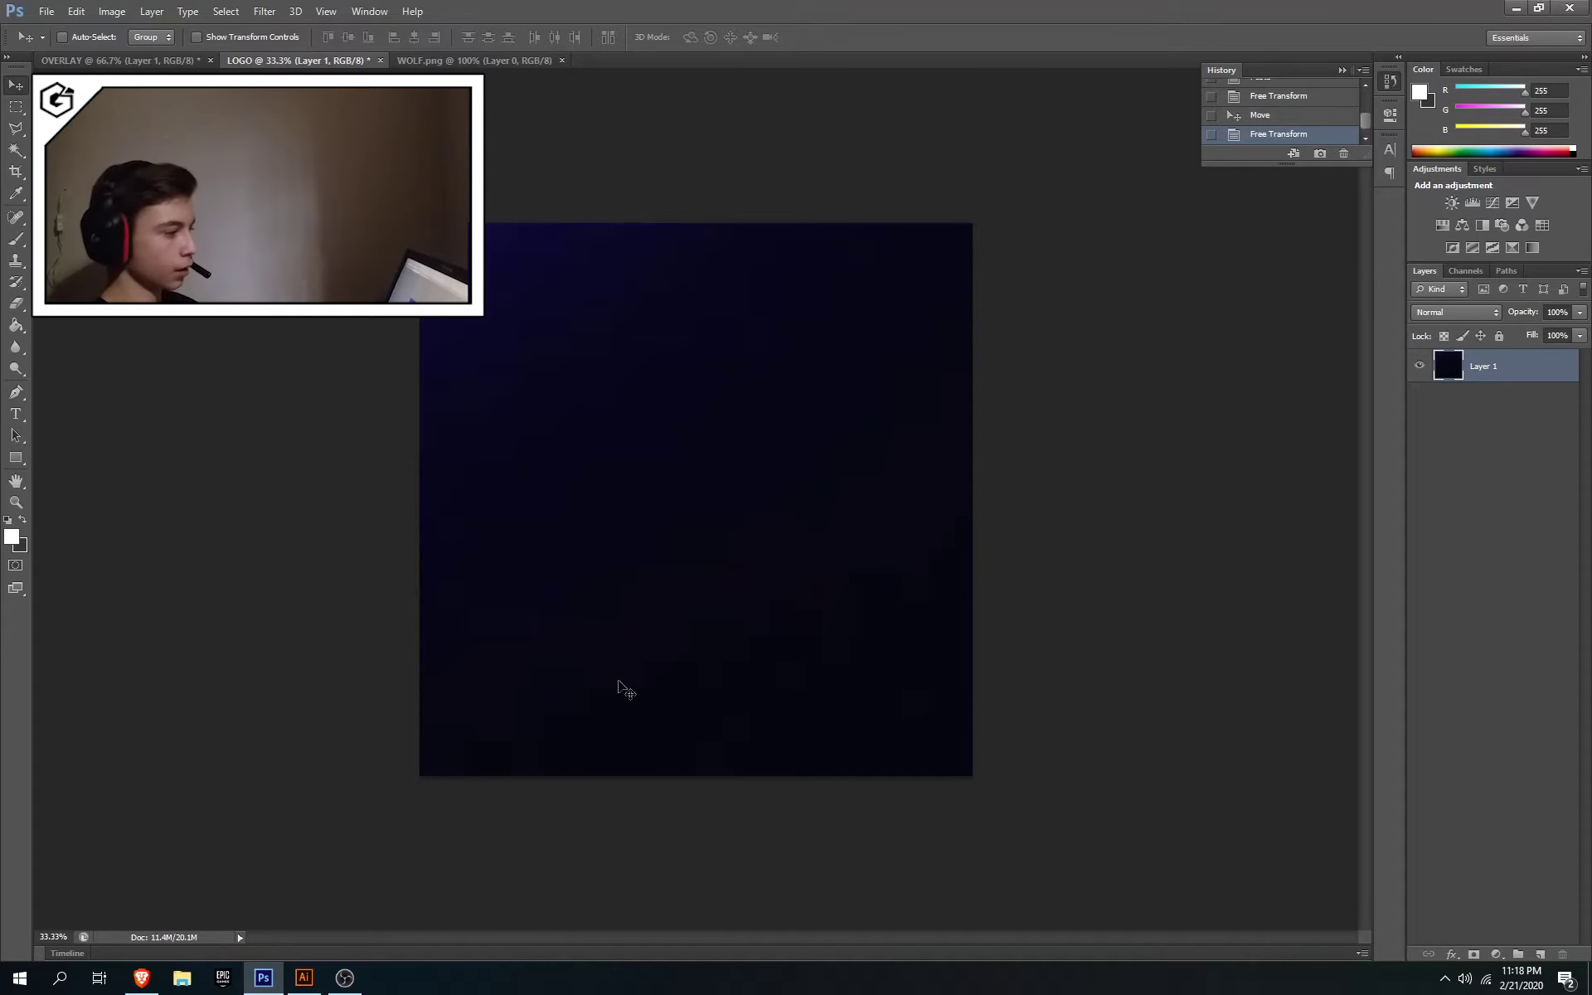
Drag the wolf drawing from WOLF.png into LOGO as a new layer
{"action": "left_click", "coordinate": [475, 60]}
{"action": "mouse_move", "coordinate": [671, 416]}
{"action": "left_mouse_down"}
{"action": "mouse_move", "coordinate": [365, 251]}
{"action": "mouse_move", "coordinate": [303, 60]}
{"action": "mouse_move", "coordinate": [675, 412]}
{"action": "mouse_move", "coordinate": [677, 456]}
{"action": "mouse_move", "coordinate": [683, 413]}
{"action": "left_mouse_up"}
{"action": "right_click", "coordinate": [1539, 365]}
In the wolf layer's Blending Options, swap Color Overlay for Gradient Overlay and open the Gradient Editor
{"action": "left_click", "coordinate": [1362, 345]}
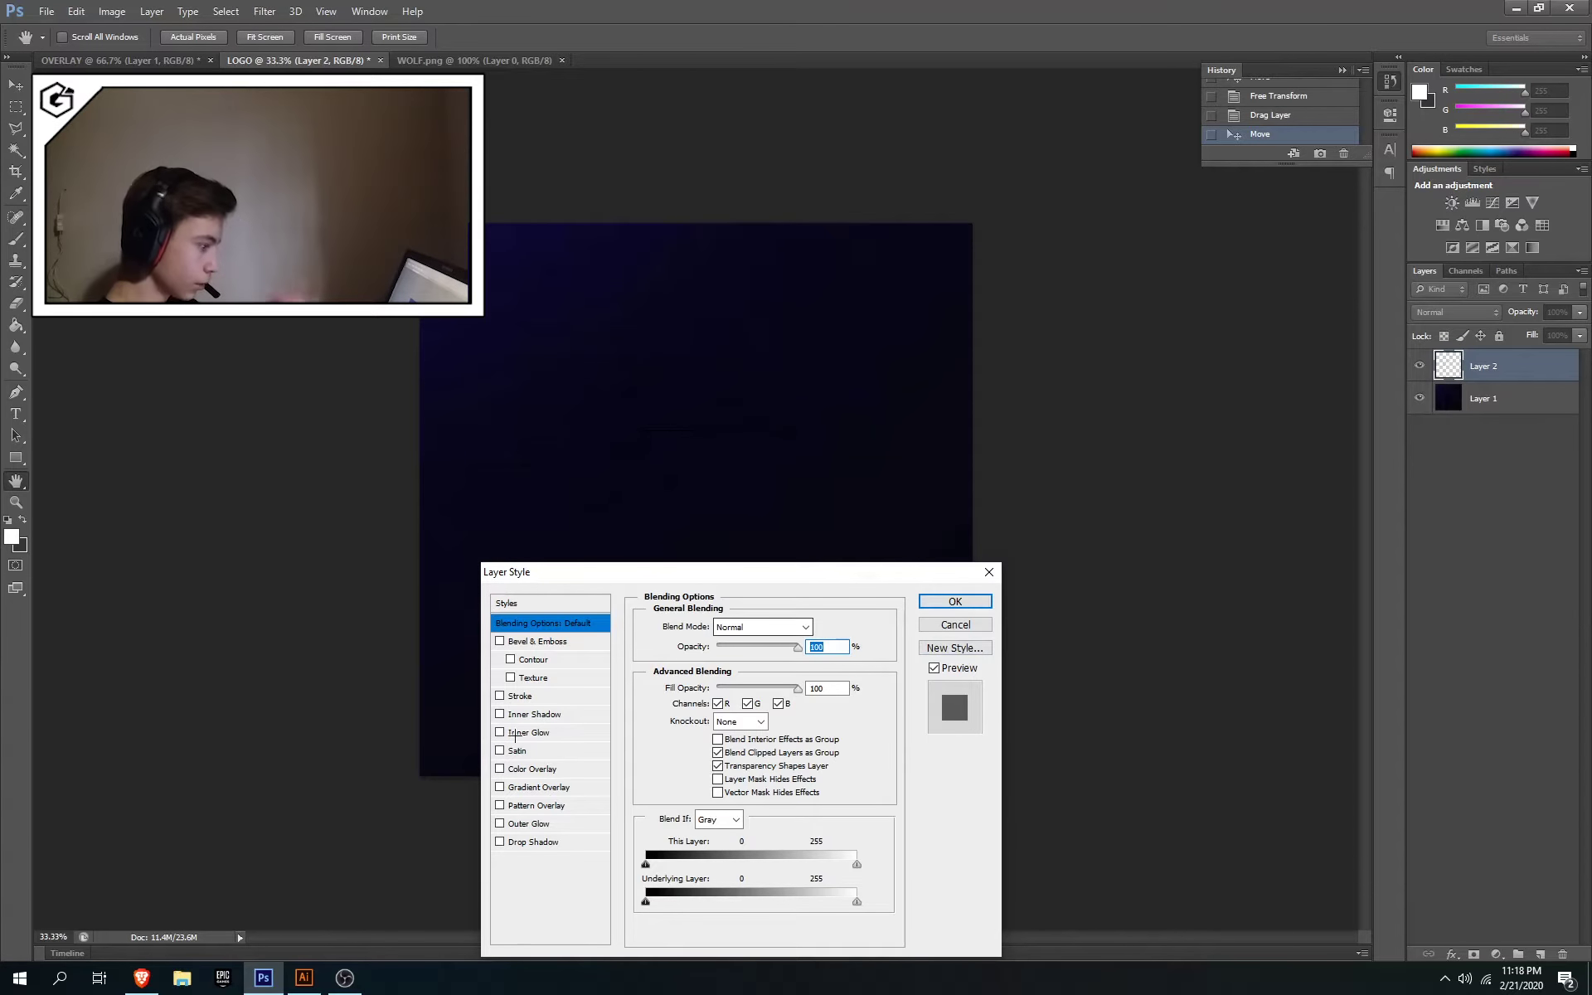
{"action": "left_click", "coordinate": [500, 769]}
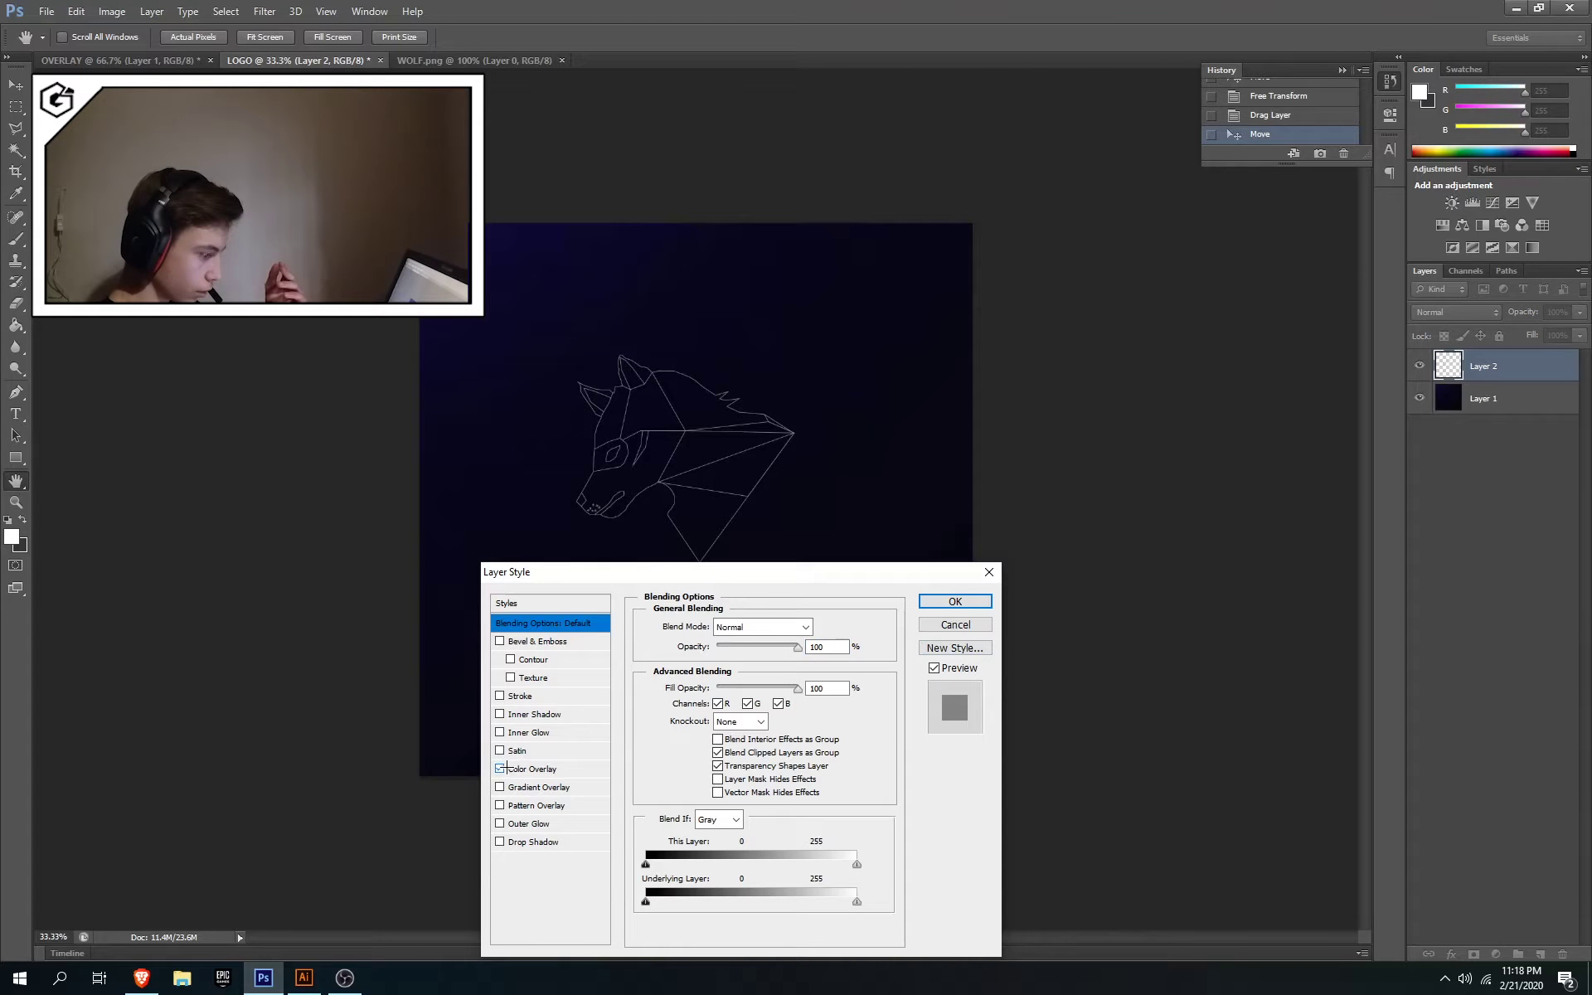
{"action": "left_click", "coordinate": [499, 769]}
{"action": "left_click", "coordinate": [500, 787]}
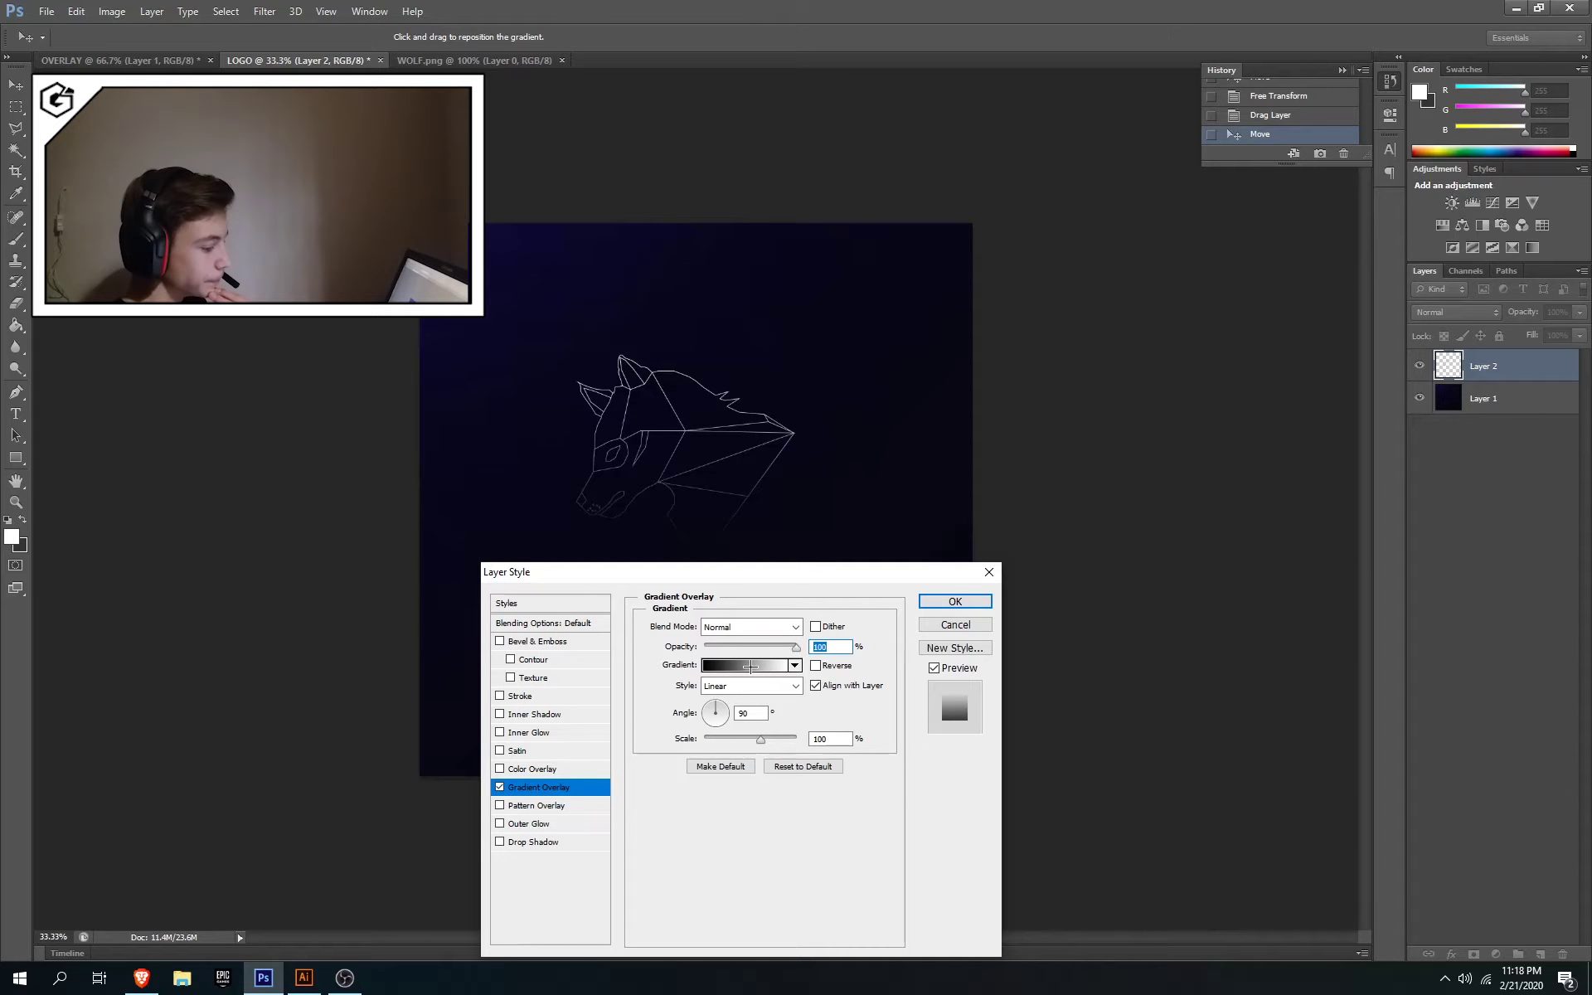
{"action": "left_click", "coordinate": [750, 667]}
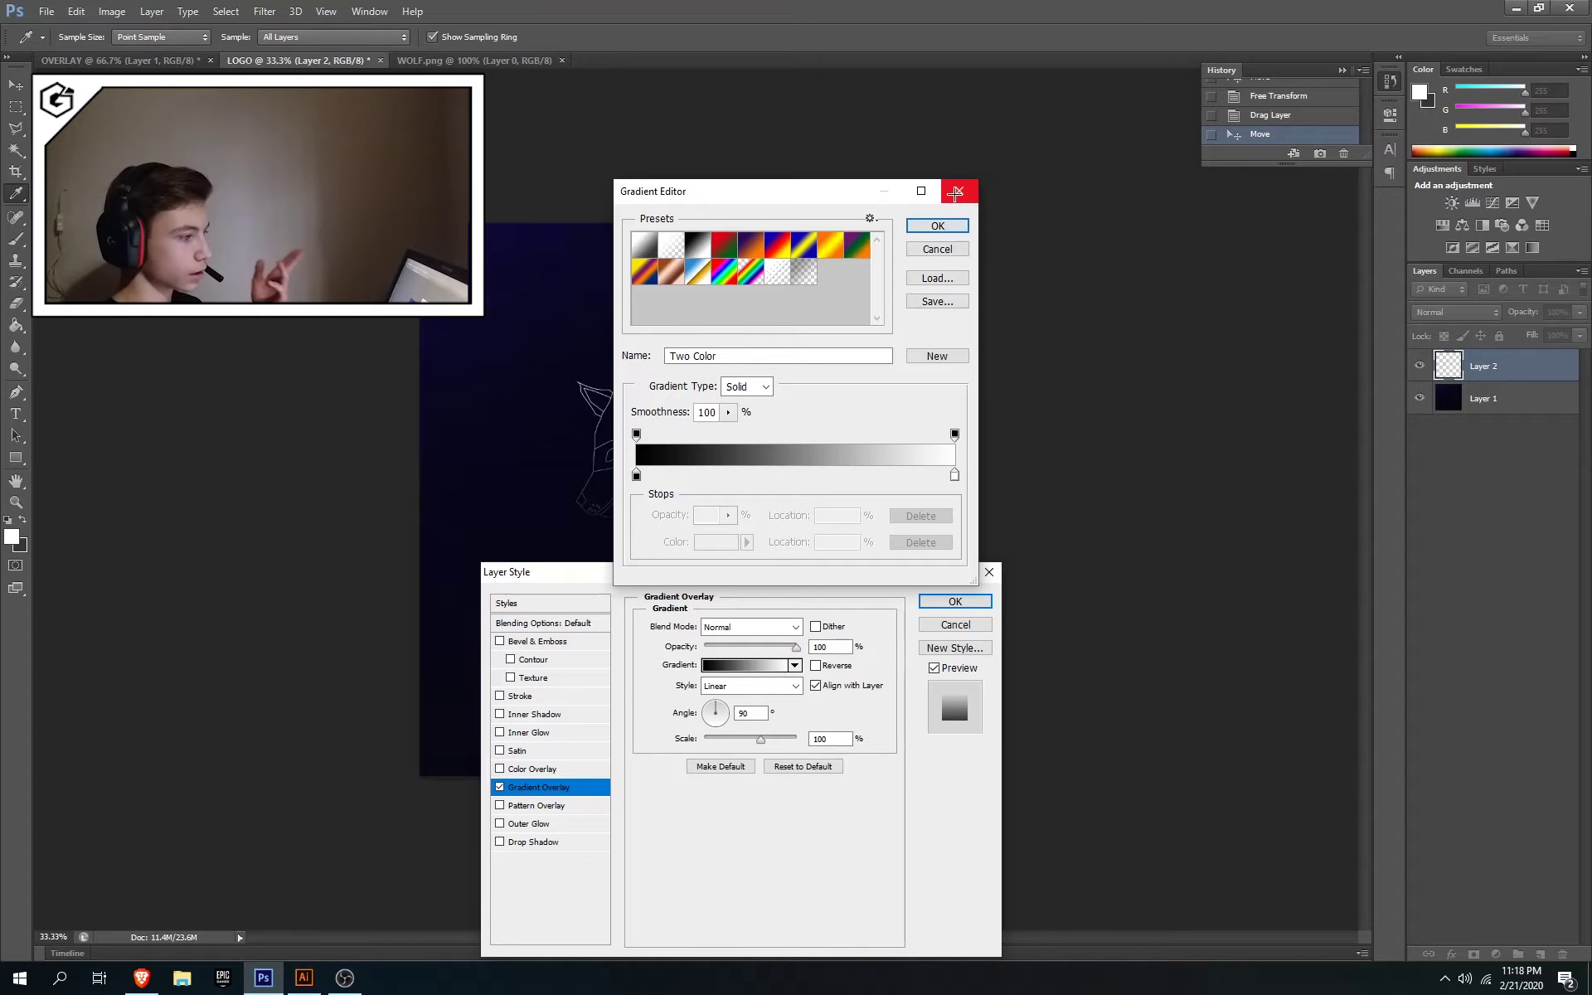
Preview gradient presets on the wolf, trying Transparent Rainbow and Blue, Yellow, Blue
{"action": "left_click", "coordinate": [636, 436]}
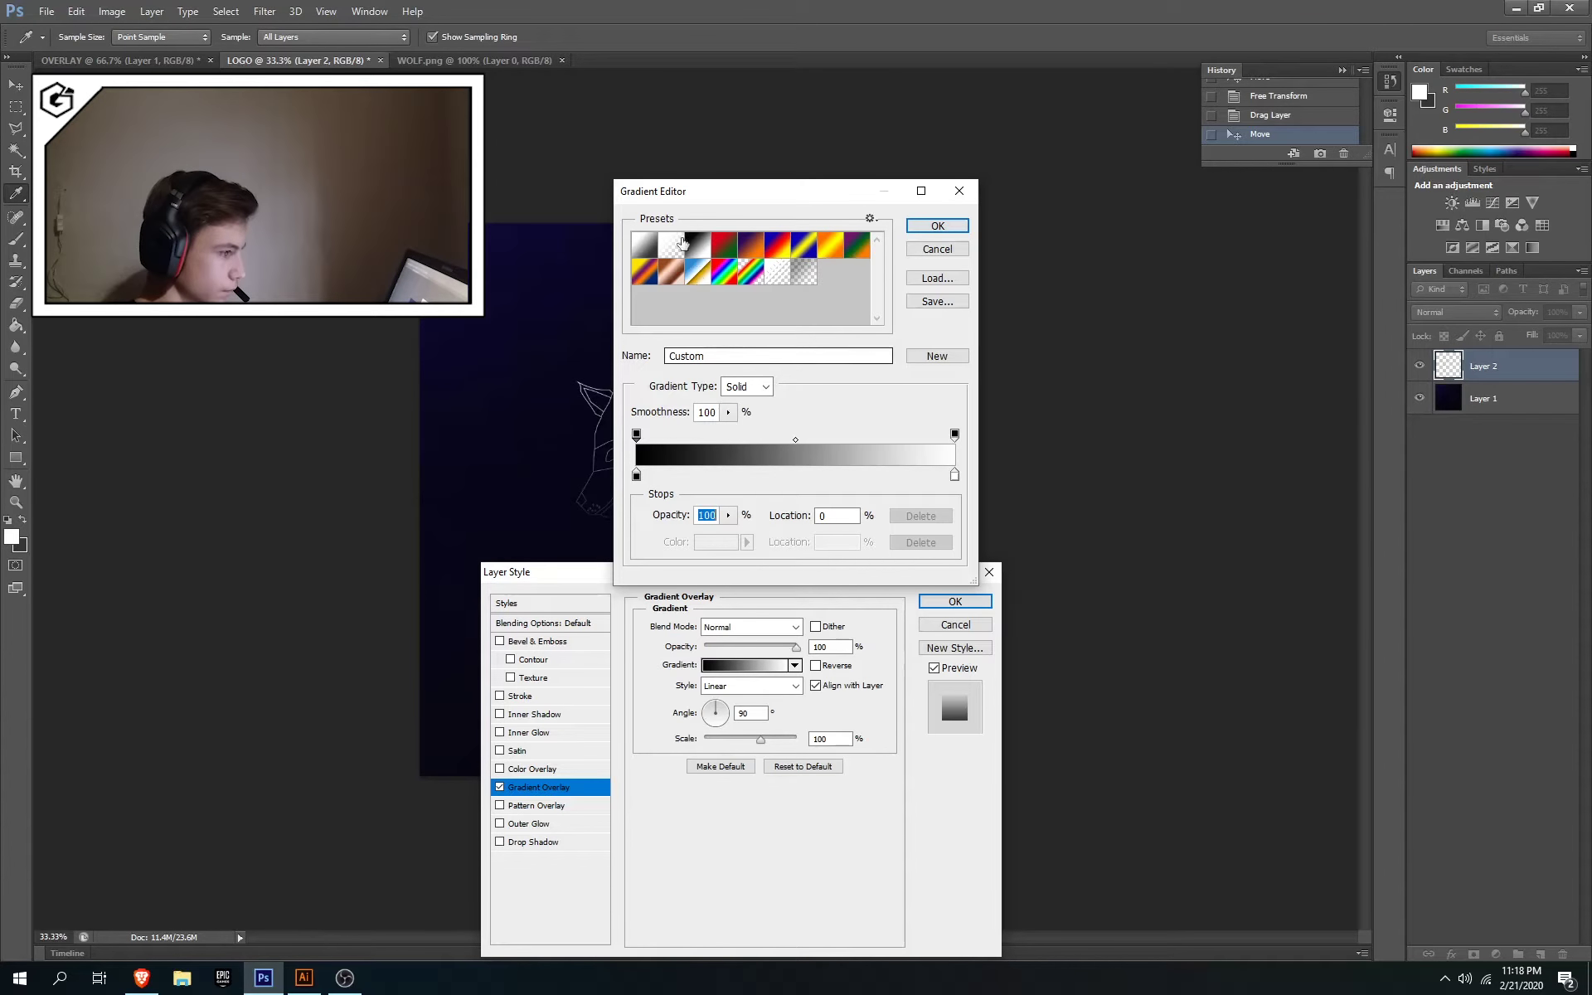
{"action": "left_click", "coordinate": [751, 274]}
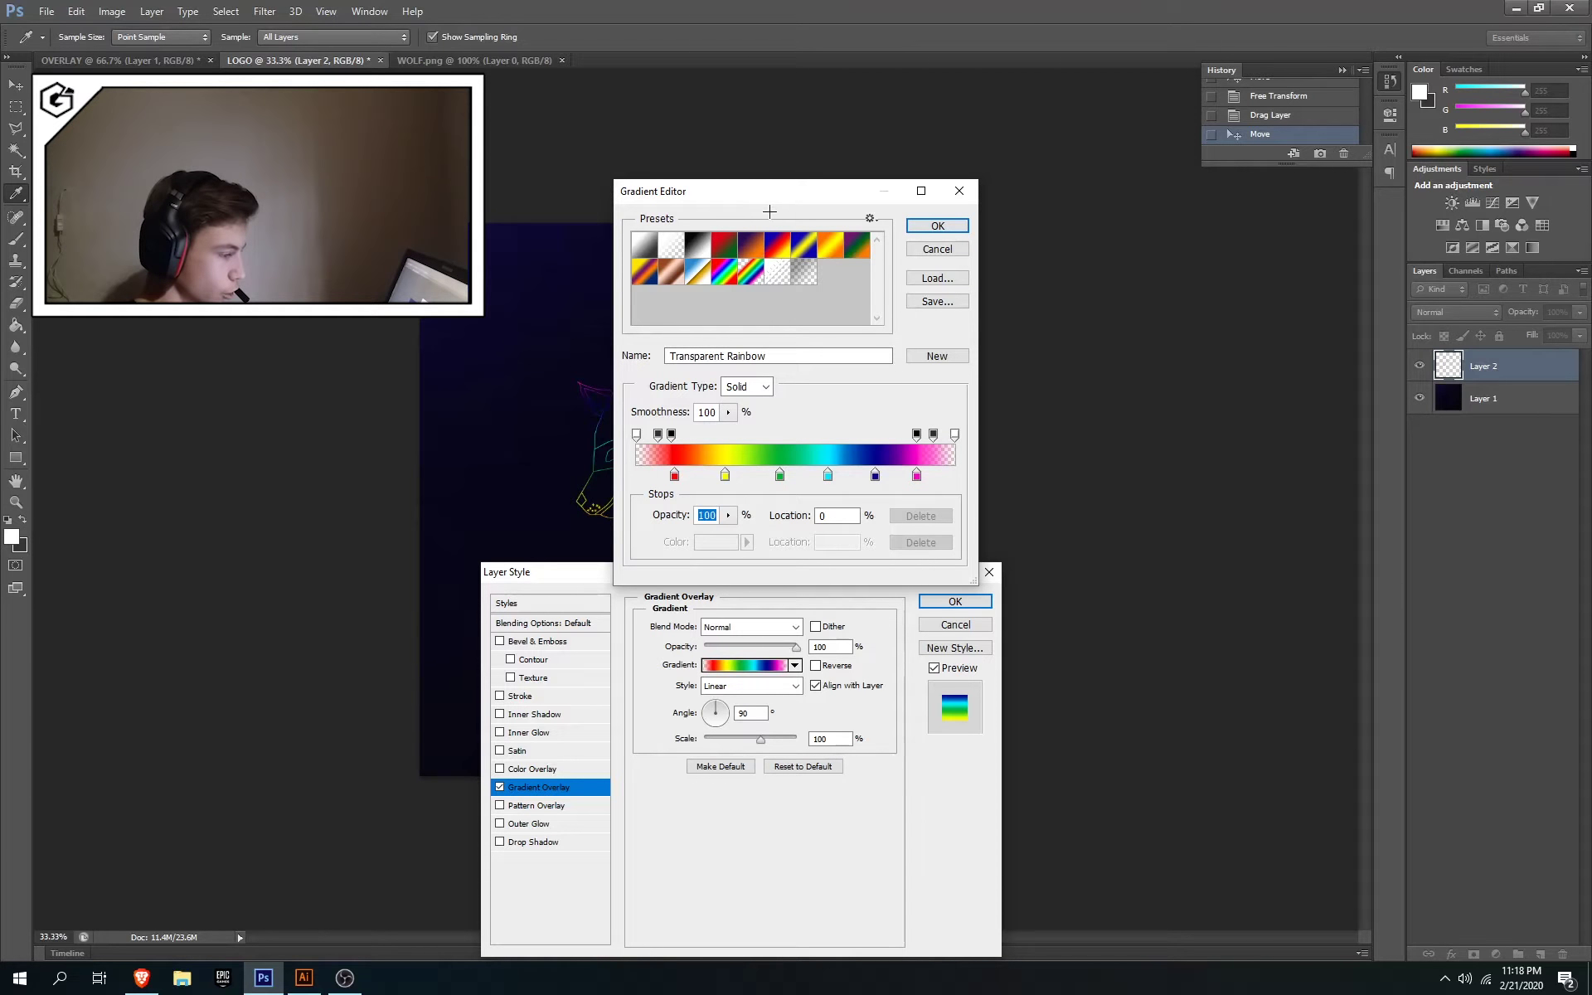
{"action": "left_click_drag", "start_coordinate": [769, 213], "coordinate": [1018, 263]}
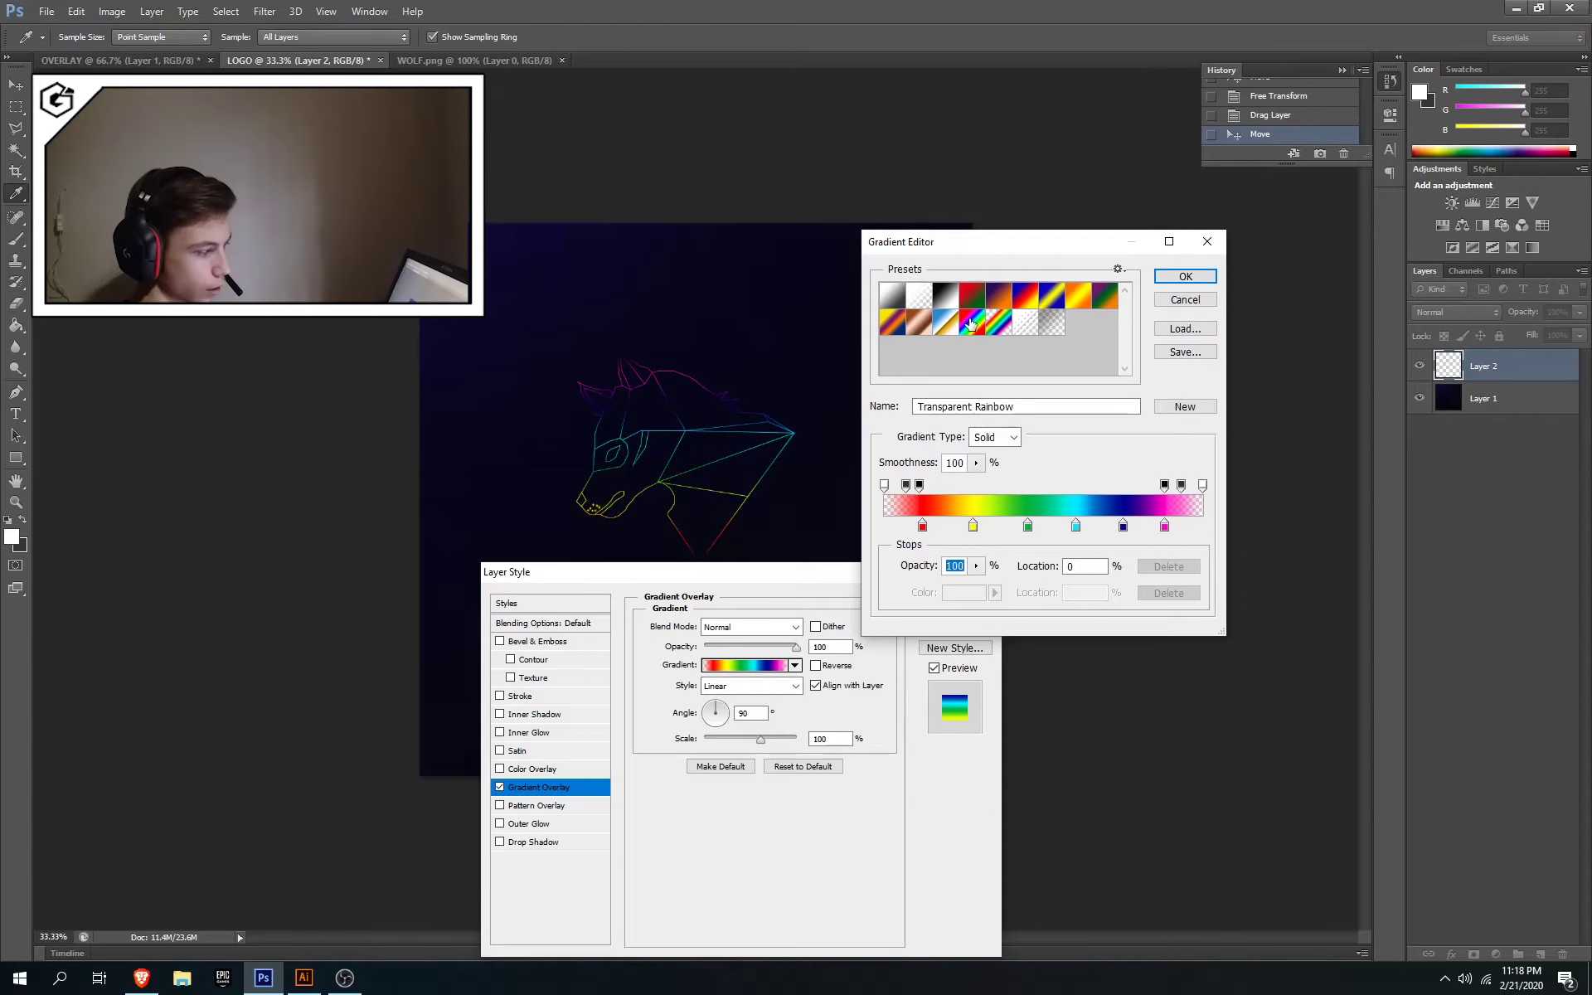
{"action": "left_click", "coordinate": [945, 322]}
{"action": "left_click", "coordinate": [972, 295]}
{"action": "left_click", "coordinate": [1025, 296]}
{"action": "left_click", "coordinate": [1049, 297]}
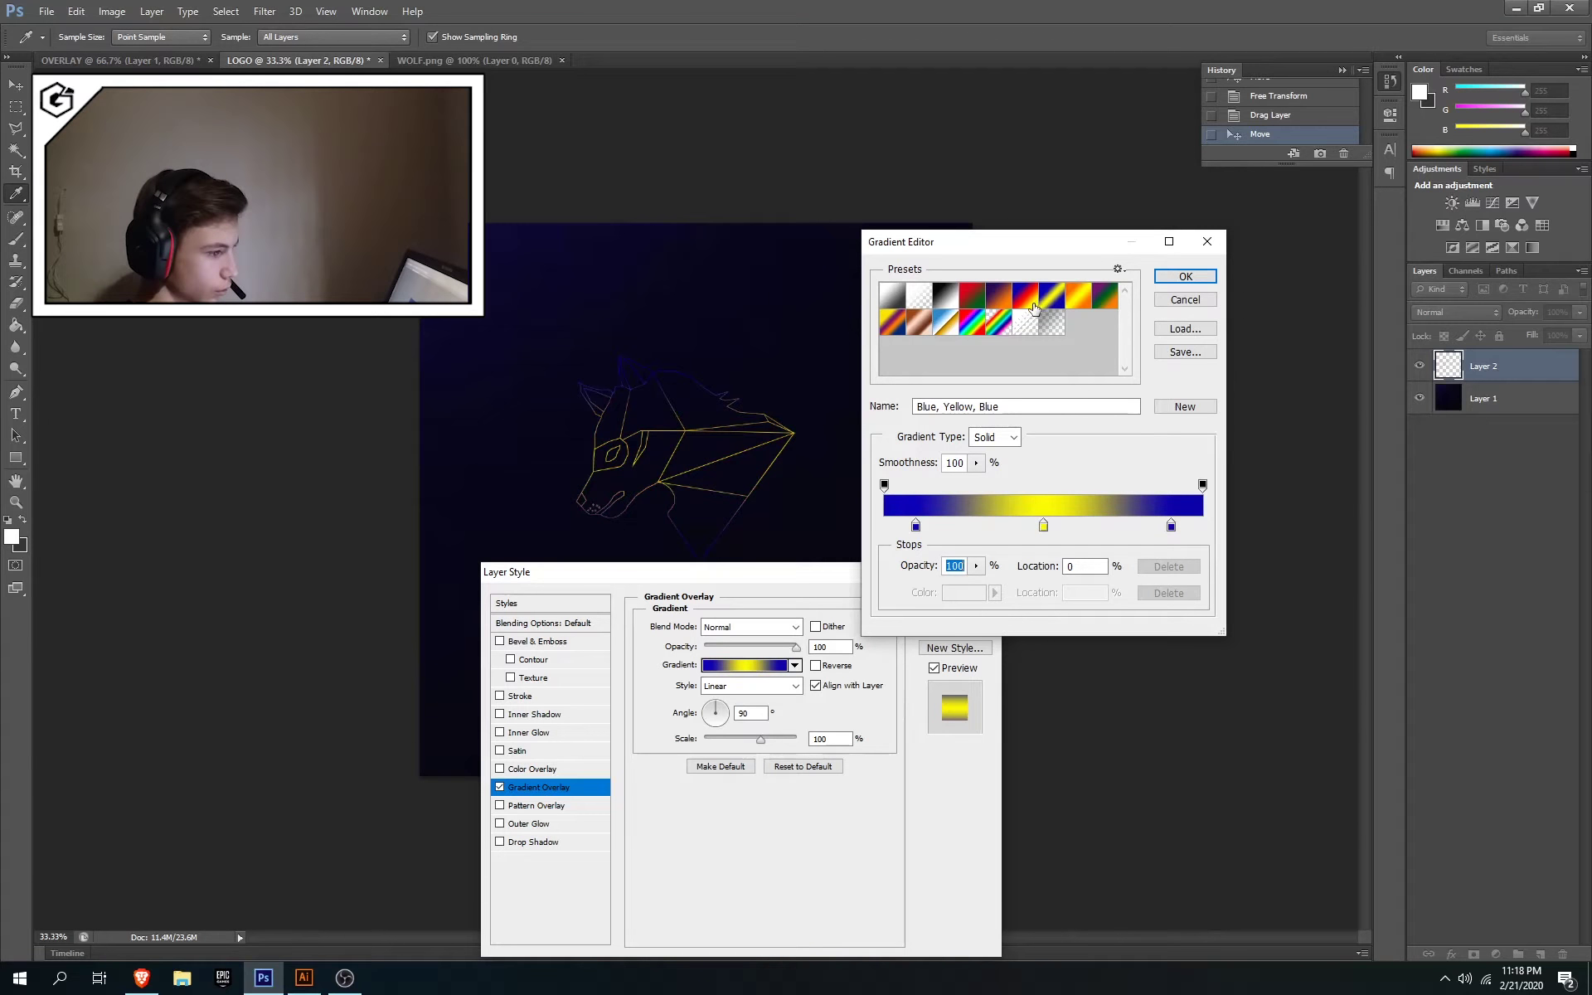
{"action": "left_click", "coordinate": [916, 526]}
{"action": "left_click", "coordinate": [960, 593]}
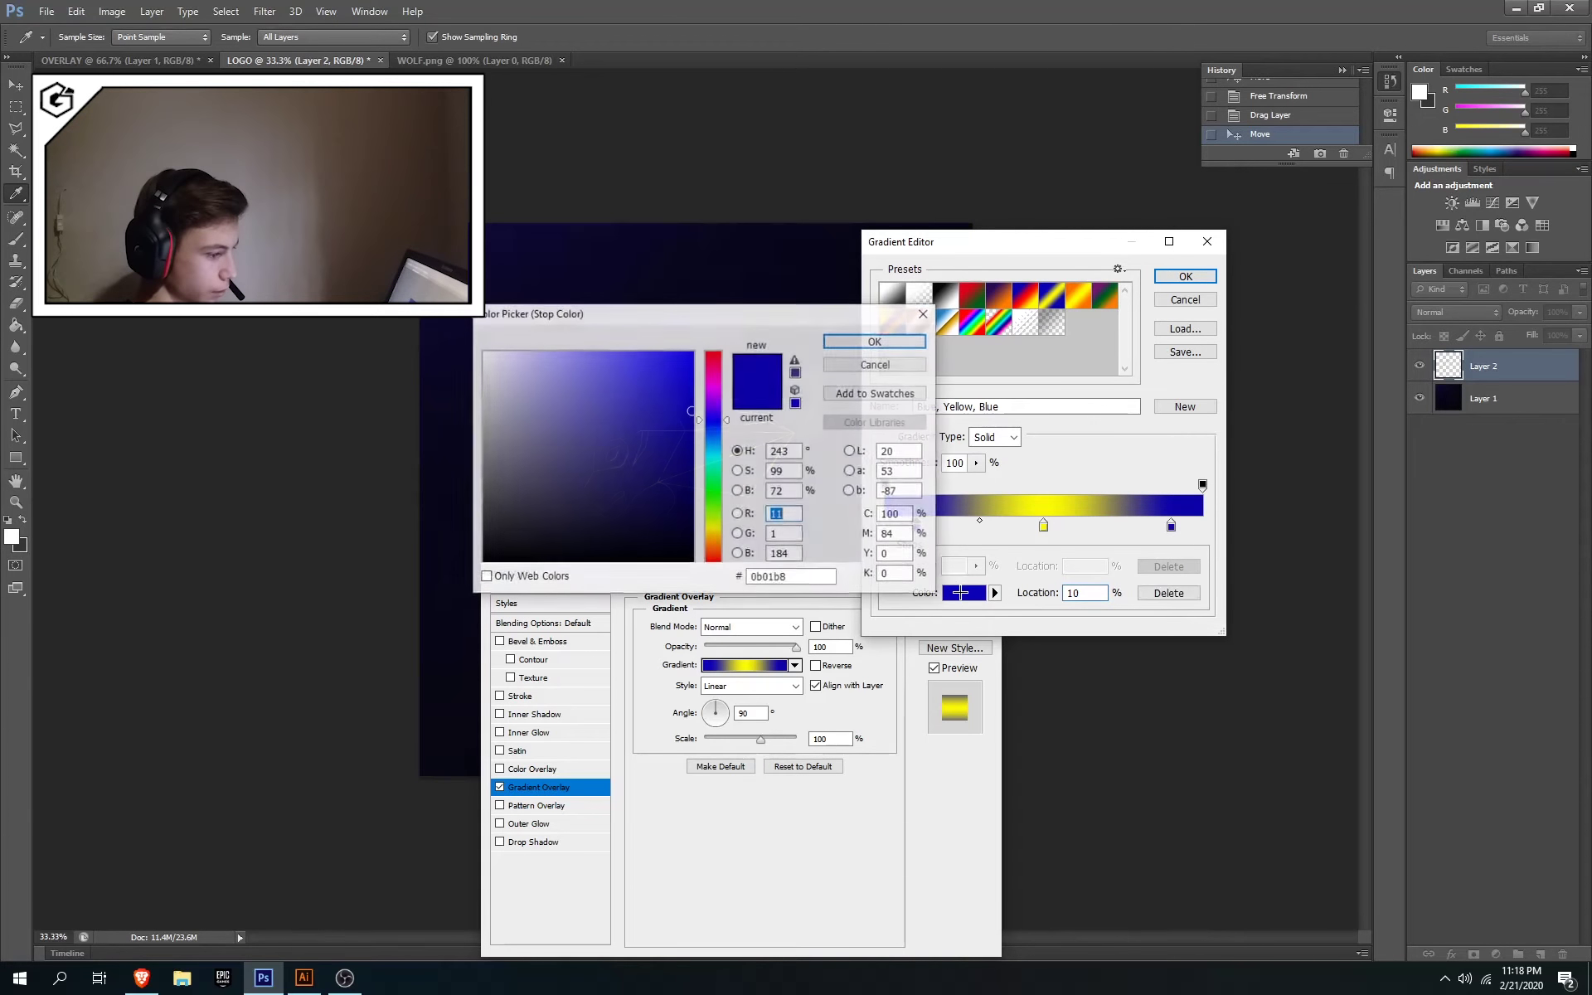
{"action": "left_click", "coordinate": [923, 313]}
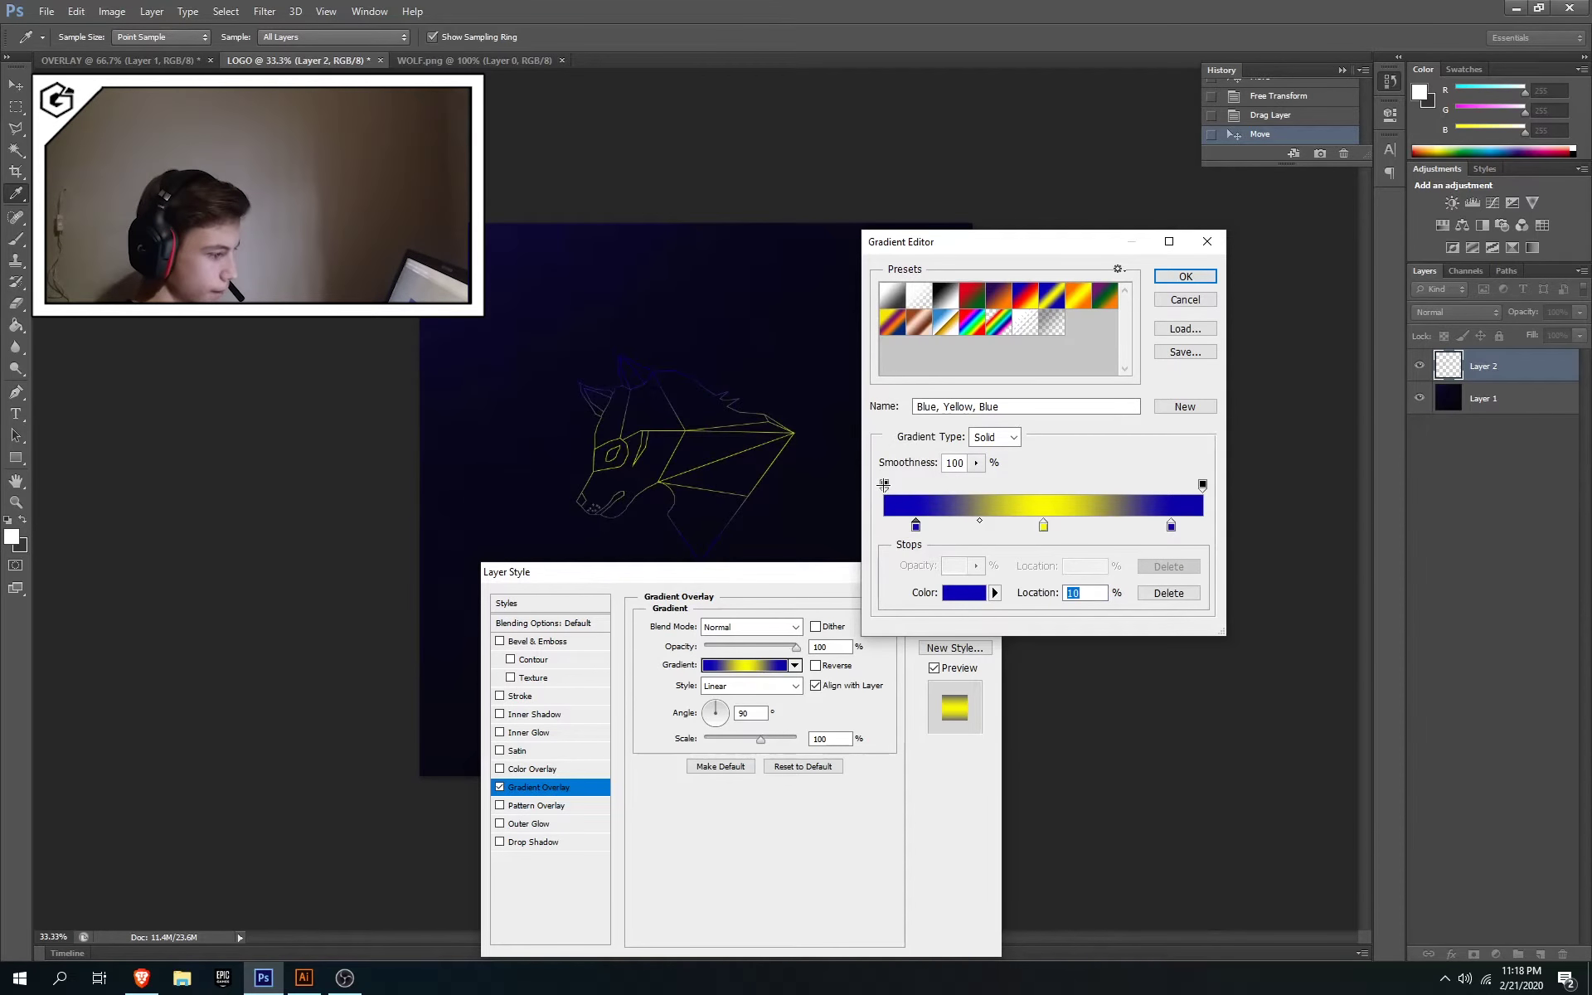
Choose the Violet, Orange preset and open the colour settings for its orange end
{"action": "left_click", "coordinate": [884, 484]}
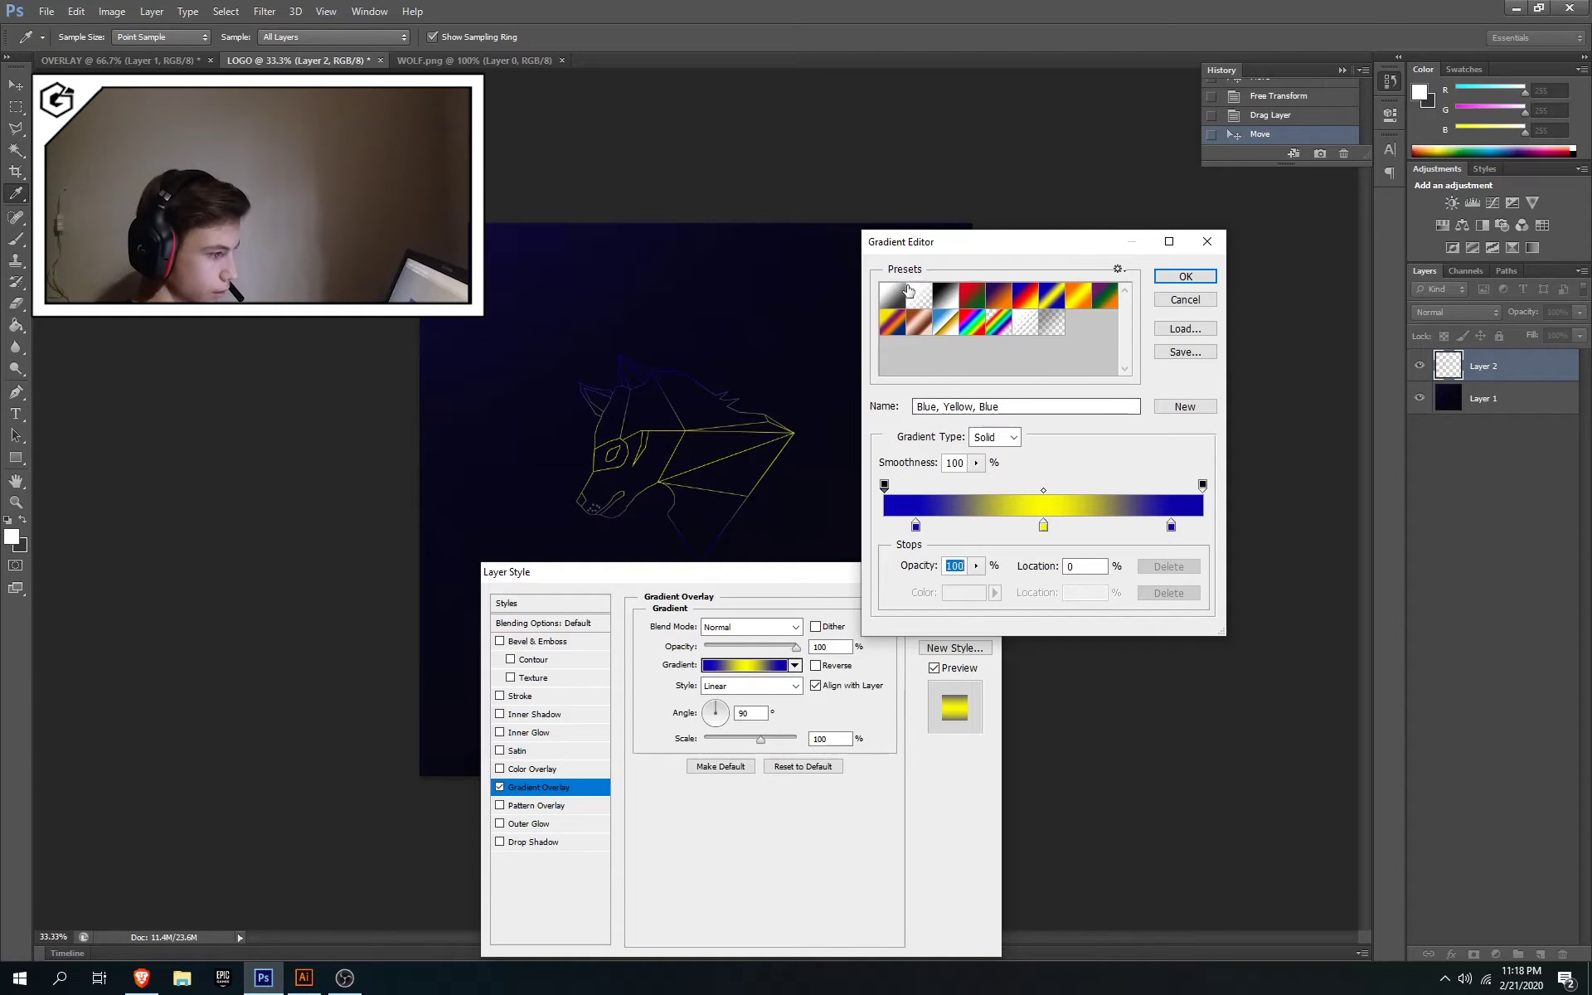
{"action": "left_click", "coordinate": [919, 295]}
{"action": "left_click", "coordinate": [917, 321]}
{"action": "left_click", "coordinate": [899, 327]}
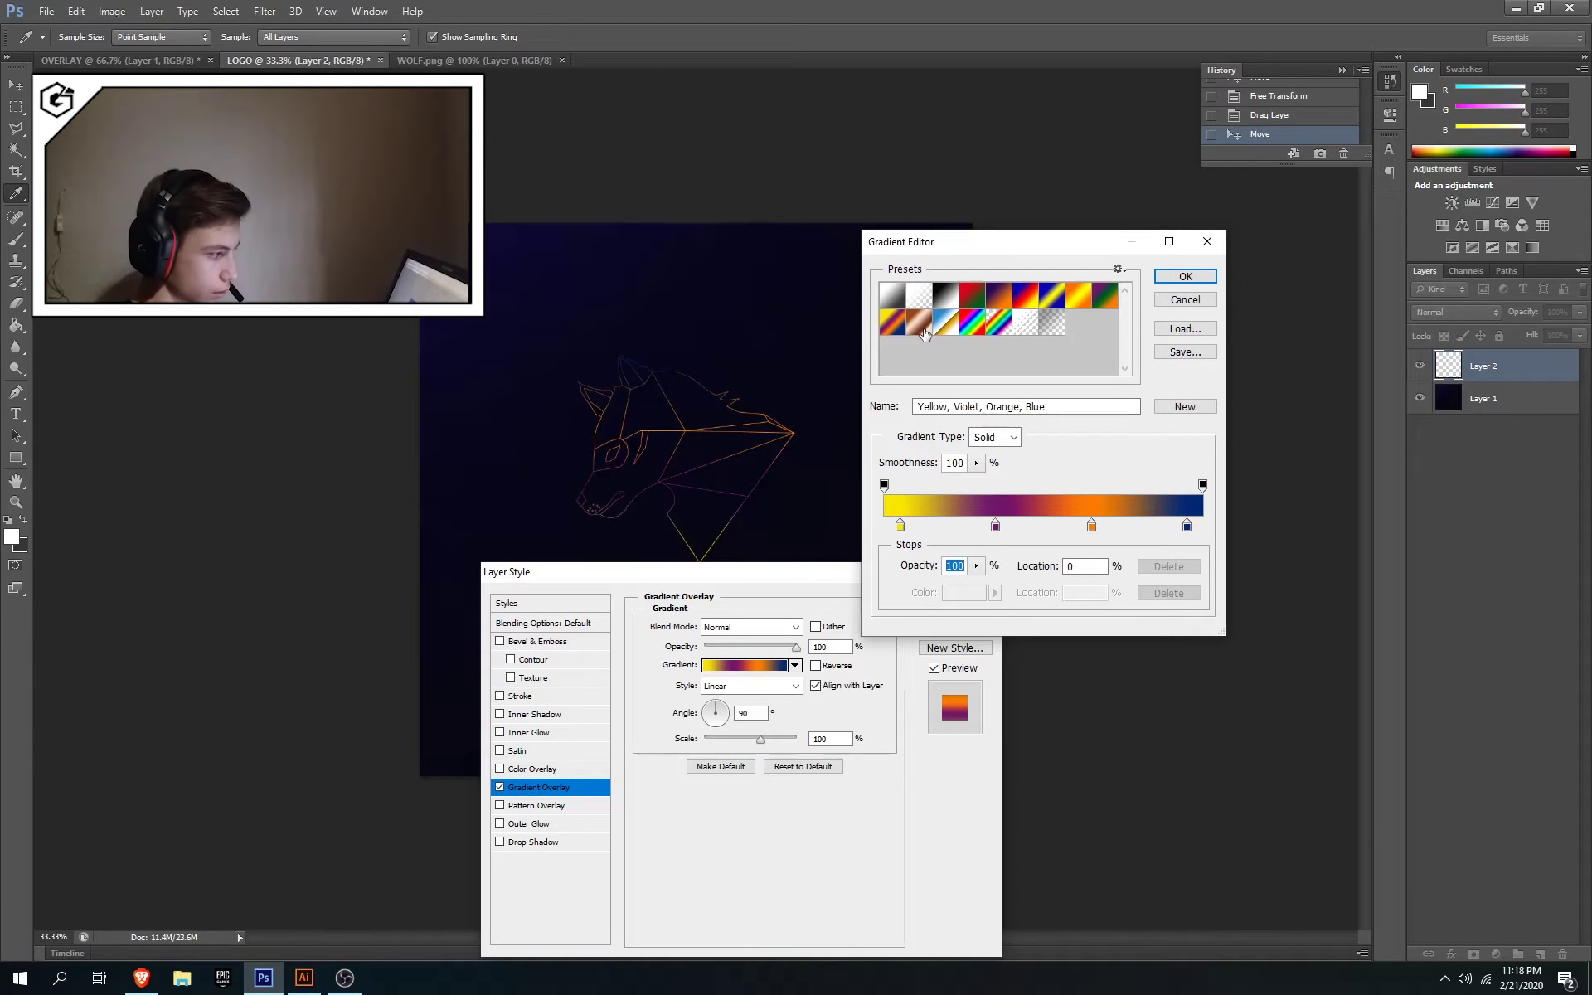
{"action": "left_click", "coordinate": [919, 323]}
{"action": "left_click", "coordinate": [977, 298]}
{"action": "left_click", "coordinate": [1010, 297]}
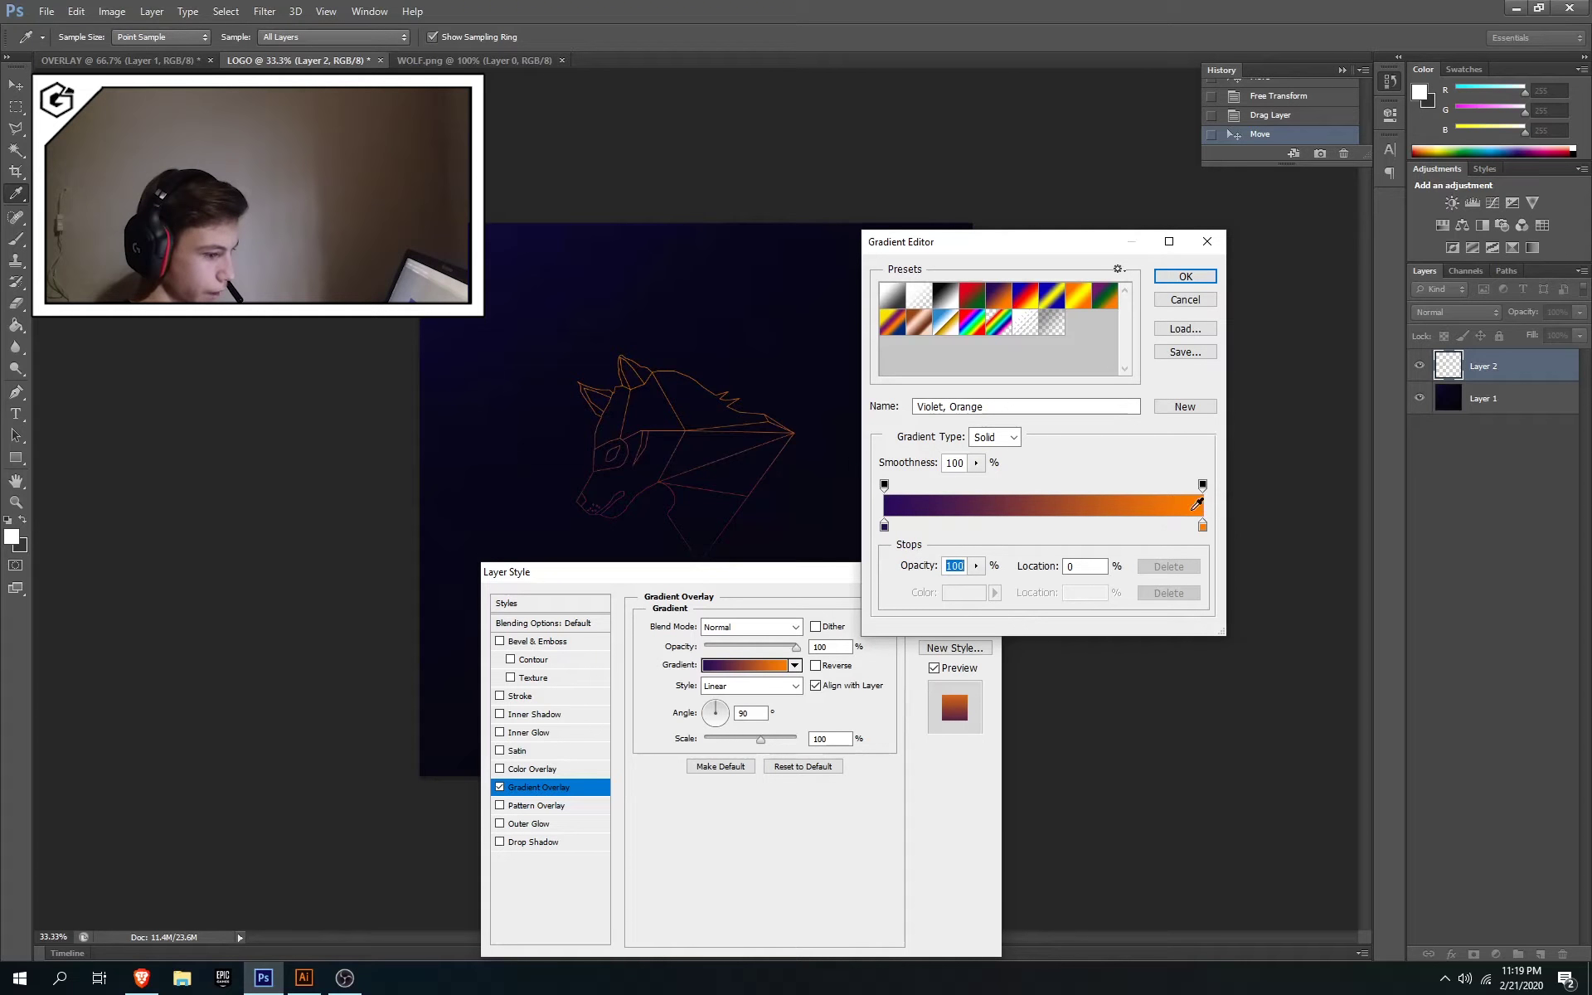
{"action": "left_click", "coordinate": [1203, 526]}
{"action": "left_click", "coordinate": [956, 594]}
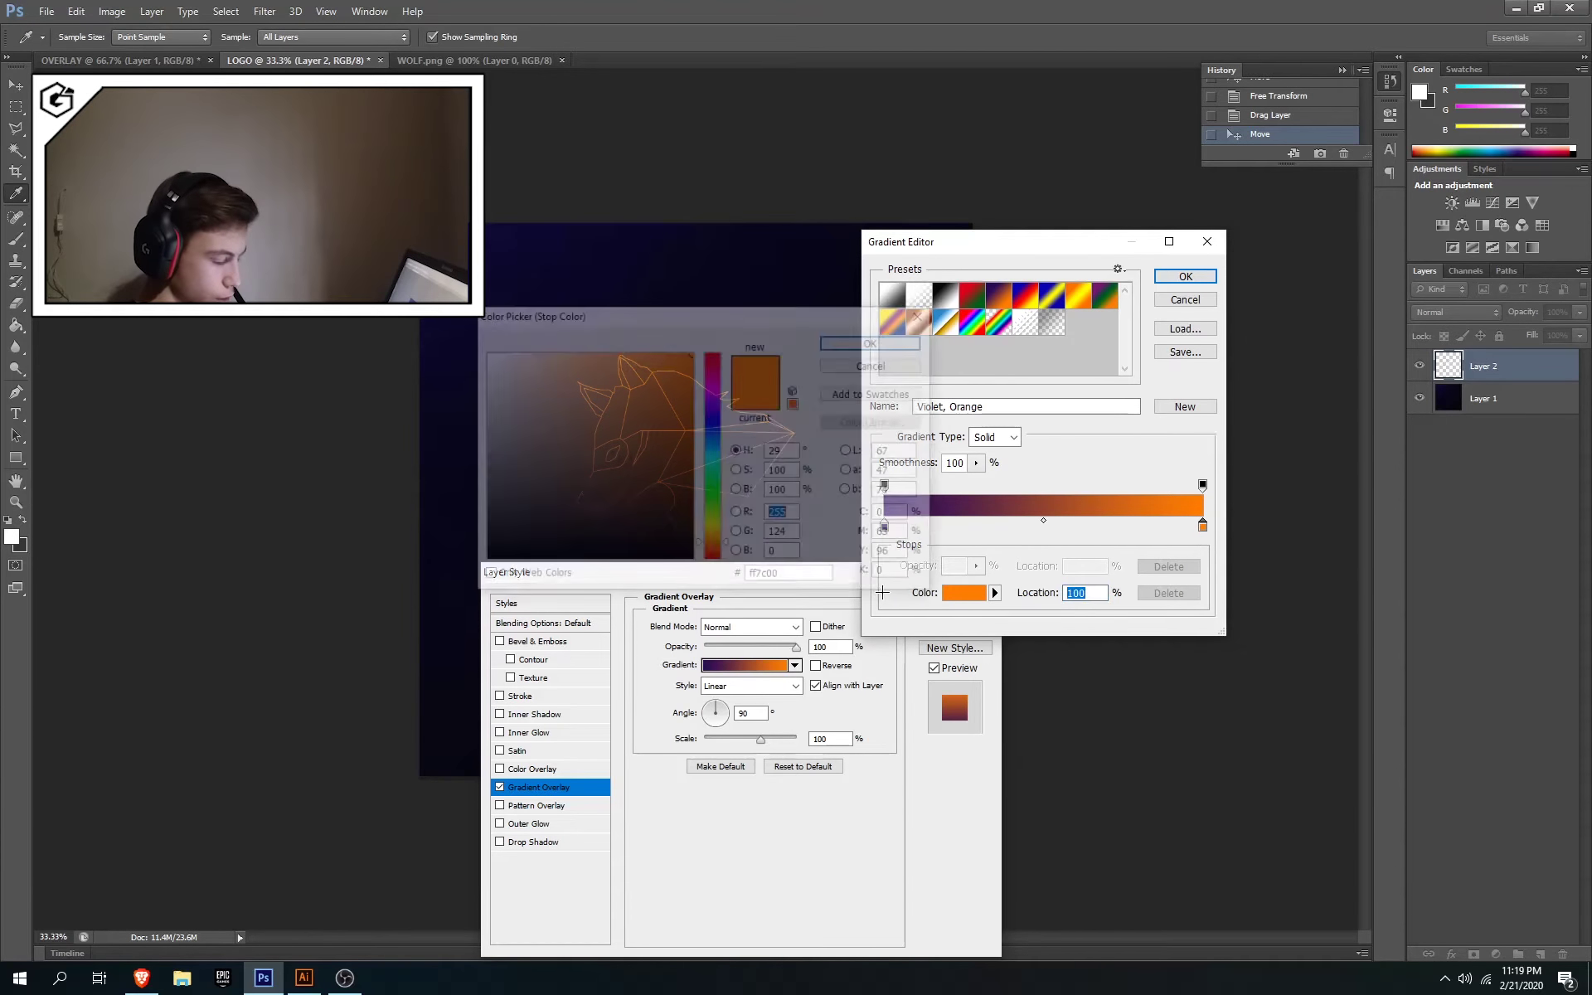
Set the gradient's right end to cyan and its left end to pure red
{"action": "left_click_drag", "start_coordinate": [716, 456], "coordinate": [717, 451]}
{"action": "left_click", "coordinate": [875, 341]}
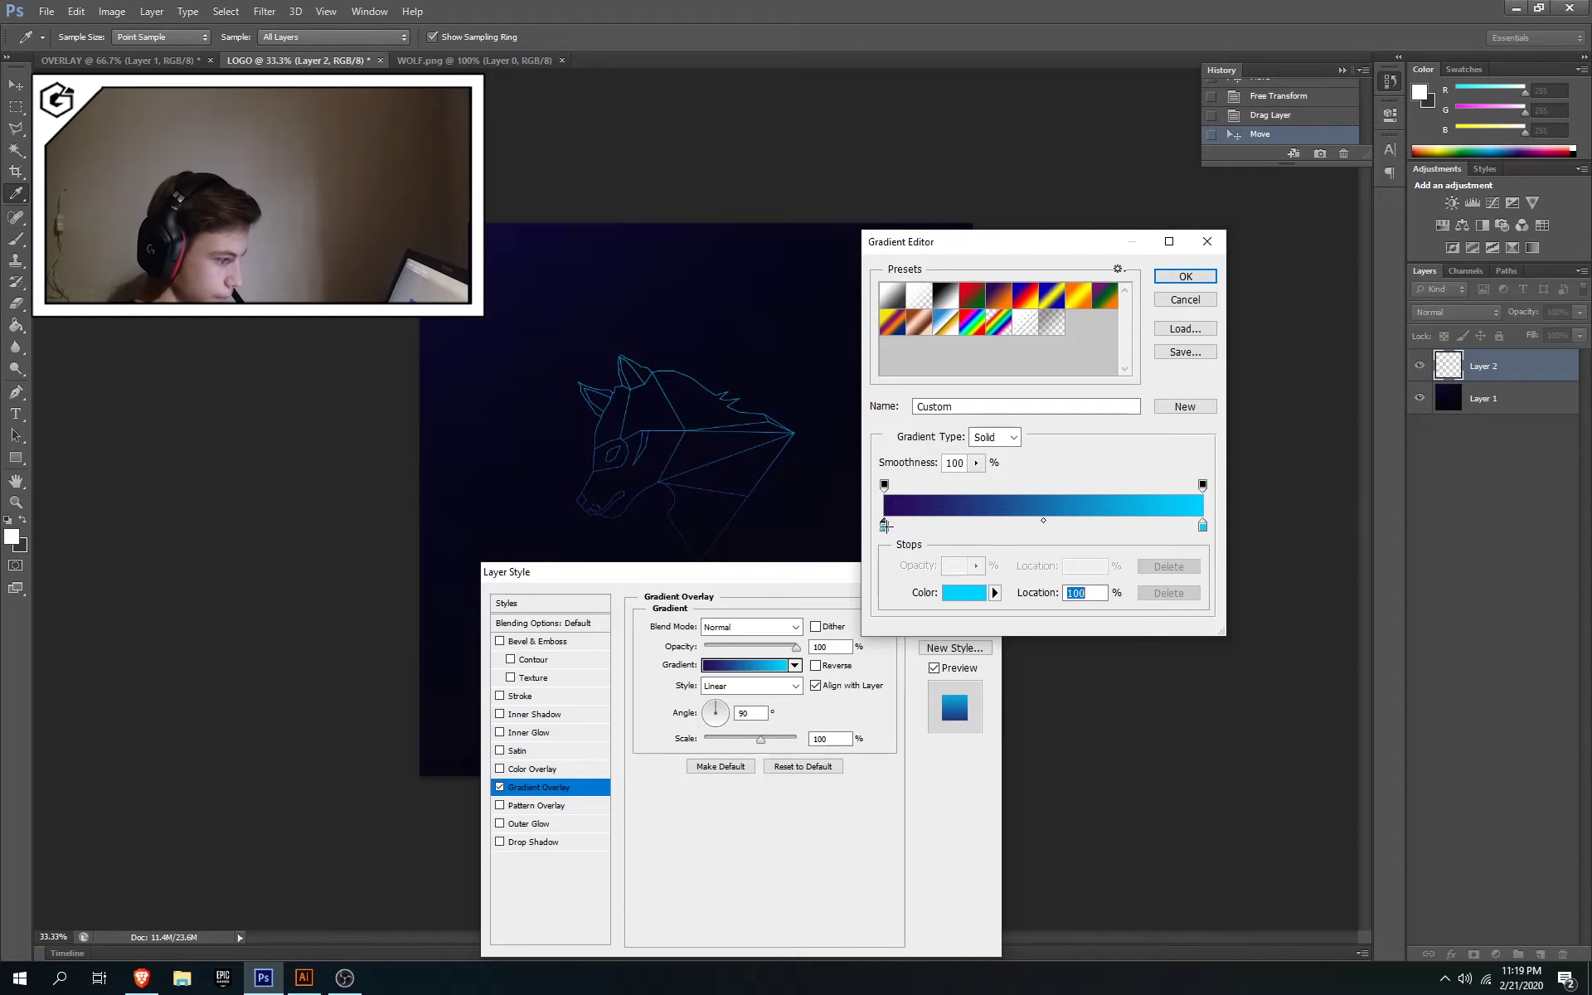
{"action": "left_click", "coordinate": [885, 524]}
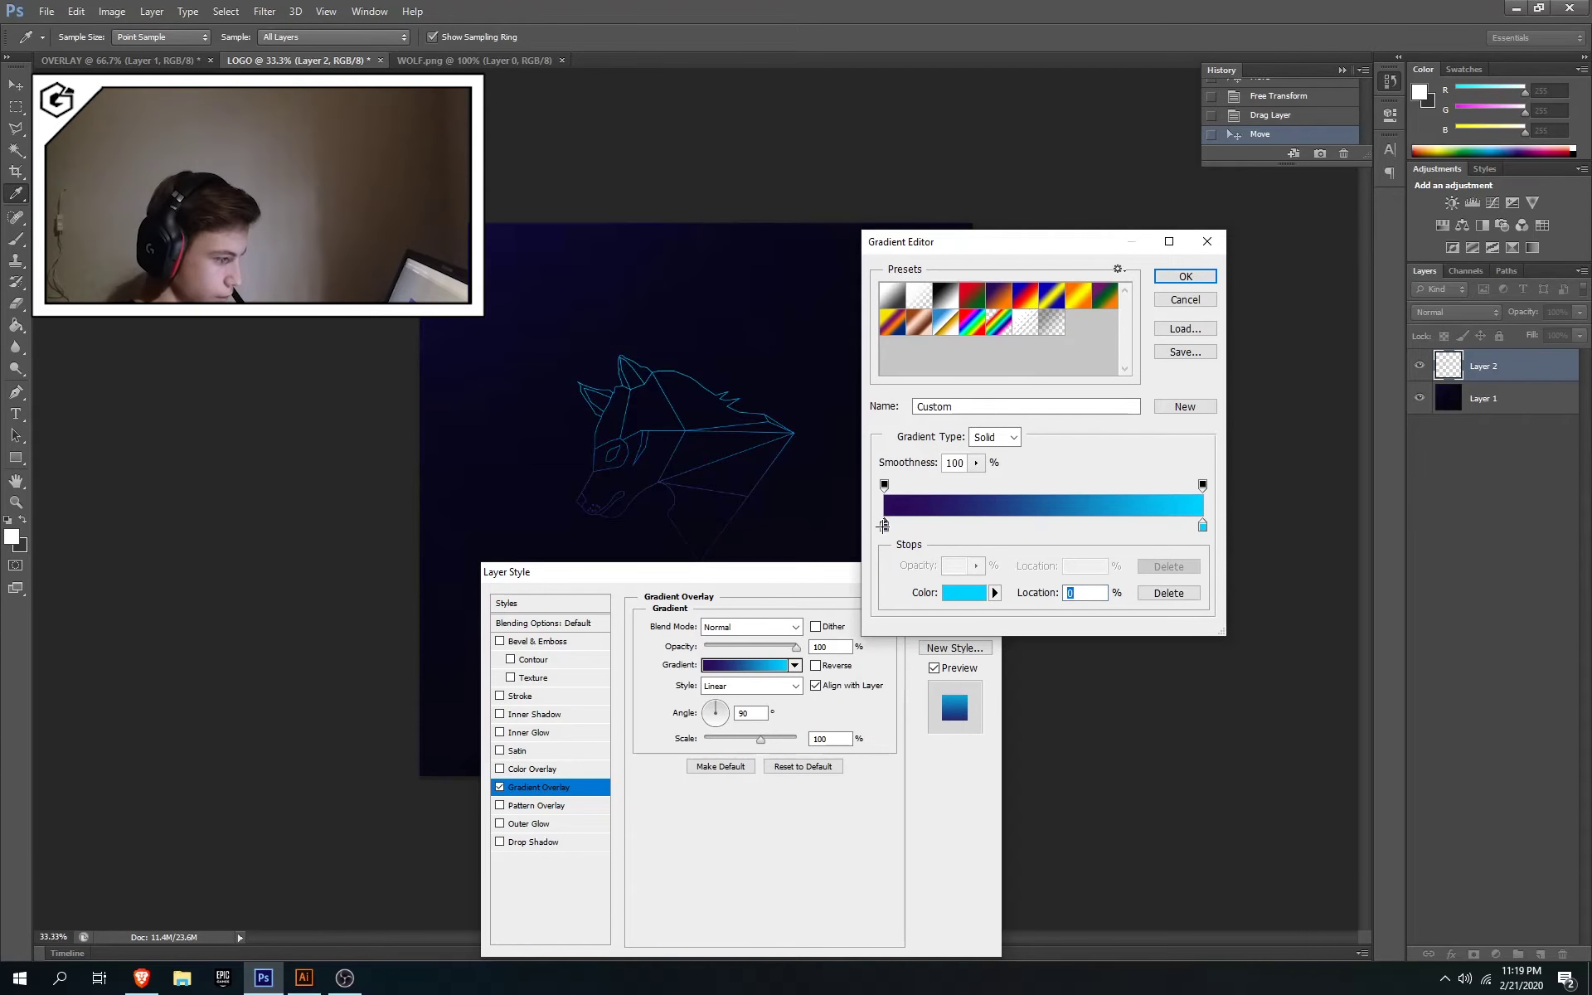
{"action": "double_click", "coordinate": [883, 525]}
{"action": "left_click_drag", "start_coordinate": [714, 439], "coordinate": [722, 352]}
{"action": "left_click", "coordinate": [876, 341]}
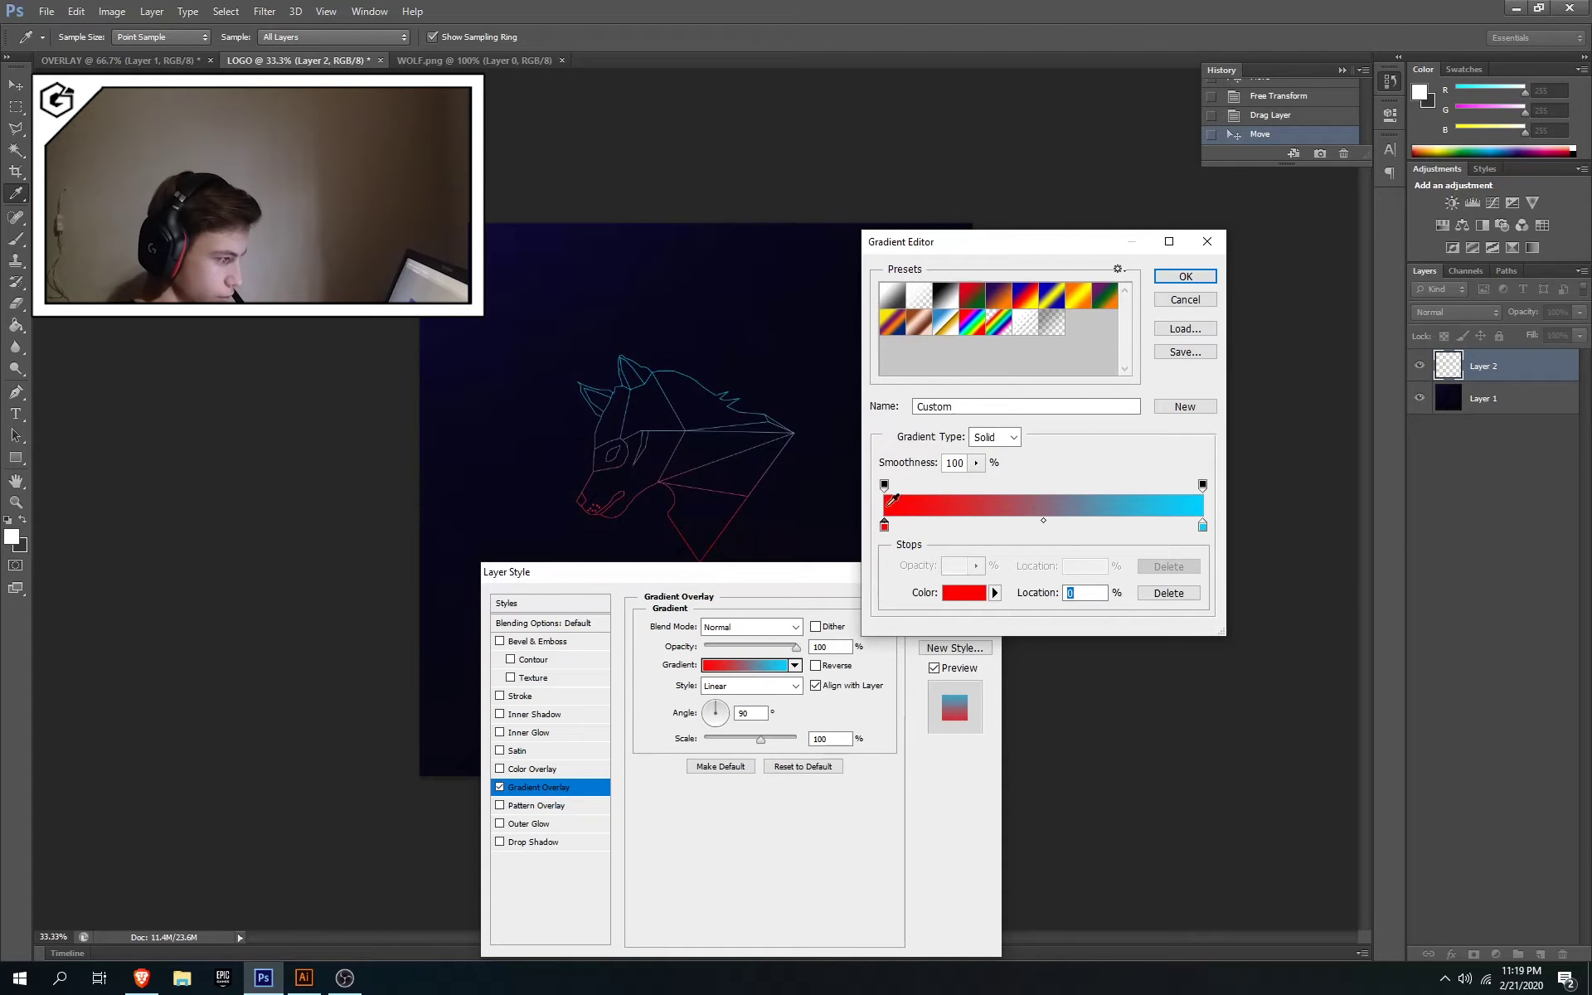
Add dark red and bright red colour stops at the start of the gradient
{"action": "left_click", "coordinate": [881, 485]}
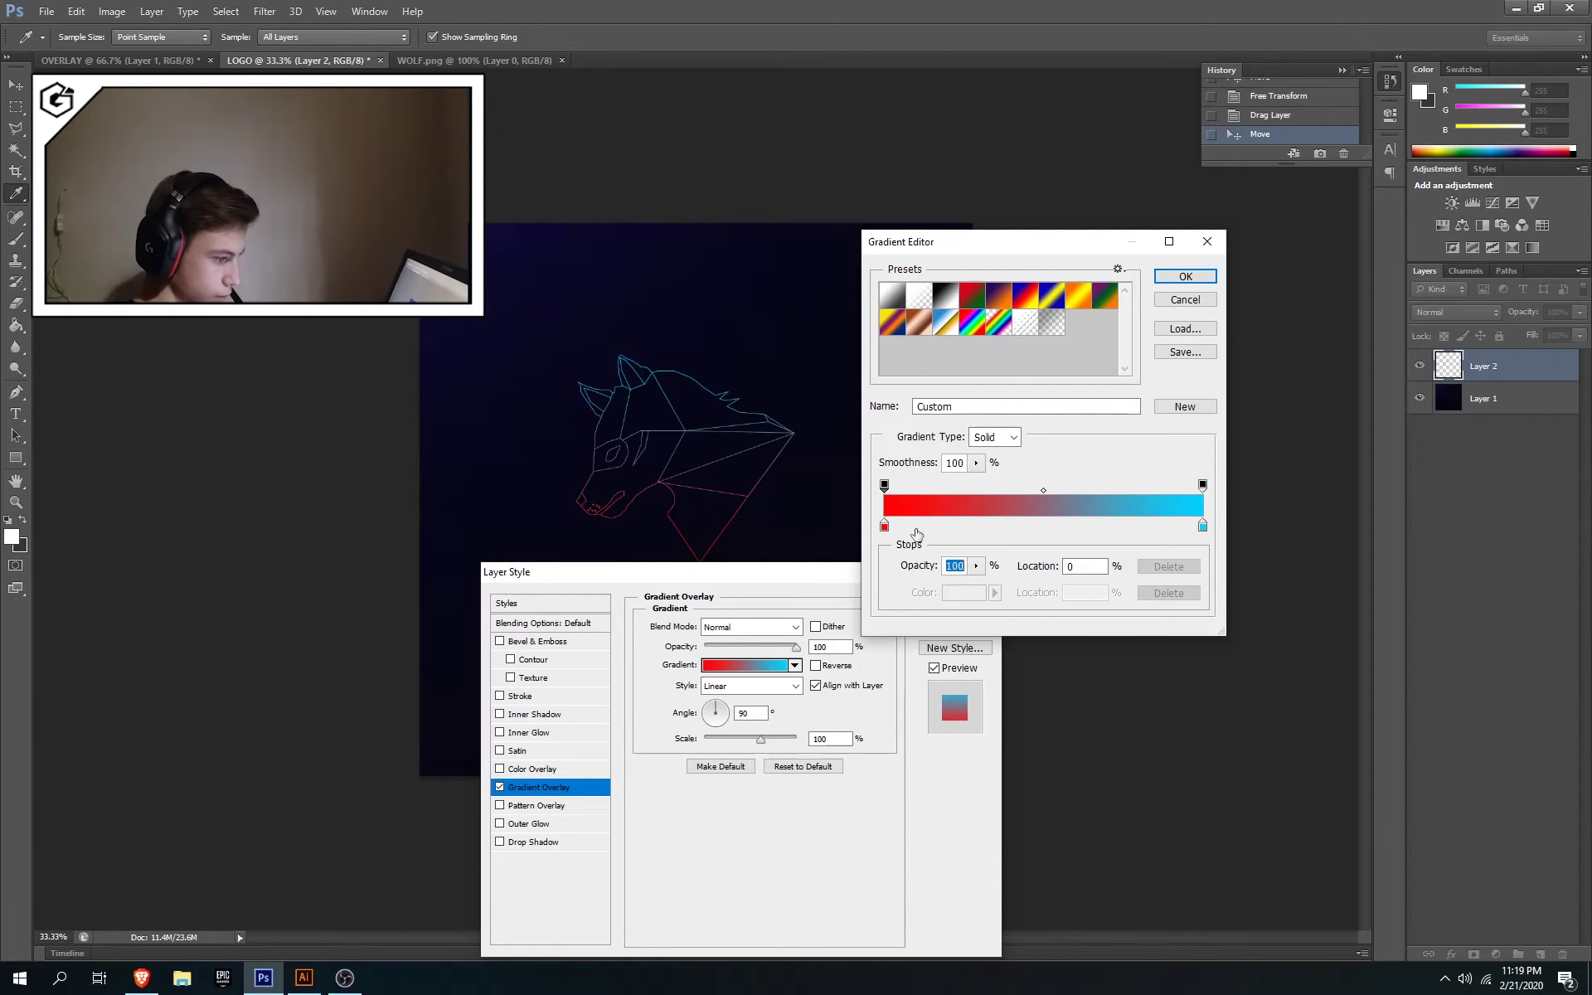
{"action": "left_click_drag", "start_coordinate": [895, 528], "coordinate": [928, 535]}
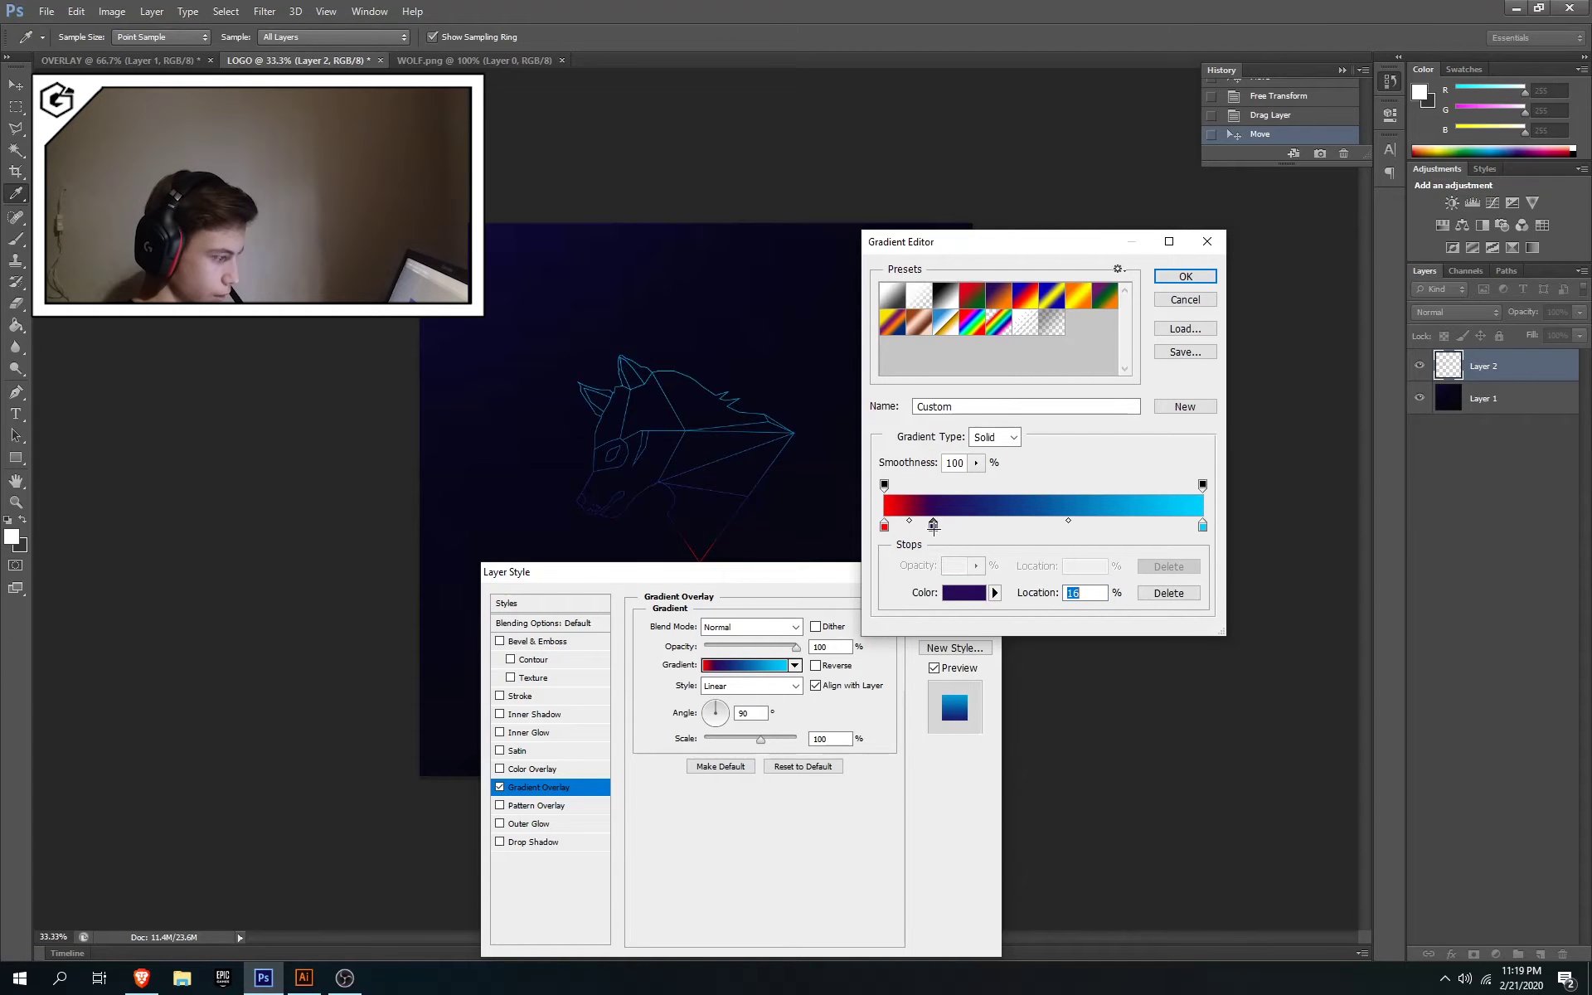
{"action": "left_click", "coordinate": [962, 595]}
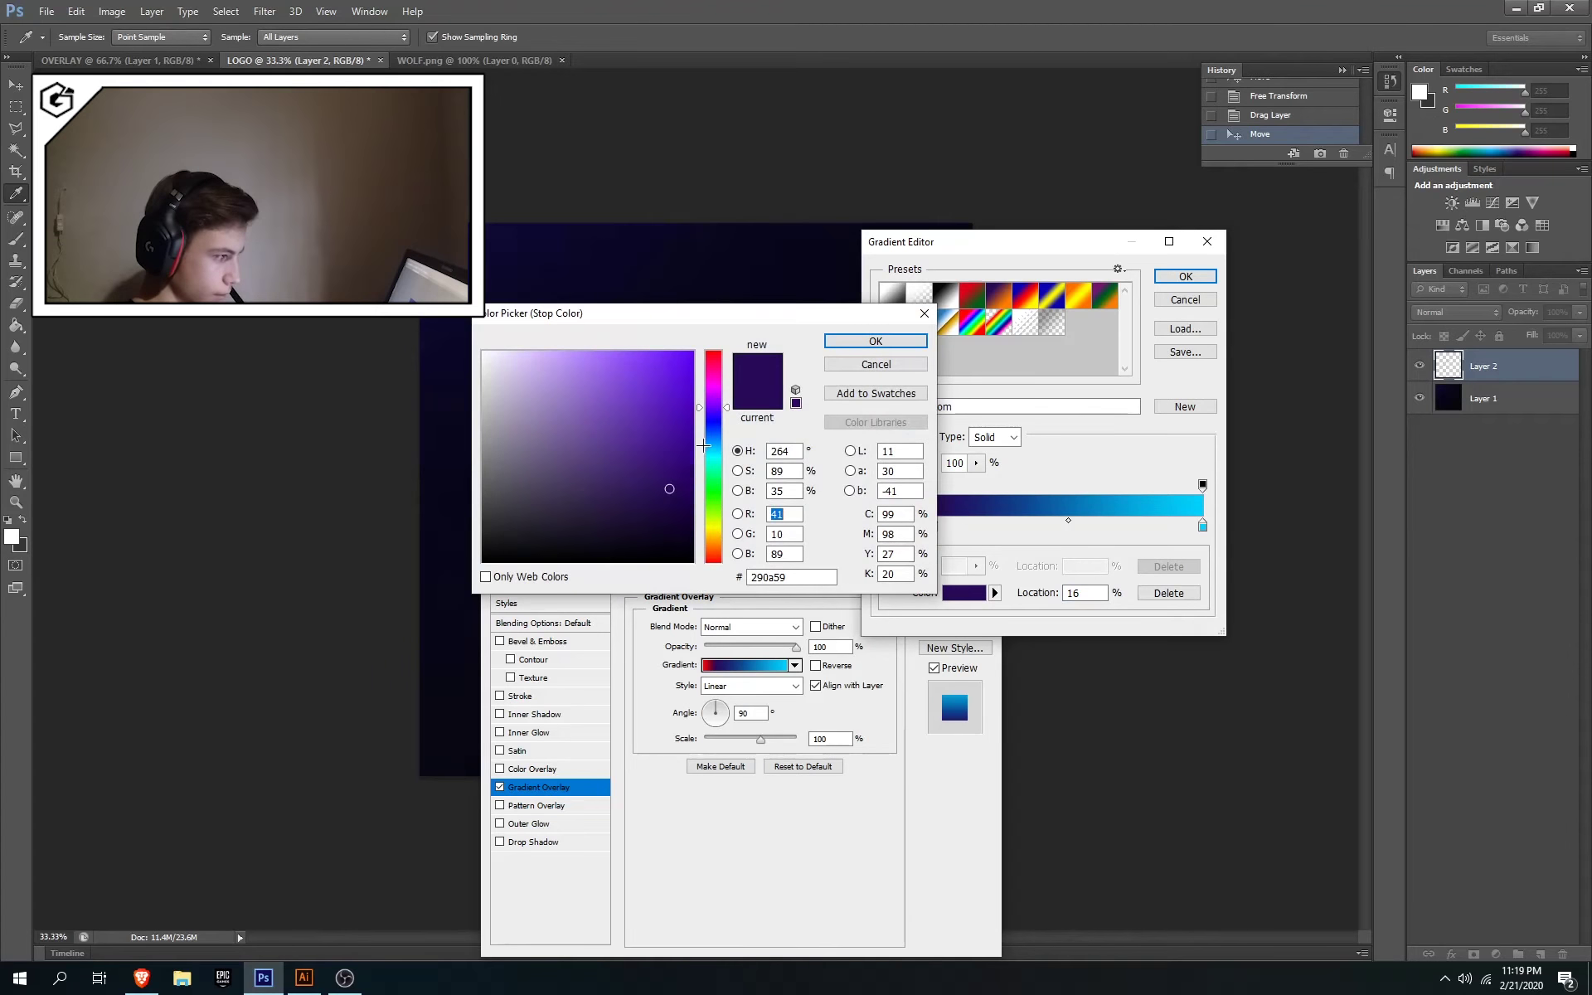
{"action": "left_click_drag", "start_coordinate": [728, 409], "coordinate": [715, 353]}
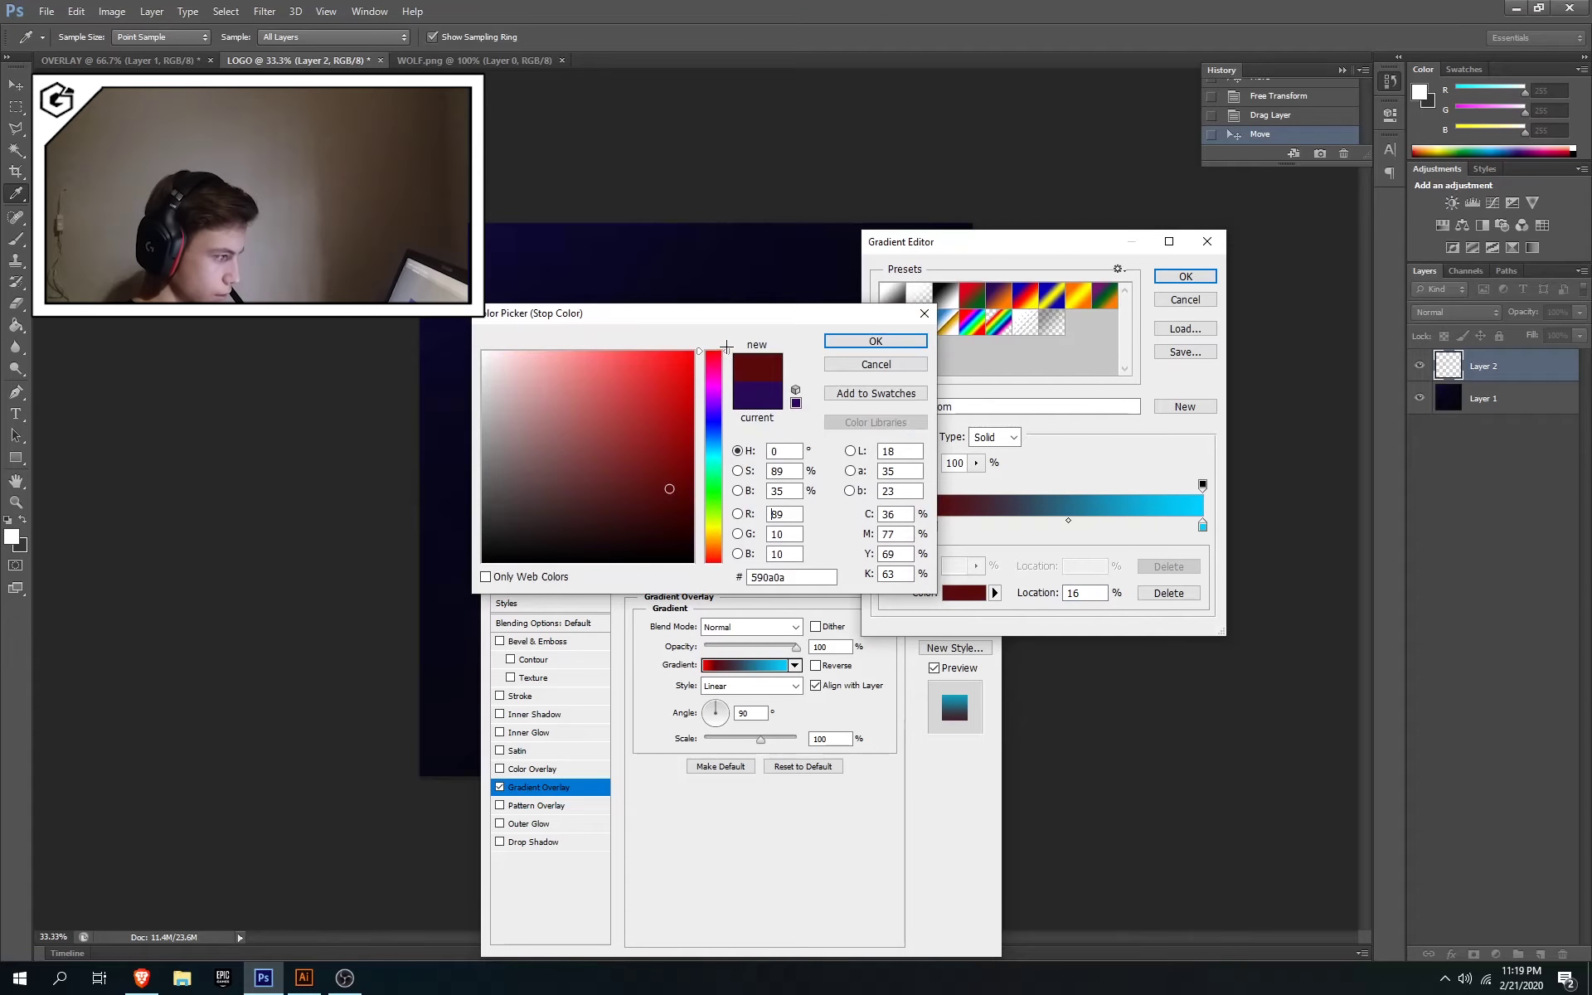
{"action": "left_click", "coordinate": [875, 340]}
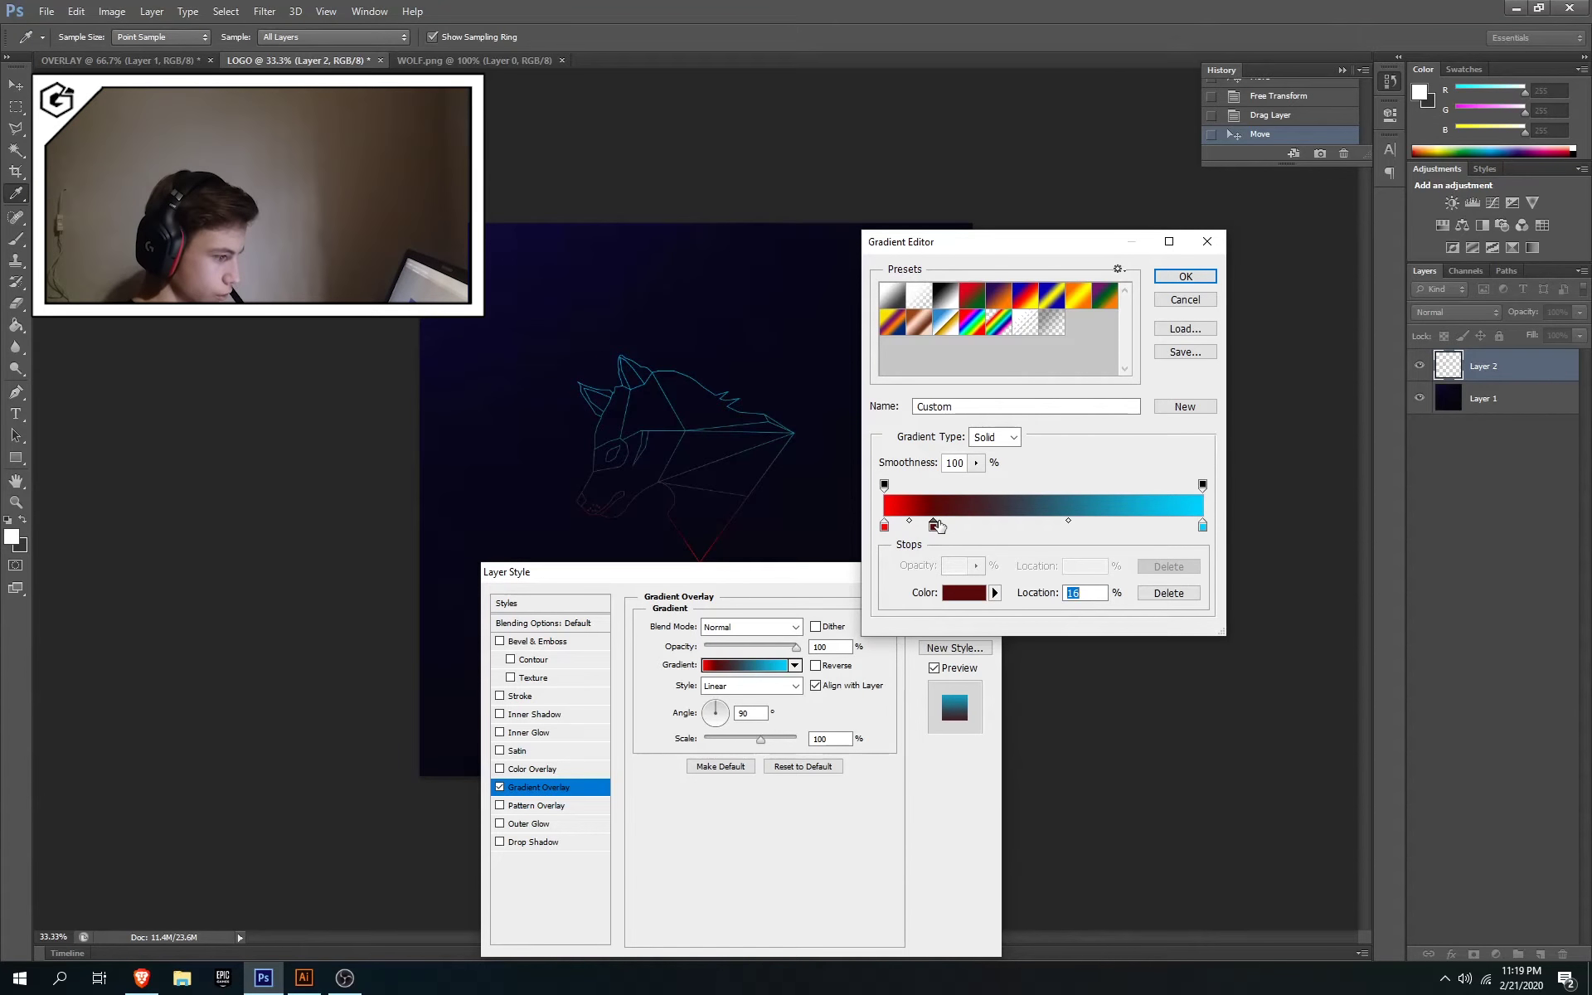
{"action": "left_click_drag", "start_coordinate": [927, 524], "coordinate": [848, 528]}
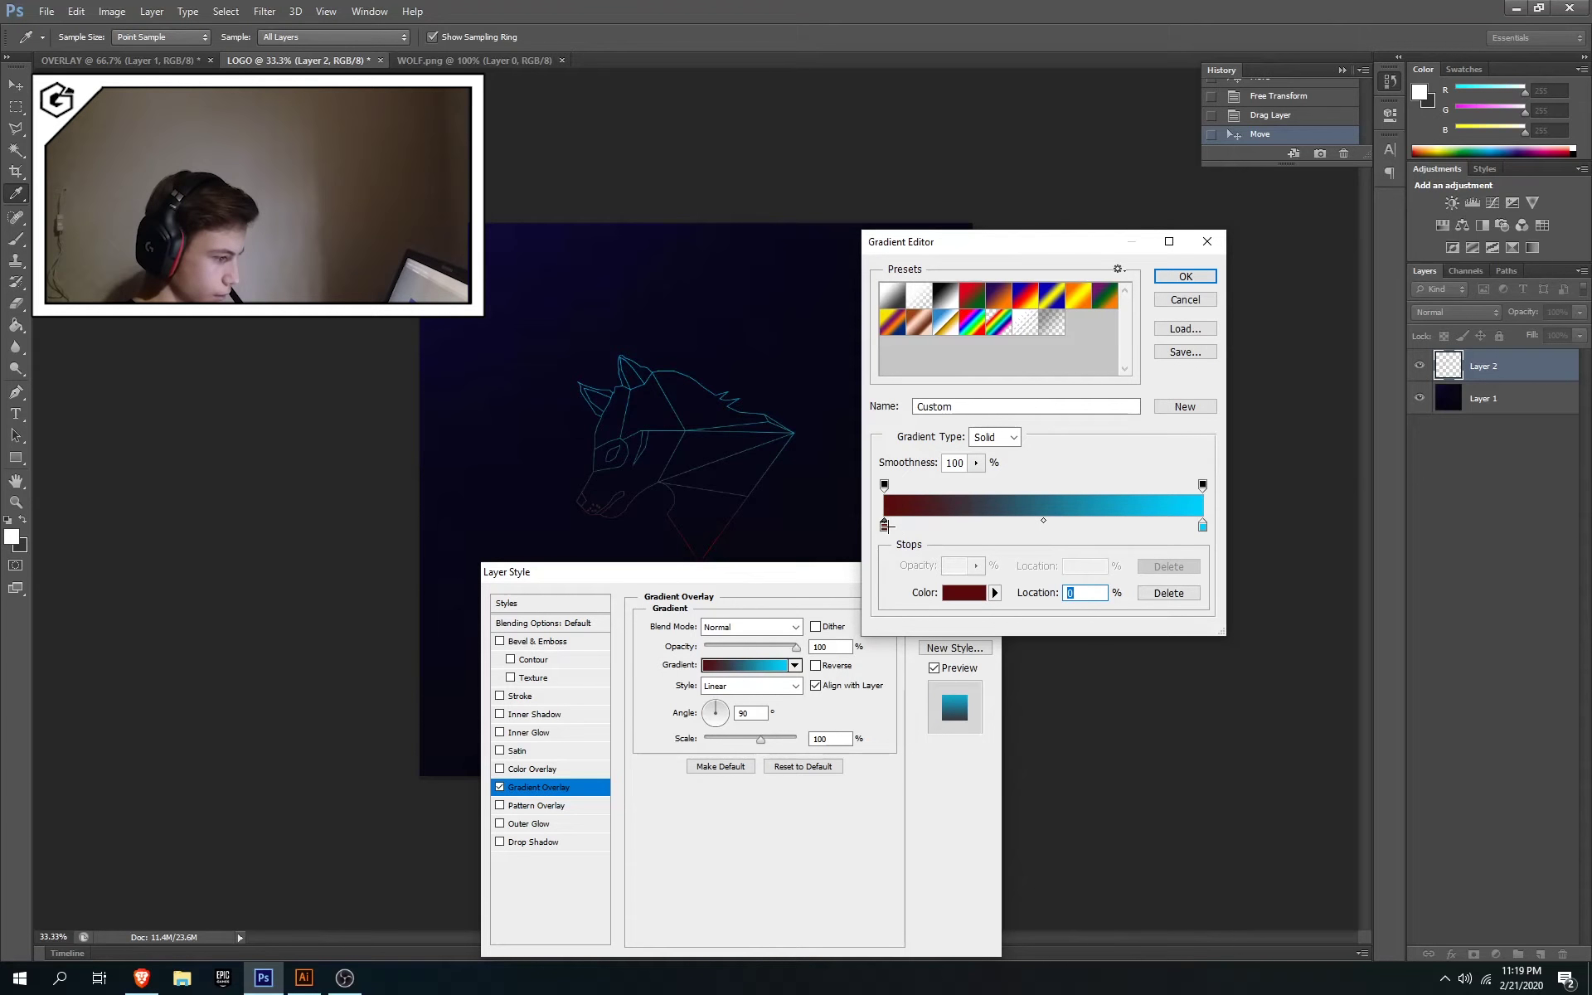
{"action": "left_click", "coordinate": [924, 526]}
{"action": "left_click_drag", "start_coordinate": [923, 526], "coordinate": [884, 529]}
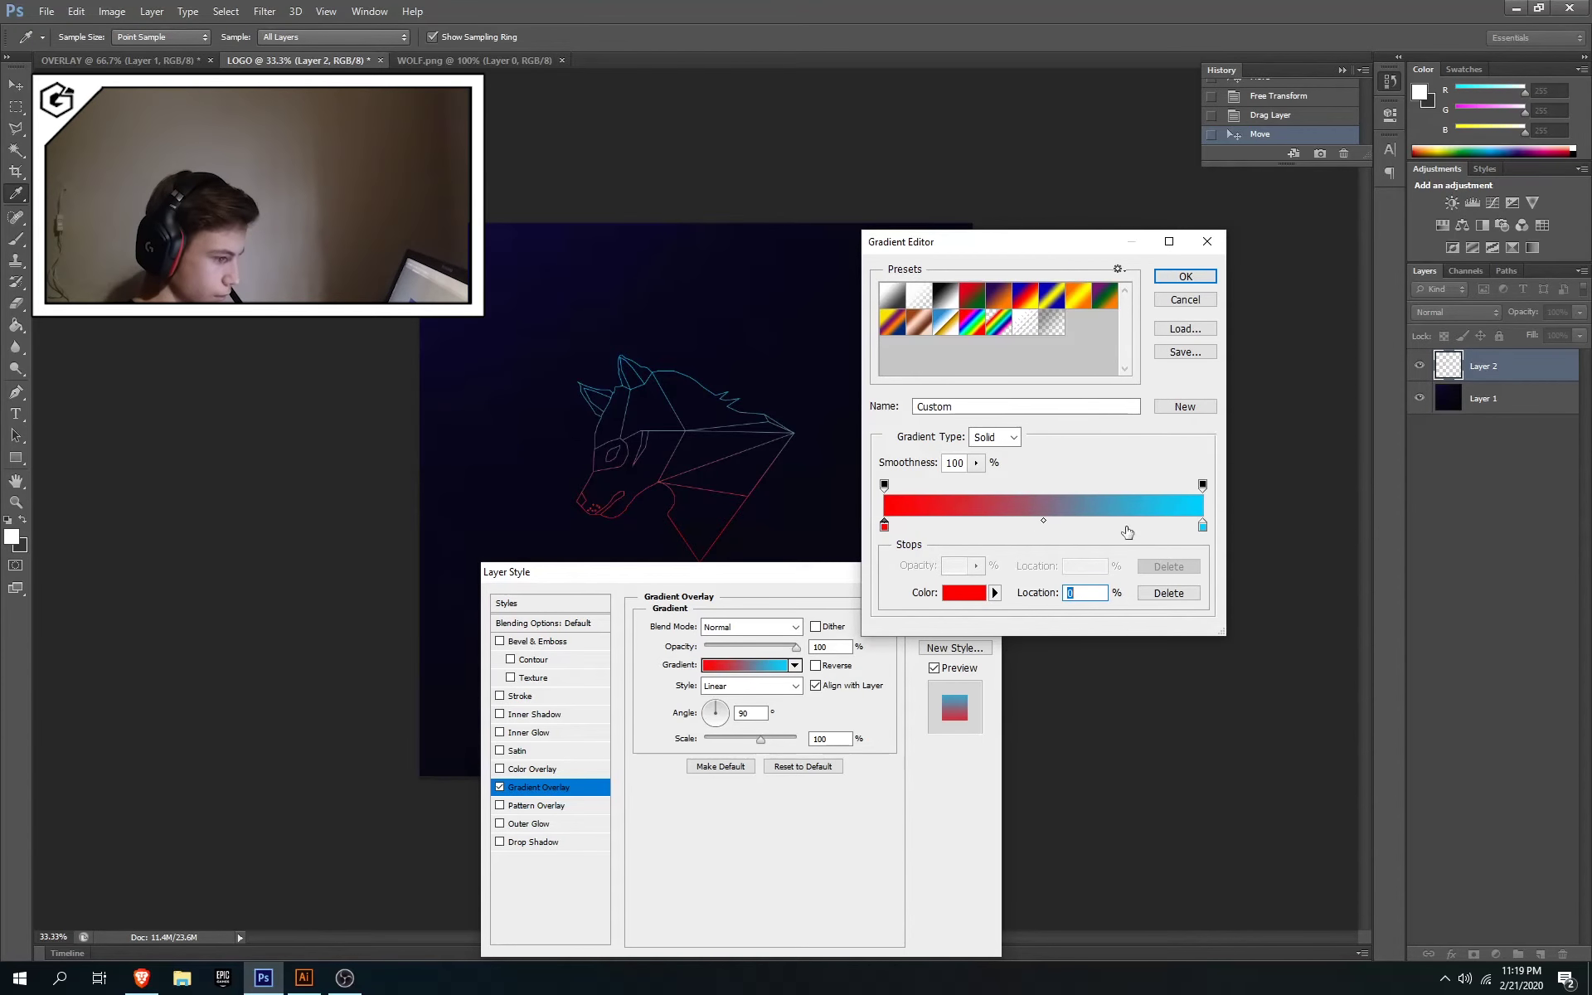
Add a red stop at 46 percent, shift the midpoints left, and apply the overlay
{"action": "left_click_drag", "start_coordinate": [1045, 523], "coordinate": [985, 524]}
{"action": "left_click", "coordinate": [1034, 524]}
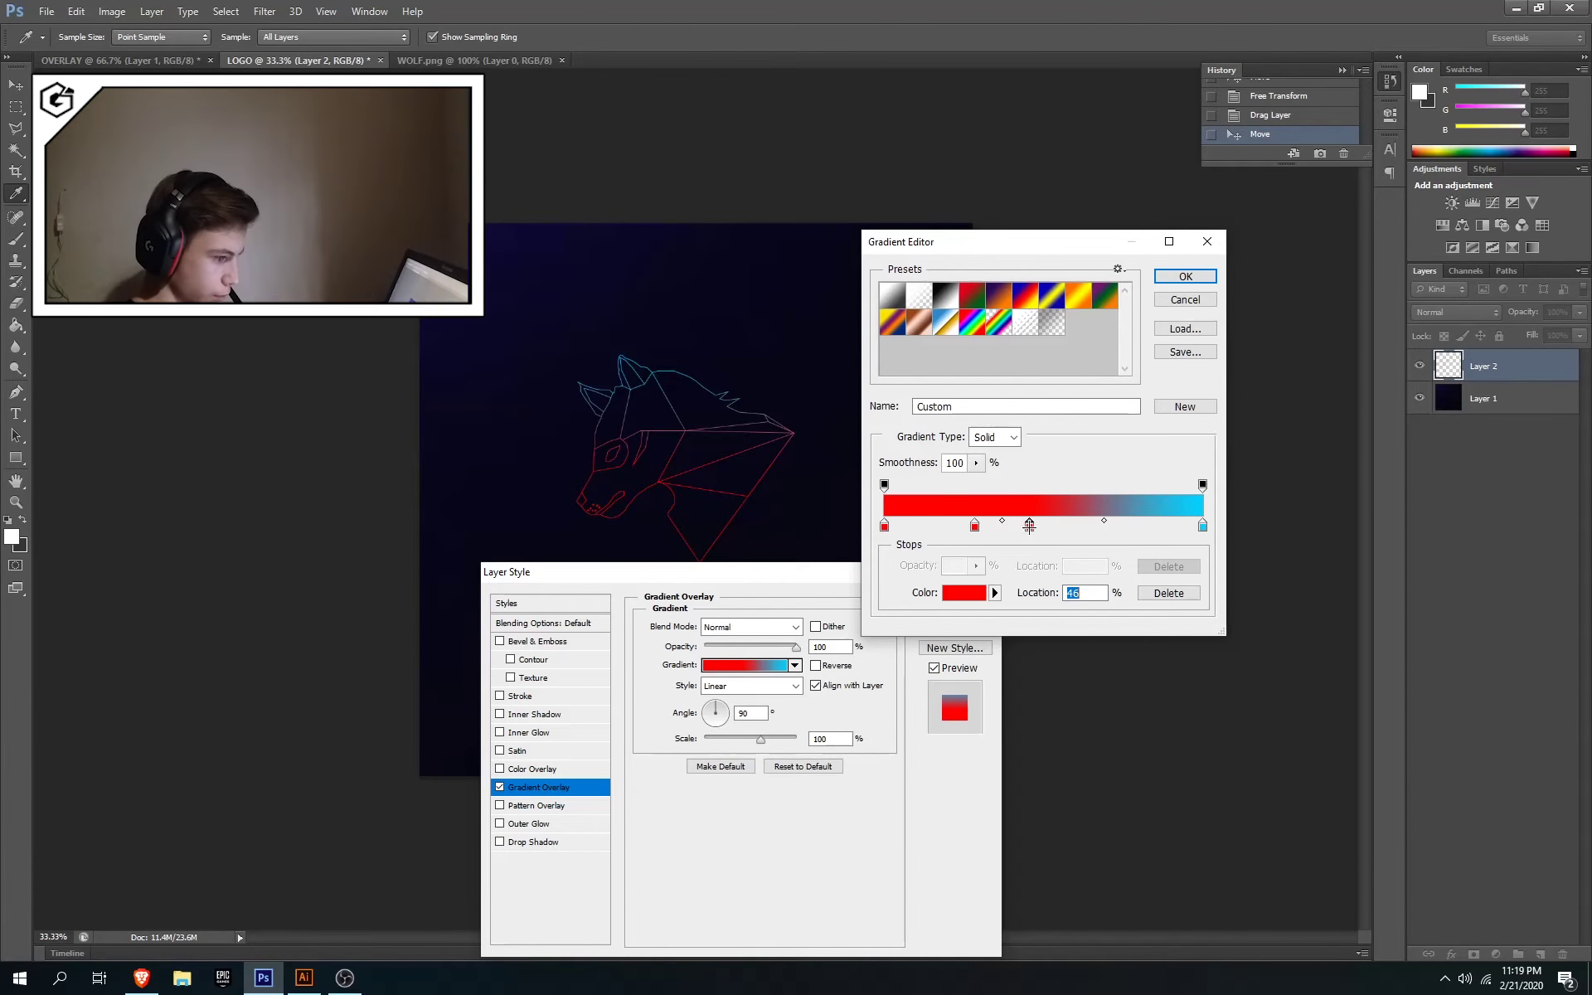
{"action": "left_click_drag", "start_coordinate": [1105, 522], "coordinate": [1046, 523]}
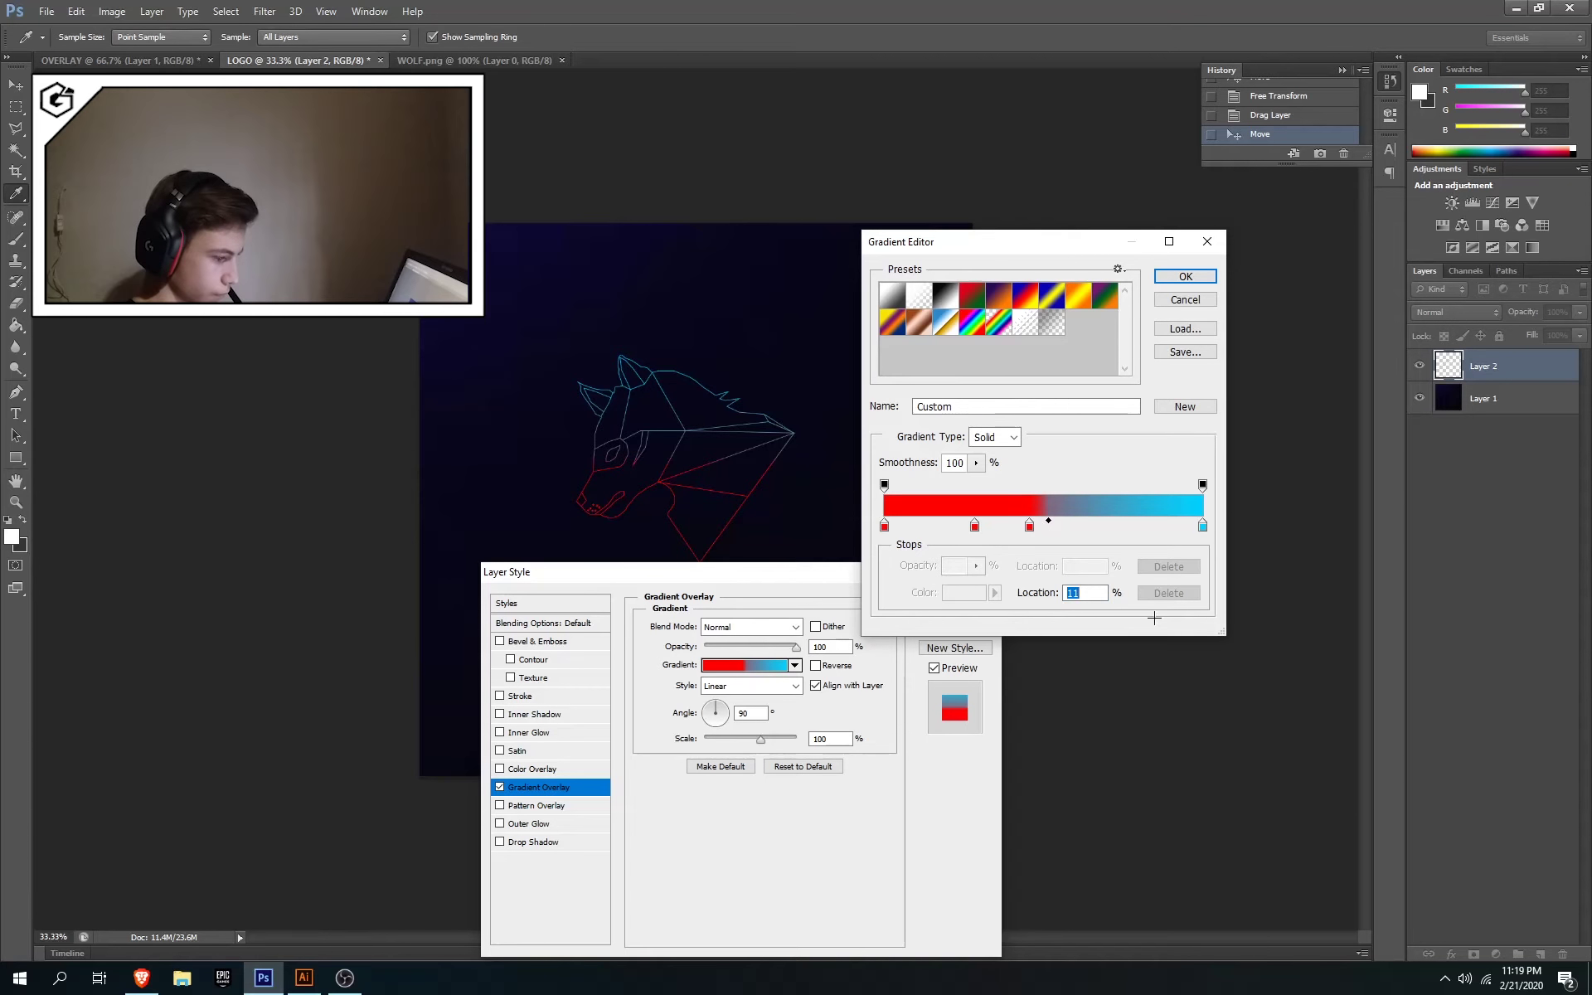
{"action": "key", "text": "Return"}
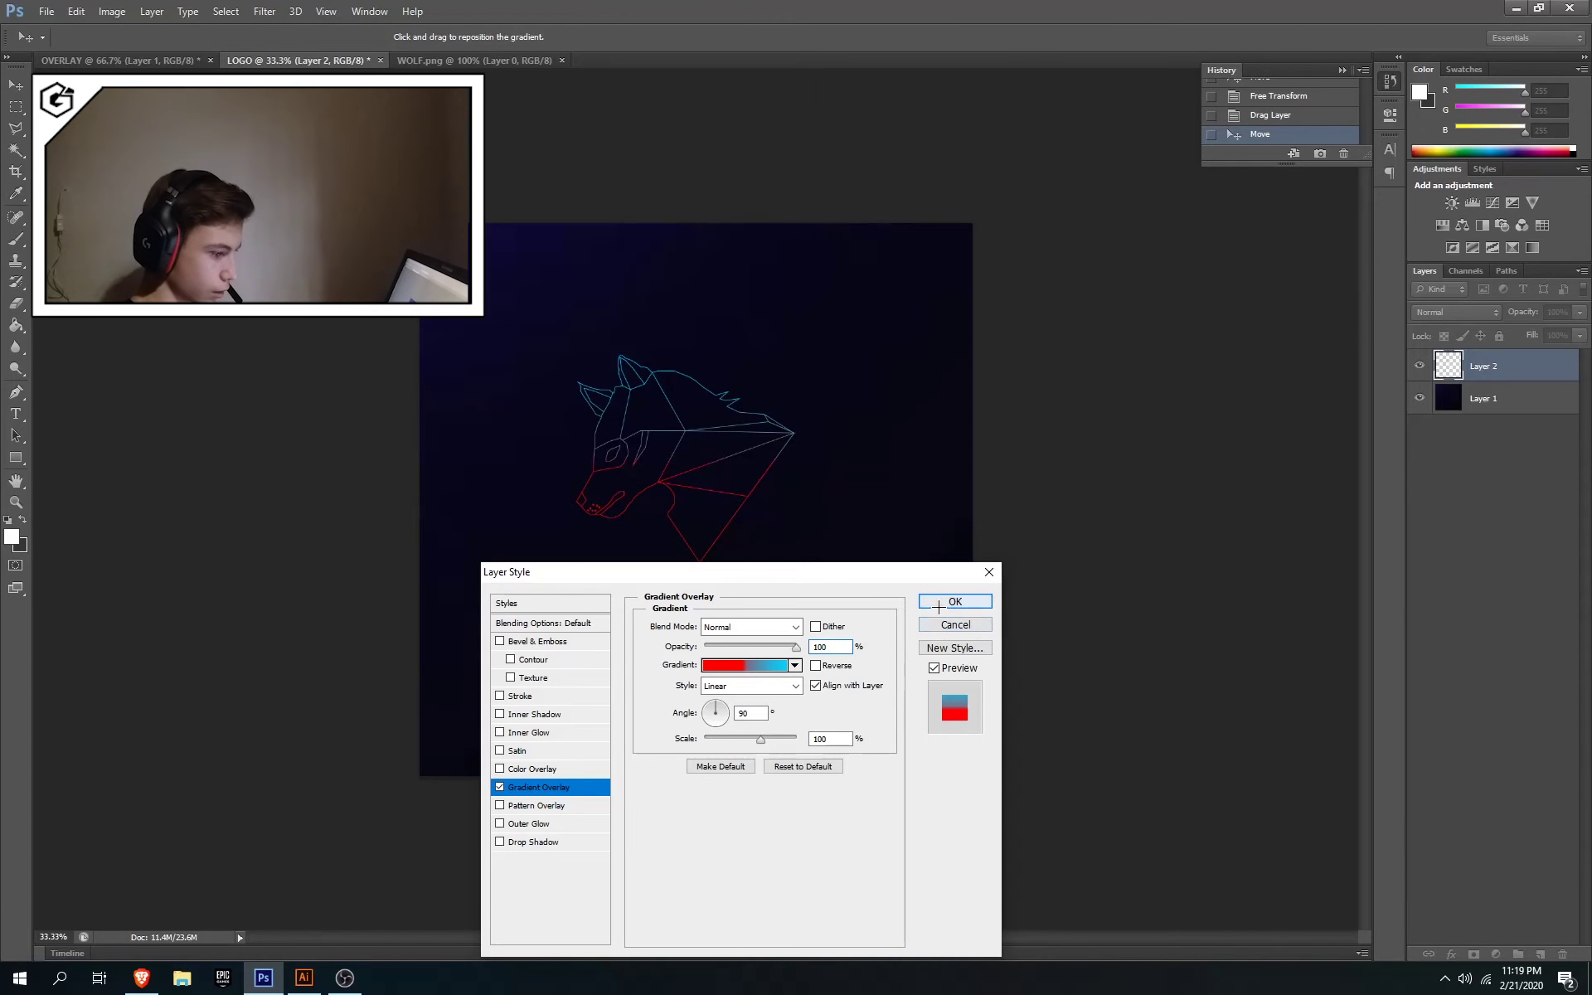
{"action": "left_click", "coordinate": [938, 606]}
Scale up the wolf outline with Ctrl+T and centre it on the dark background
{"action": "key", "text": "ctrl+t"}
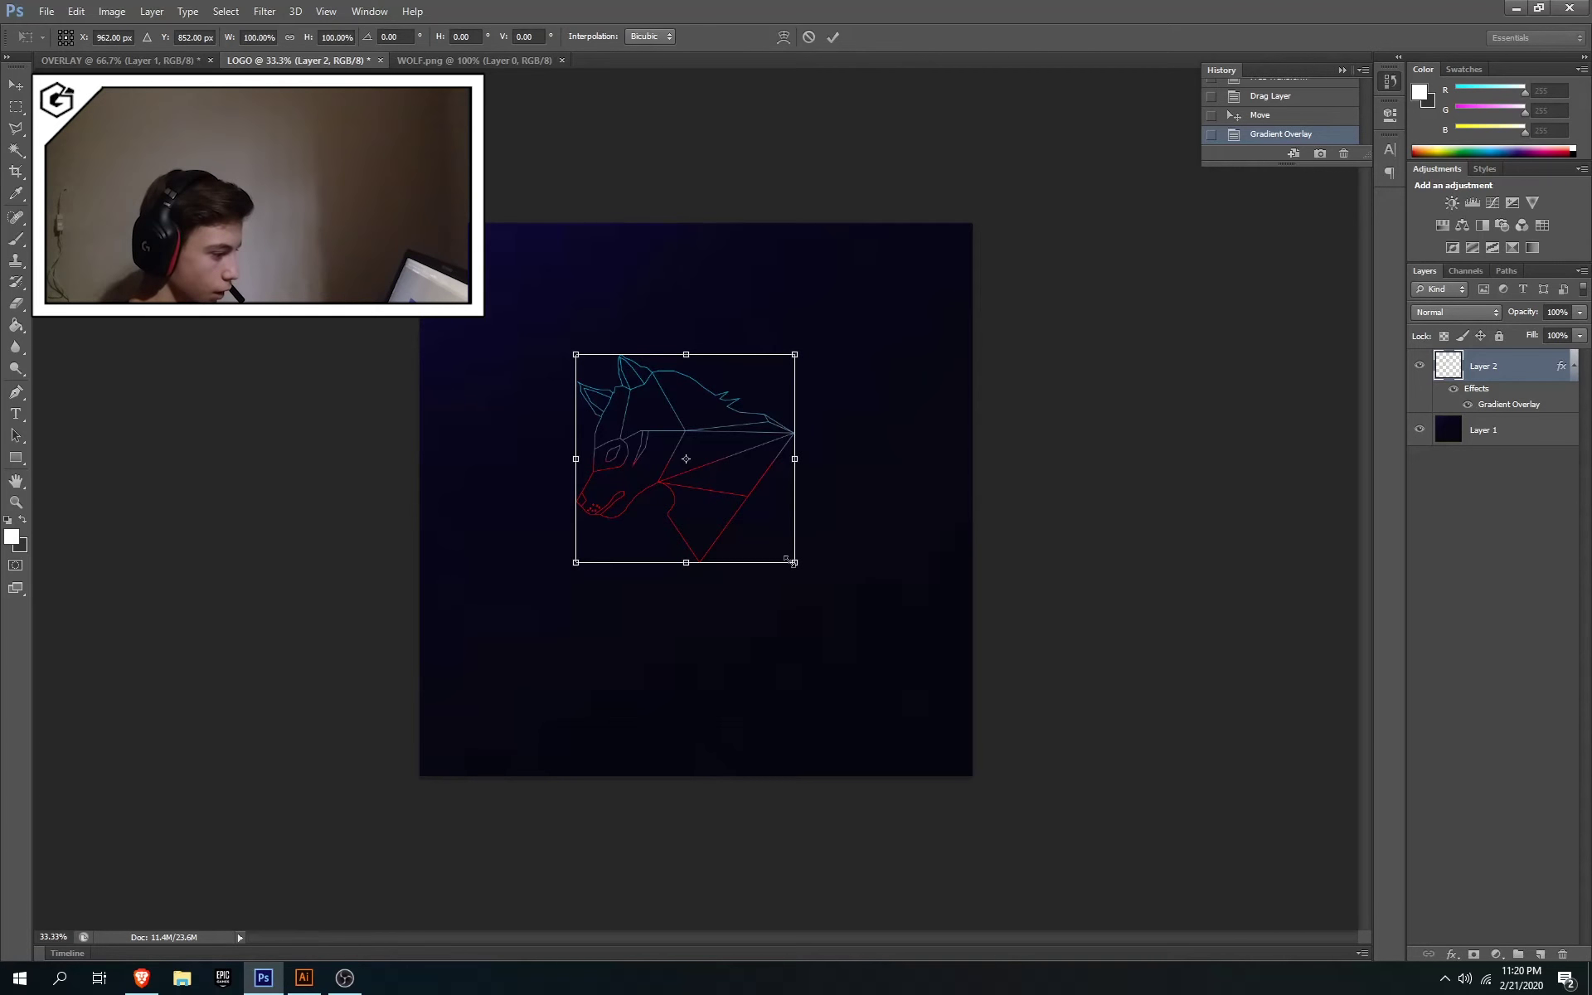
{"action": "left_click_drag", "start_coordinate": [793, 563], "coordinate": [870, 700]}
{"action": "key", "text": "Return"}
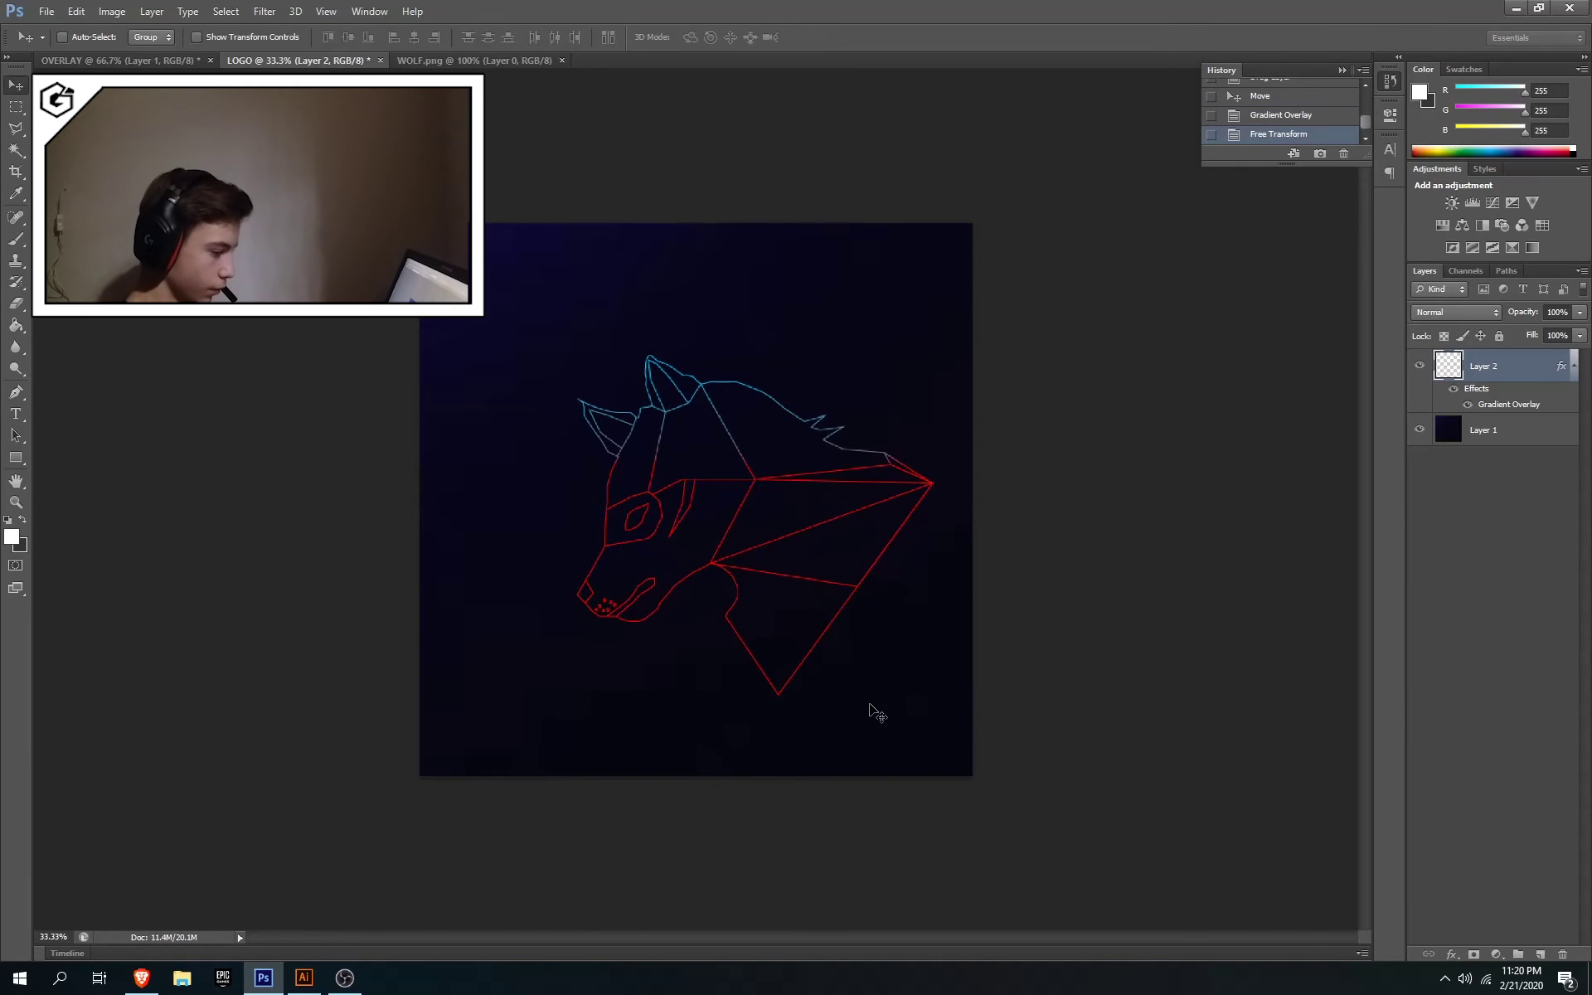
{"action": "left_click_drag", "start_coordinate": [805, 492], "coordinate": [744, 474]}
{"action": "left_click_drag", "start_coordinate": [757, 461], "coordinate": [737, 518]}
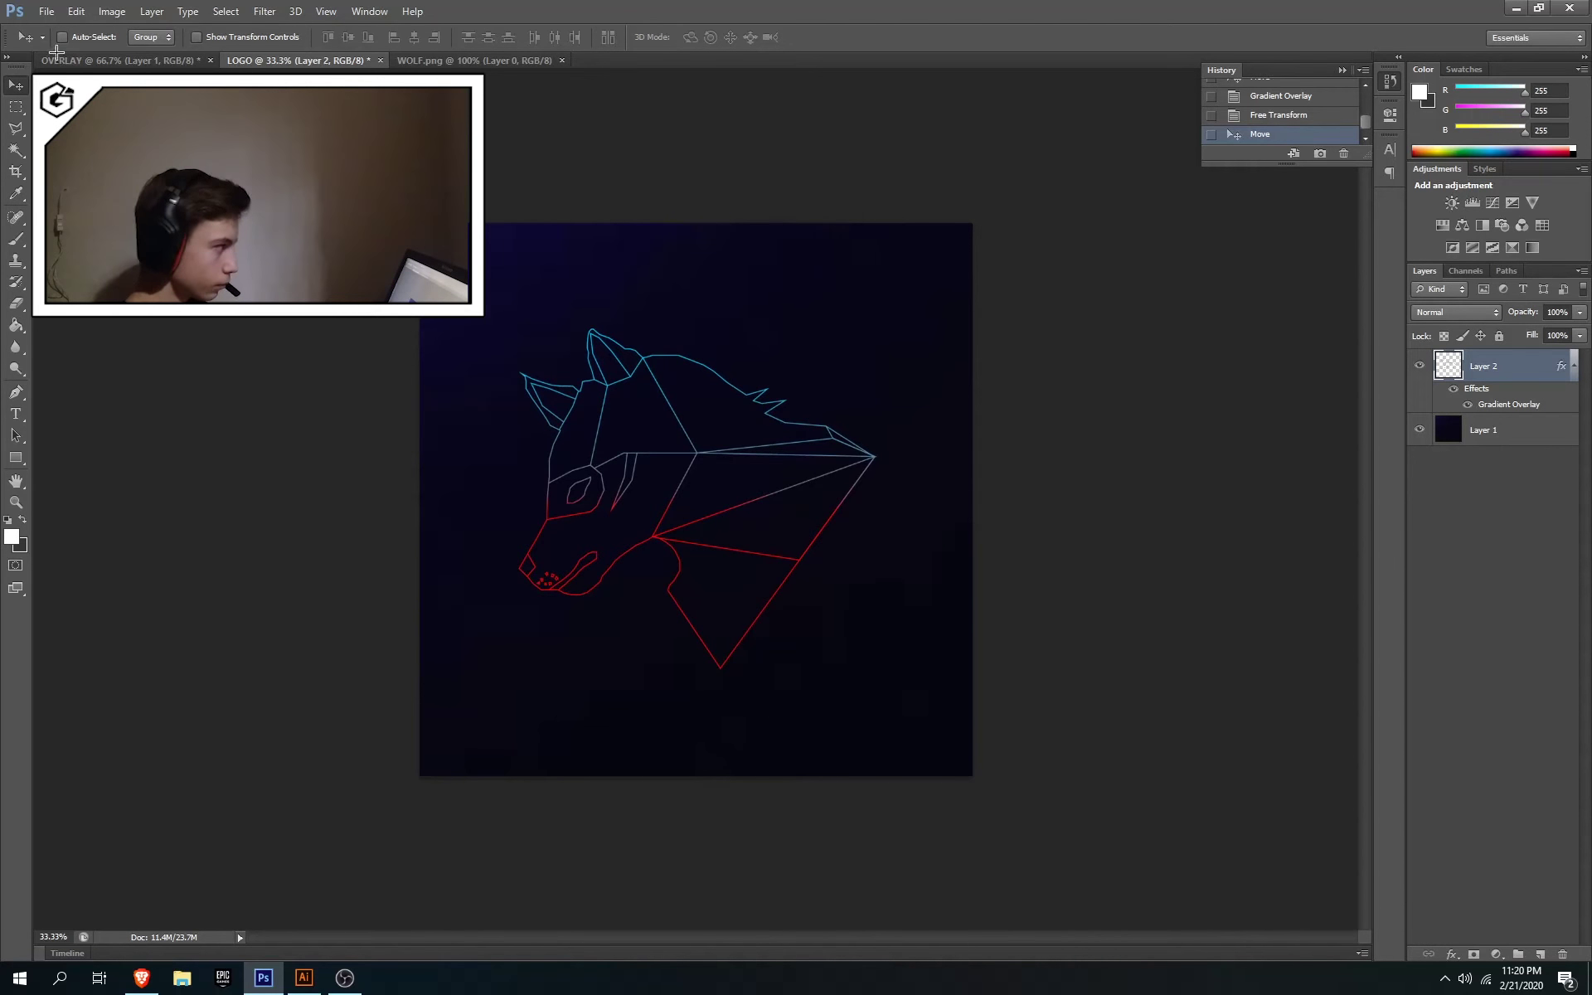
{"action": "left_click", "coordinate": [41, 13]}
Save the logo as LOGO.jpg in JPEG format at Maximum quality, then show the desktop
{"action": "left_click", "coordinate": [75, 209]}
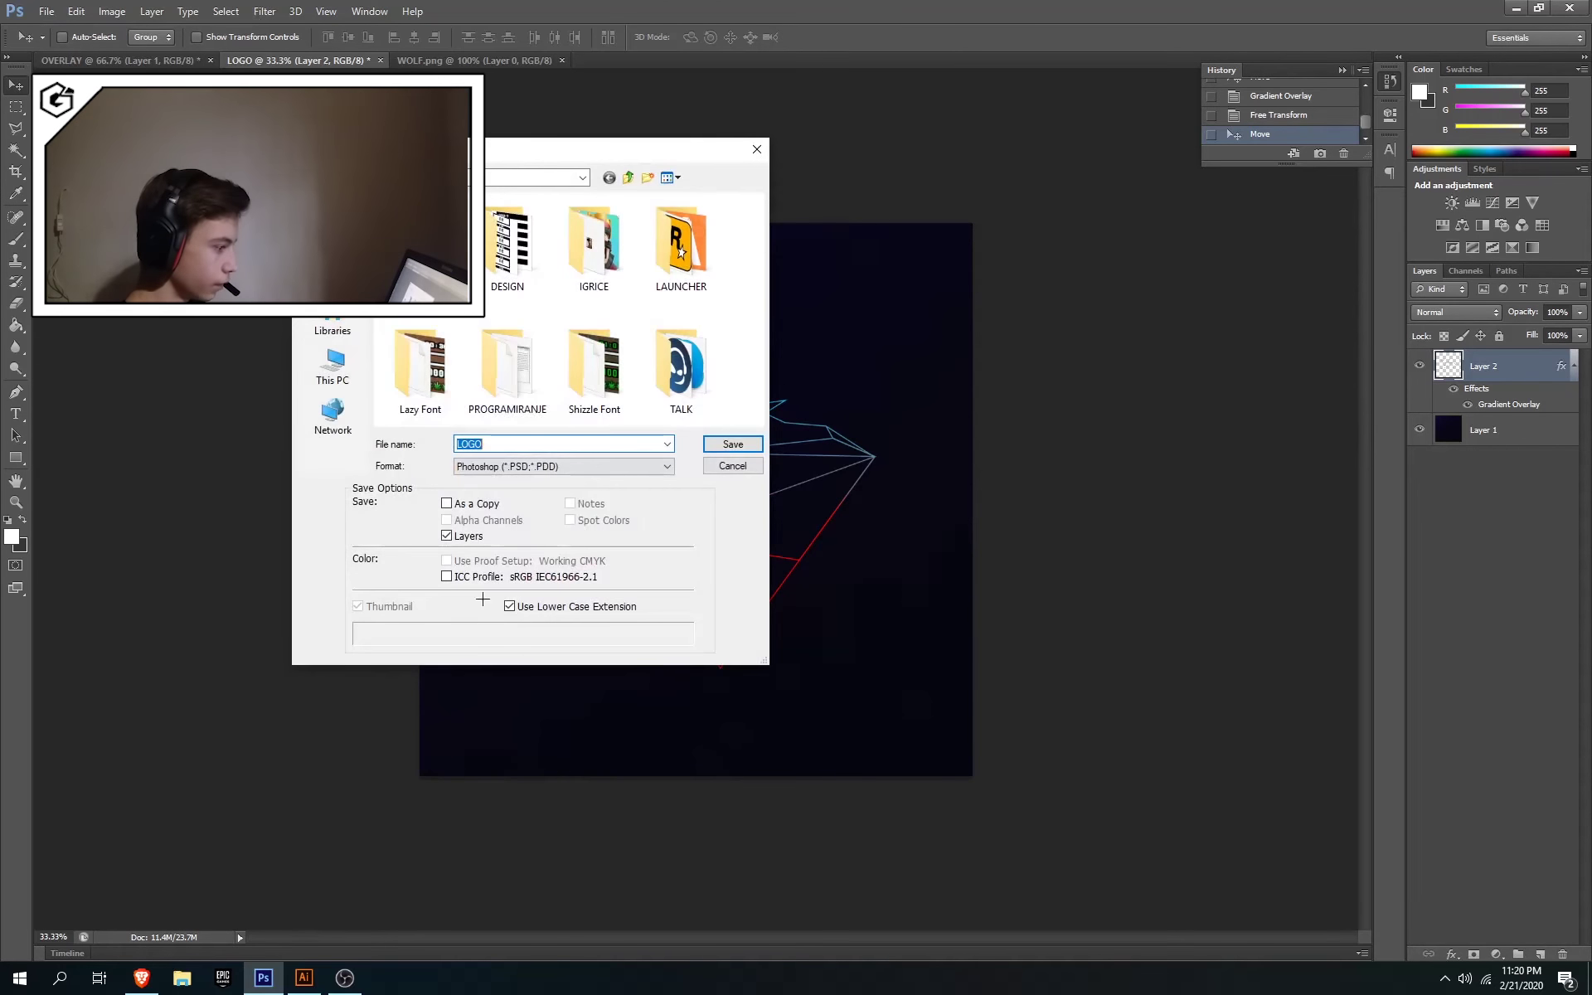
{"action": "left_click", "coordinate": [564, 466]}
{"action": "left_click", "coordinate": [527, 578]}
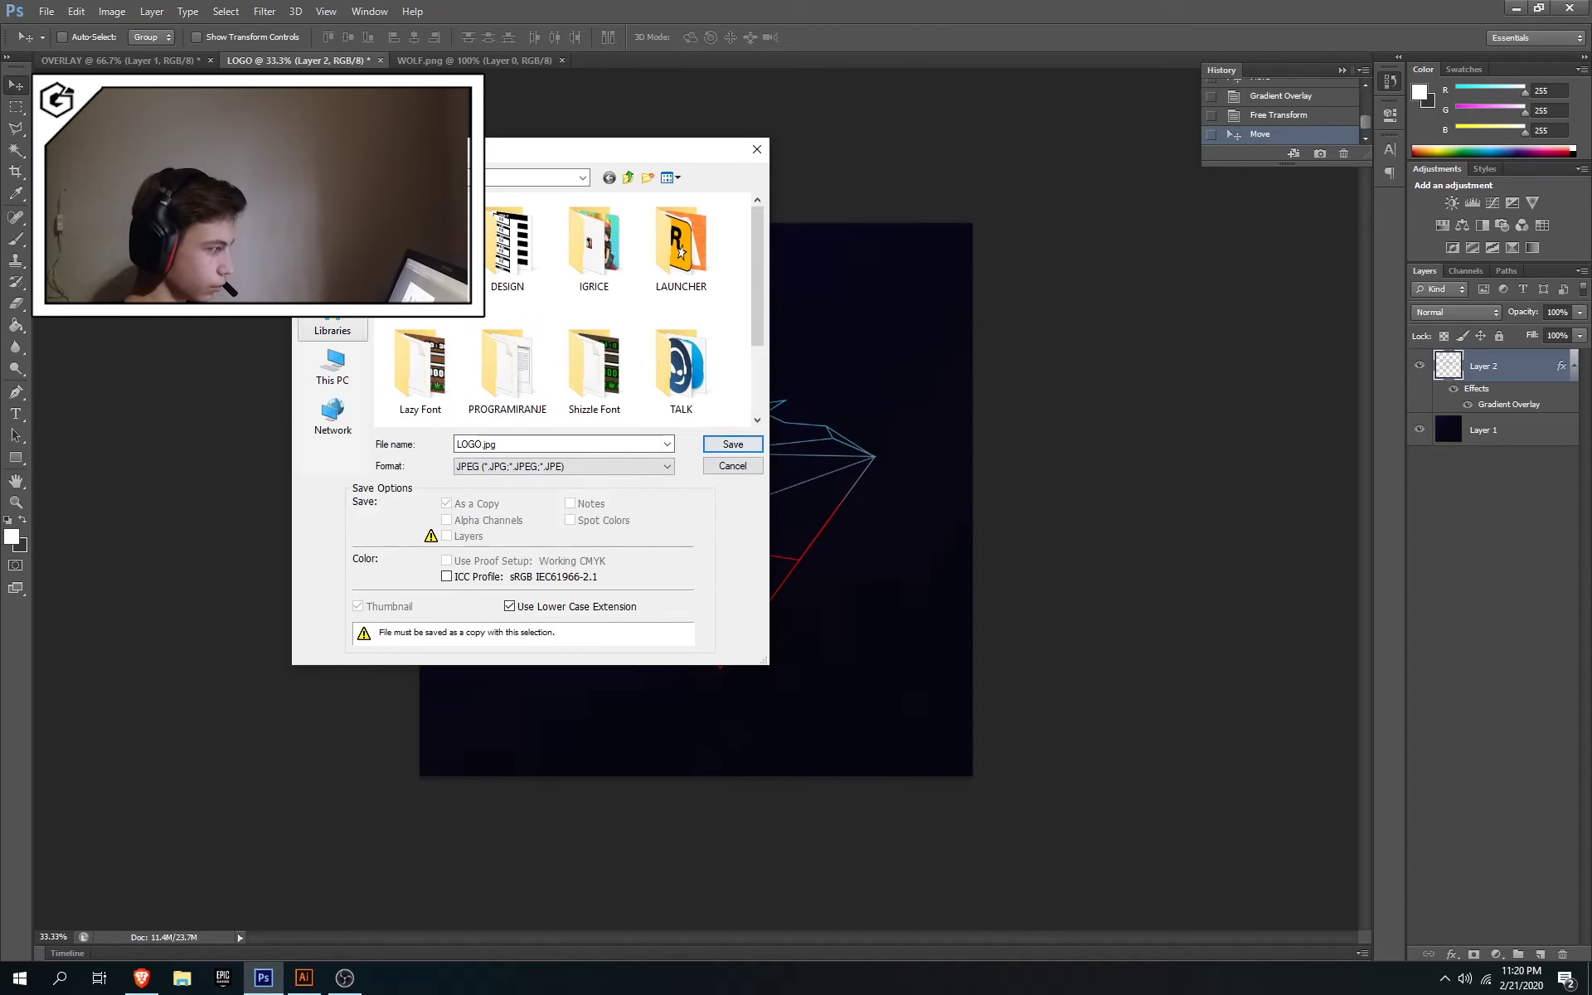
{"action": "left_click", "coordinate": [733, 444]}
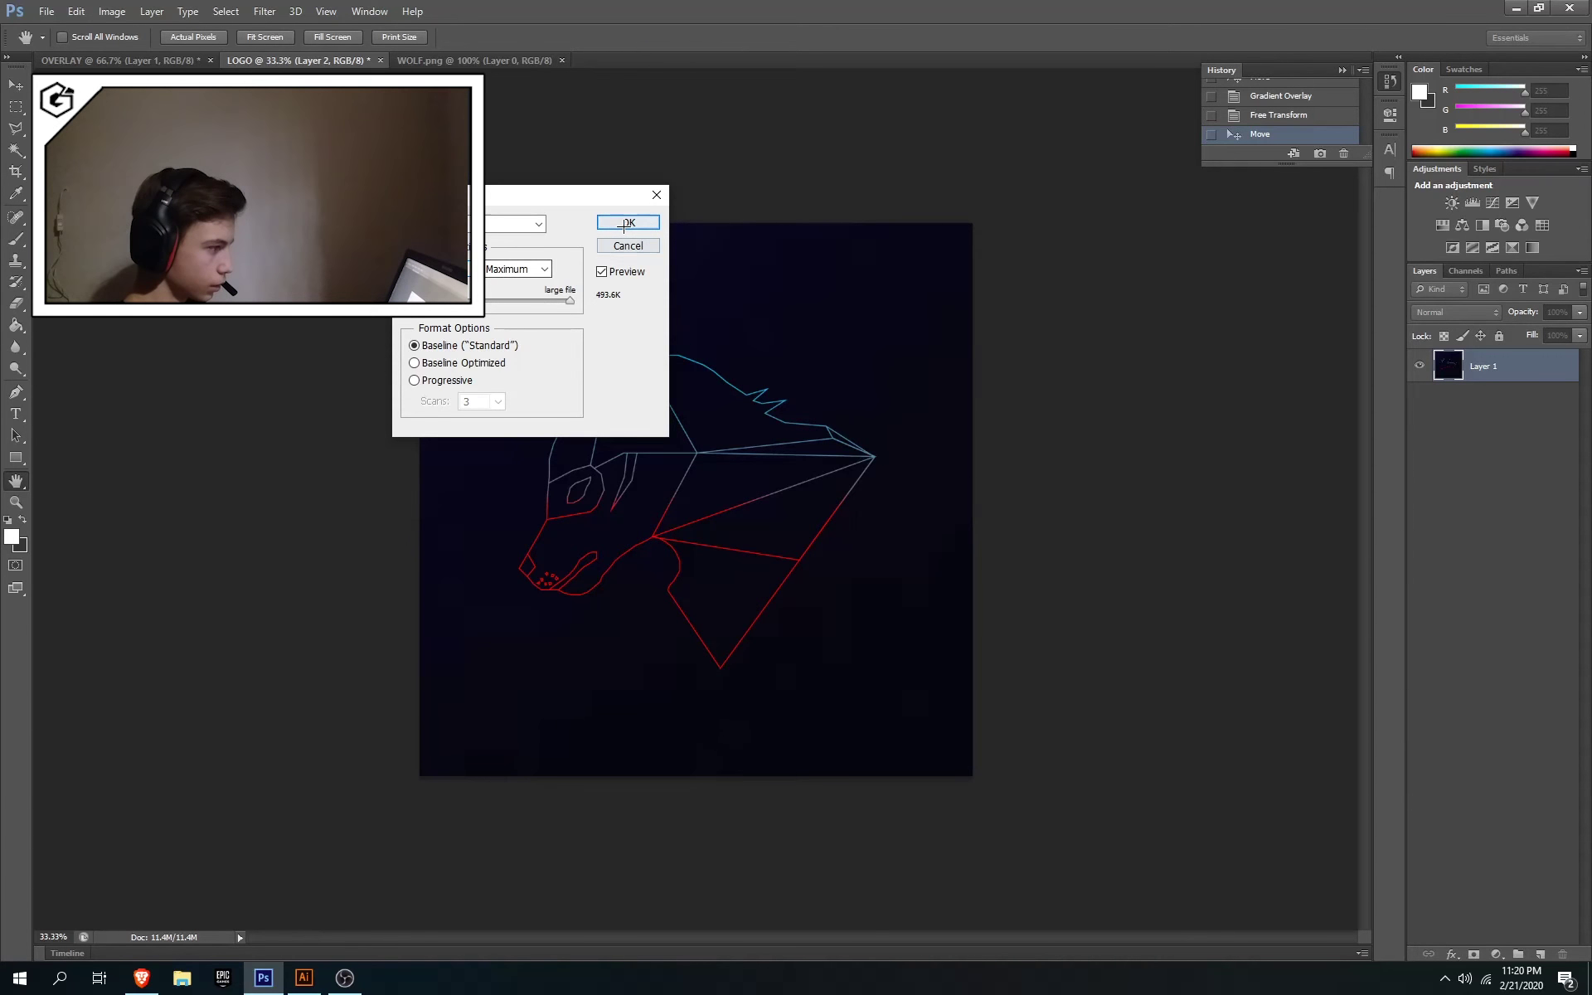
{"action": "left_click", "coordinate": [628, 222]}
{"action": "key", "text": "super+d"}
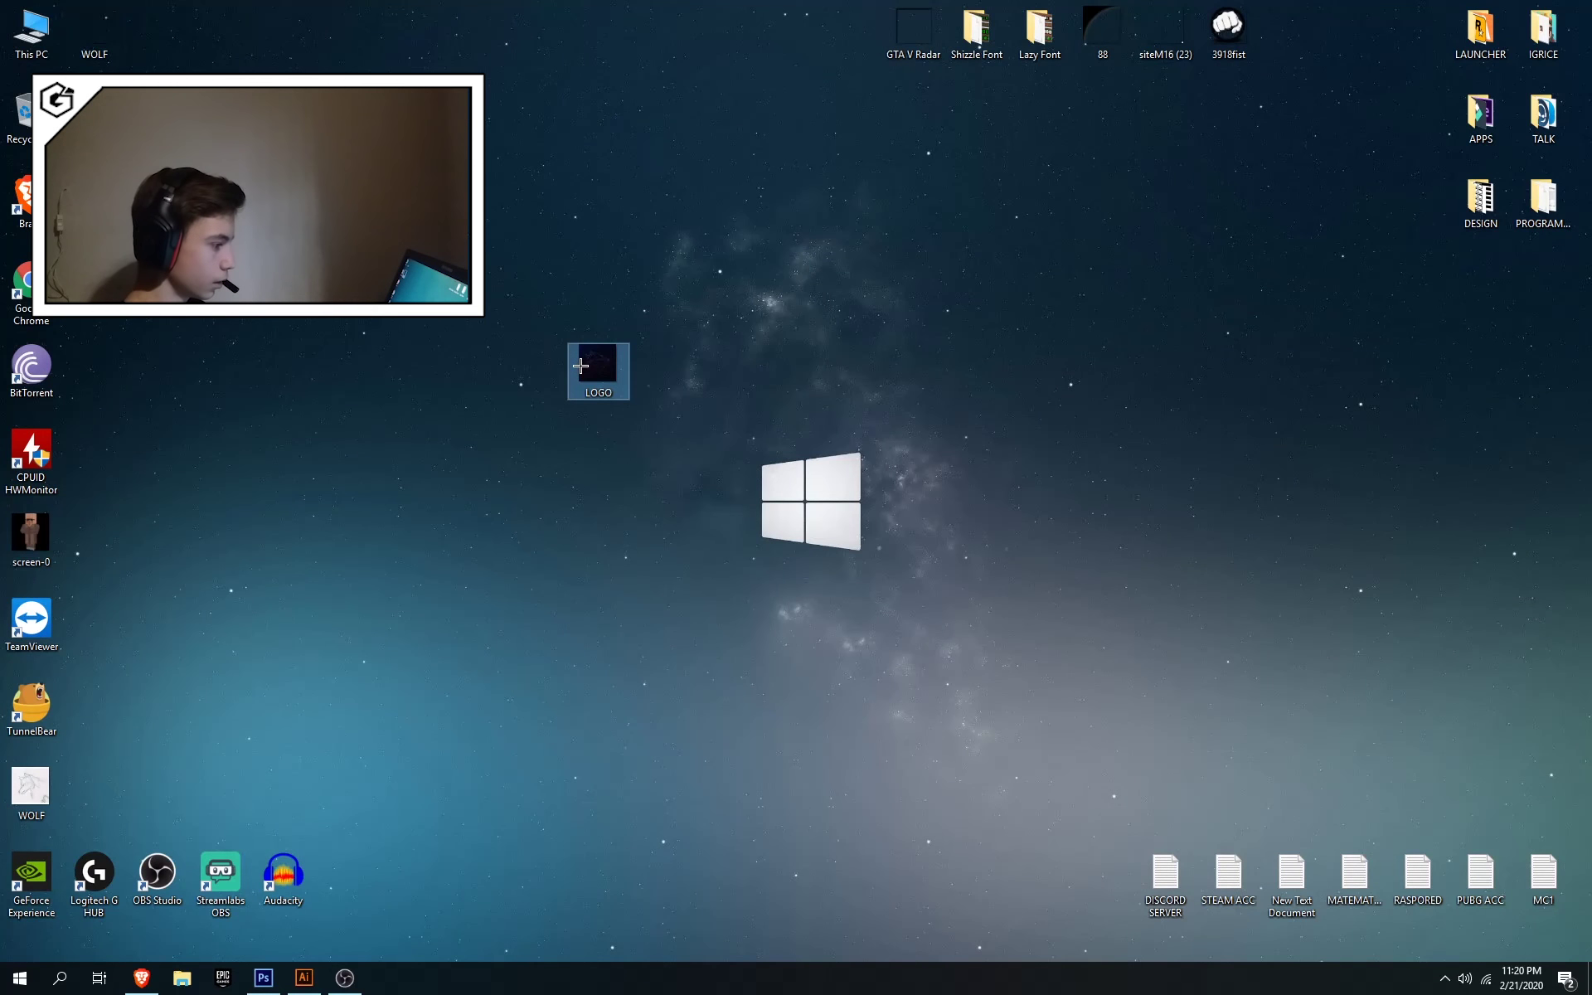
Open the LOGO.jpg icon from the desktop in Windows Photos
{"action": "double_click", "coordinate": [597, 366]}
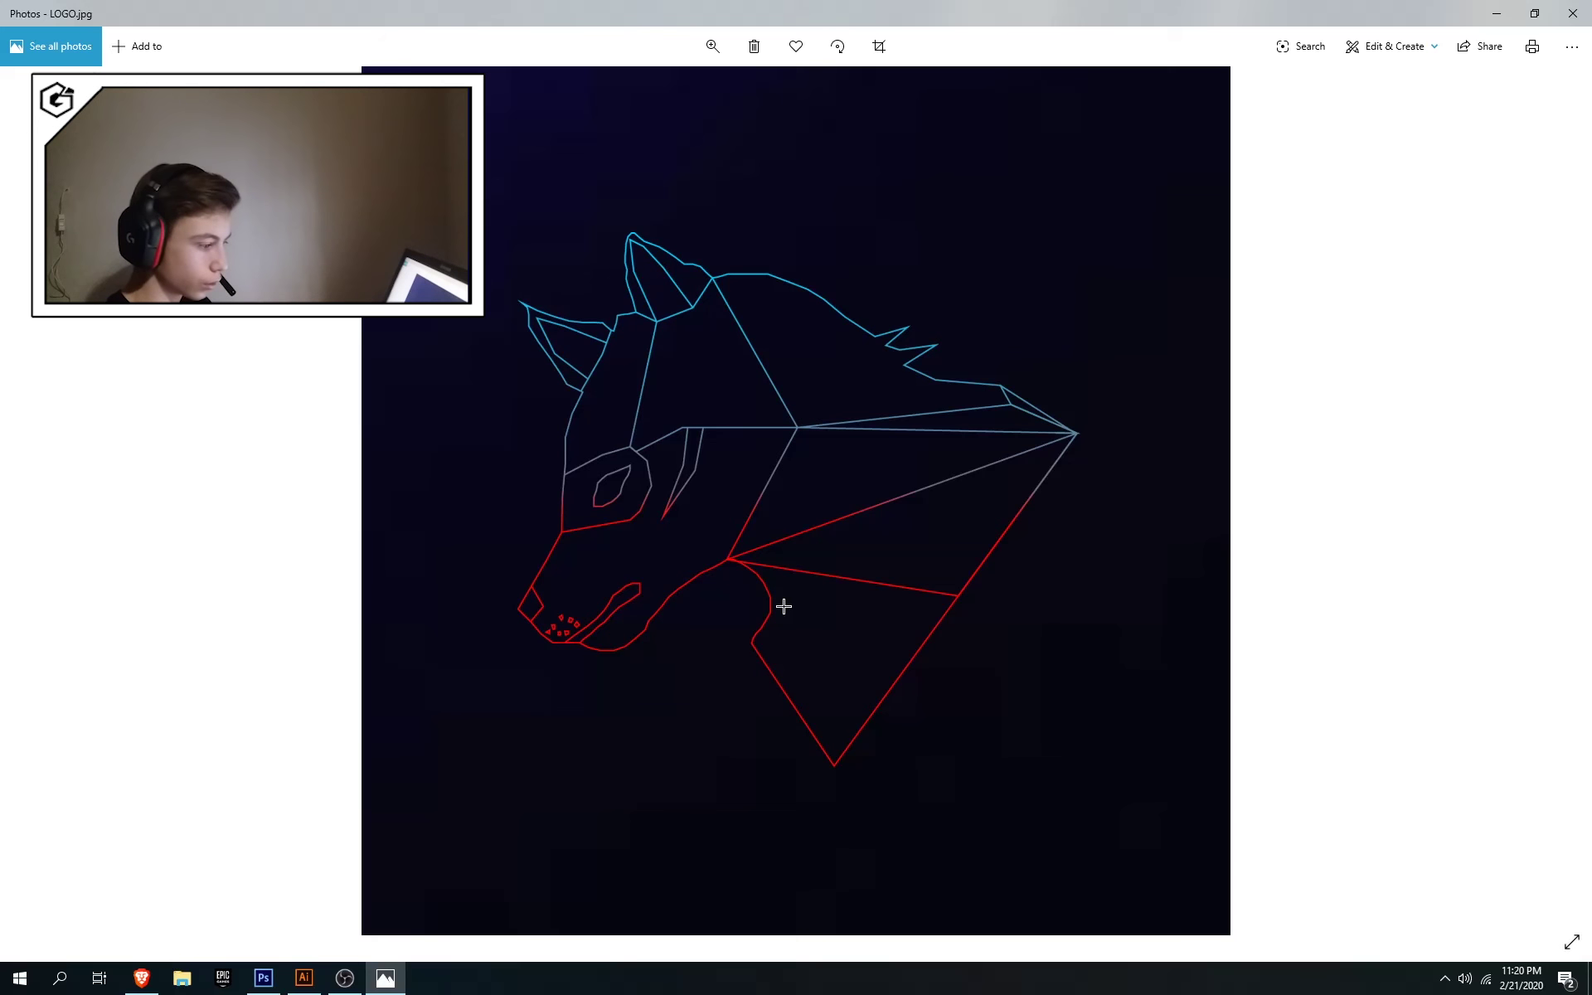
{"action": "key", "text": "Tab"}
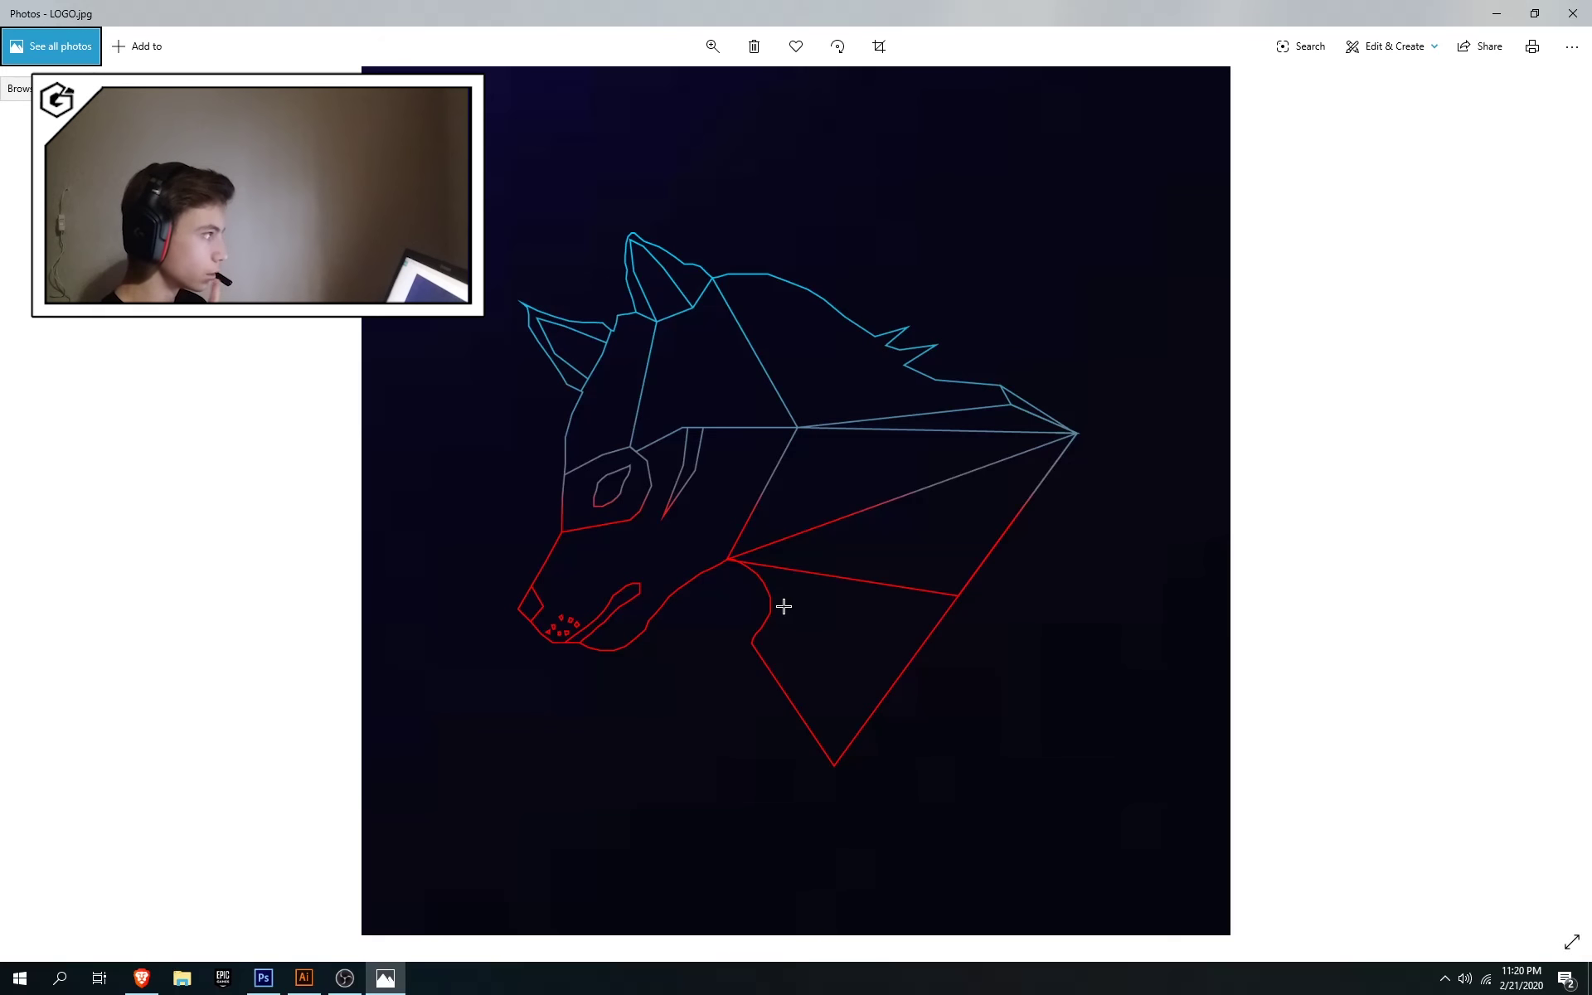